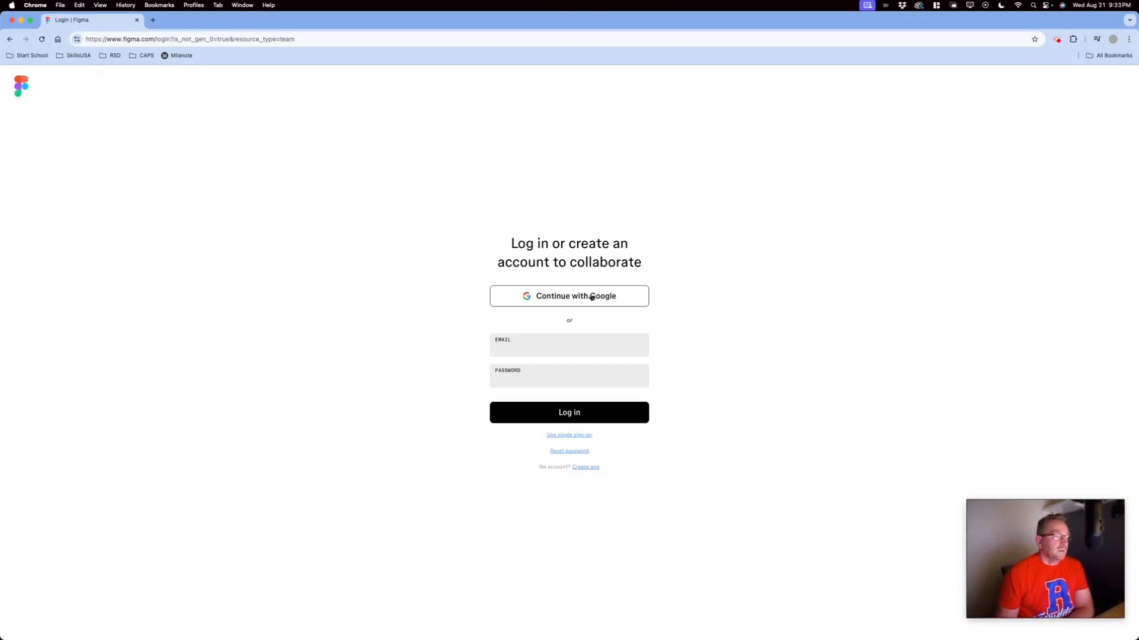
# - Log in with the listed Google account and dismiss the introductory notices about drafts
pyautogui.click(574, 298)
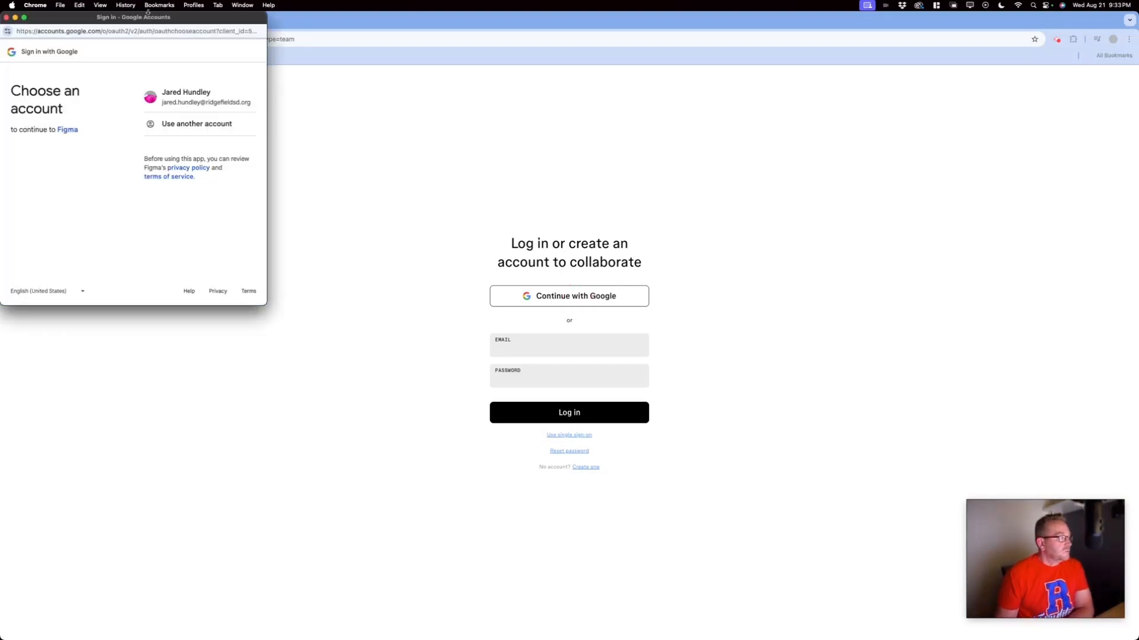
pyautogui.click(200, 95)
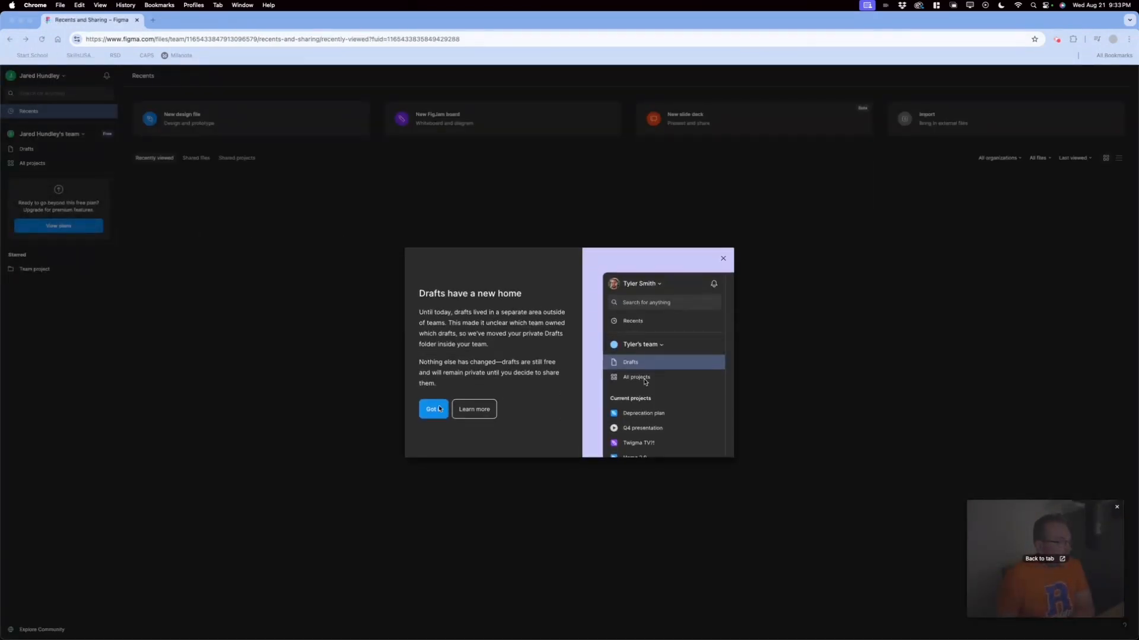
pyautogui.click(434, 411)
pyautogui.click(428, 412)
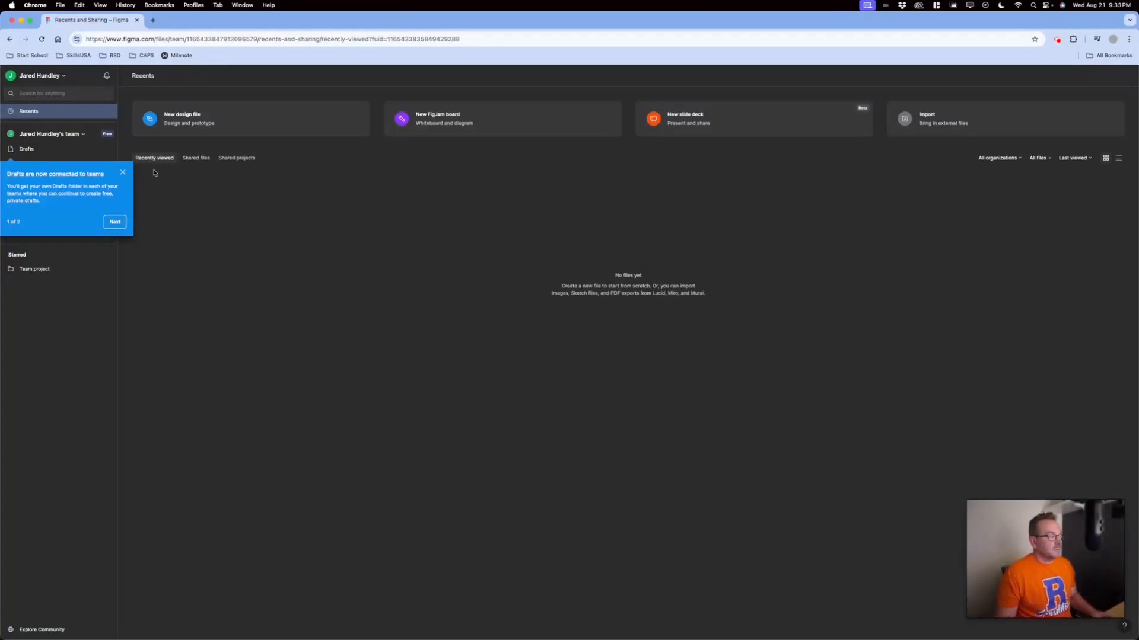
pyautogui.click(124, 172)
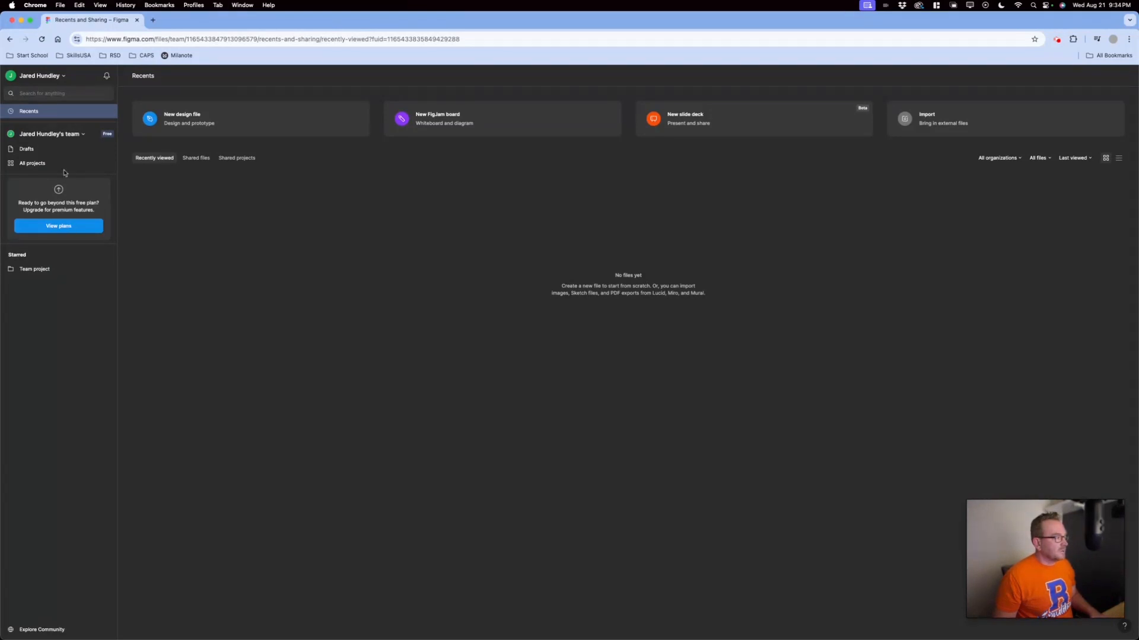
# - Check the list of teams and create a new design file
pyautogui.click(84, 137)
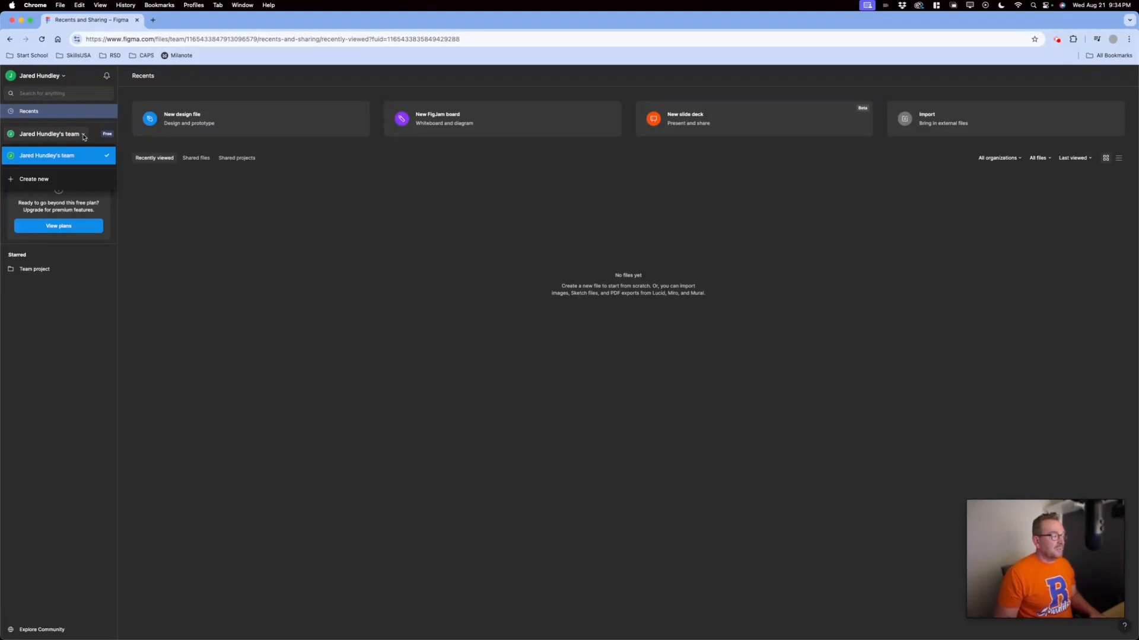
pyautogui.click(84, 137)
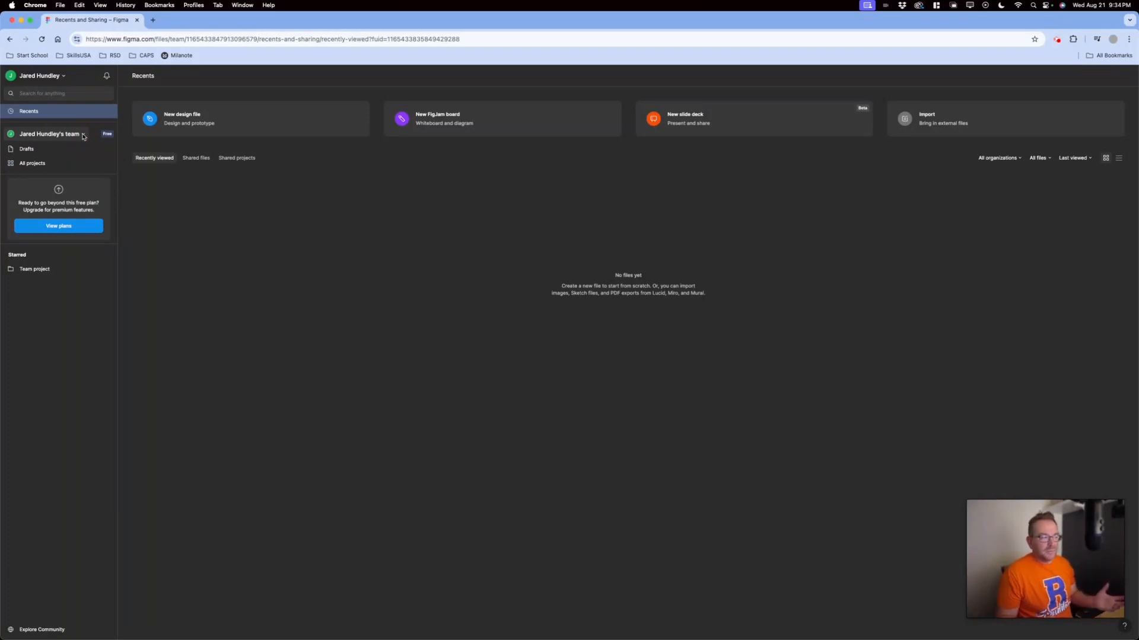
pyautogui.click(211, 118)
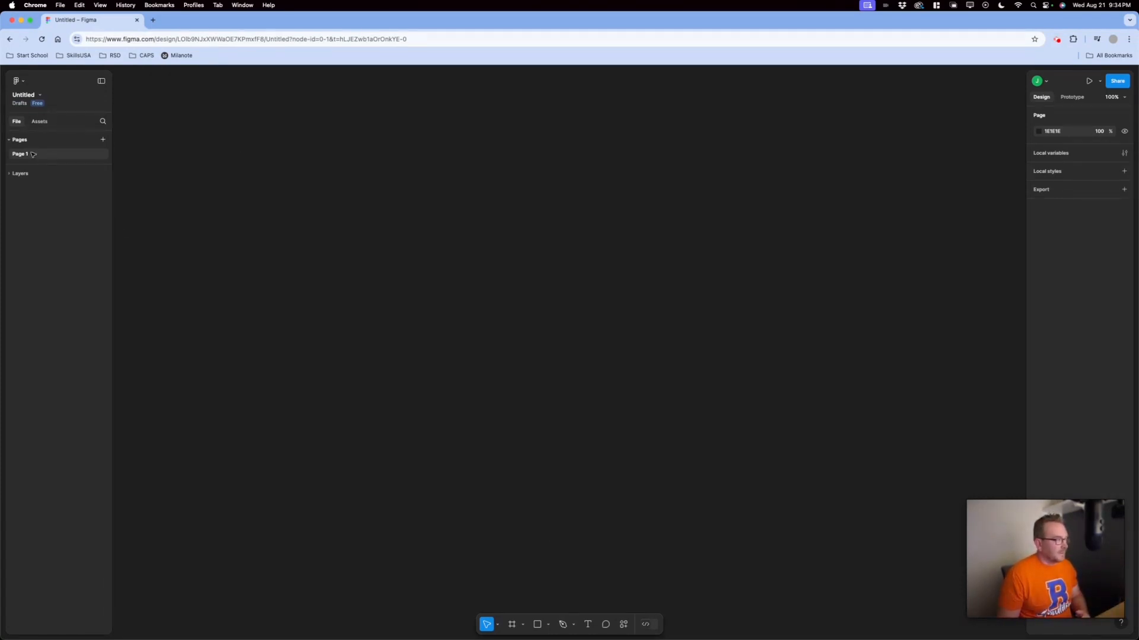
# - Examine the new file's main commands, minimized interface, asset libraries and page list
pyautogui.click(23, 84)
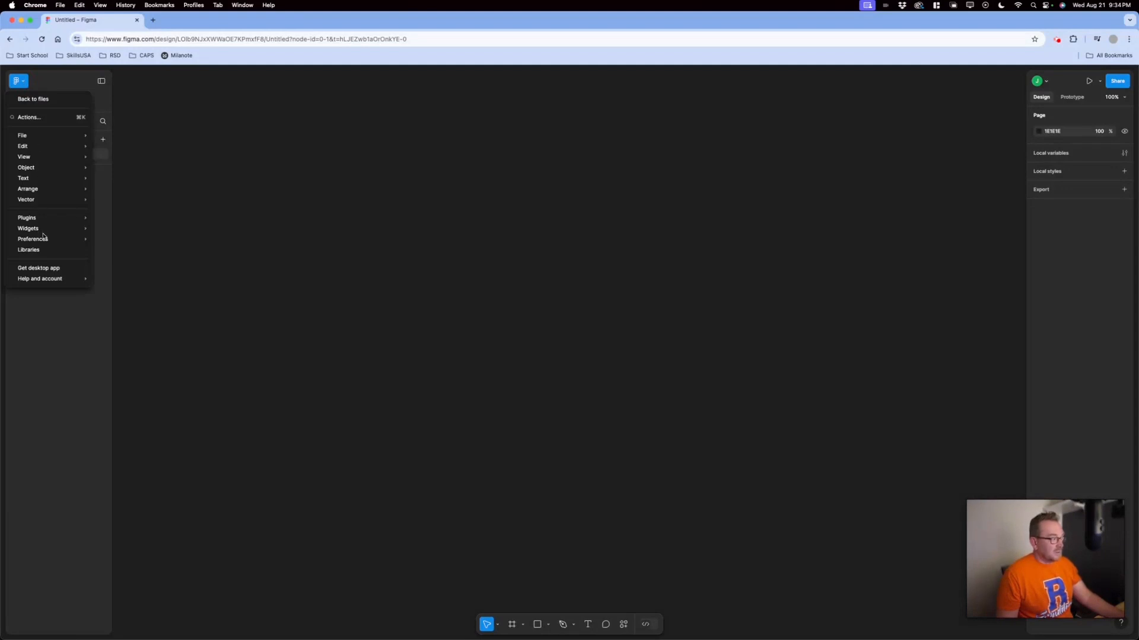
pyautogui.click(82, 81)
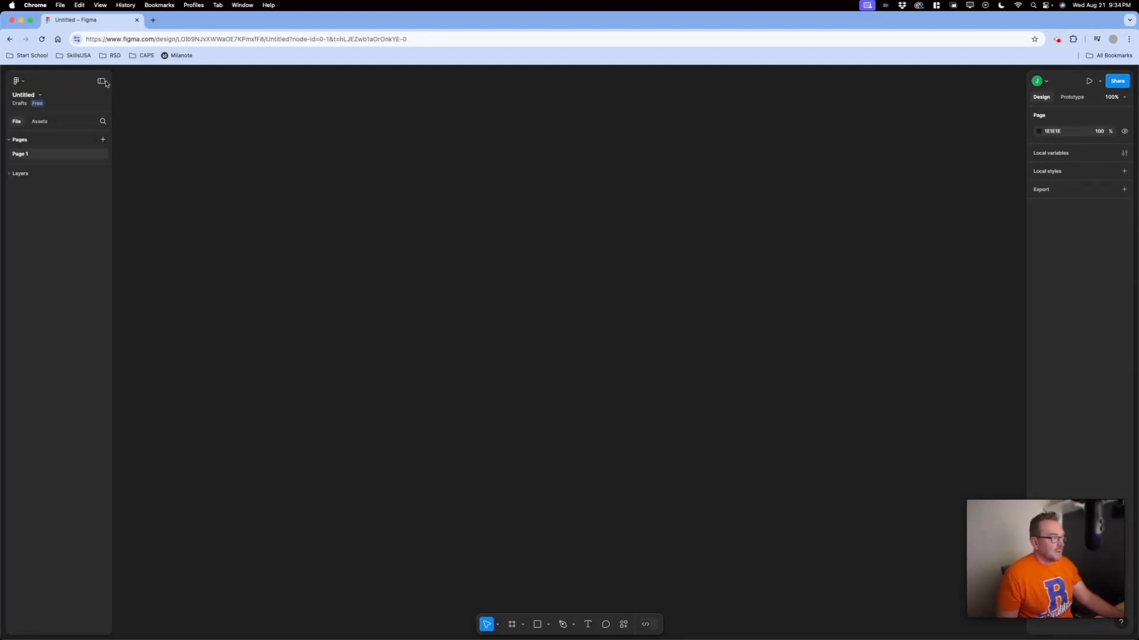
pyautogui.click(105, 82)
pyautogui.click(78, 82)
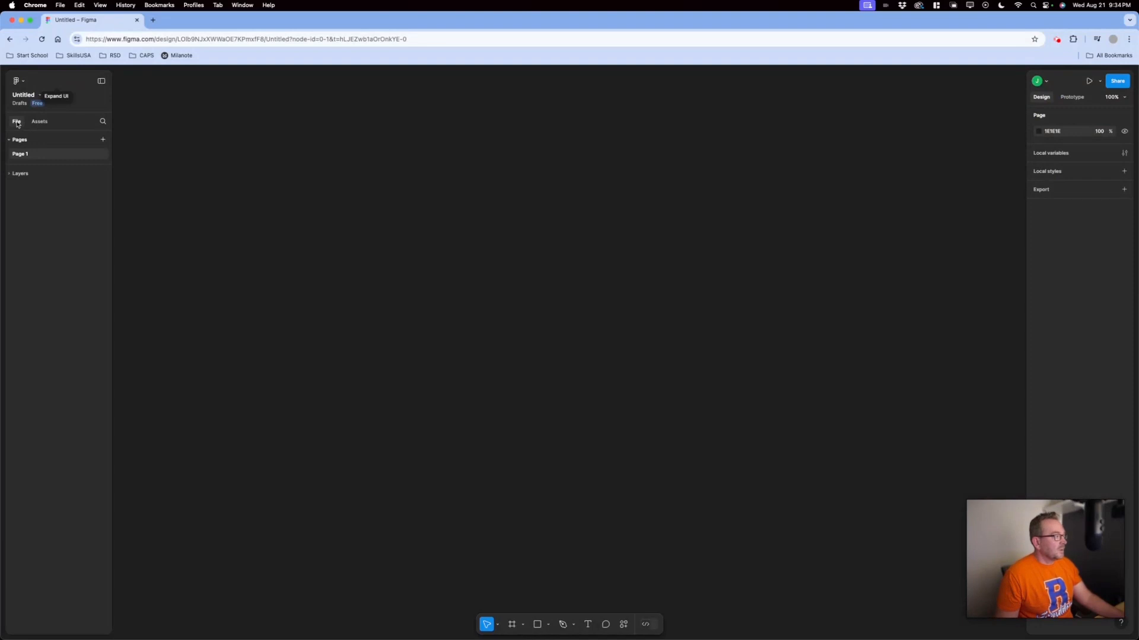
pyautogui.click(34, 122)
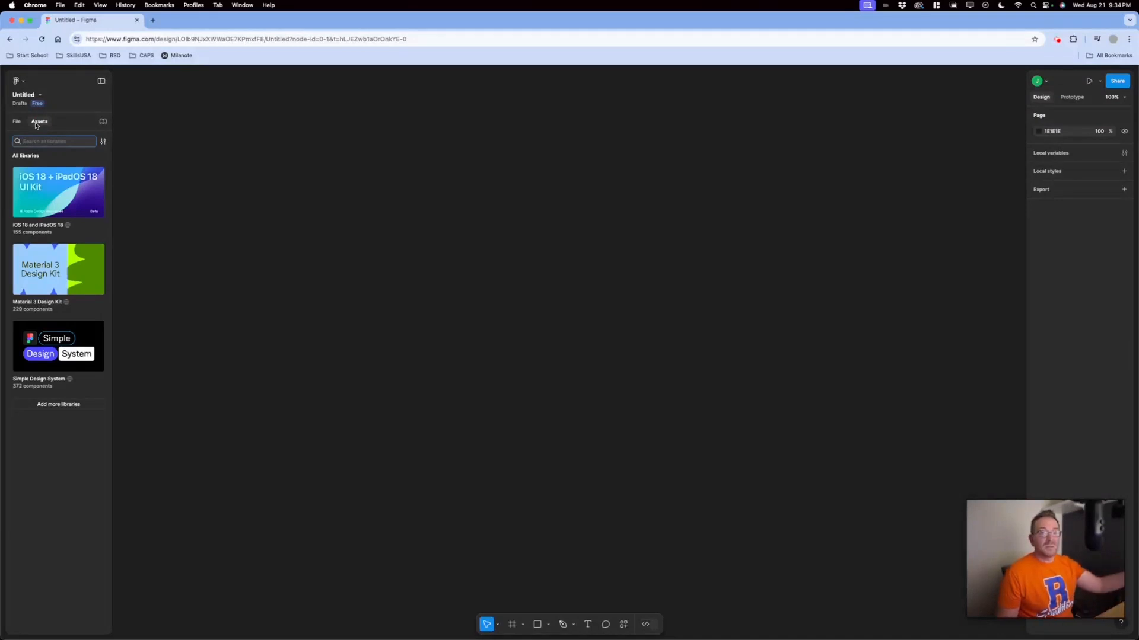
pyautogui.click(19, 122)
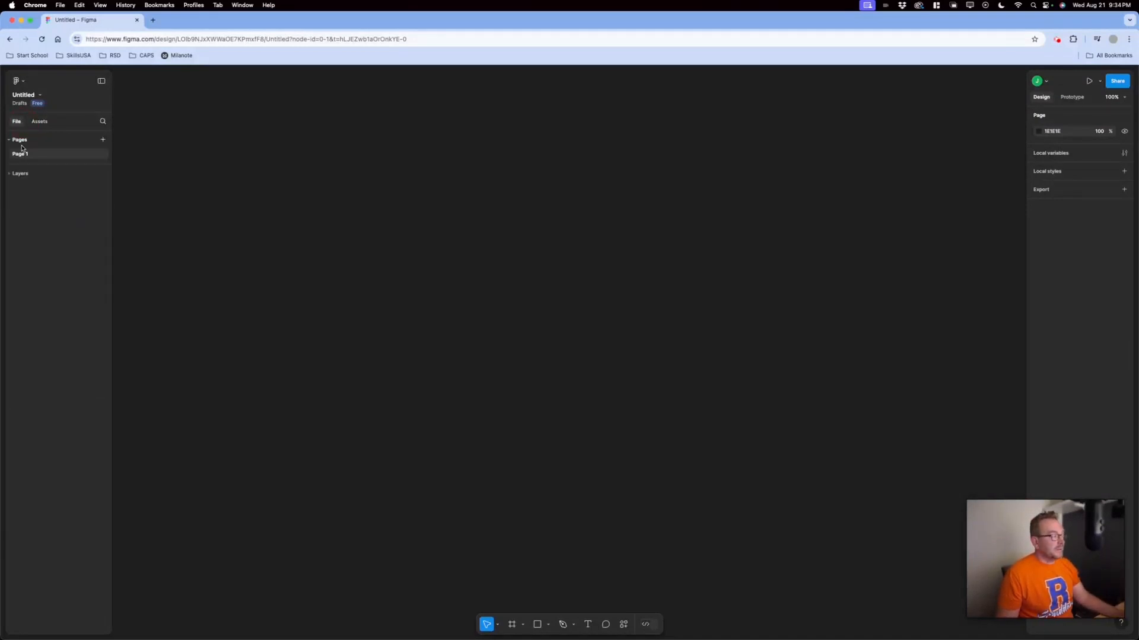
pyautogui.click(12, 143)
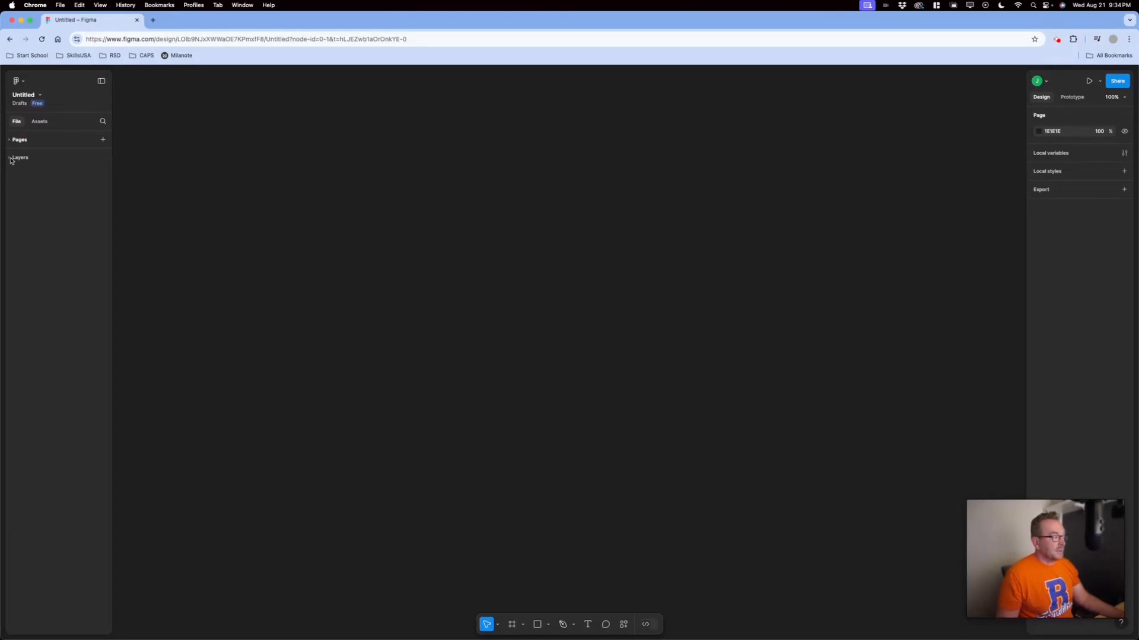
pyautogui.click(11, 143)
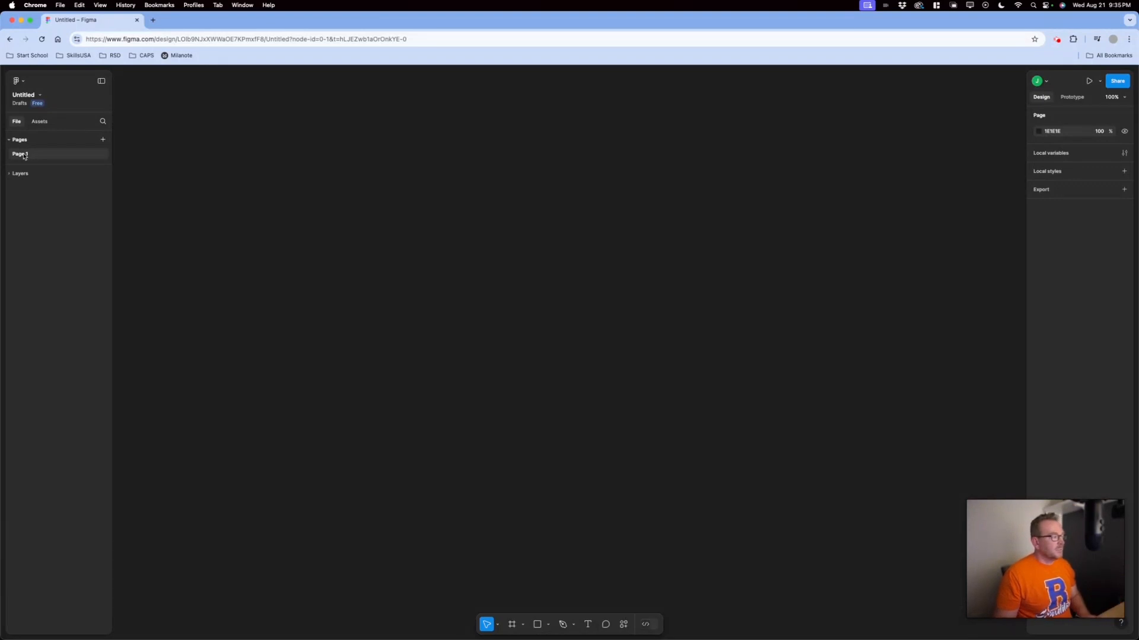
# - Rename Page 1 as Practice
pyautogui.doubleClick(23, 156)
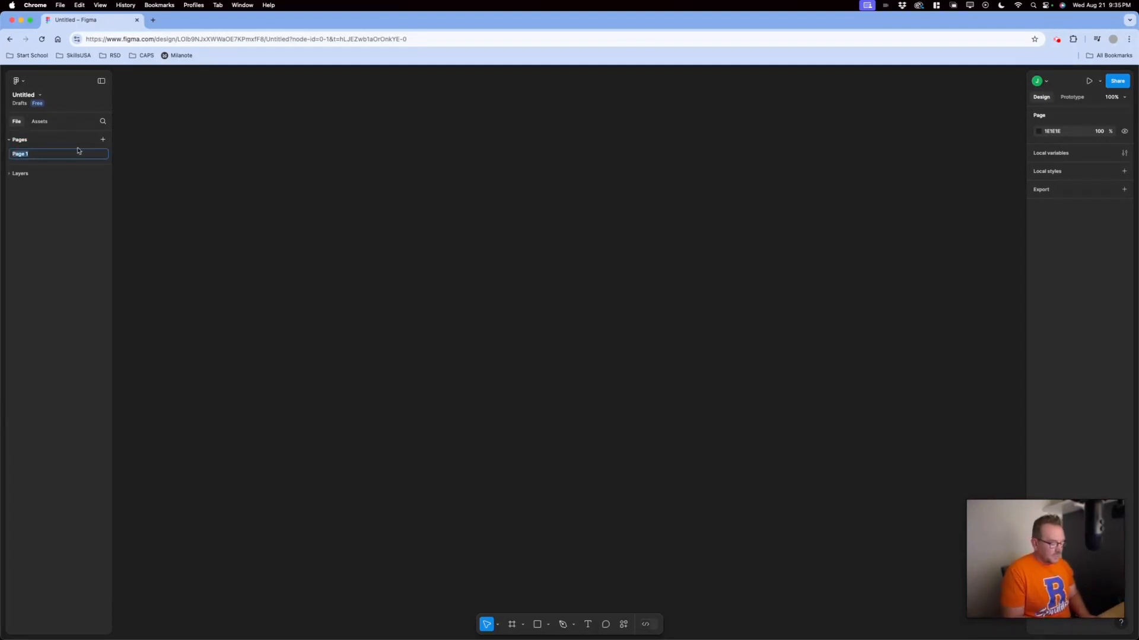
pyautogui.write('P')
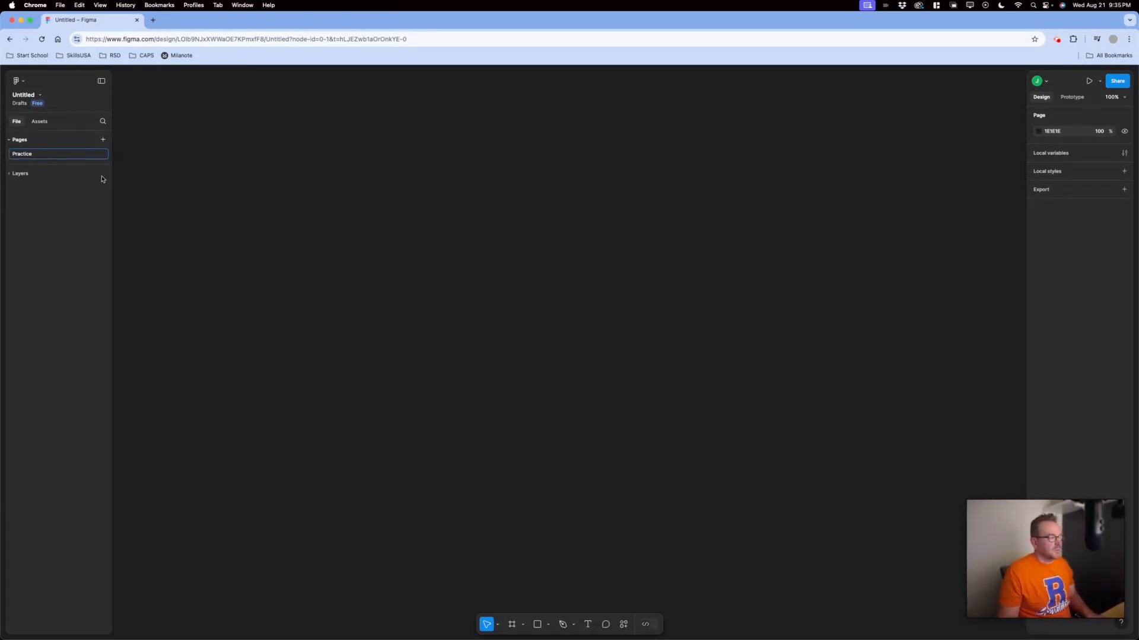
pyautogui.click(73, 197)
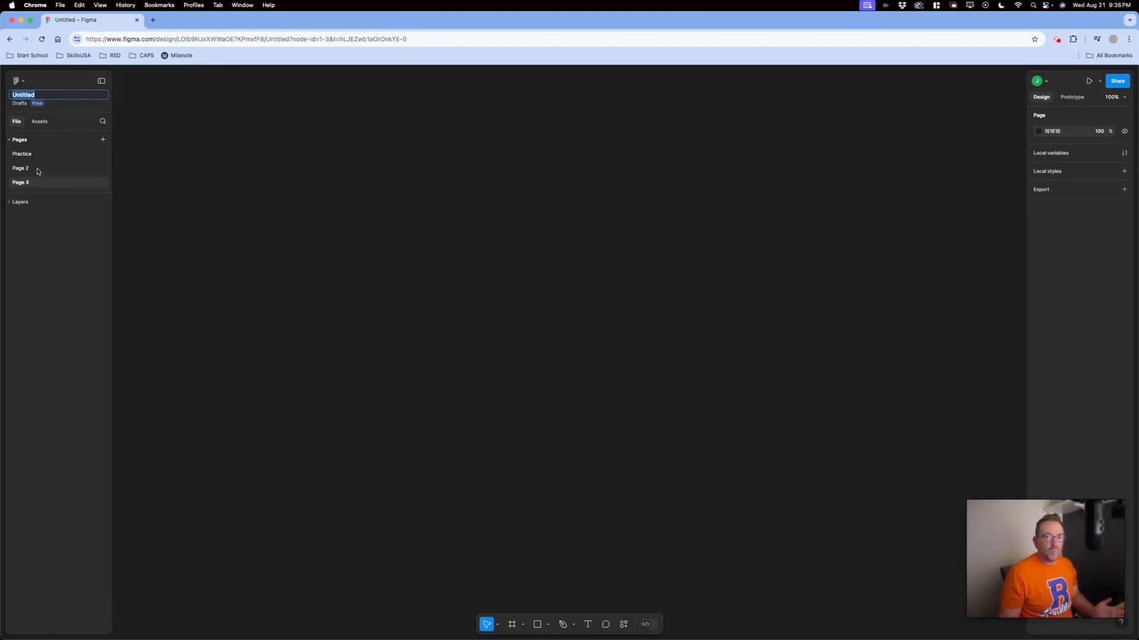
# - Delete the extra pages Page 2 and Page 3, keeping only the Practice page
pyautogui.click(37, 170)
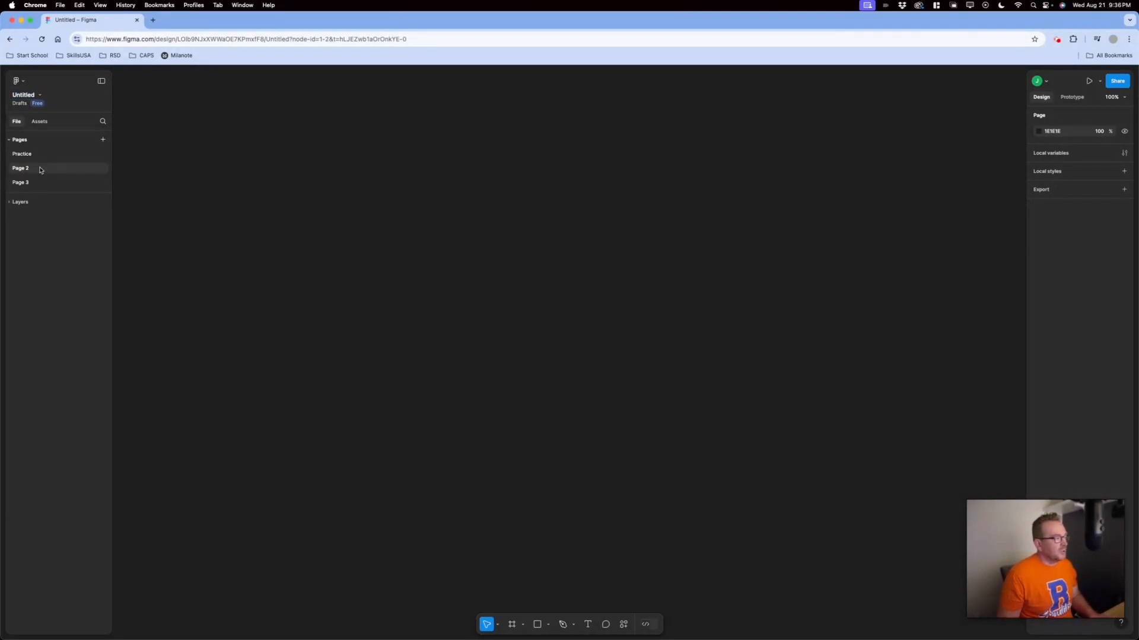
pyautogui.rightClick(41, 171)
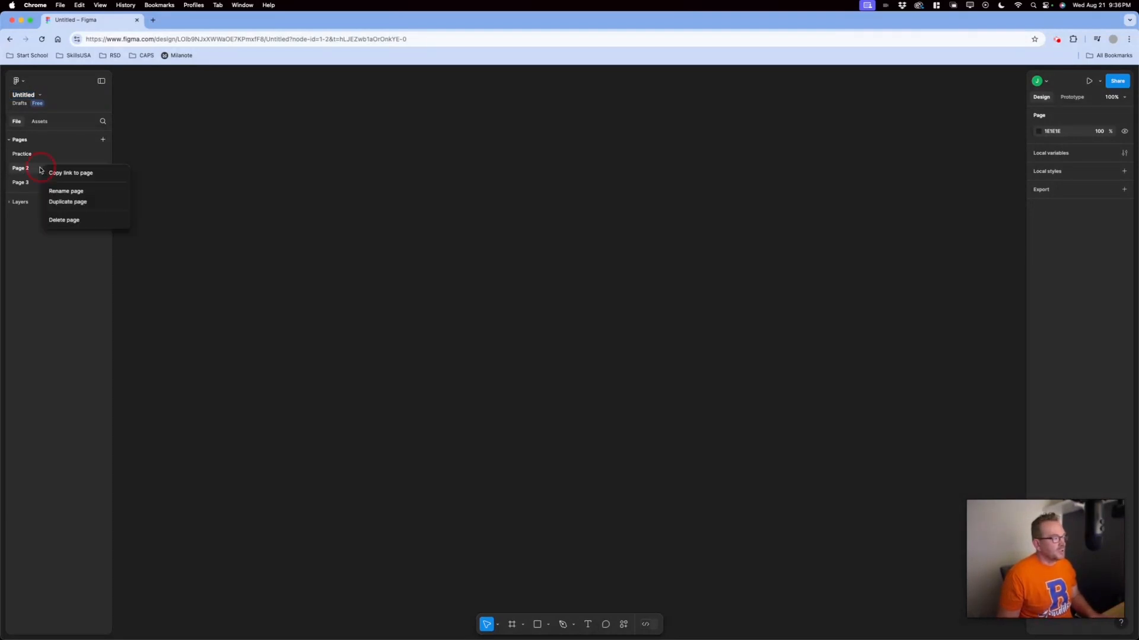
pyautogui.click(75, 220)
pyautogui.rightClick(43, 171)
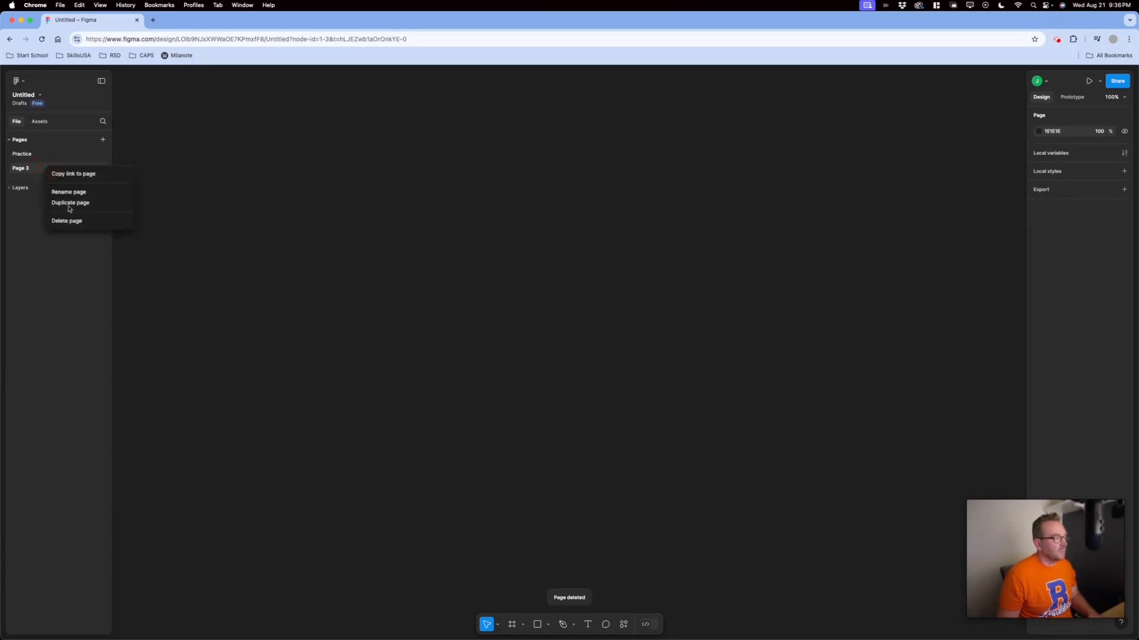
pyautogui.click(71, 222)
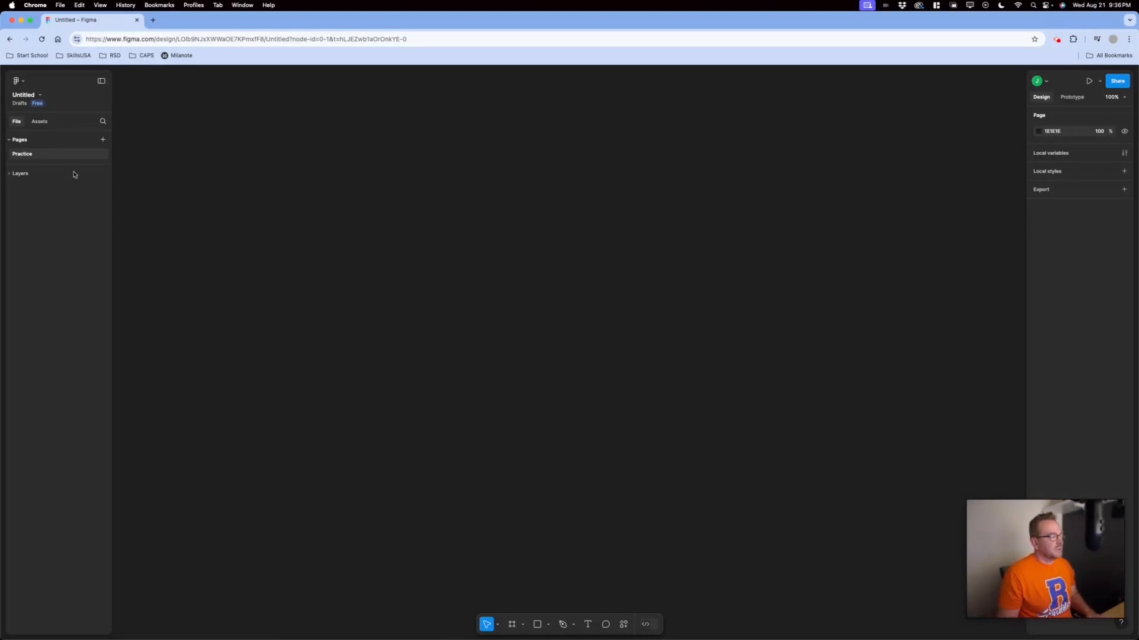
# - Rename the untitled file as Practice and expand its layers list
pyautogui.doubleClick(32, 96)
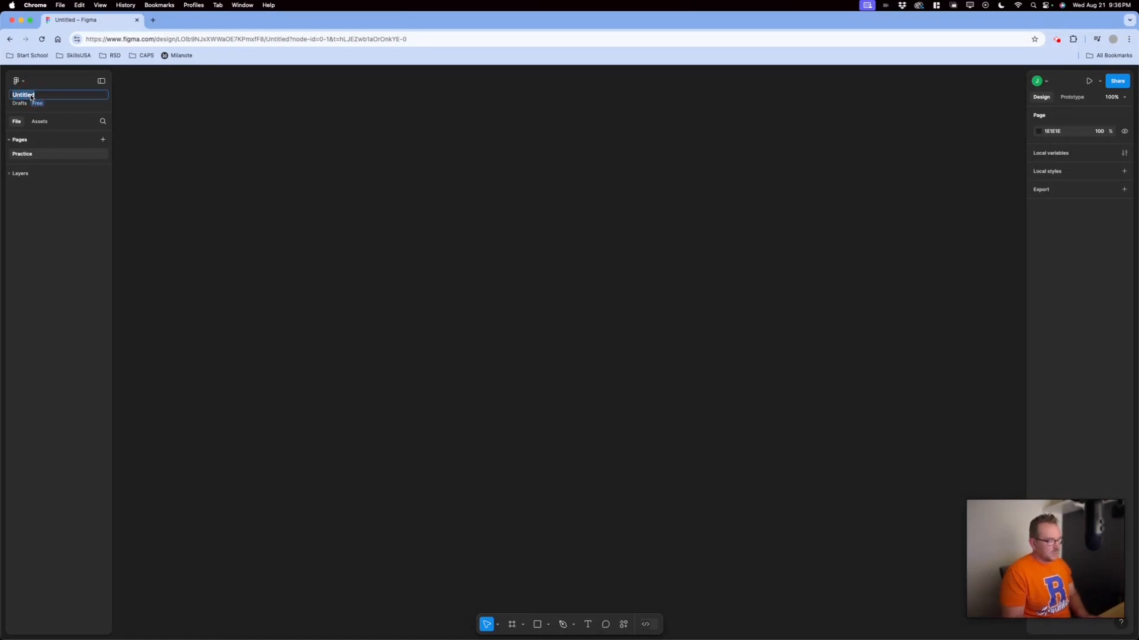
pyautogui.write('Practice')
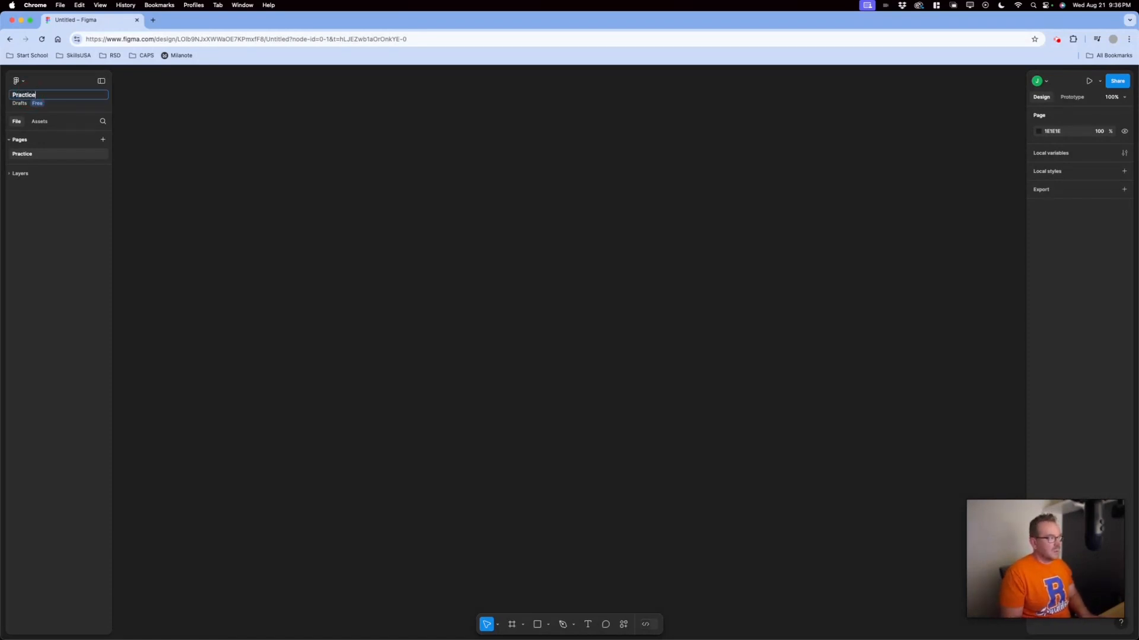
pyautogui.press('Return')
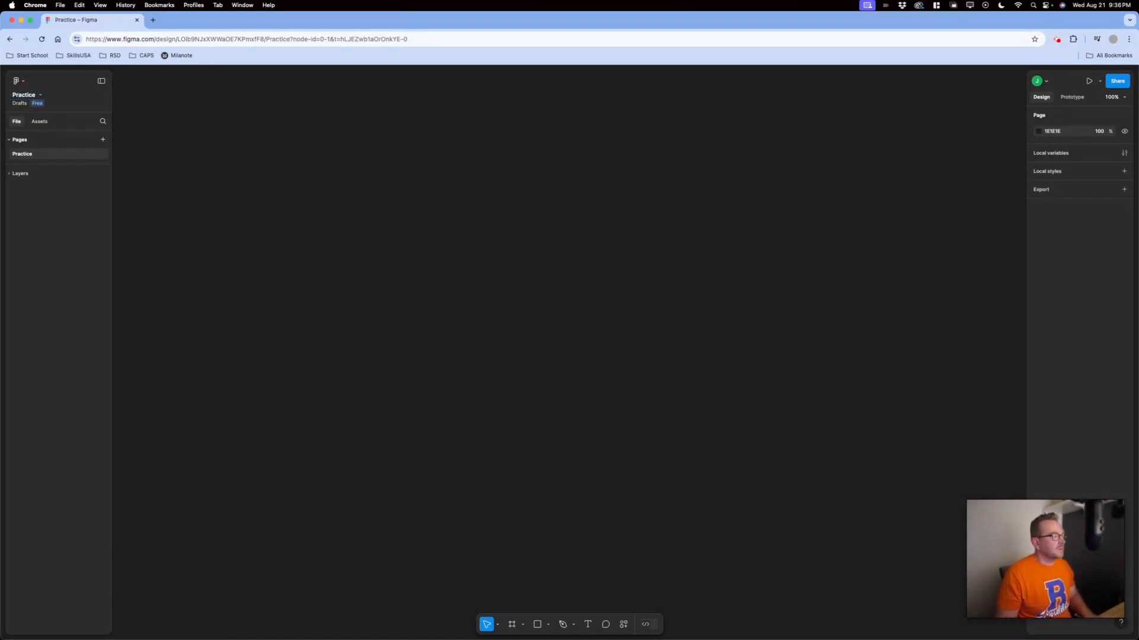
pyautogui.click(9, 175)
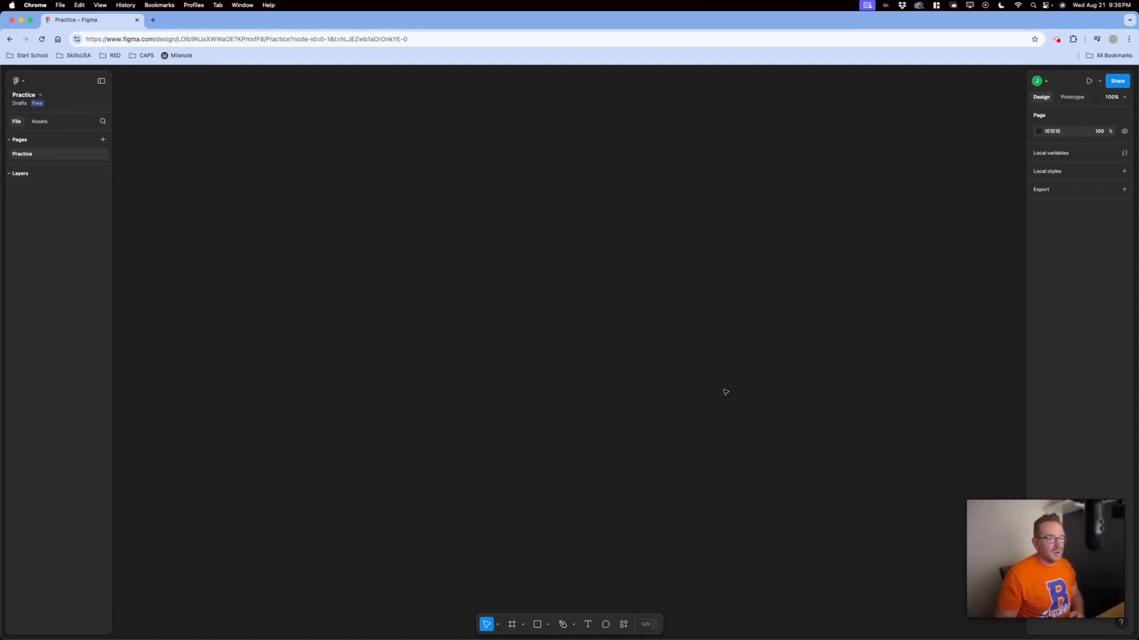
pyautogui.click(497, 625)
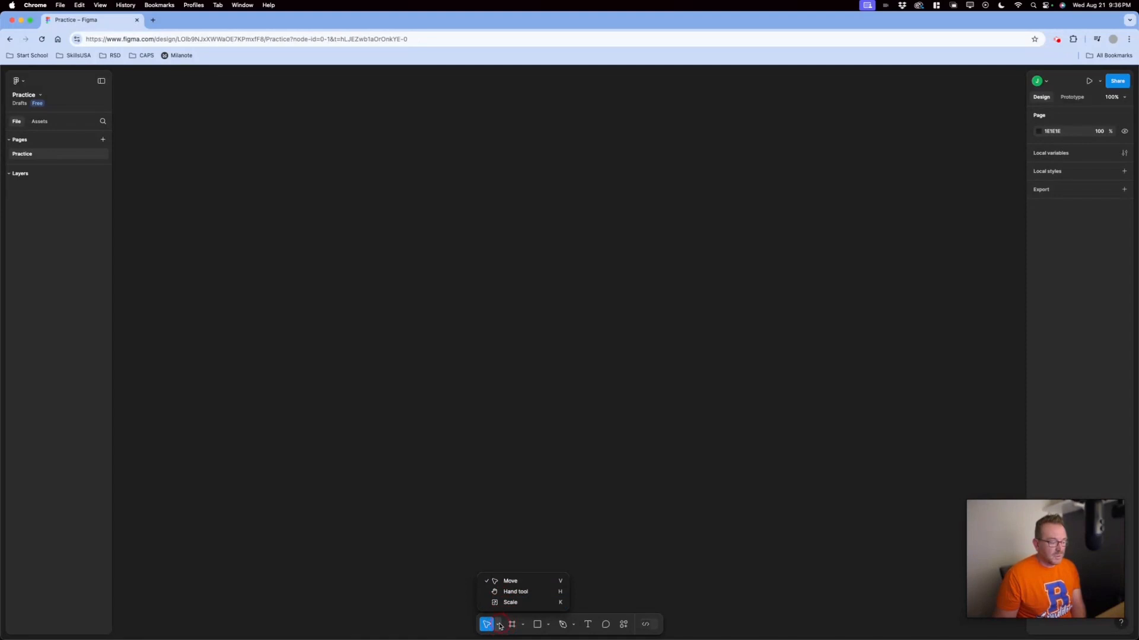
pyautogui.click(500, 626)
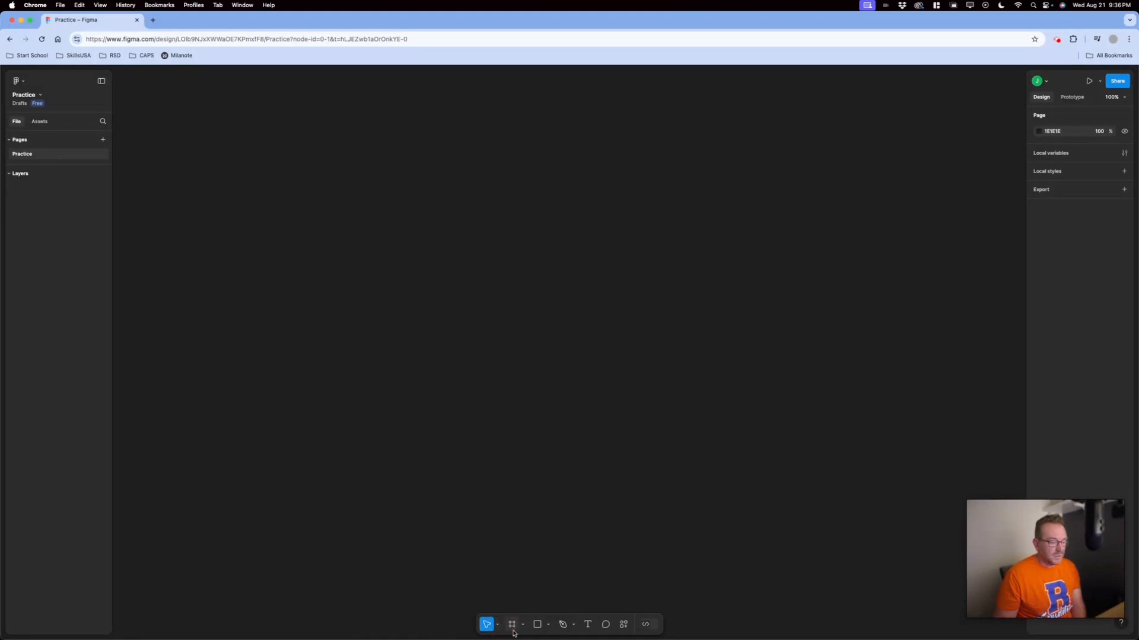
pyautogui.click(548, 625)
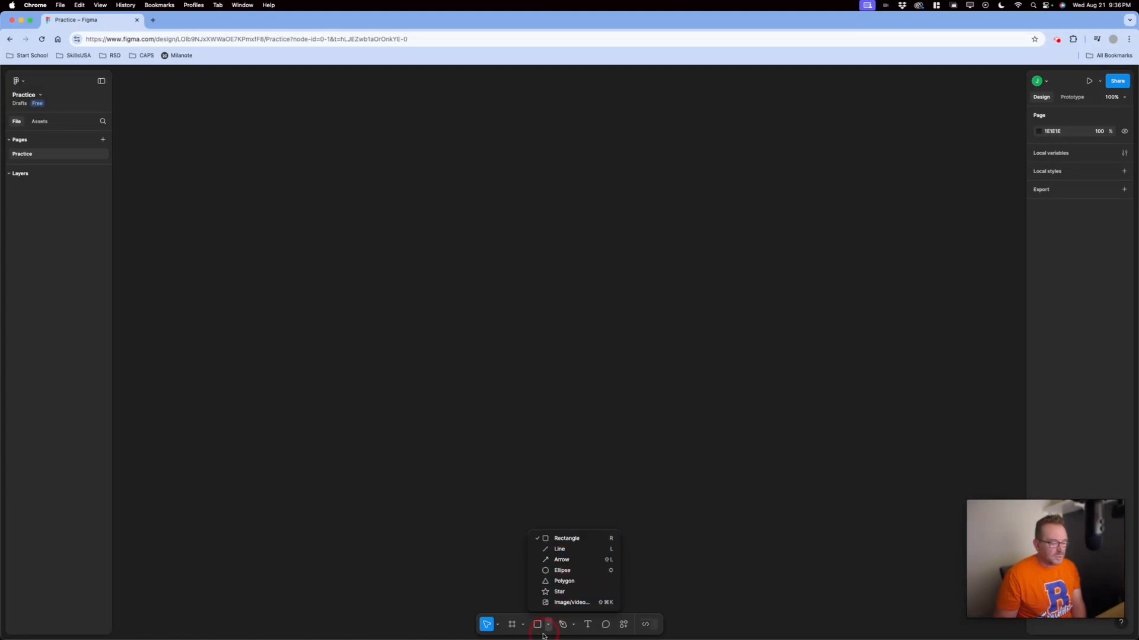
pyautogui.click(562, 626)
pyautogui.click(575, 626)
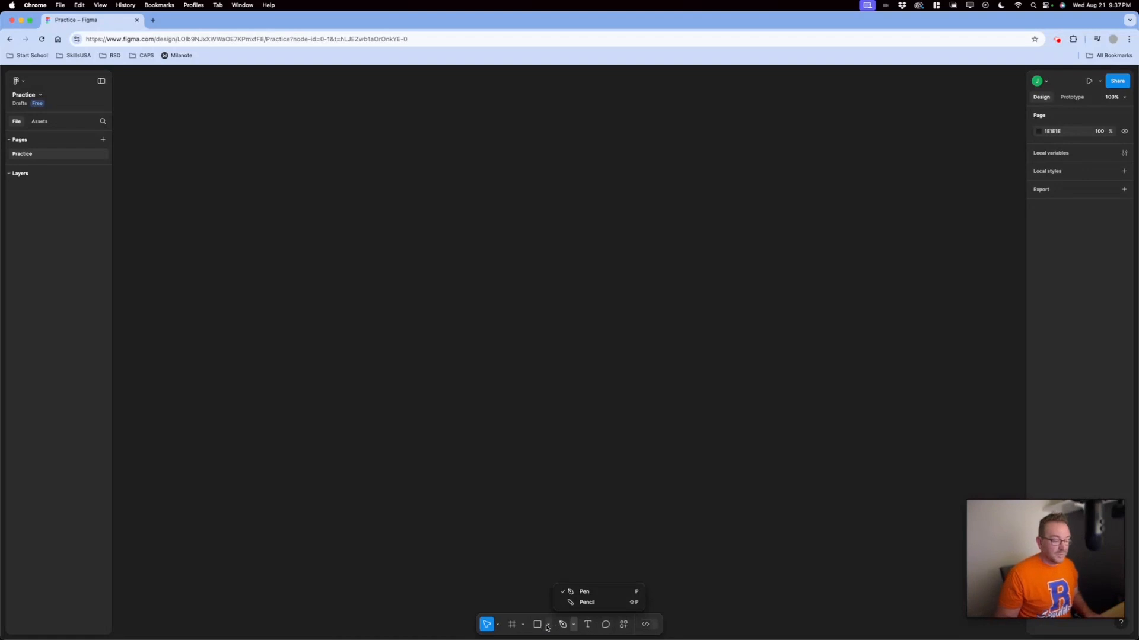
# - Add a frame from the iPhone SE phone preset and move it to about X -850, Y -405 on the canvas
pyautogui.click(523, 626)
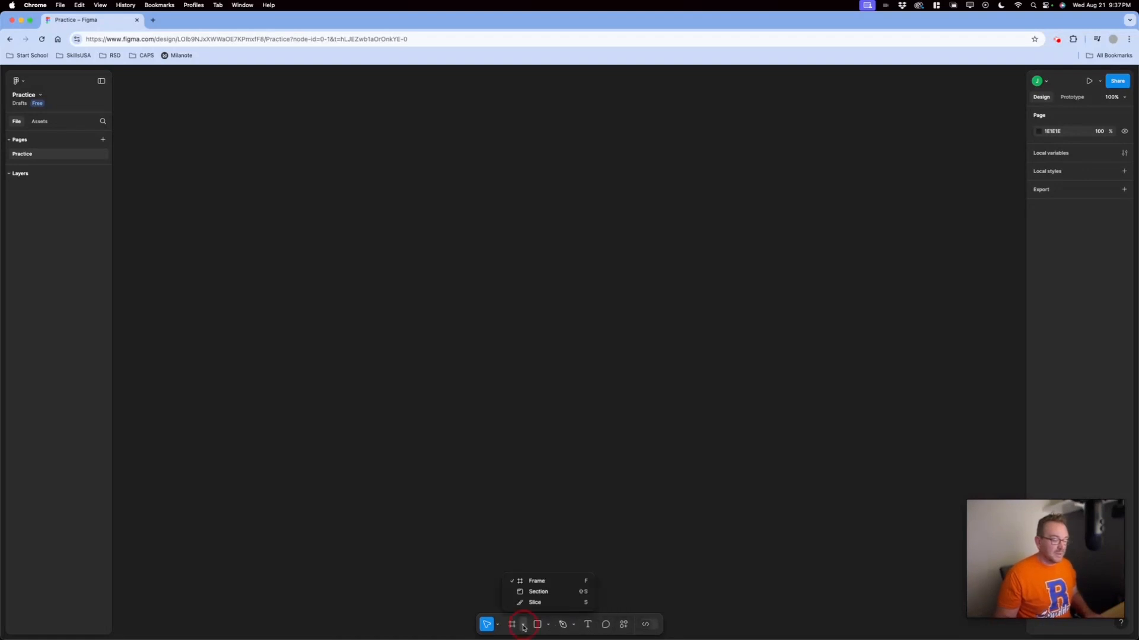
pyautogui.click(556, 586)
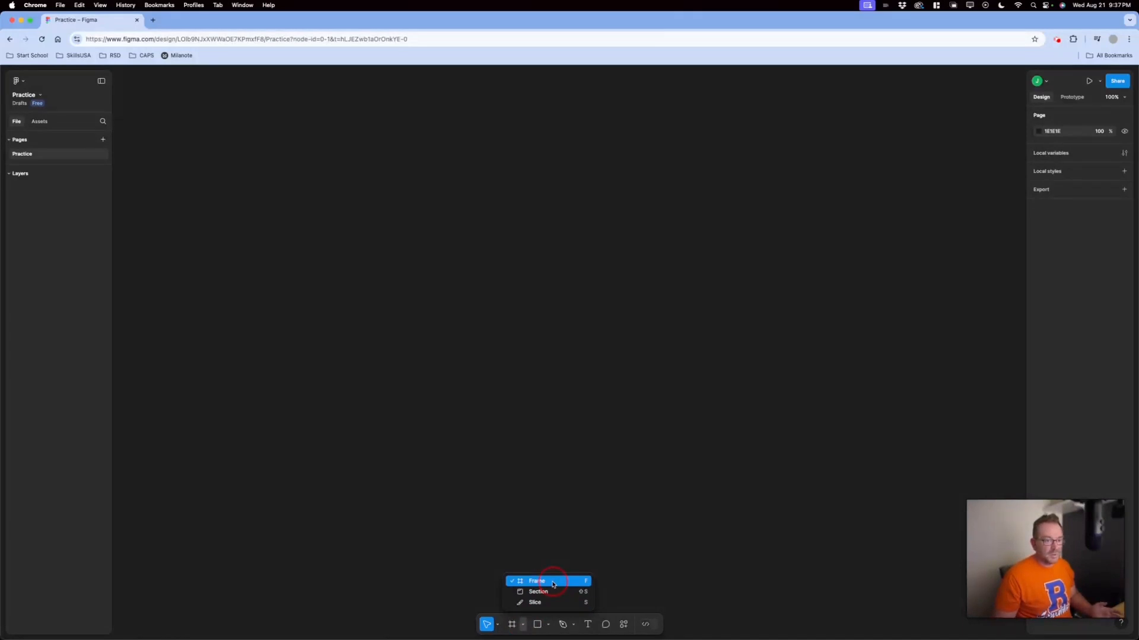
pyautogui.click(864, 425)
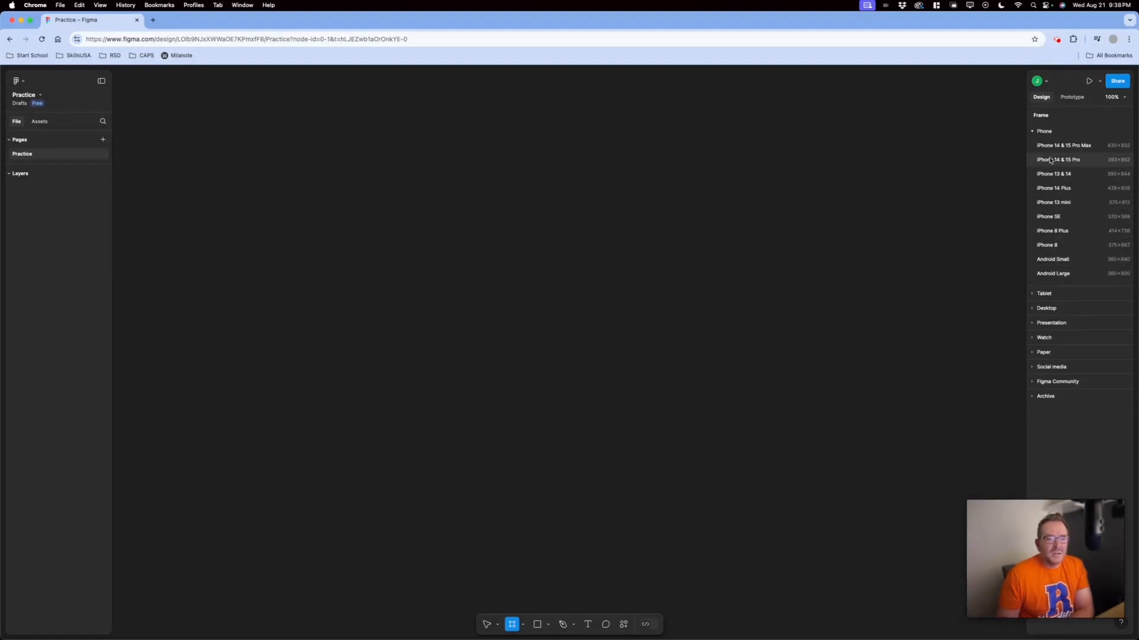
pyautogui.click(1067, 218)
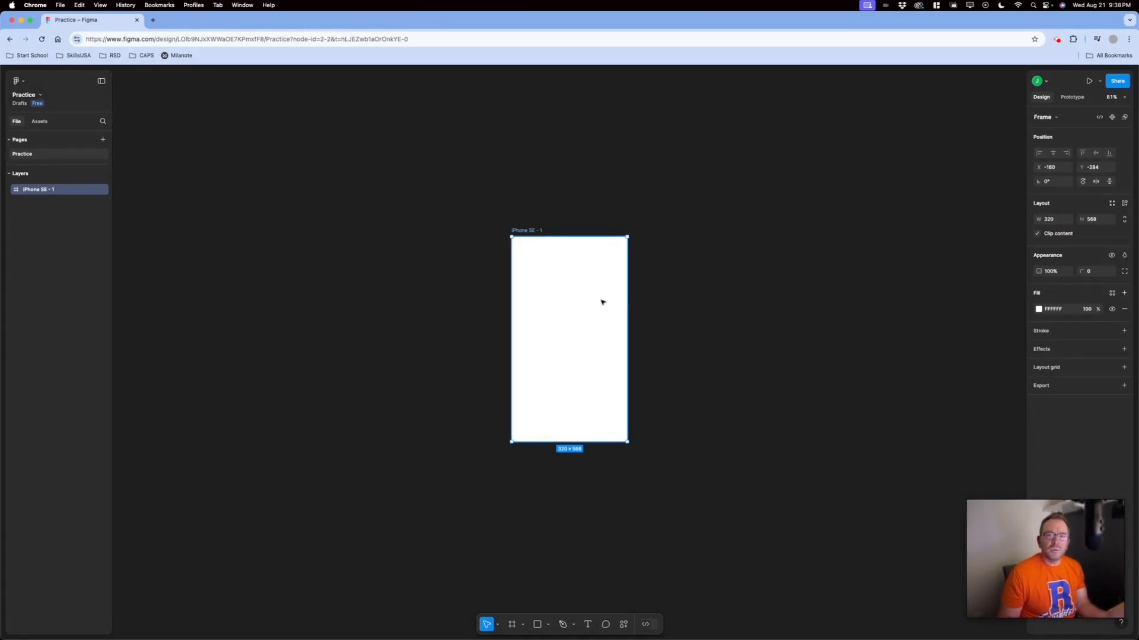
pyautogui.moveTo(601, 301); pyautogui.dragTo(351, 258)
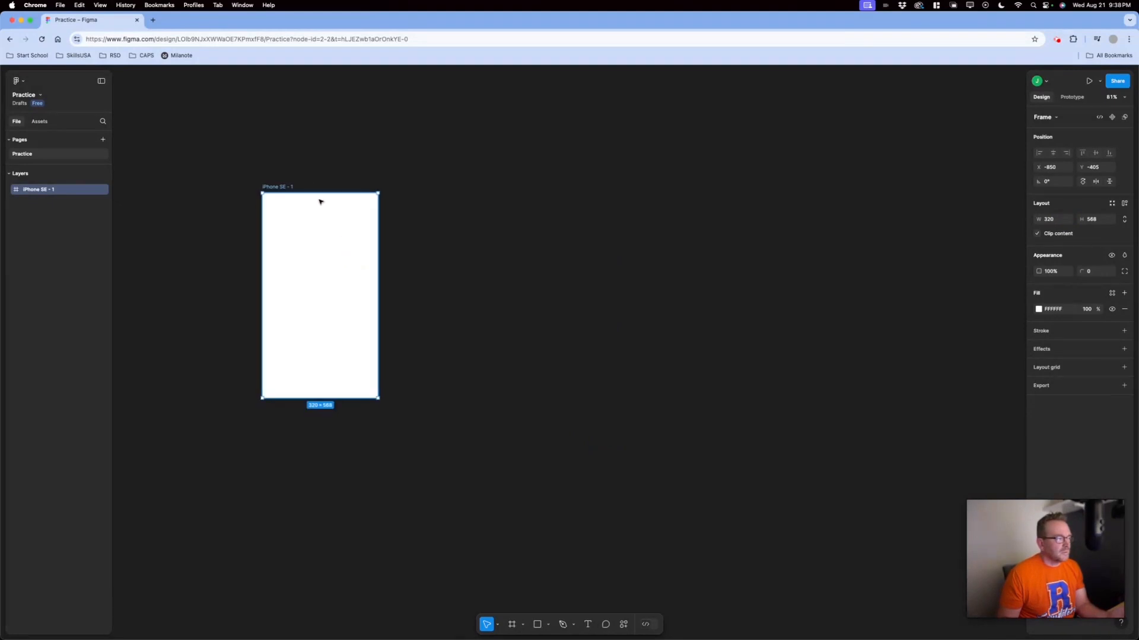
# - Rename the iPhone SE frame as Home
pyautogui.doubleClick(286, 186)
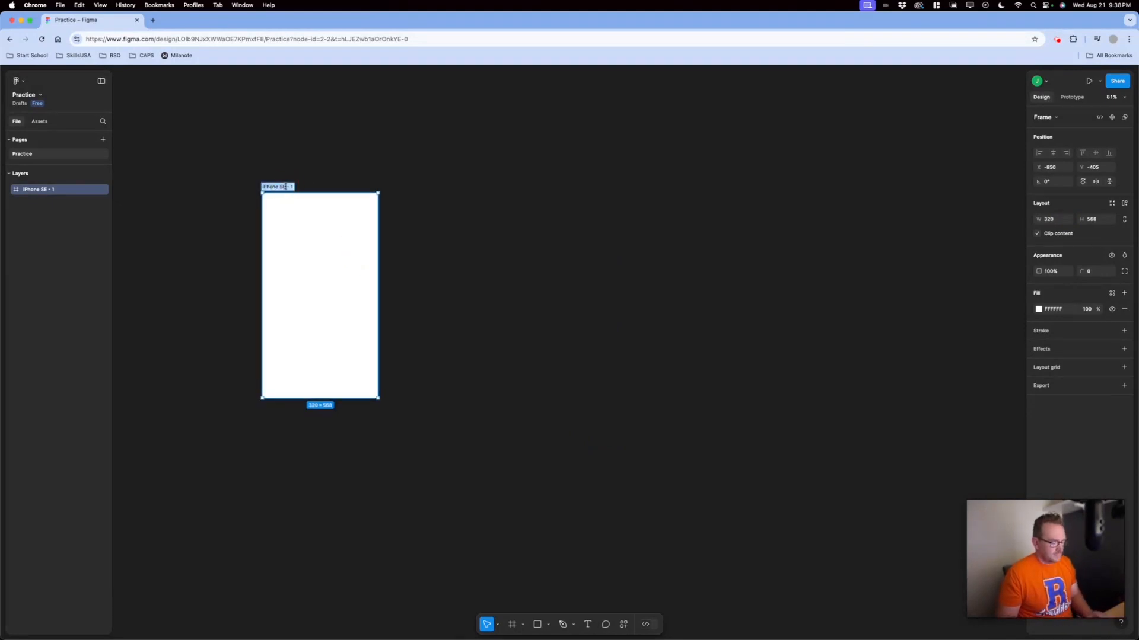
pyautogui.write('Hom')
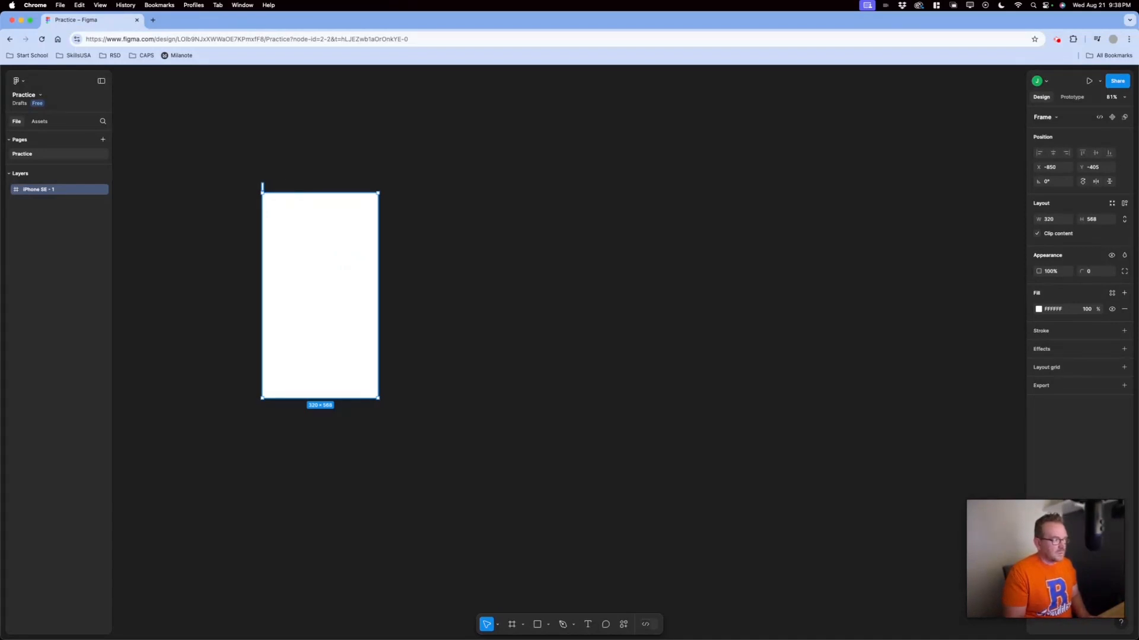
pyautogui.write('e')
pyautogui.press('Return')
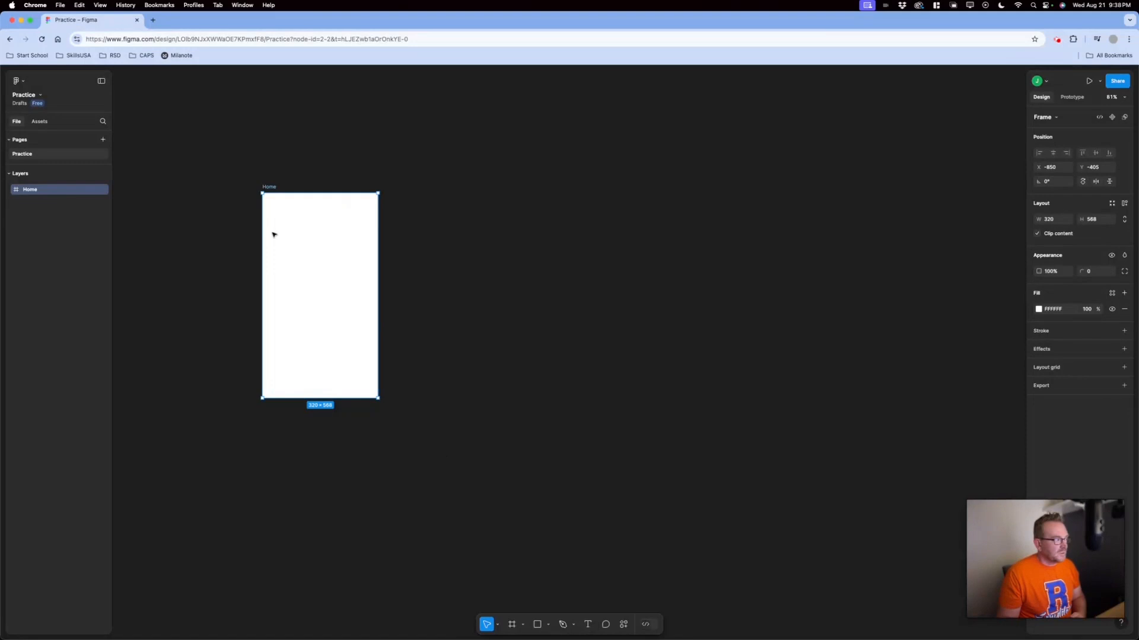
# - Make two evenly spaced copies of the Home frame in a row at X -472 and X -94, and dismiss the teammates prompt
pyautogui.click(205, 199)
pyautogui.click(337, 212)
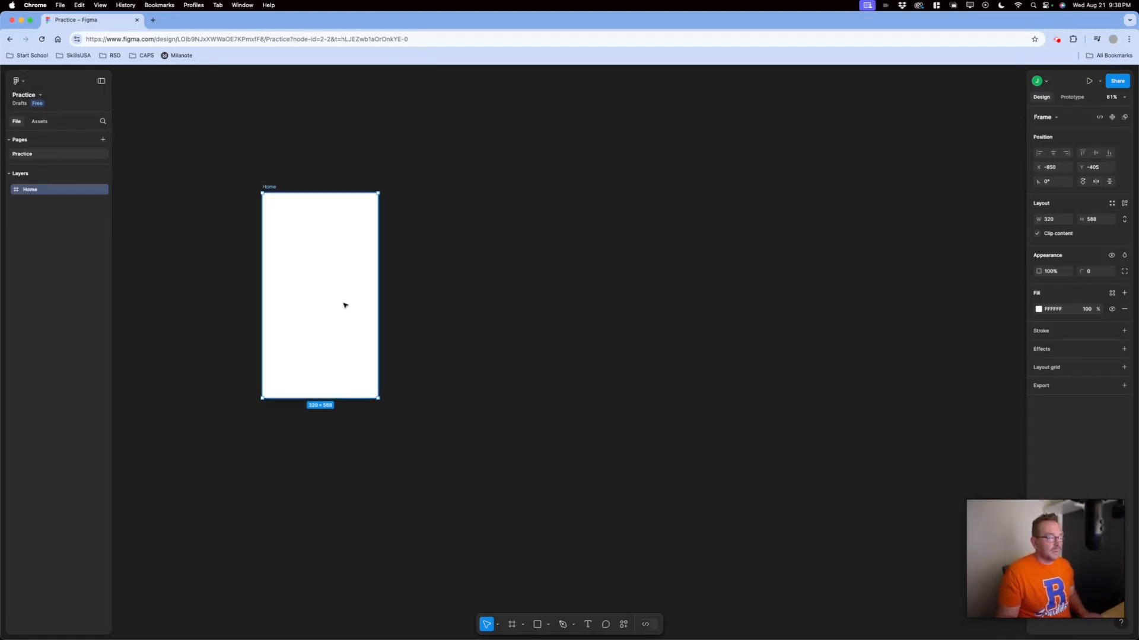
pyautogui.moveTo(314, 245); pyautogui.dragTo(453, 248)
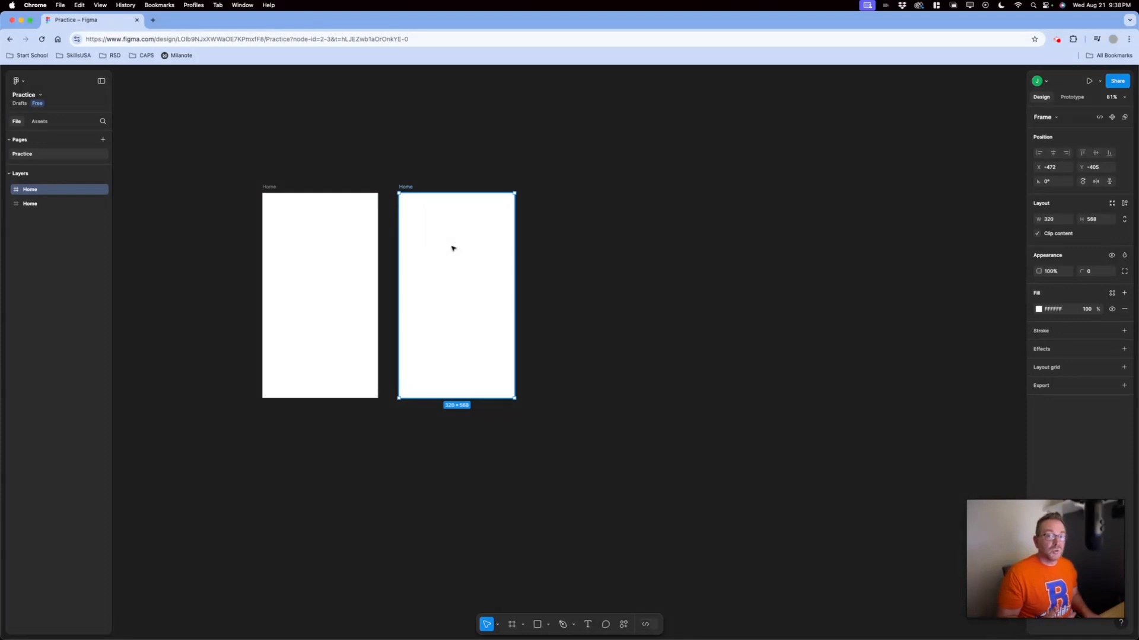
pyautogui.press('super+d')
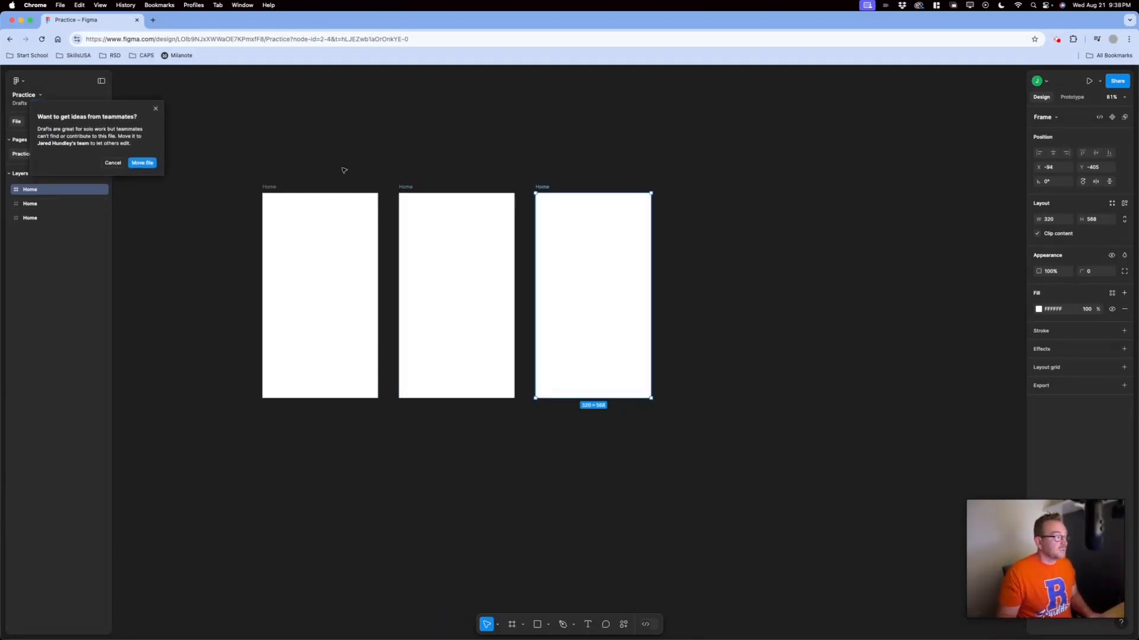
pyautogui.click(156, 109)
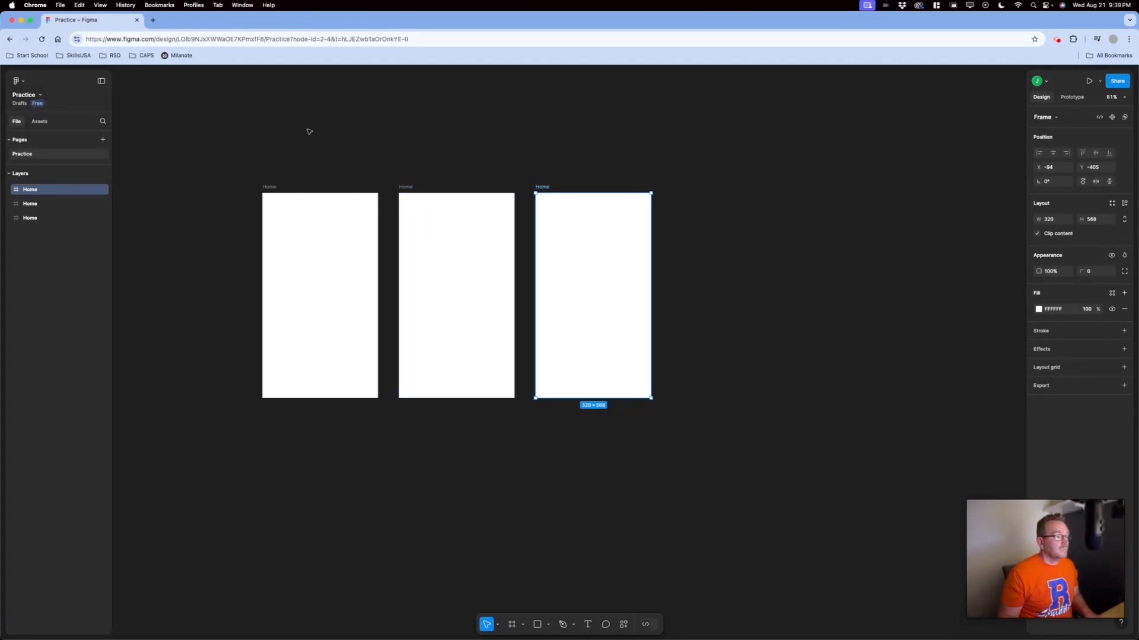
# - Rename the middle frame as Page 1 and the last frame in the row as Page 2
pyautogui.click(408, 186)
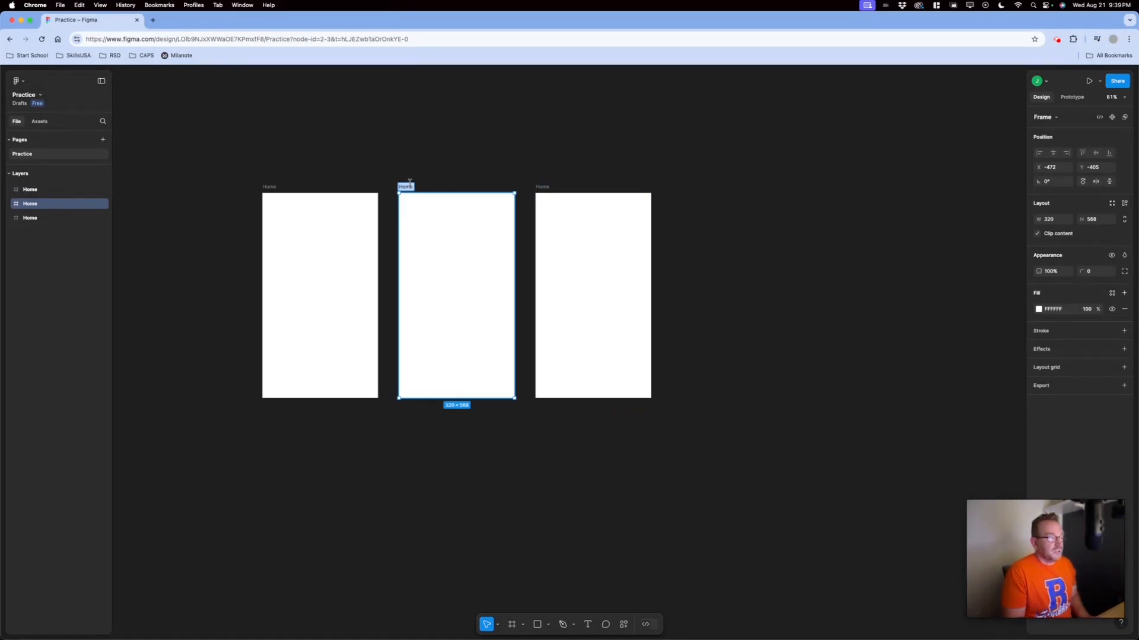
pyautogui.write('Page 1')
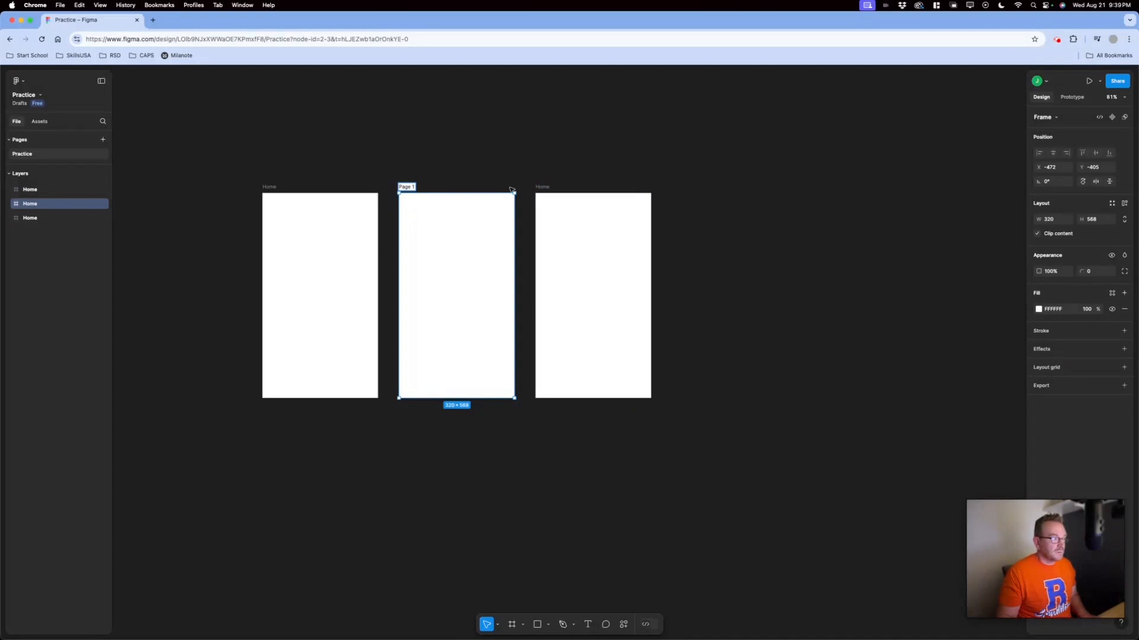
pyautogui.doubleClick(541, 187)
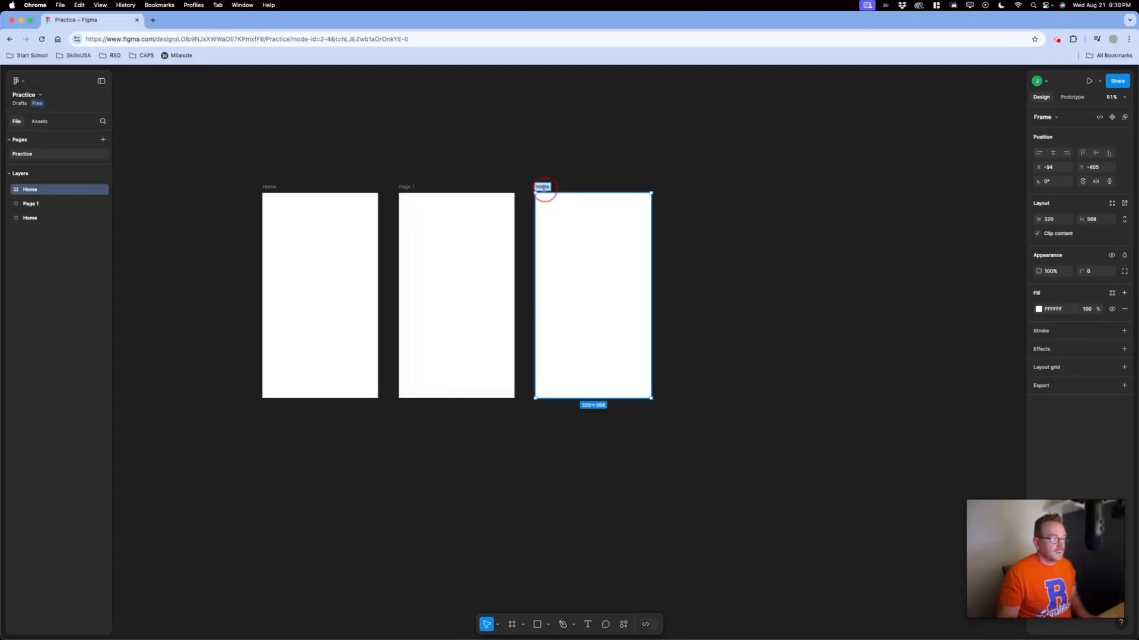
pyautogui.write('Page 2')
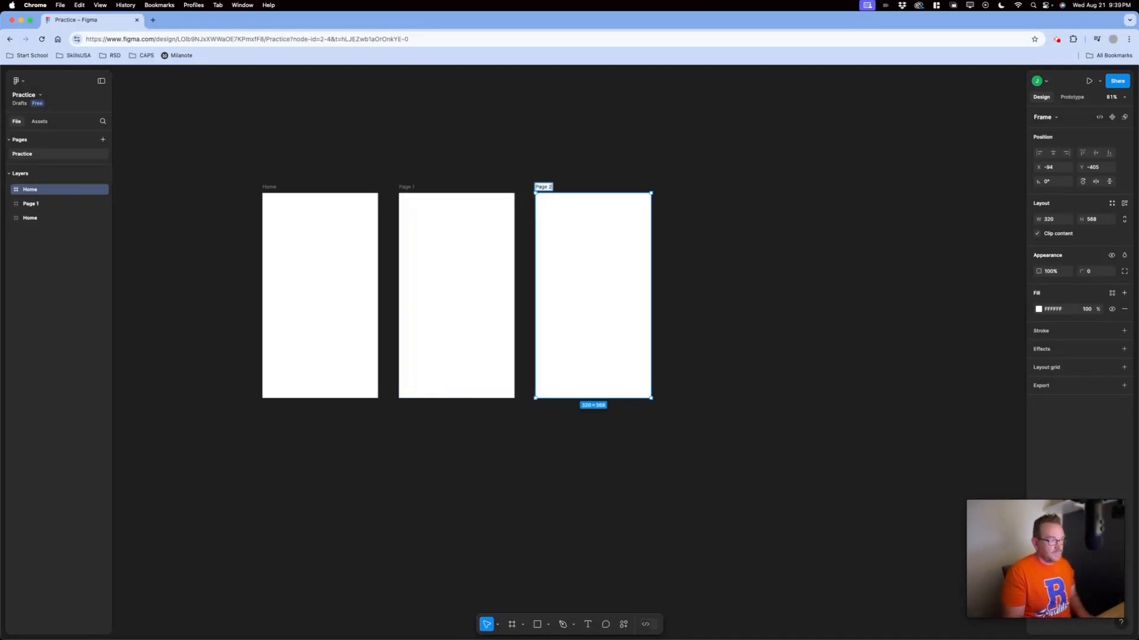
pyautogui.click(702, 209)
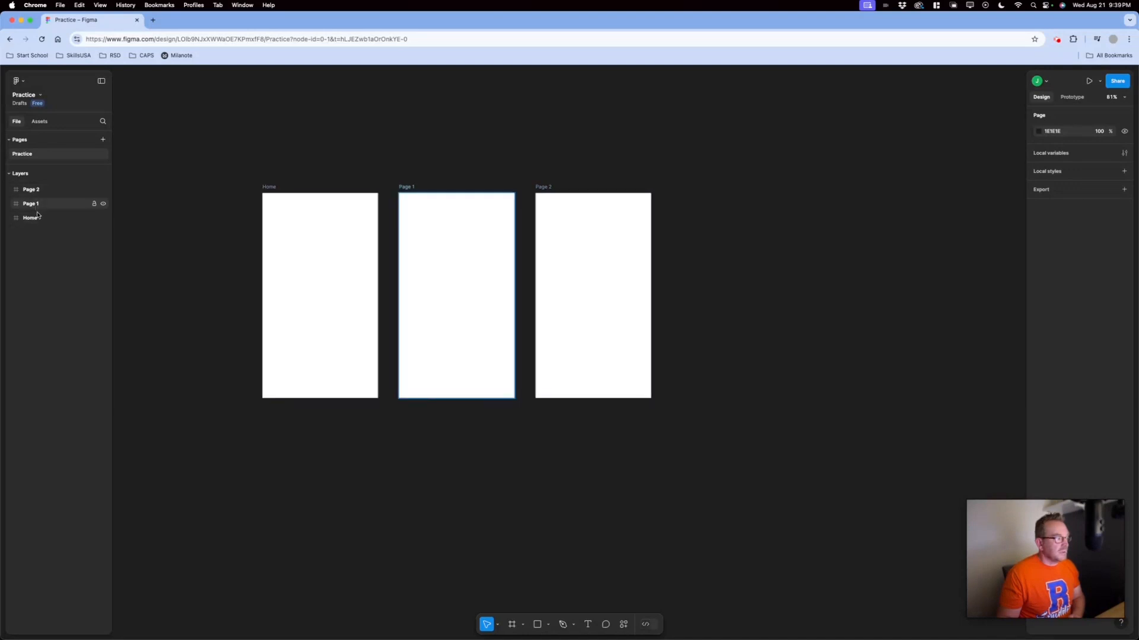
# - Draw a rectangle about 320 × 79 across the full width of the Home frame's upper edge
pyautogui.click(303, 213)
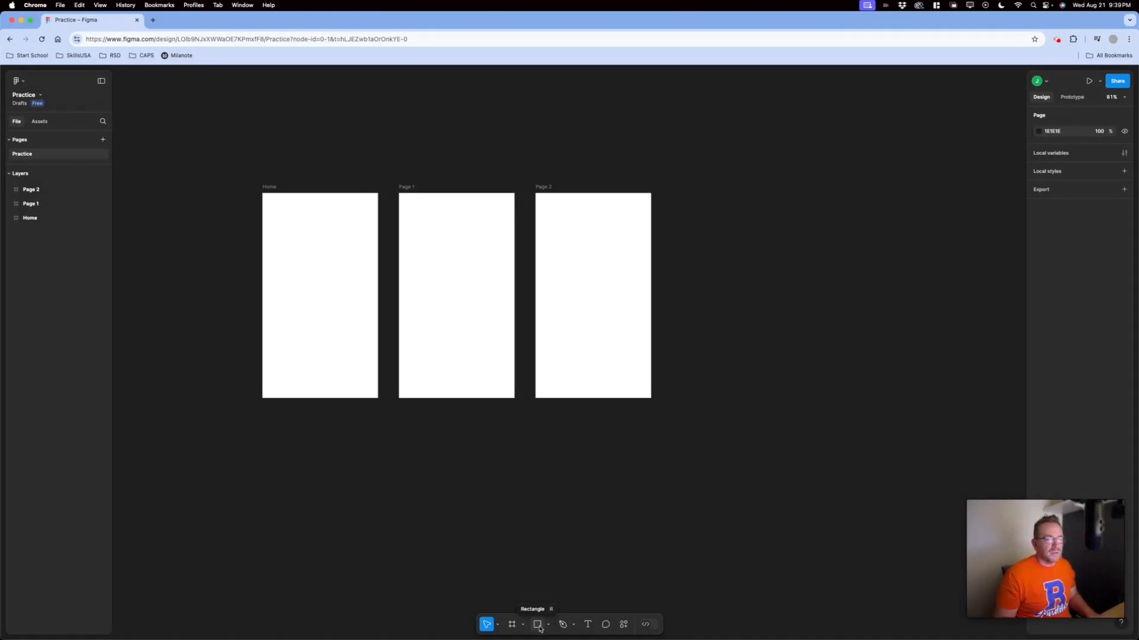
pyautogui.click(538, 625)
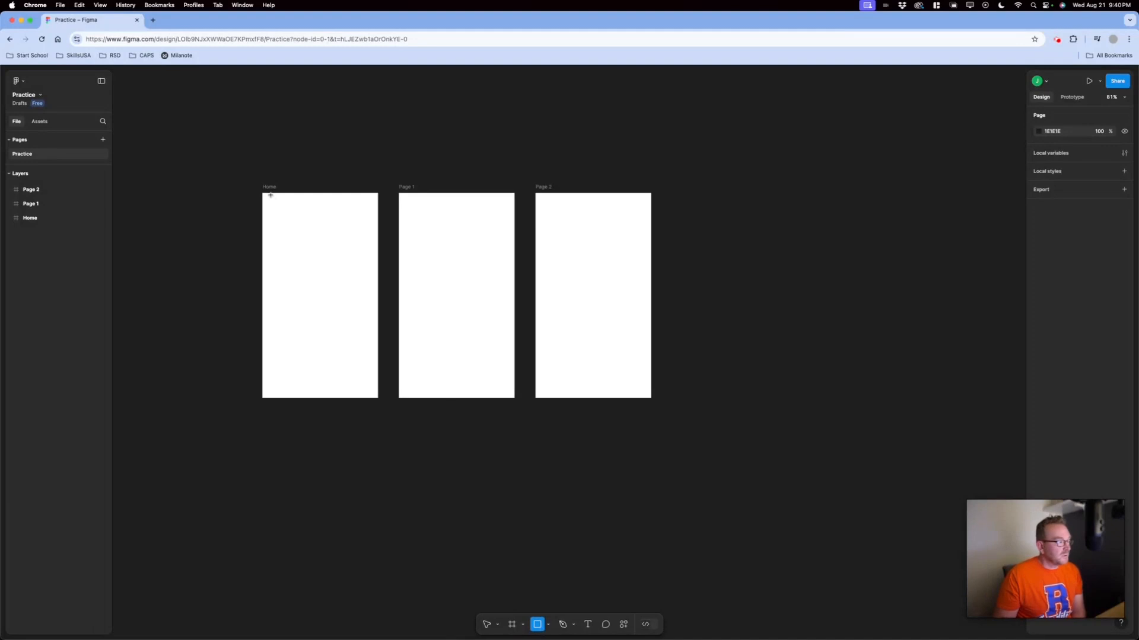
pyautogui.moveTo(263, 192); pyautogui.dragTo(378, 221)
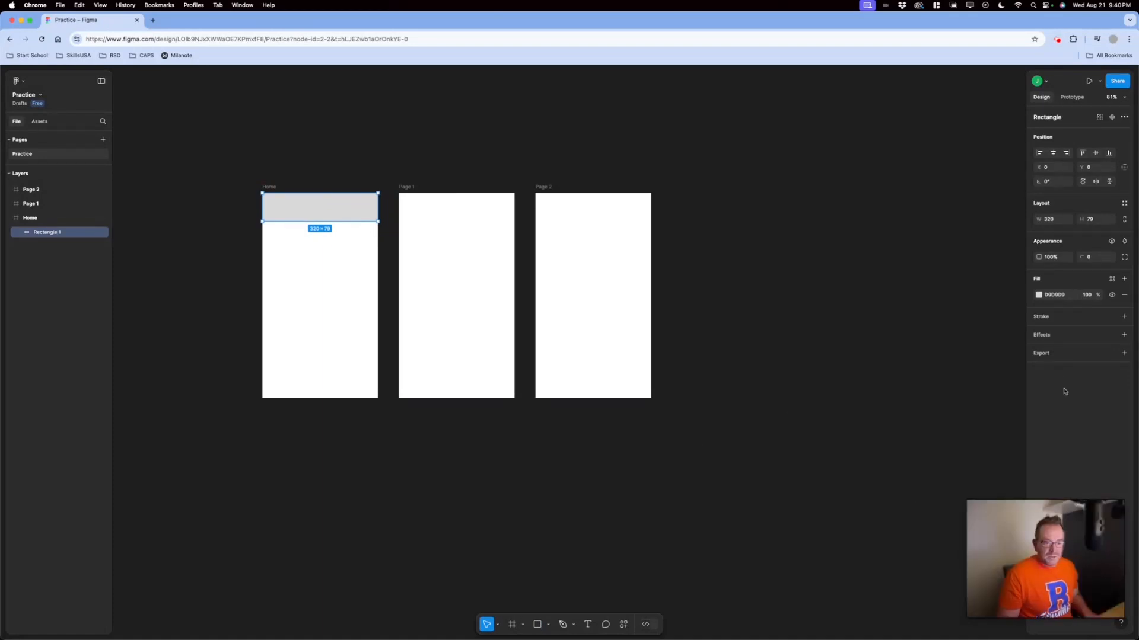
# - Try shifting the header rectangle slightly within the Home frame and undo the move
pyautogui.moveTo(346, 210)
pyautogui.mouseDown()
pyautogui.moveTo(366, 236)
pyautogui.moveTo(375, 220)
pyautogui.moveTo(340, 217)
pyautogui.mouseUp()
pyautogui.press('super+z')
pyautogui.press('super+z')
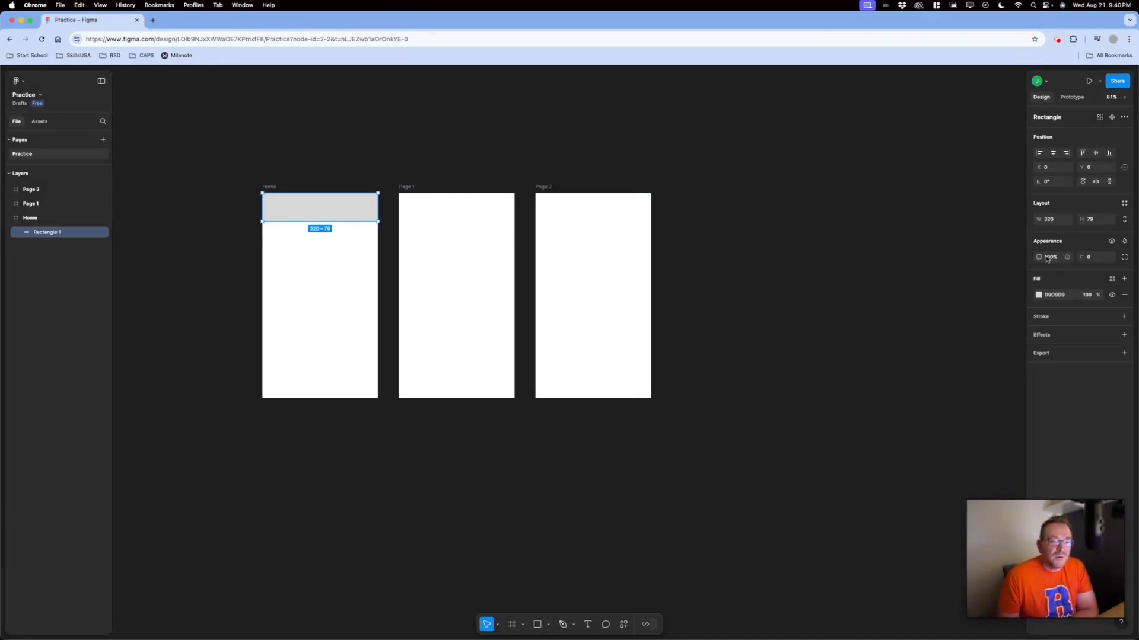
# - Try a lower opacity and a corner radius of 5 on the header rectangle, undoing each change
pyautogui.moveTo(1042, 256); pyautogui.dragTo(975, 254)
pyautogui.press('super+z')
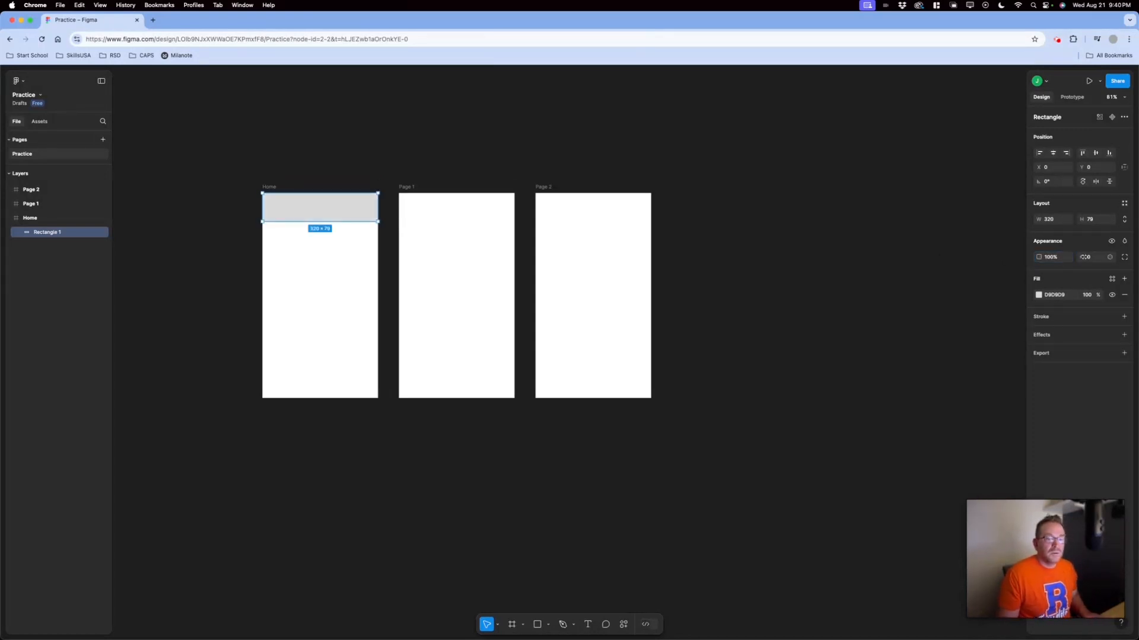
pyautogui.moveTo(1082, 257); pyautogui.dragTo(903, 273)
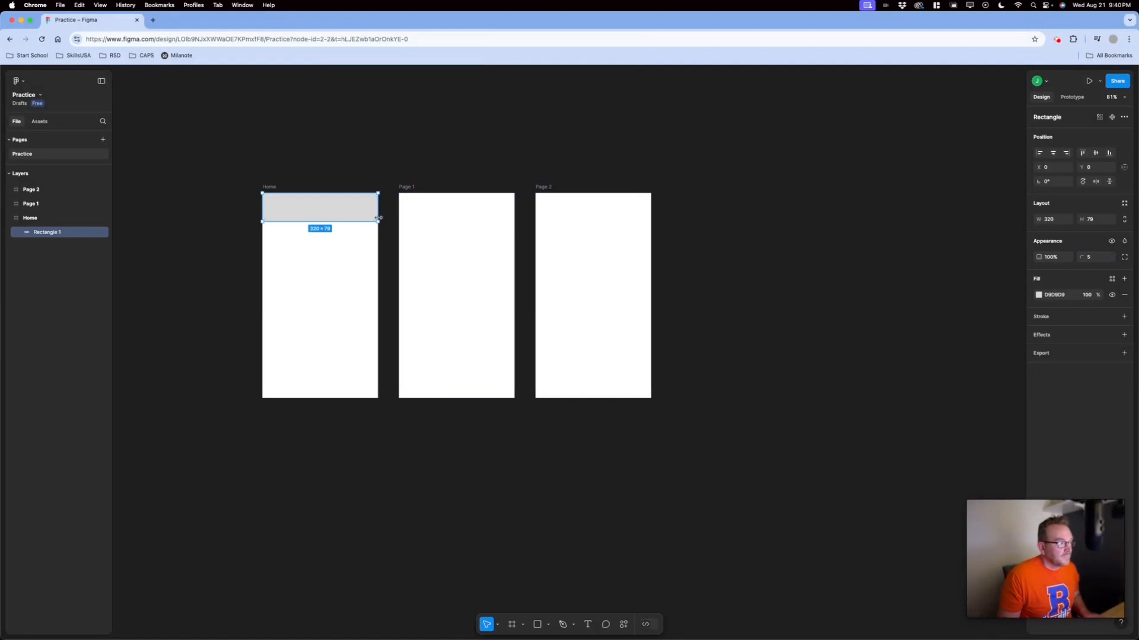
pyautogui.press('super+z')
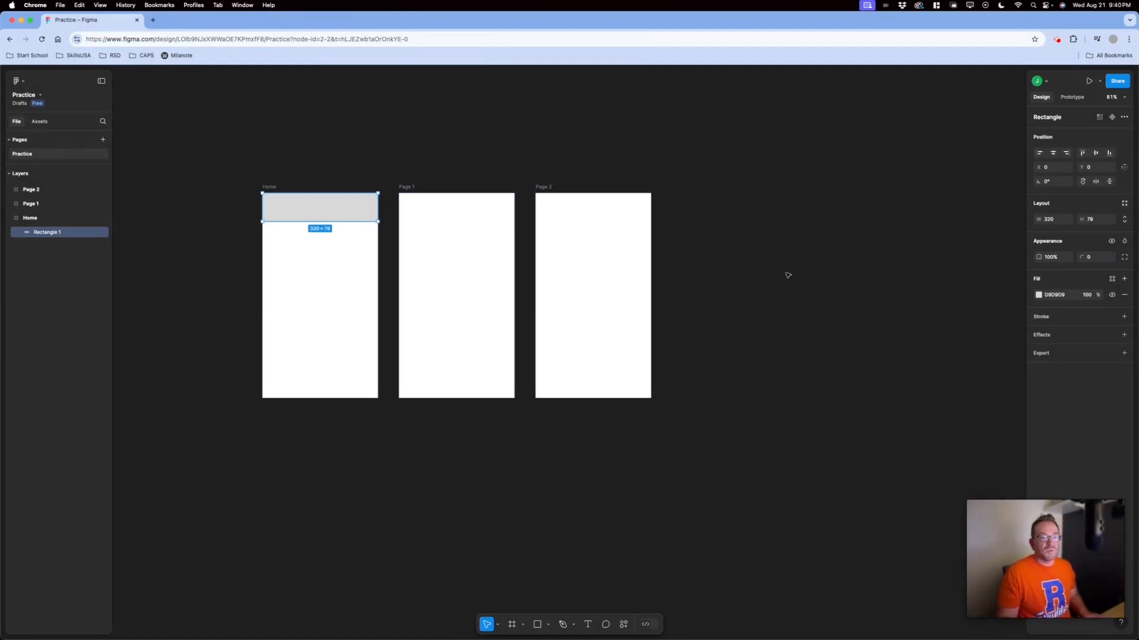
# - Set the header rectangle's fill colour to red FF0000
pyautogui.click(1057, 296)
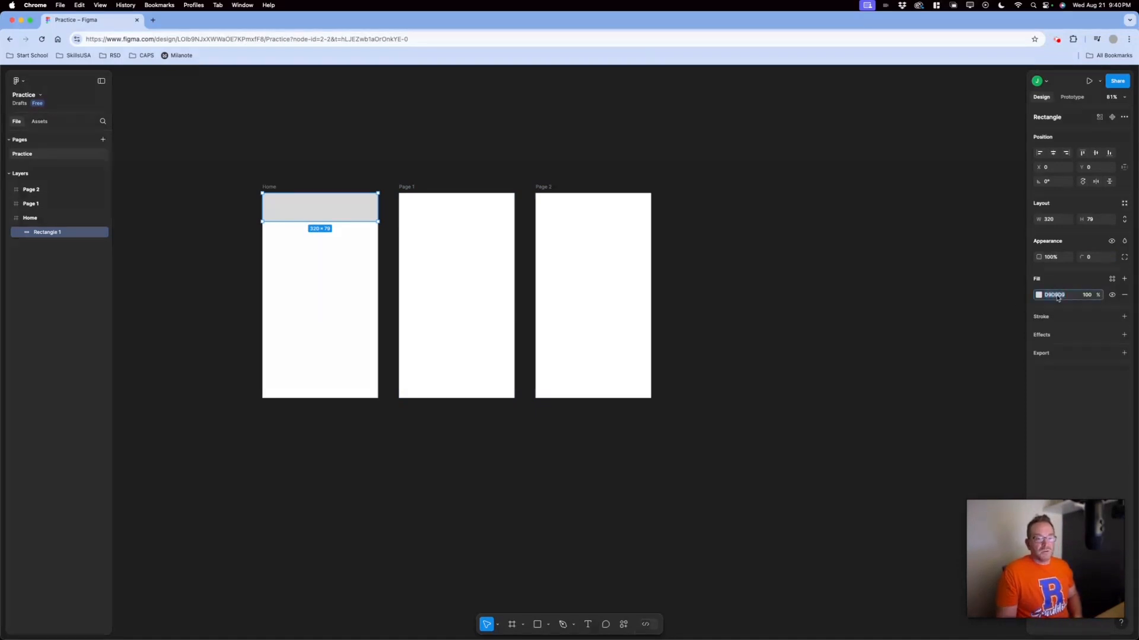
pyautogui.click(1038, 295)
pyautogui.moveTo(970, 349); pyautogui.dragTo(1038, 315)
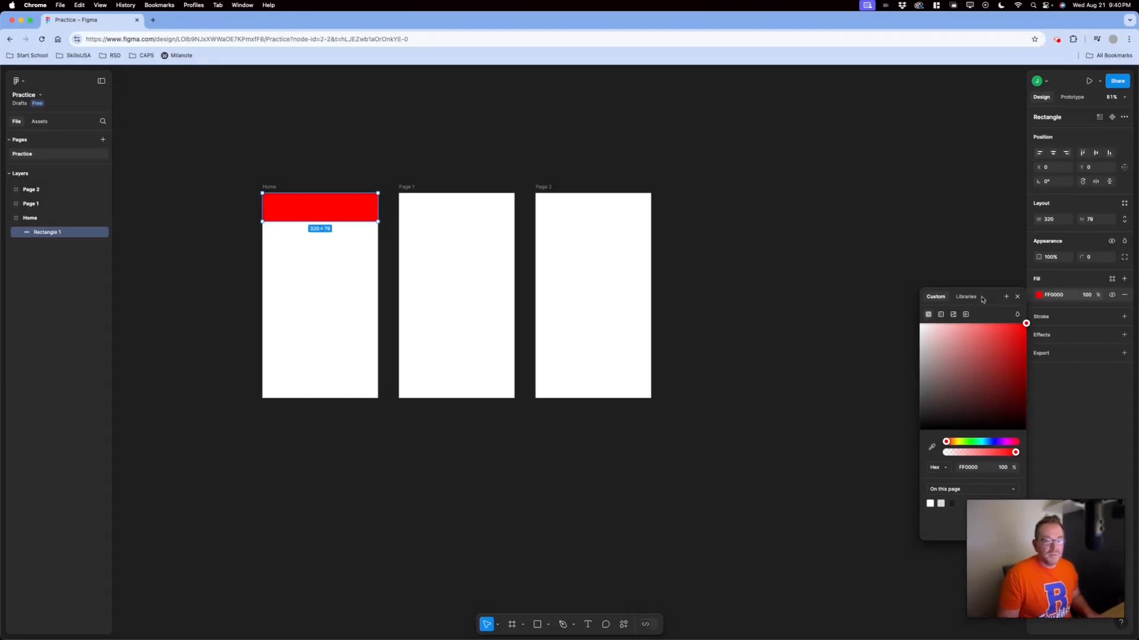
pyautogui.click(1061, 319)
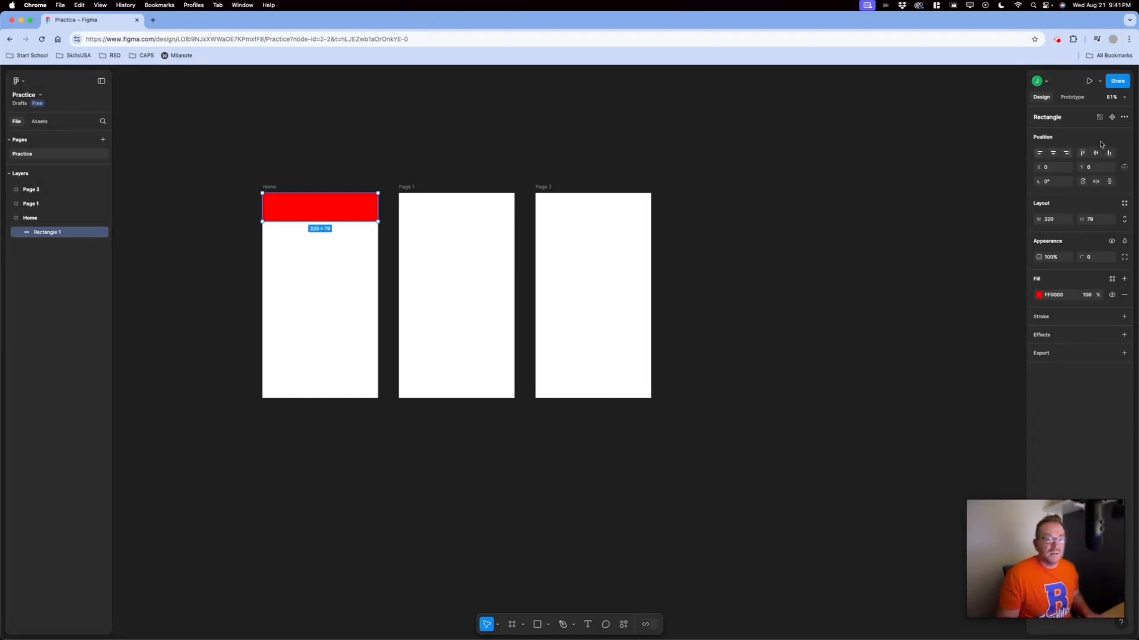
pyautogui.click(746, 249)
pyautogui.click(298, 208)
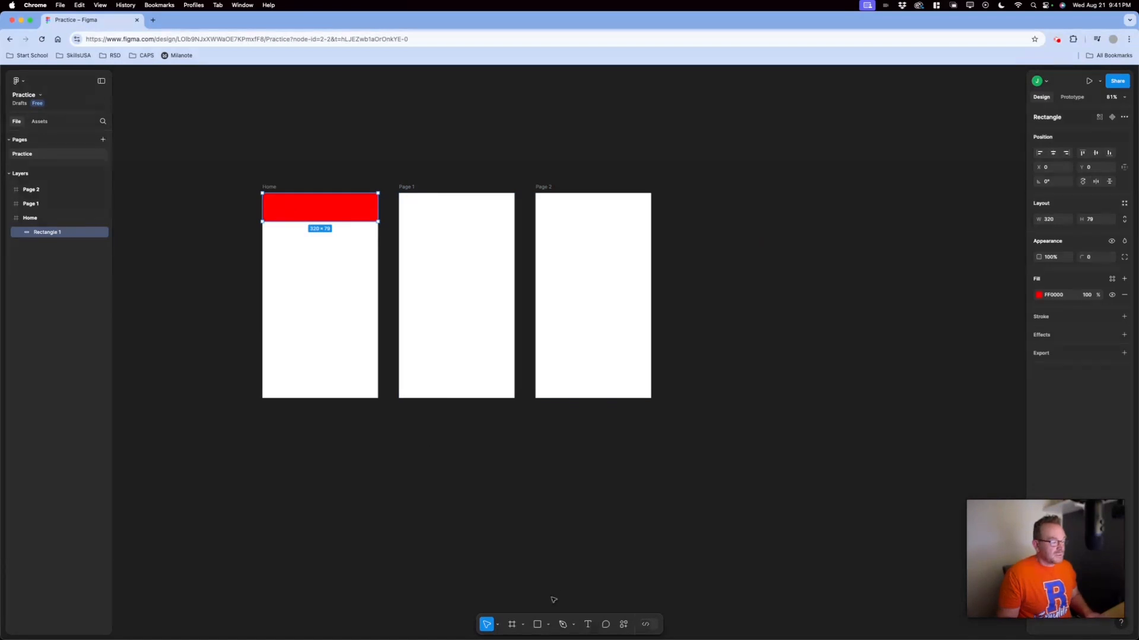
# - Draw an ellipse about 182 × 185 below the header, overlapping the Home frame's left edge
pyautogui.click(548, 626)
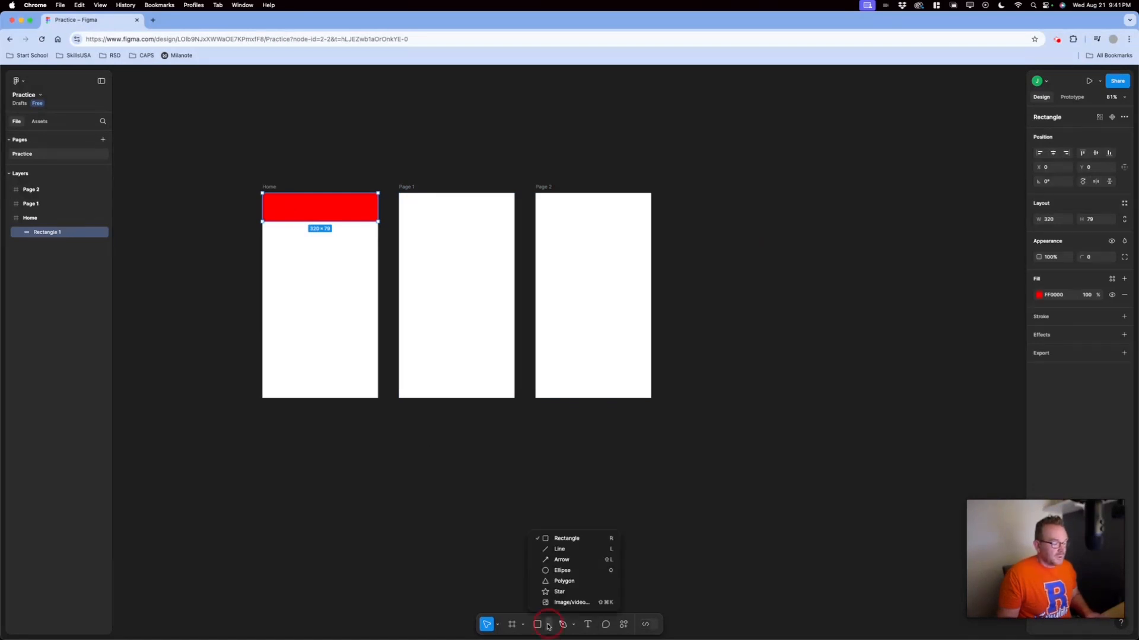
pyautogui.click(576, 575)
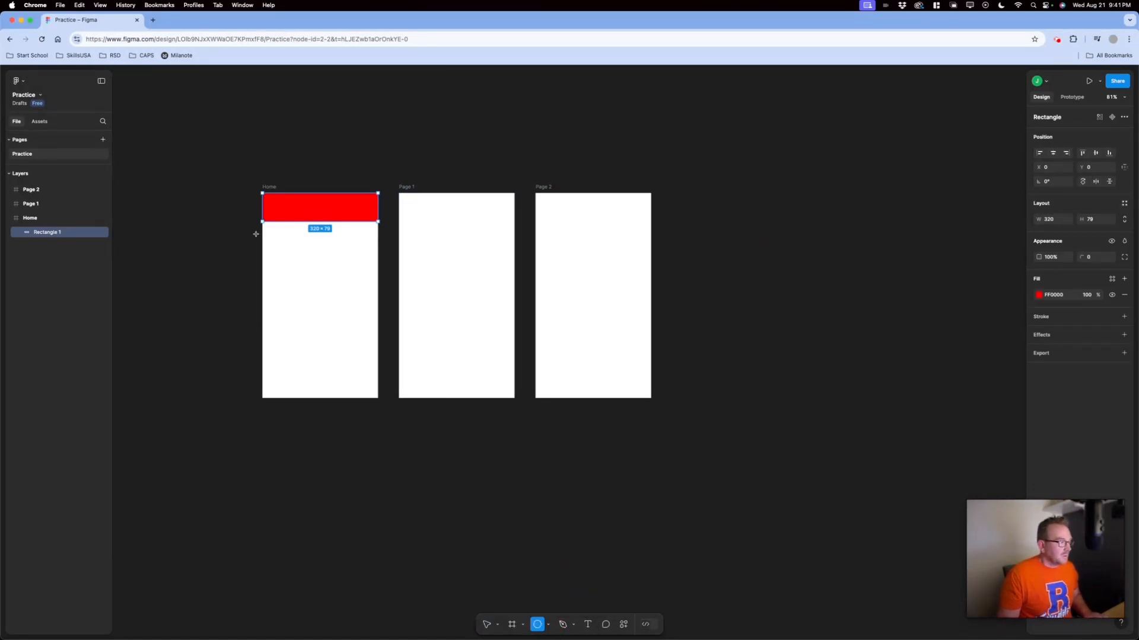
pyautogui.moveTo(256, 234)
pyautogui.mouseDown()
pyautogui.moveTo(321, 302)
pyautogui.moveTo(299, 265)
pyautogui.mouseUp()
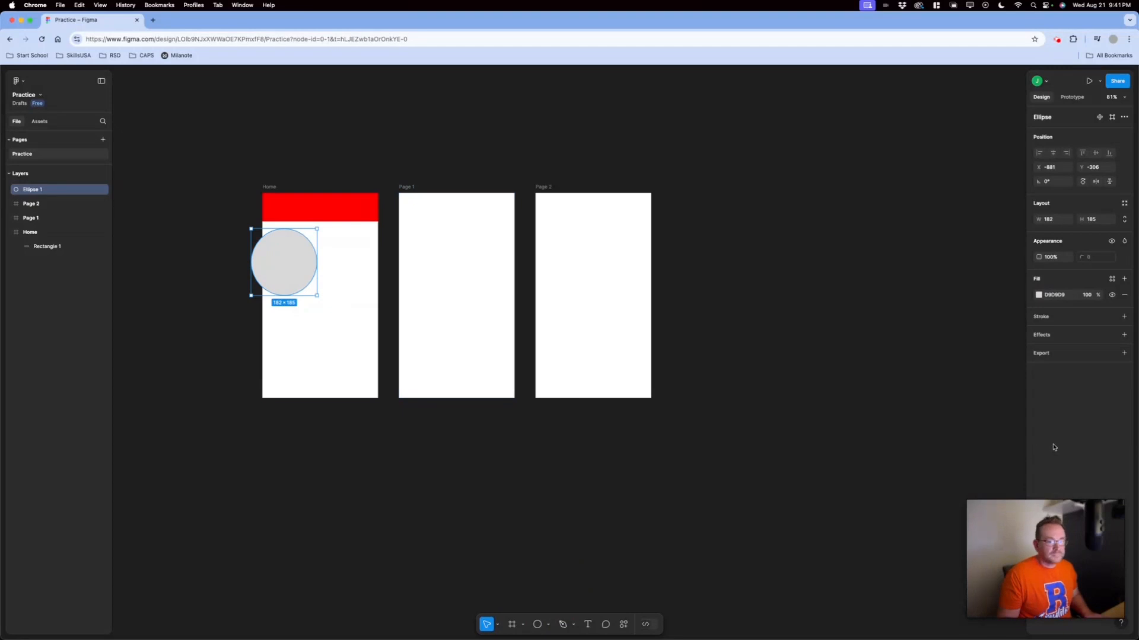
# - Set the ellipse's fill to red FF0000 and shift it slightly left to about X -890
pyautogui.click(1038, 295)
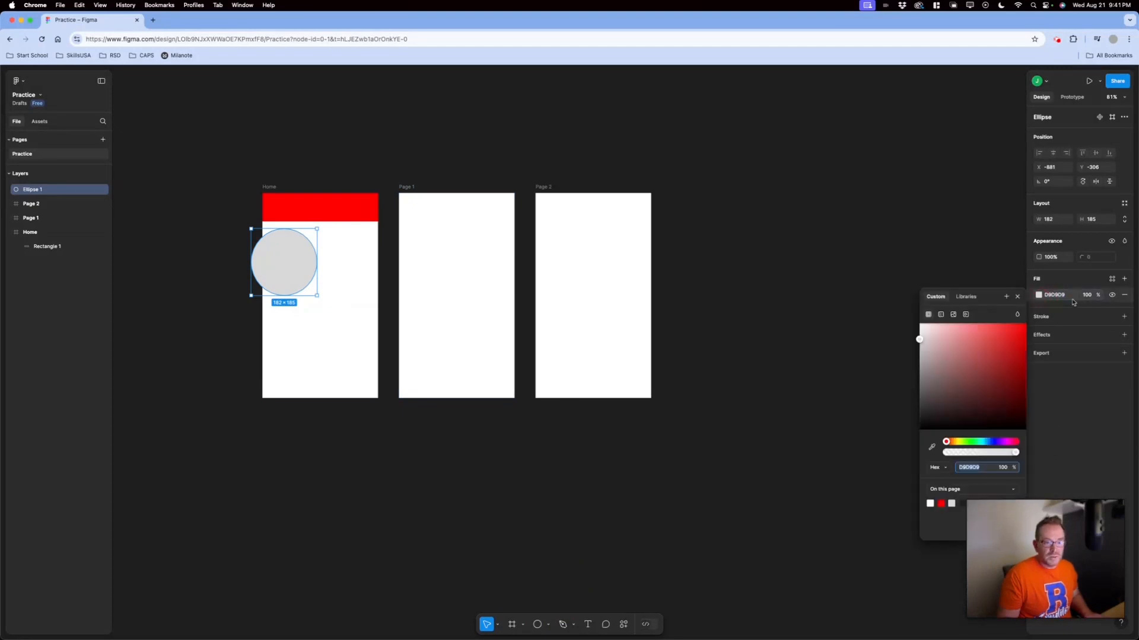
pyautogui.click(1024, 324)
pyautogui.click(593, 290)
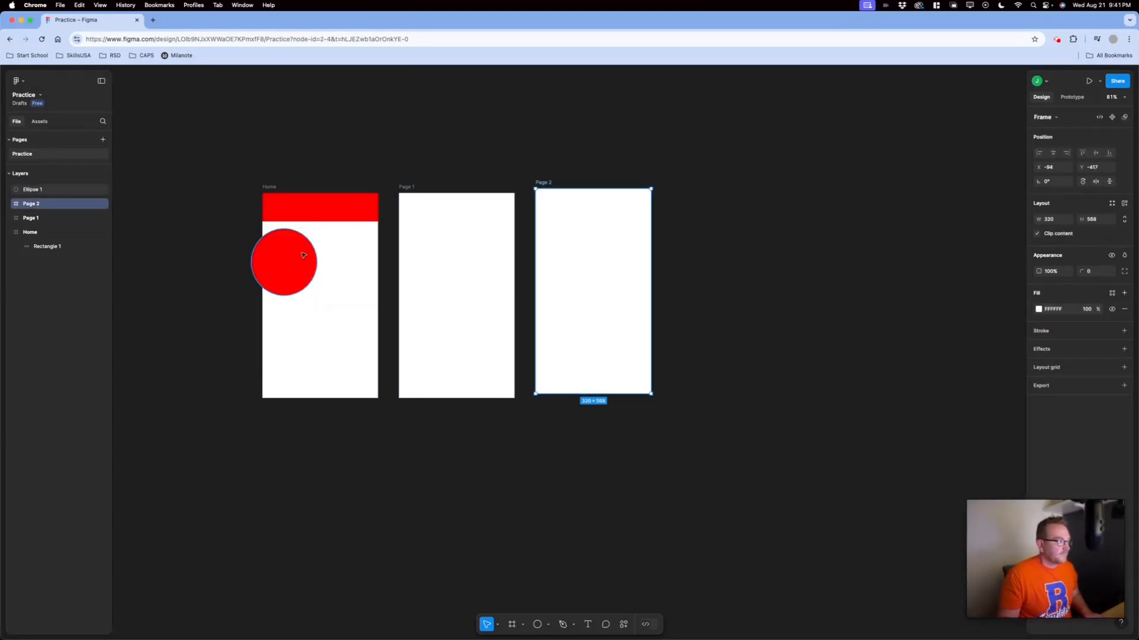
pyautogui.moveTo(303, 255); pyautogui.dragTo(299, 256)
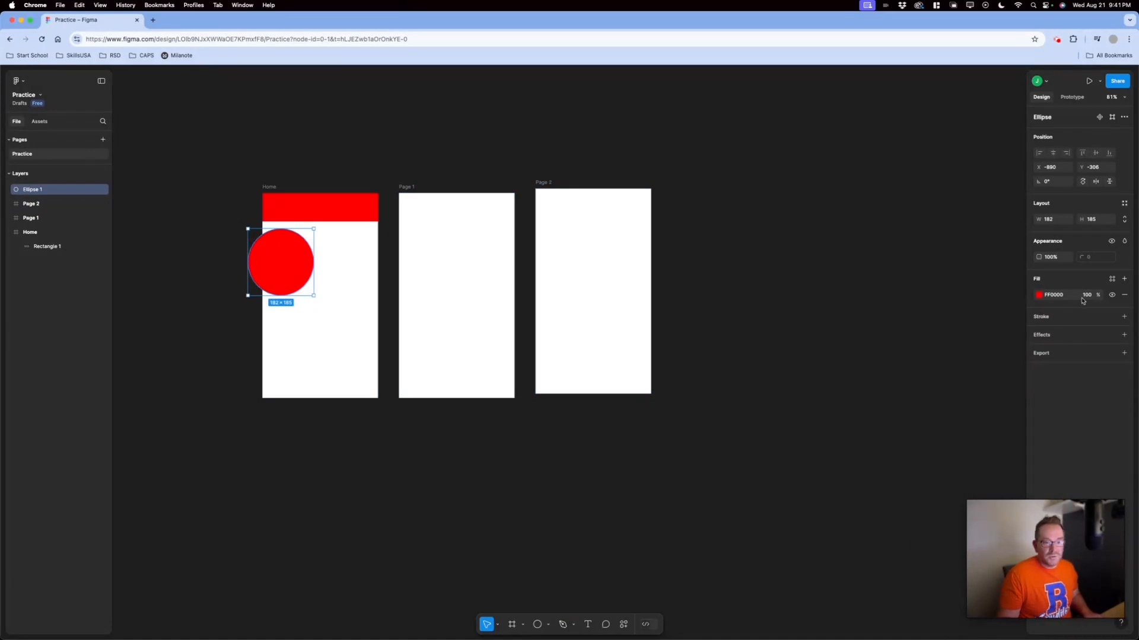
# - Sample the header rectangle's red with the eyedropper as the ellipse's fill colour
pyautogui.click(1040, 294)
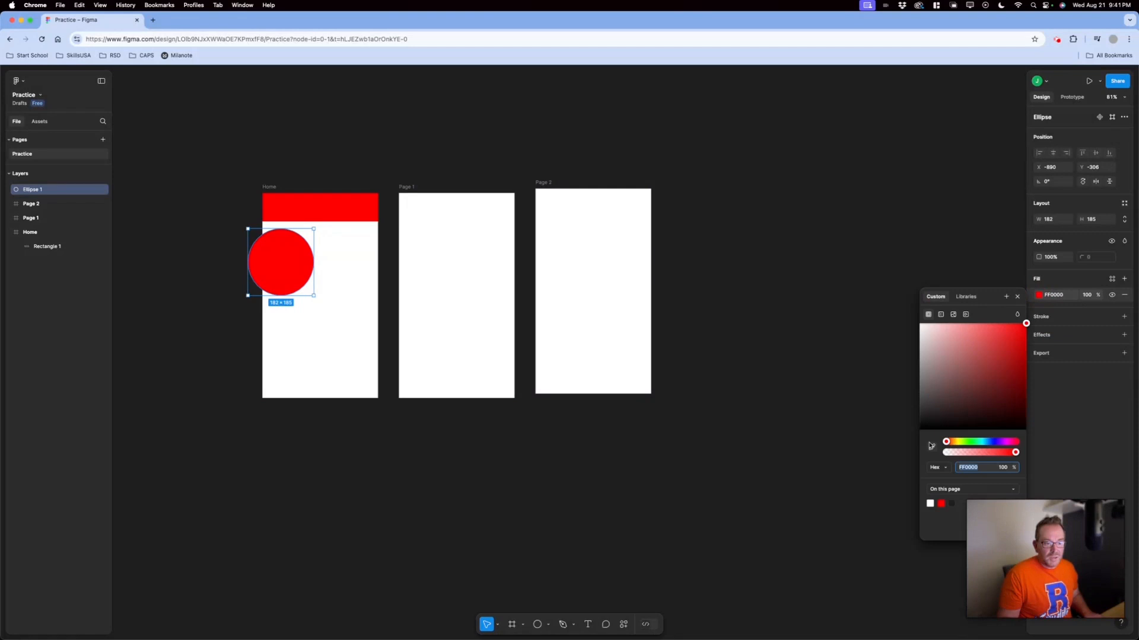
pyautogui.click(931, 447)
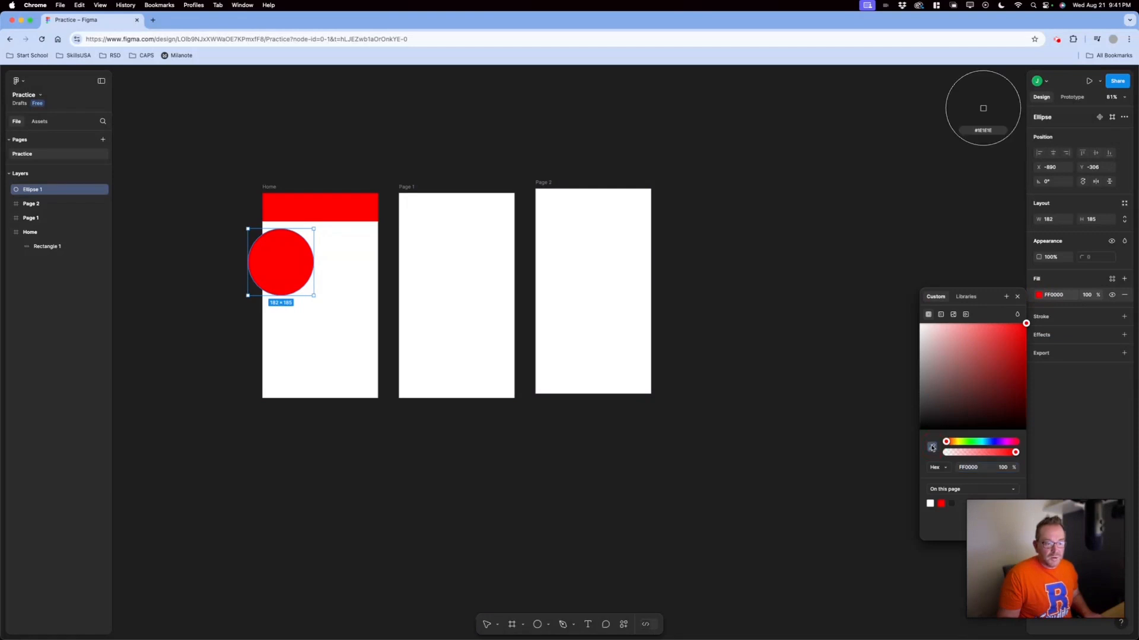
pyautogui.click(358, 213)
pyautogui.click(425, 439)
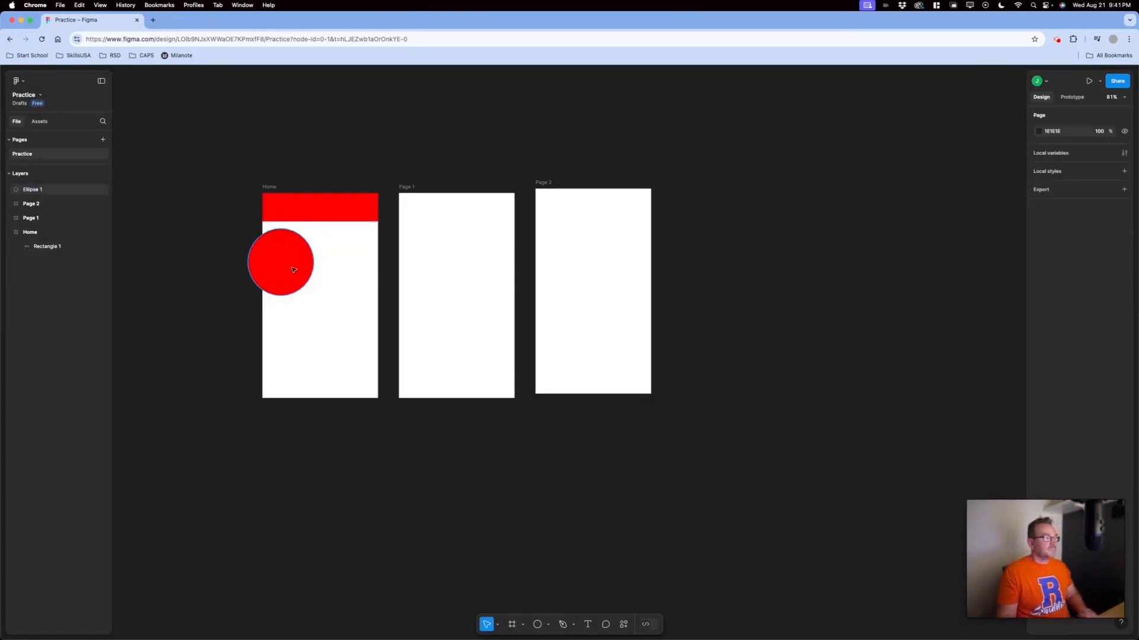
# - Add two smaller copies of the red circle over the Home frame, scaled to about 91 × 92 and 56 × 57
pyautogui.moveTo(294, 271); pyautogui.dragTo(292, 270)
pyautogui.click(339, 468)
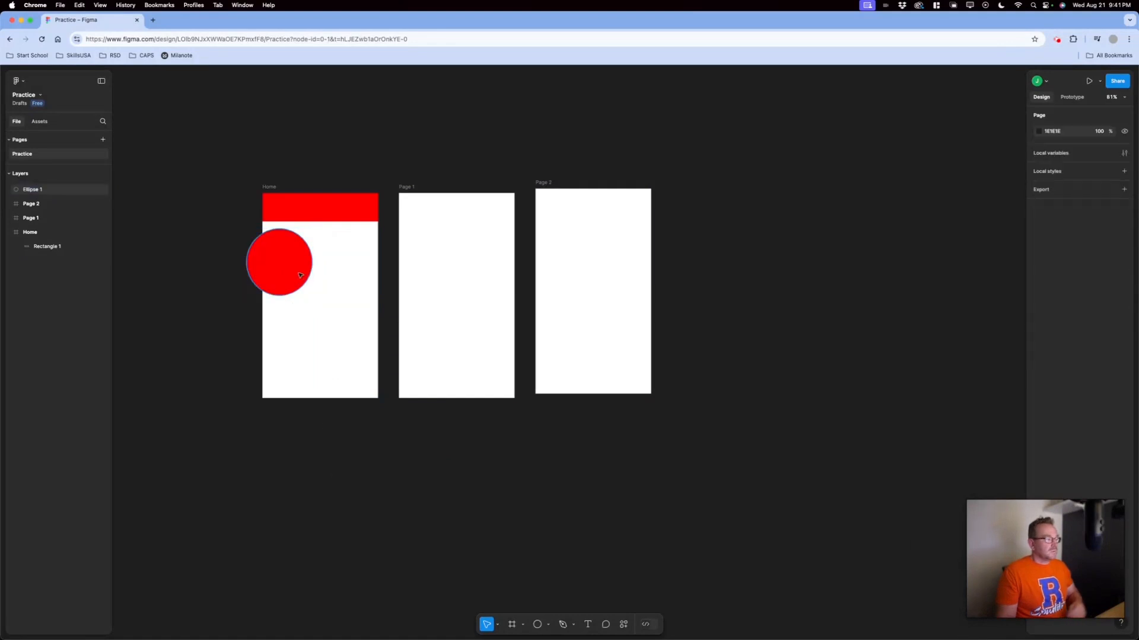
pyautogui.press('super+v')
pyautogui.moveTo(300, 280); pyautogui.dragTo(358, 314)
pyautogui.moveTo(371, 261); pyautogui.dragTo(335, 286)
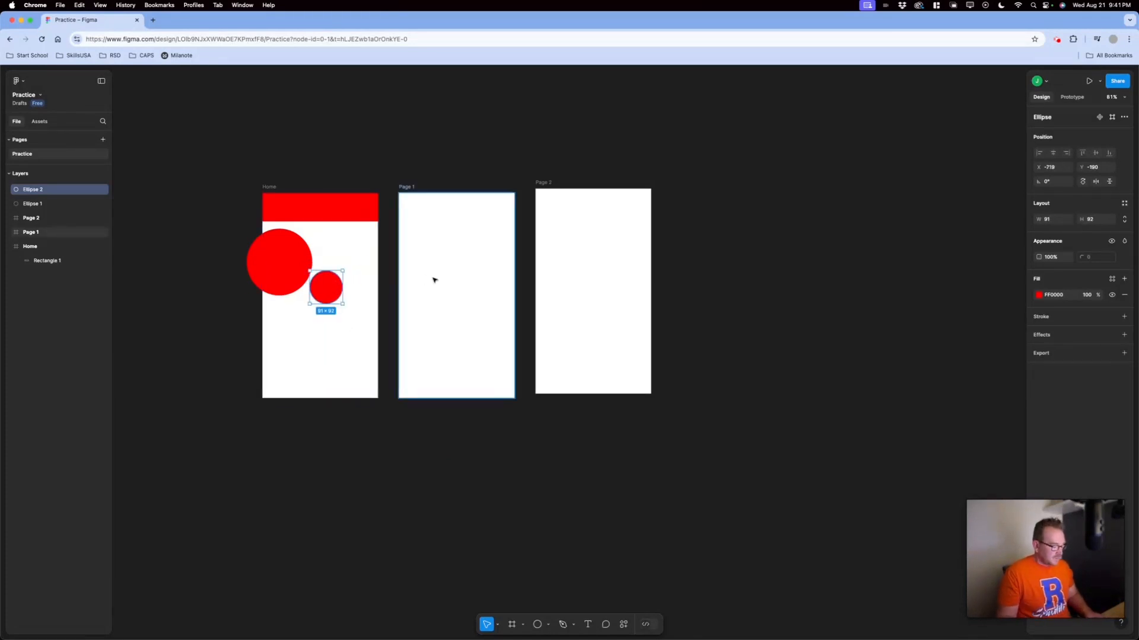
pyautogui.press('super+v')
pyautogui.moveTo(340, 290); pyautogui.dragTo(364, 250)
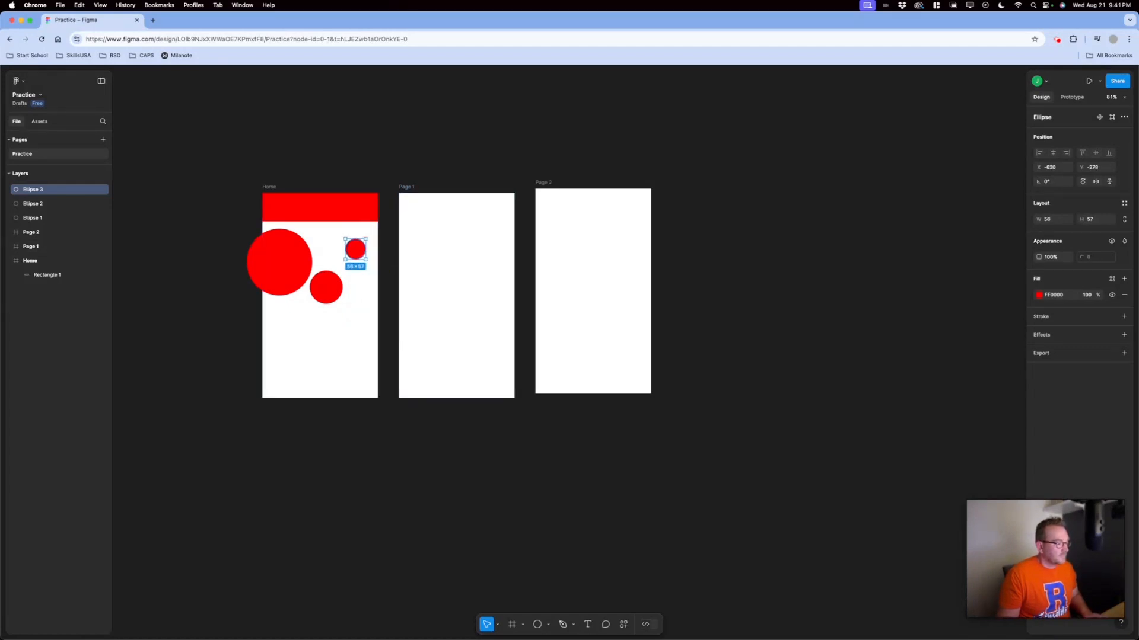
# - Duplicate the smallest red circle, shrinking one of the pair and enlarging the other across the Home frame's right edge
pyautogui.moveTo(421, 635)
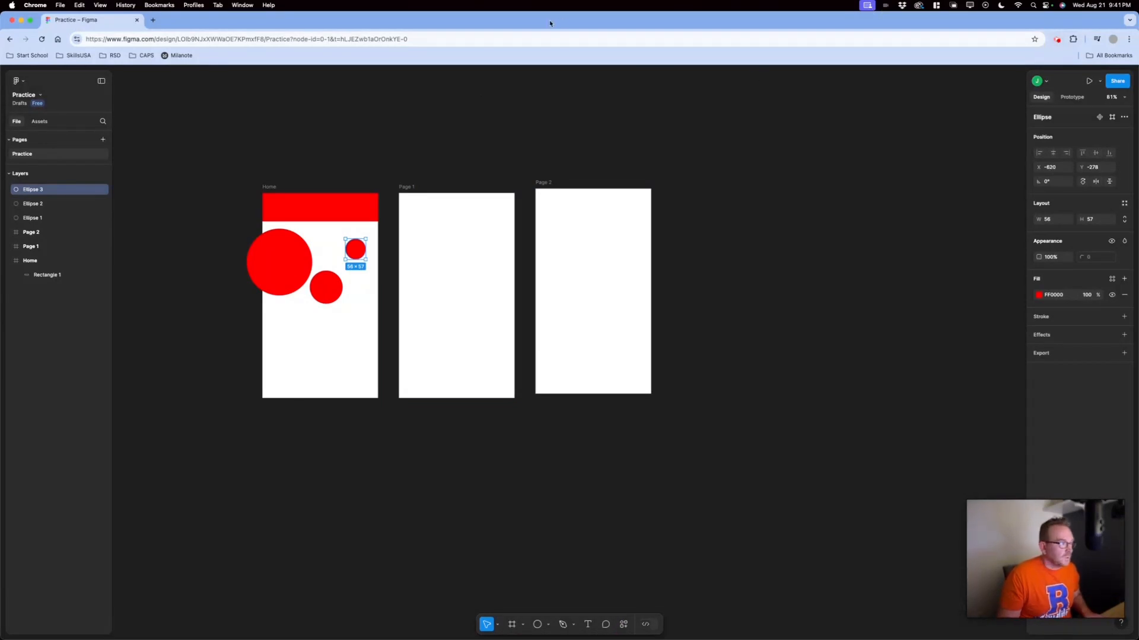
pyautogui.moveTo(354, 253); pyautogui.dragTo(382, 252)
pyautogui.click(353, 427)
pyautogui.click(415, 529)
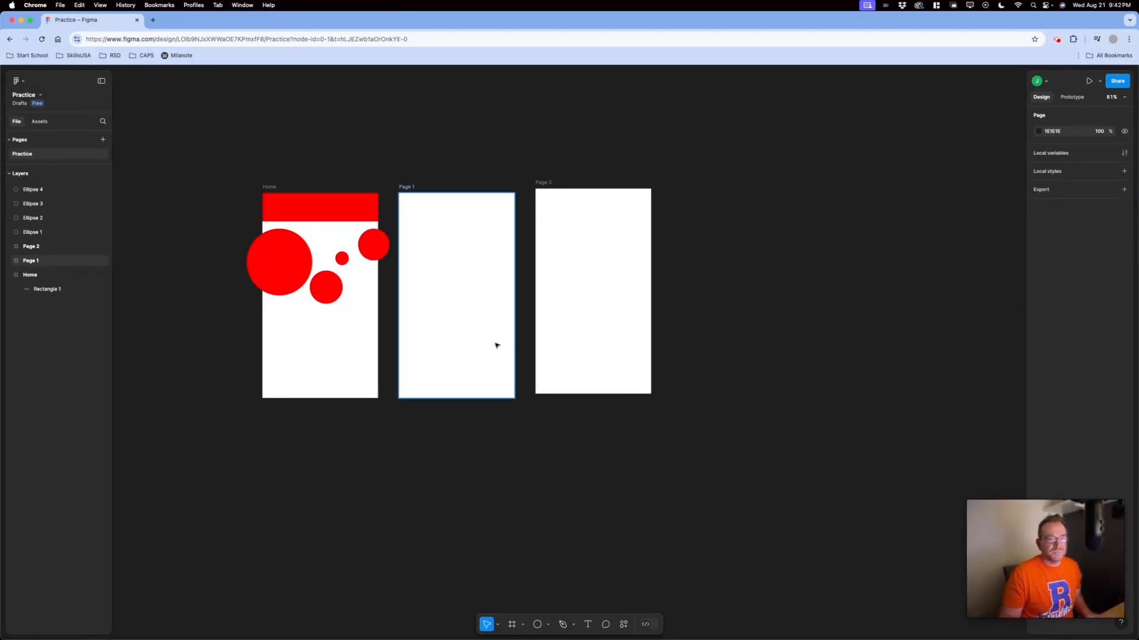
# - Select only the four red circles over the Home frame, leaving the frames out of the selection
pyautogui.moveTo(225, 246); pyautogui.dragTo(398, 300)
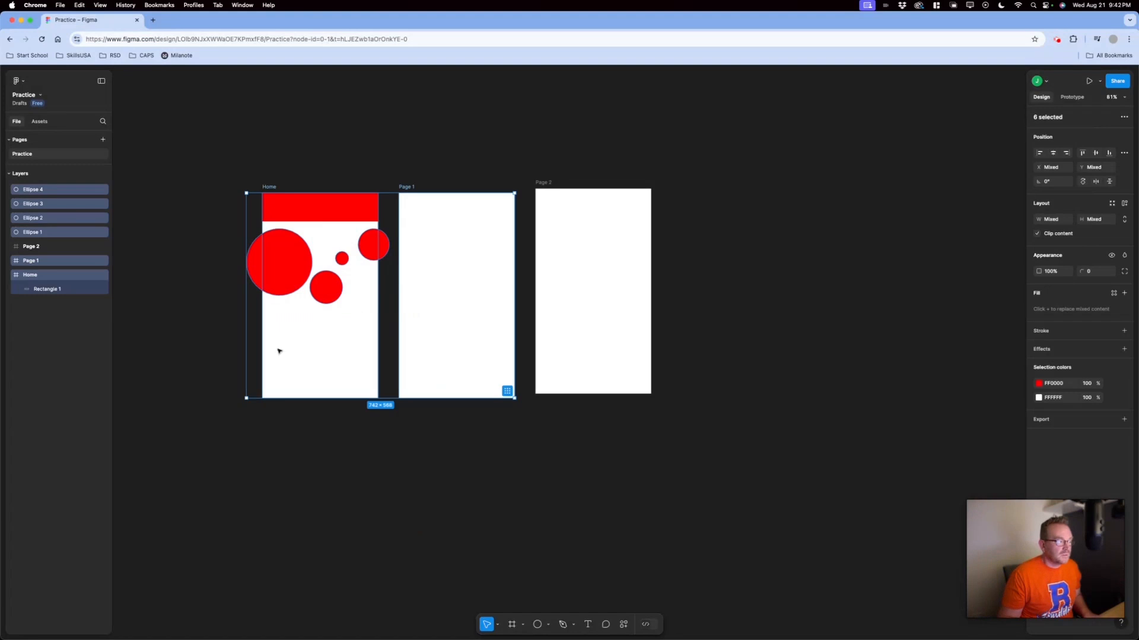
pyautogui.press('Escape')
pyautogui.click(279, 257)
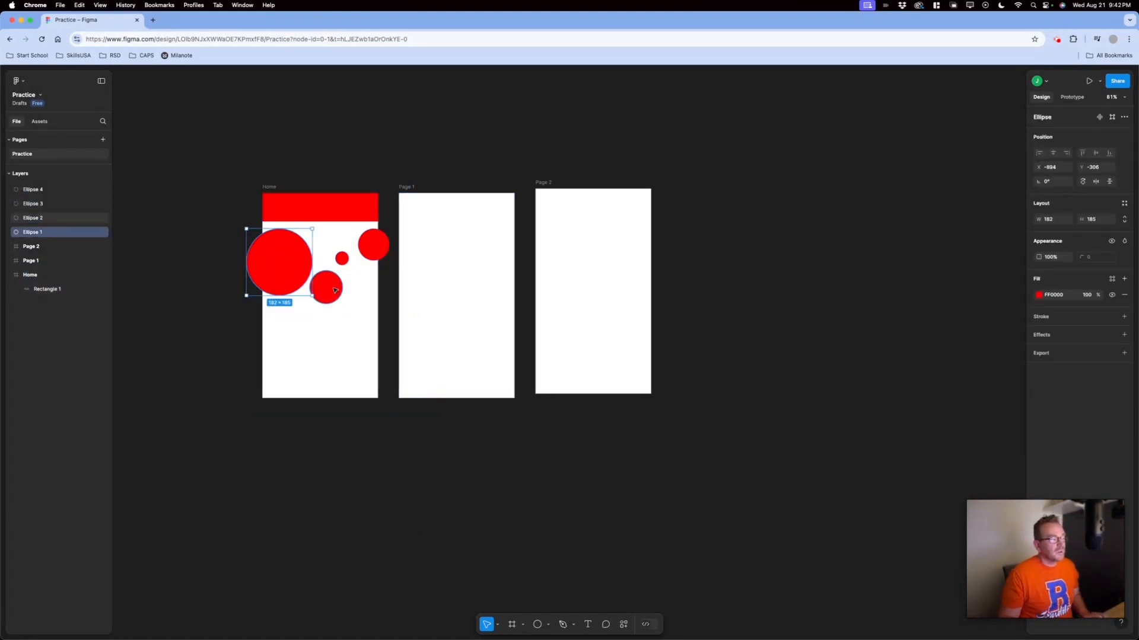
pyautogui.keyDown('shift'); pyautogui.click(335, 290); pyautogui.keyUp('shift')
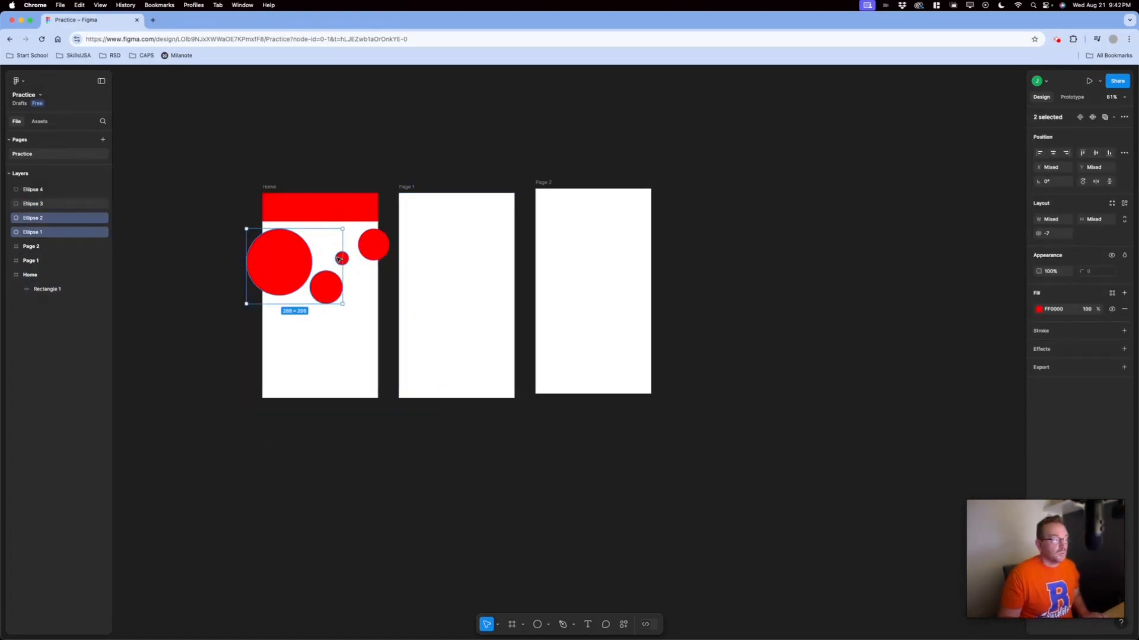
pyautogui.keyDown('shift'); pyautogui.click(342, 259); pyautogui.keyUp('shift')
pyautogui.keyDown('shift'); pyautogui.click(374, 245); pyautogui.keyUp('shift')
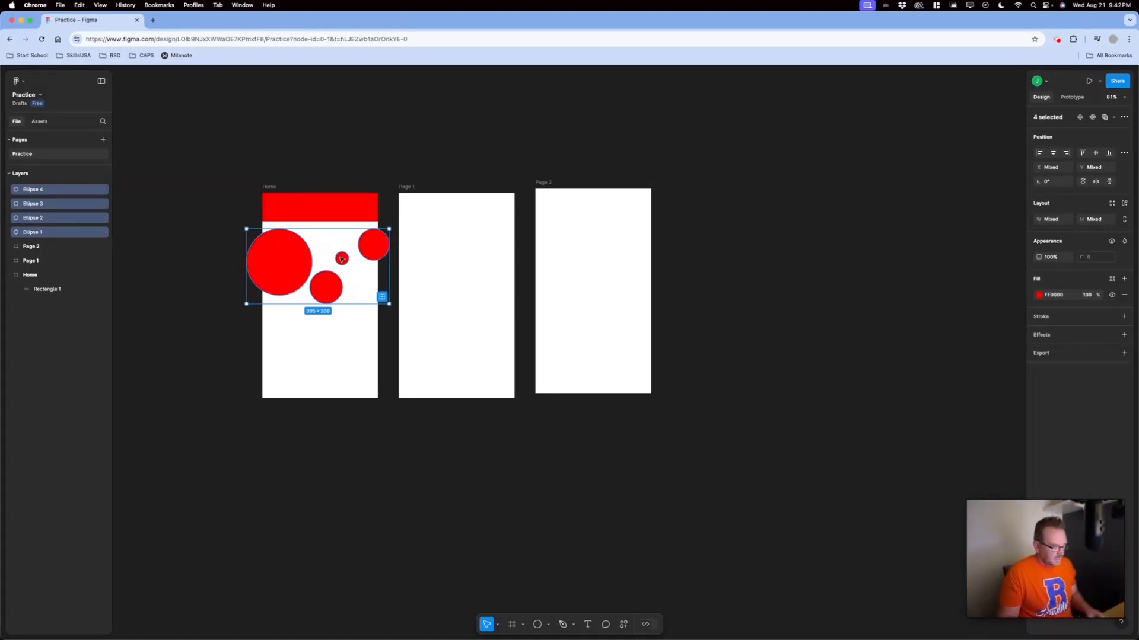
# - Try grouping the four circles under the name Red Circles, and undo both the renaming and the grouping
pyautogui.press('super+g')
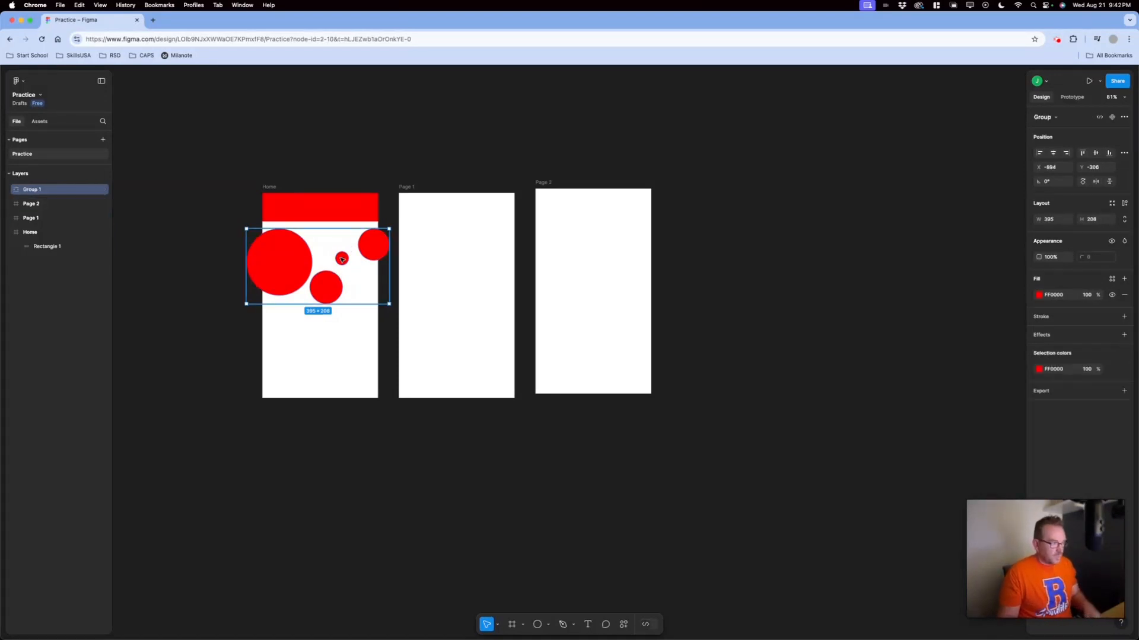
pyautogui.doubleClick(31, 191)
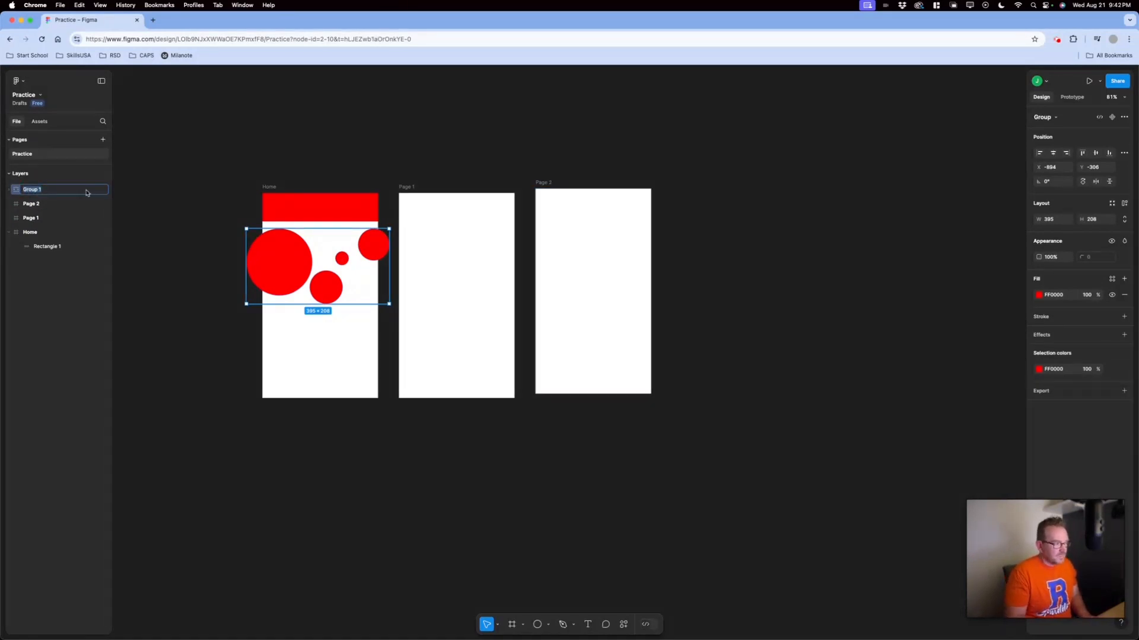
pyautogui.write('Red Circle')
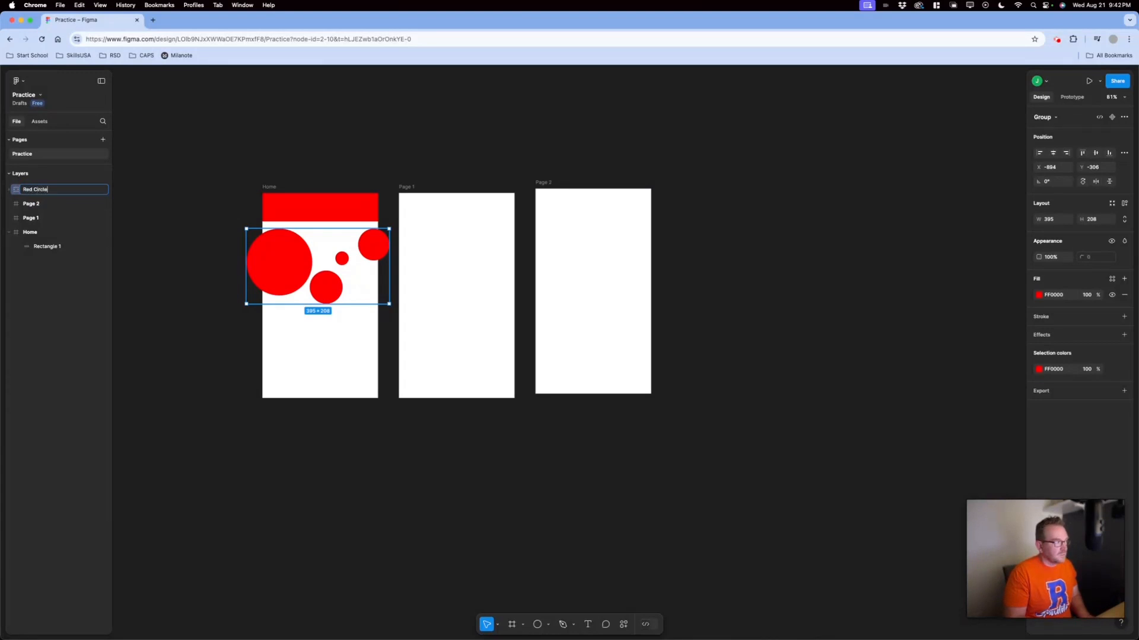
pyautogui.write('s')
pyautogui.press('Return')
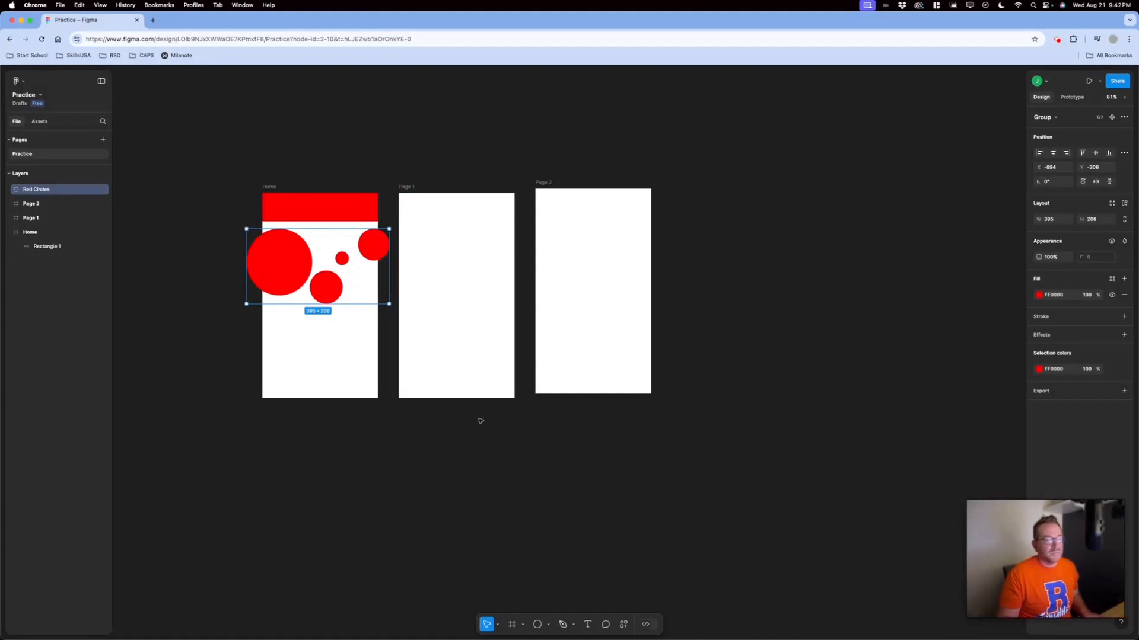
pyautogui.press('super+z')
pyautogui.press('super+z')
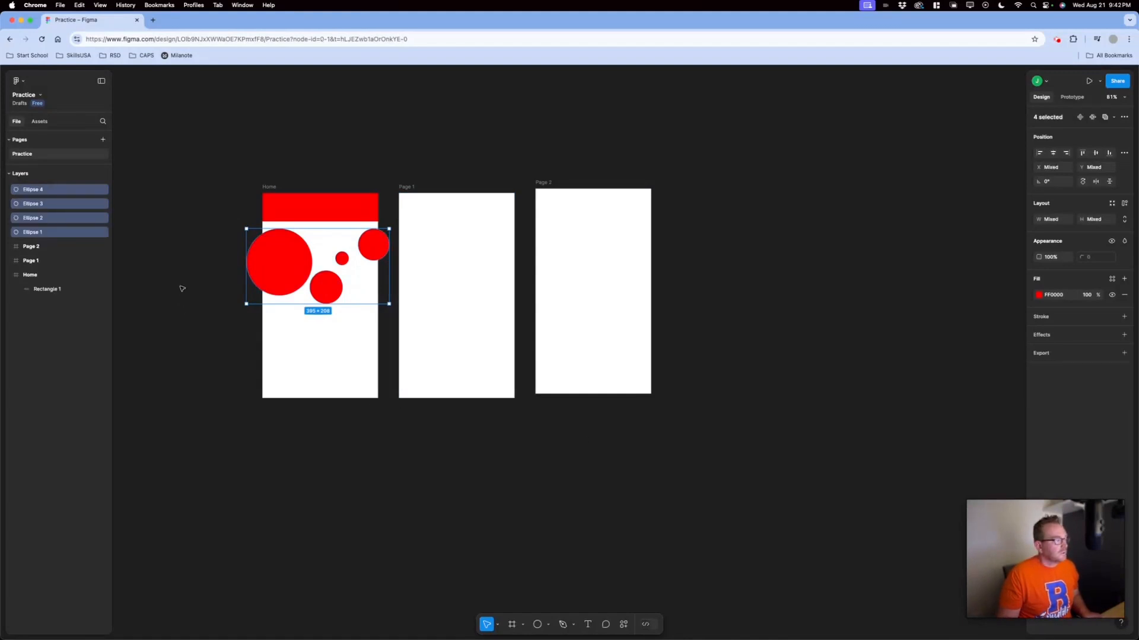
# - Try adding auto layout to the four selected circles
pyautogui.rightClick(291, 261)
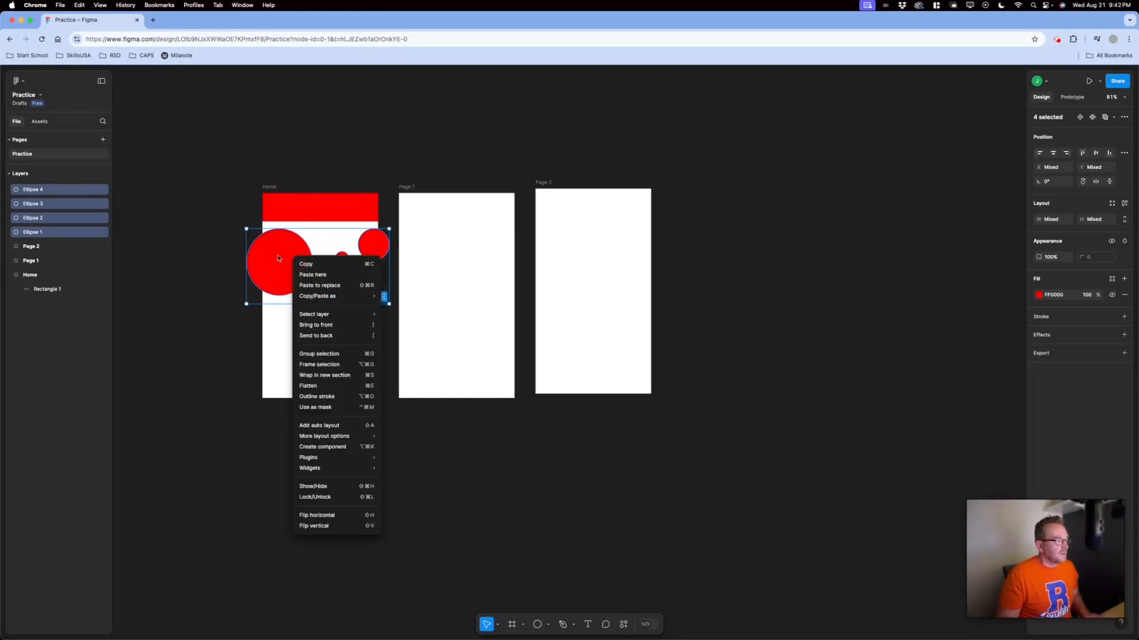
pyautogui.moveTo(332, 320)
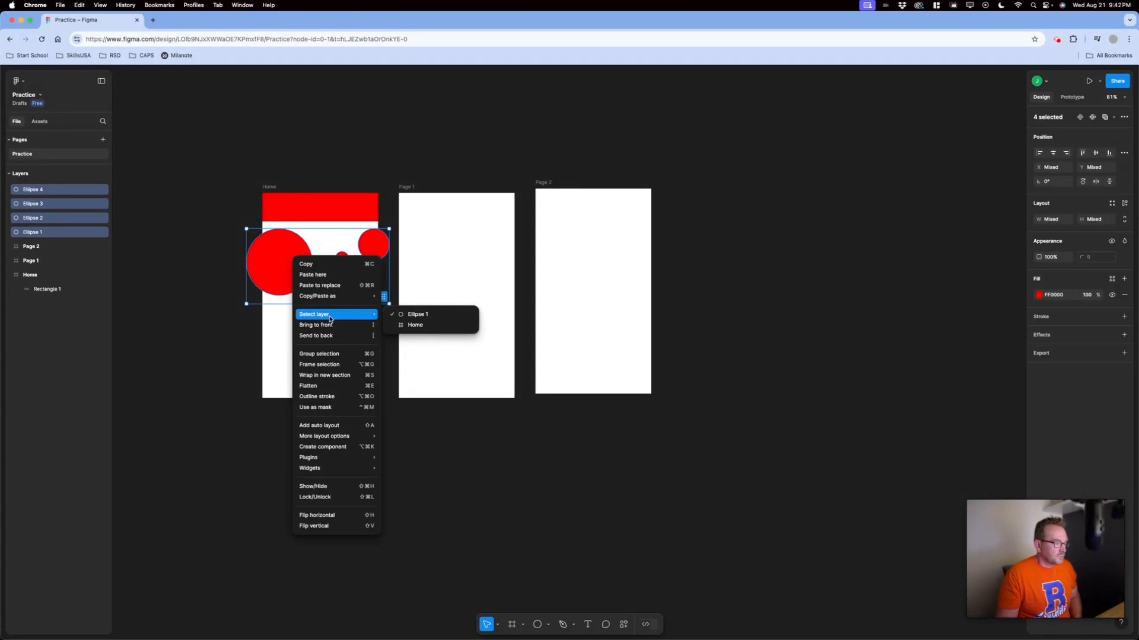
pyautogui.moveTo(332, 296)
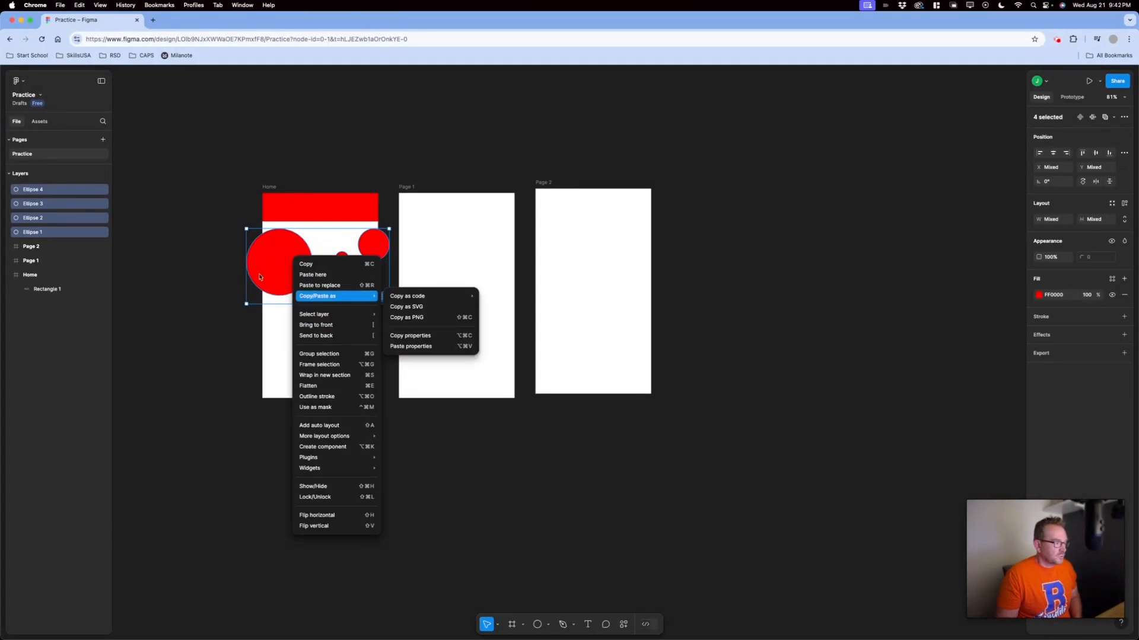
pyautogui.click(24, 86)
pyautogui.click(24, 83)
pyautogui.moveTo(44, 168)
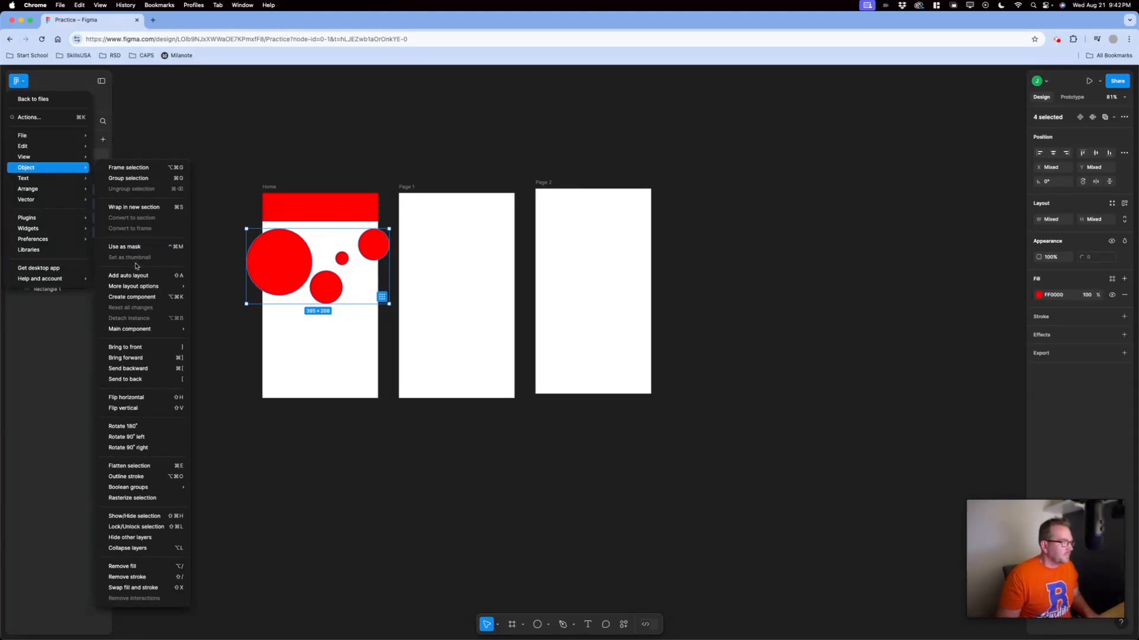
pyautogui.click(162, 280)
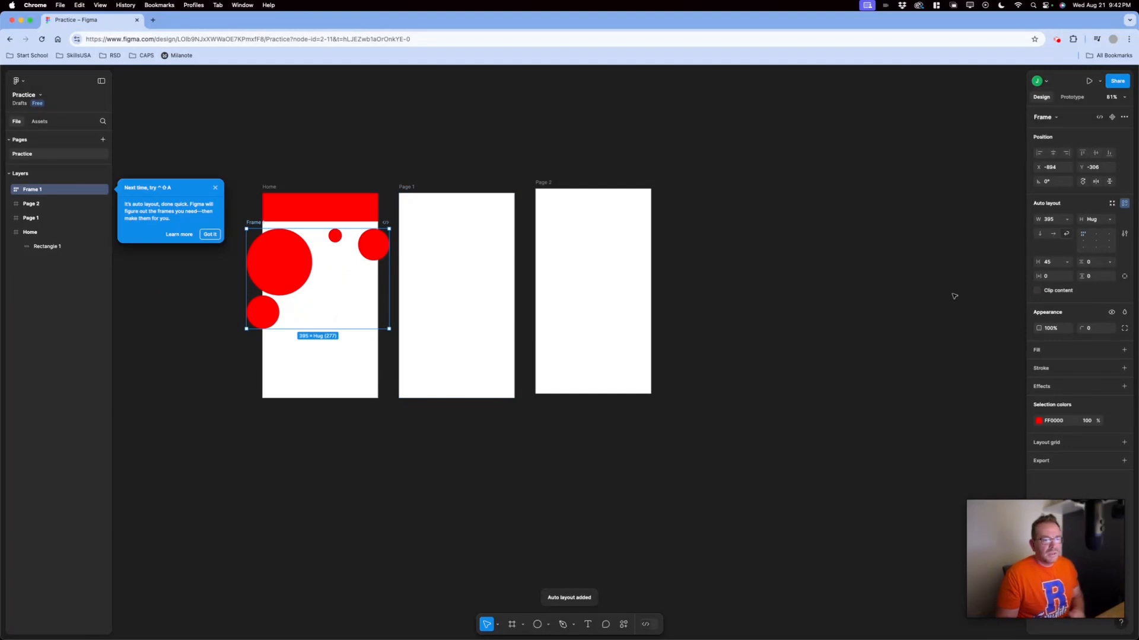
# - Try auto layout gaps of 62 horizontal and 16 vertical with padding of 9 and 10, and undo the spacing and auto layout
pyautogui.moveTo(1048, 266)
pyautogui.mouseDown()
pyautogui.moveTo(1088, 261)
pyautogui.moveTo(1087, 276)
pyautogui.moveTo(1051, 276)
pyautogui.mouseUp()
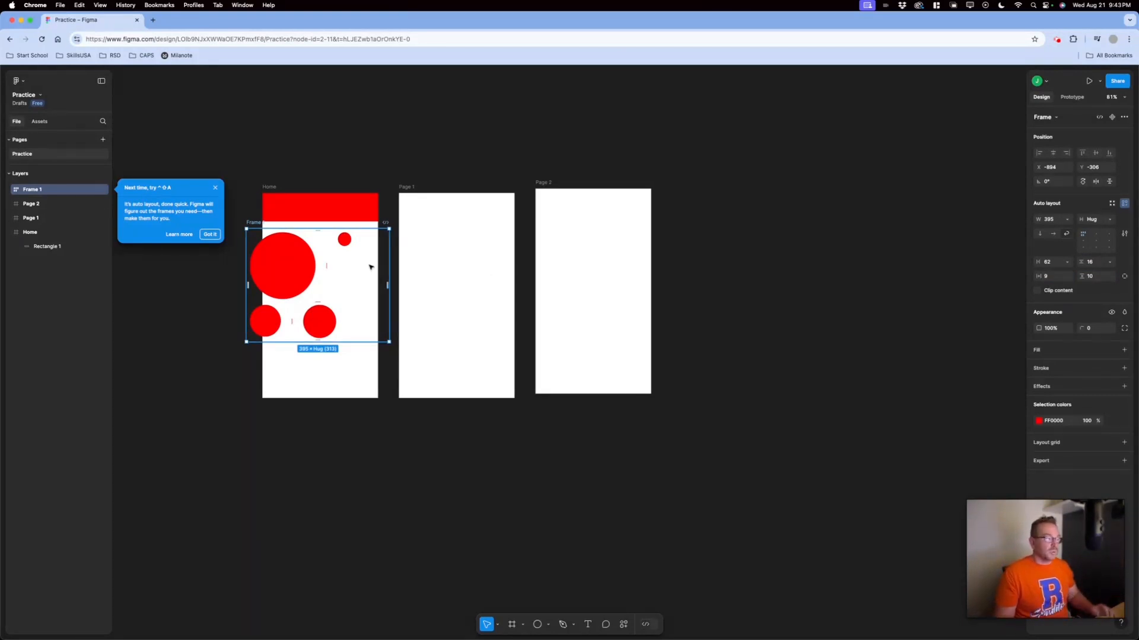
pyautogui.click(215, 189)
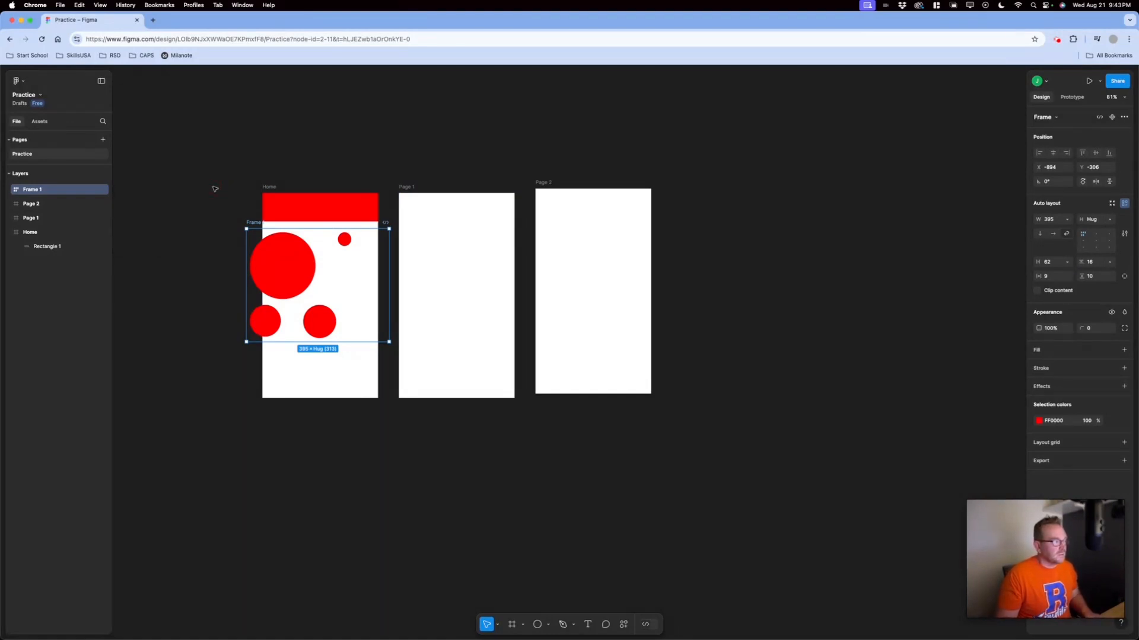
pyautogui.press('super+z')
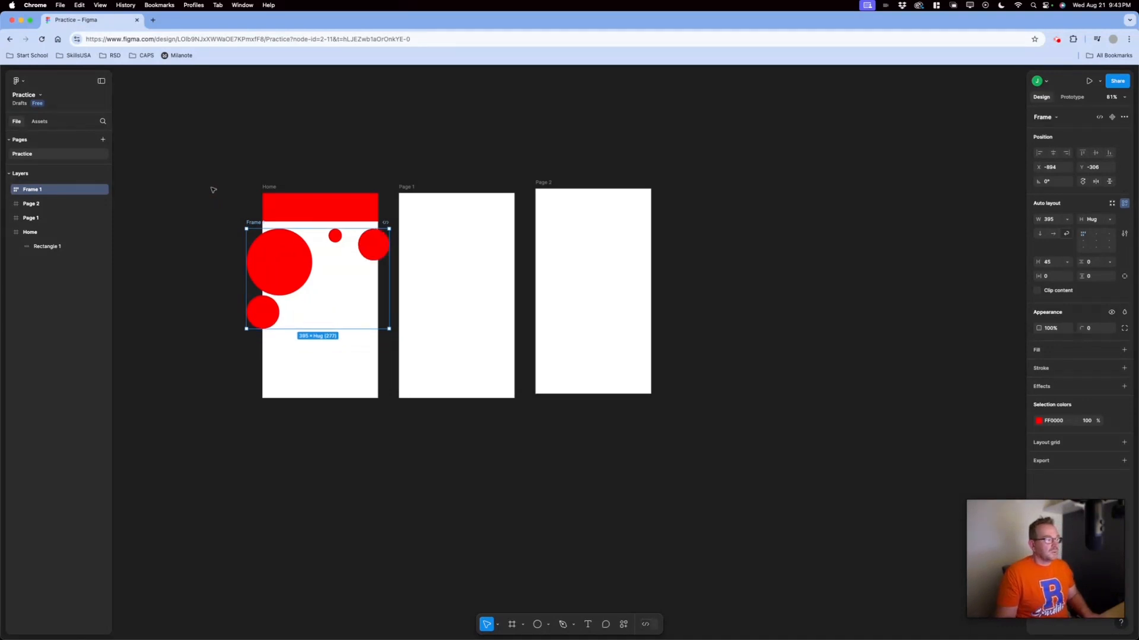
pyautogui.press('super+z')
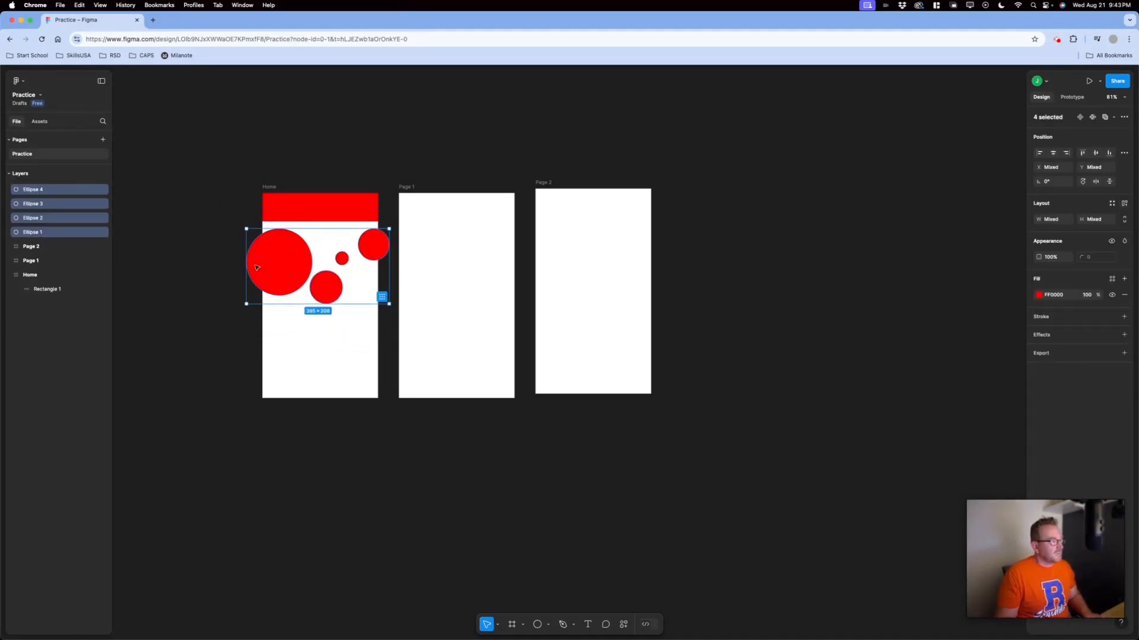
# - Group the four red circles and name the group Circles
pyautogui.press('super+g')
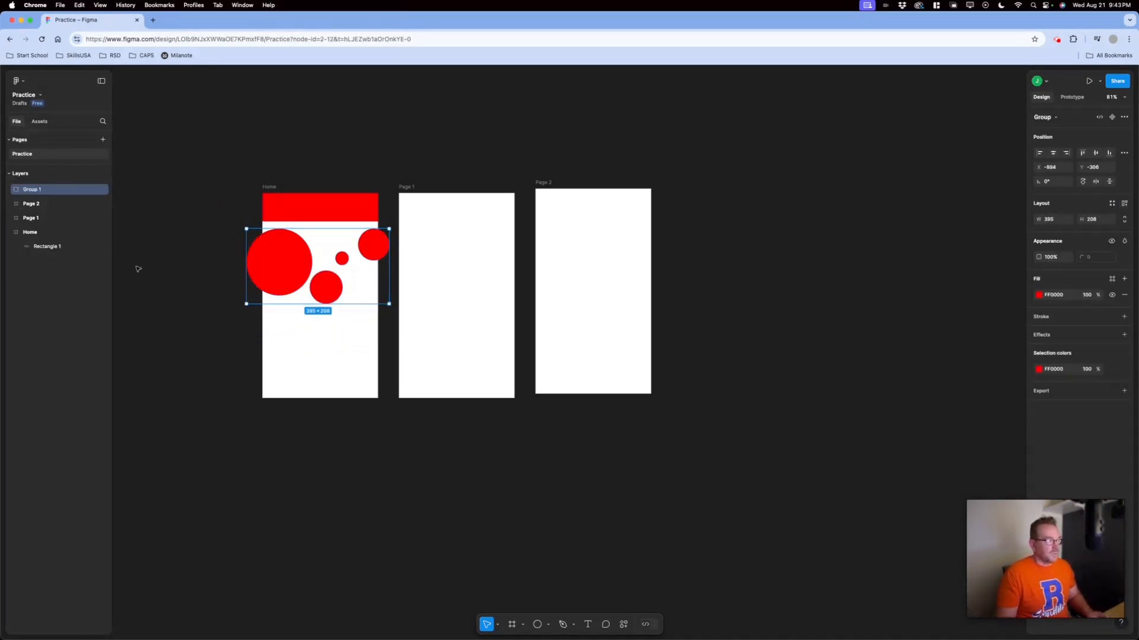
pyautogui.doubleClick(38, 191)
pyautogui.write('C')
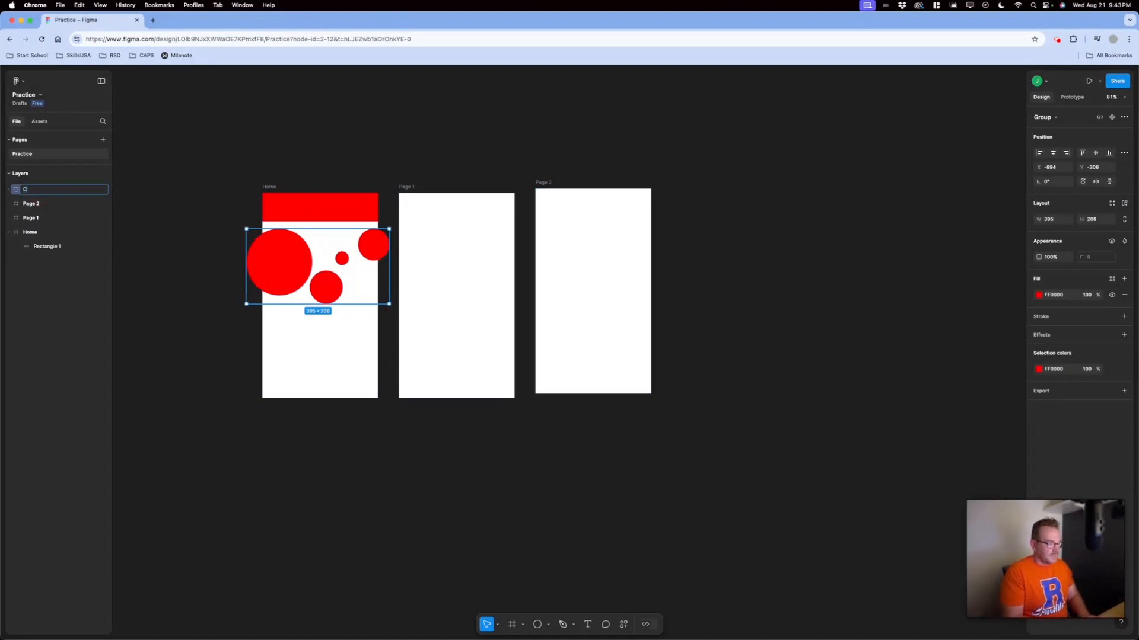
pyautogui.write('ircles')
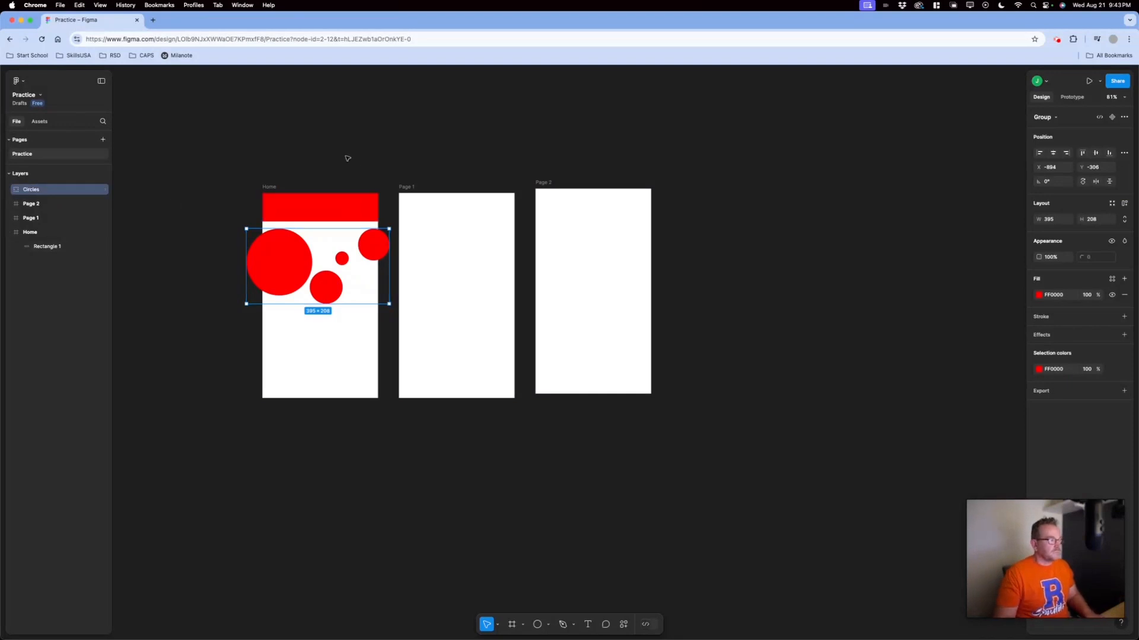
pyautogui.click(370, 478)
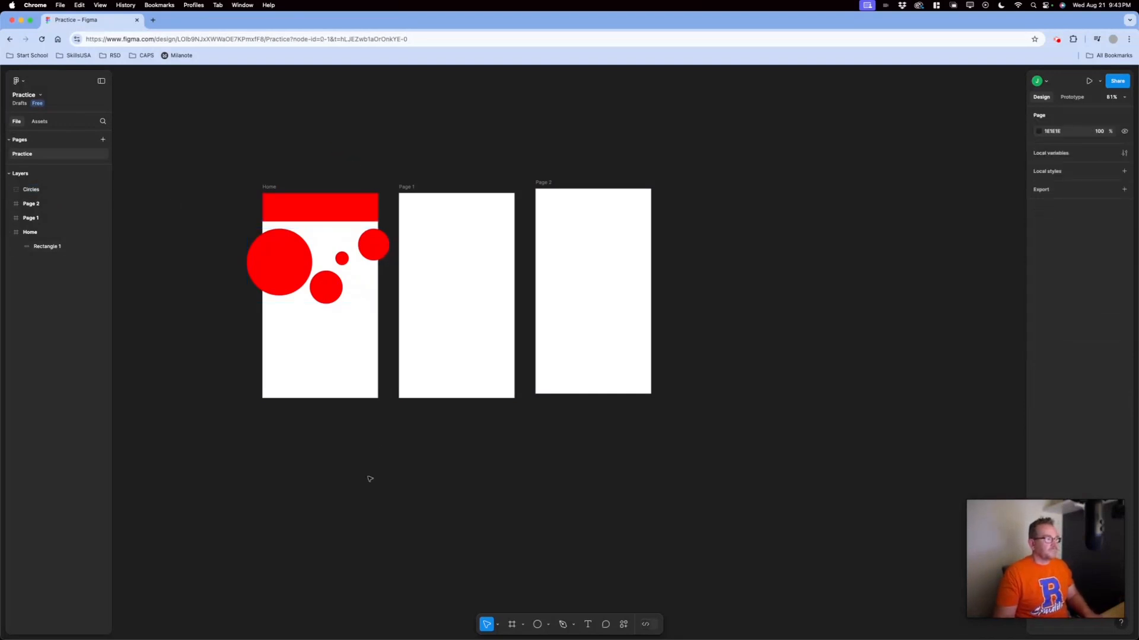
# - Move the Page 2 frame down so its top edge aligns with the Home and Page 1 frames
pyautogui.keyDown('super'); pyautogui.click(293, 263); pyautogui.keyUp('super')
pyautogui.click(373, 397)
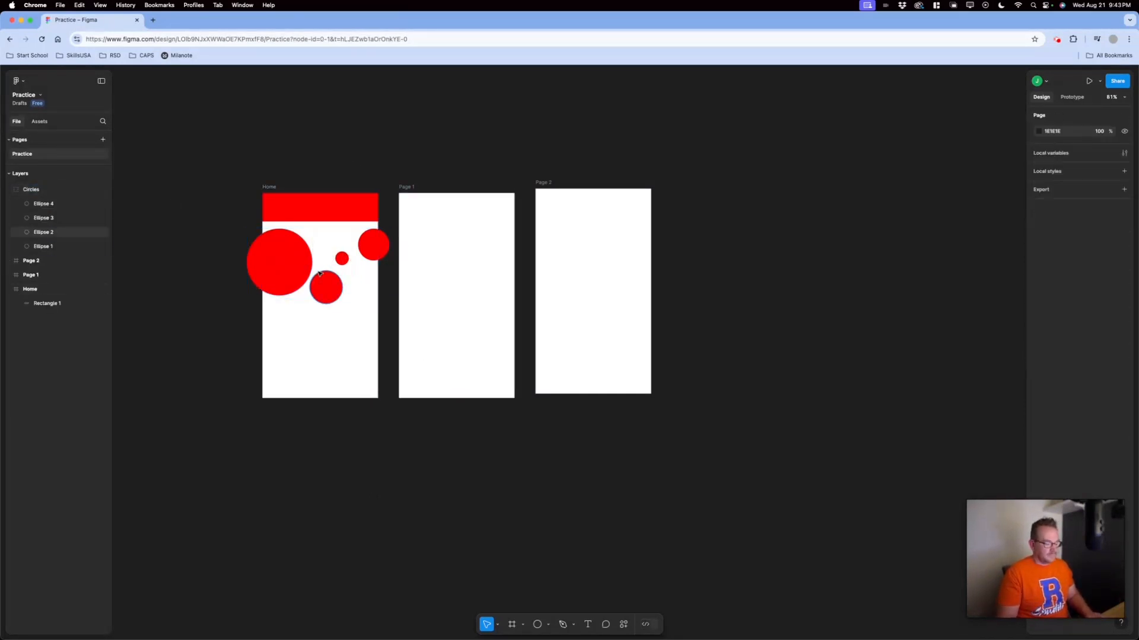
pyautogui.hotkey('shift', '0')
pyautogui.moveTo(308, 315); pyautogui.dragTo(429, 338)
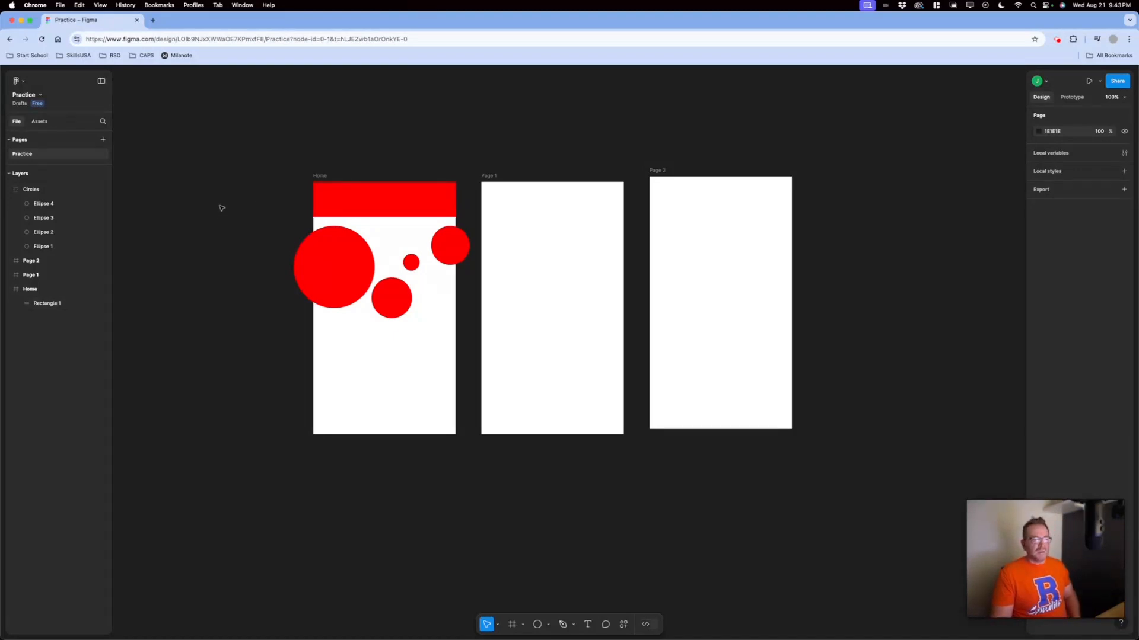
pyautogui.click(670, 226)
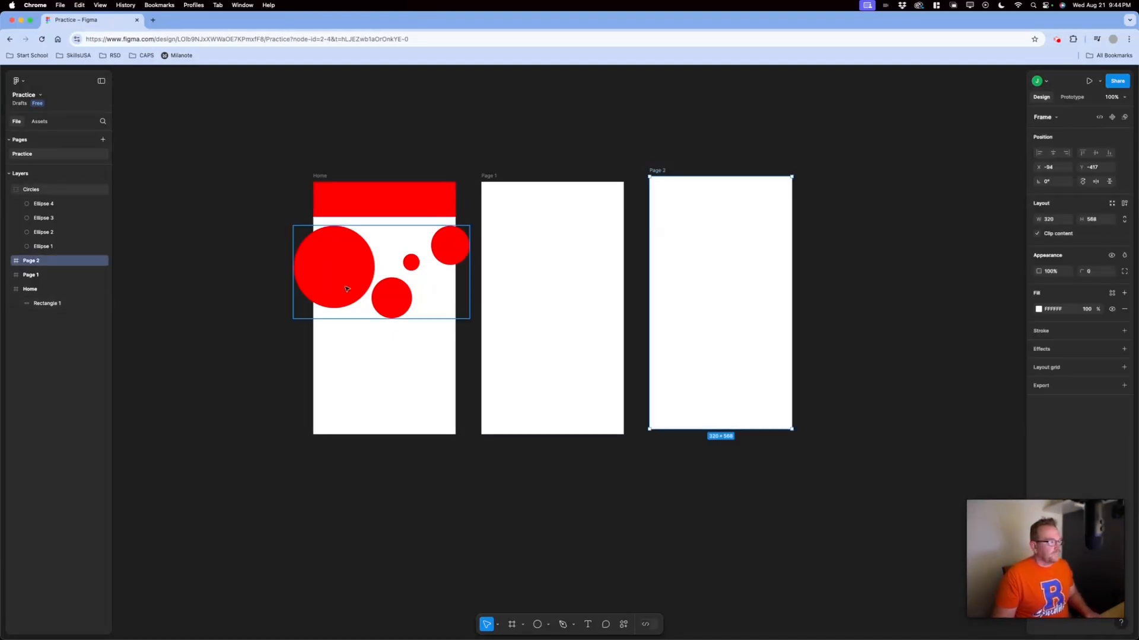
pyautogui.click(622, 145)
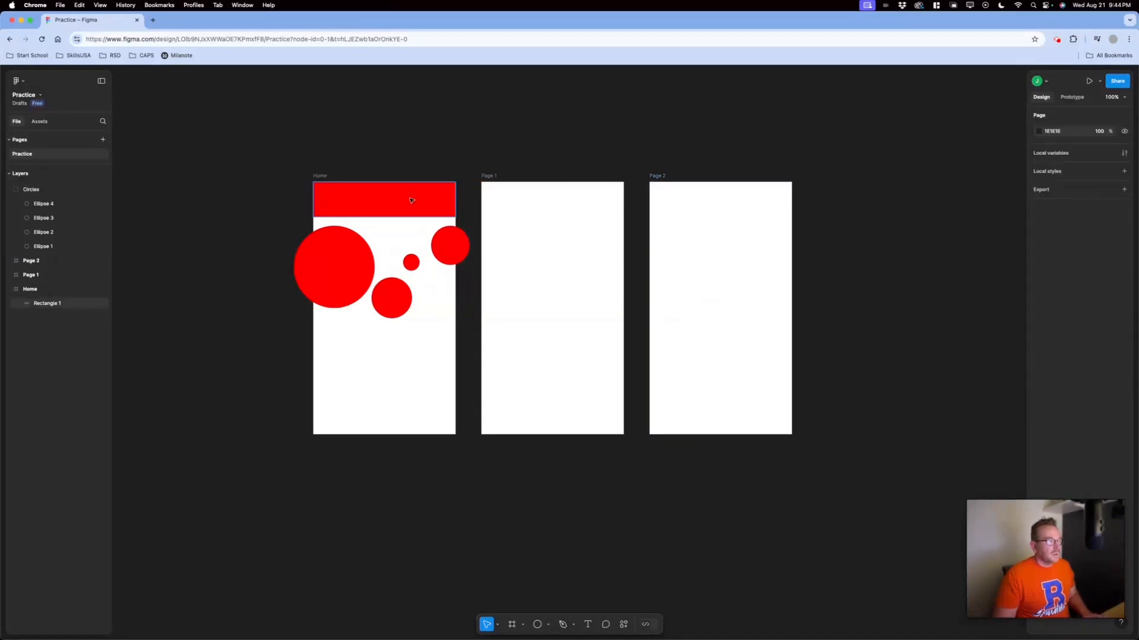
# - Search Google for "figma and ios kit" in a new browser tab
pyautogui.click(406, 200)
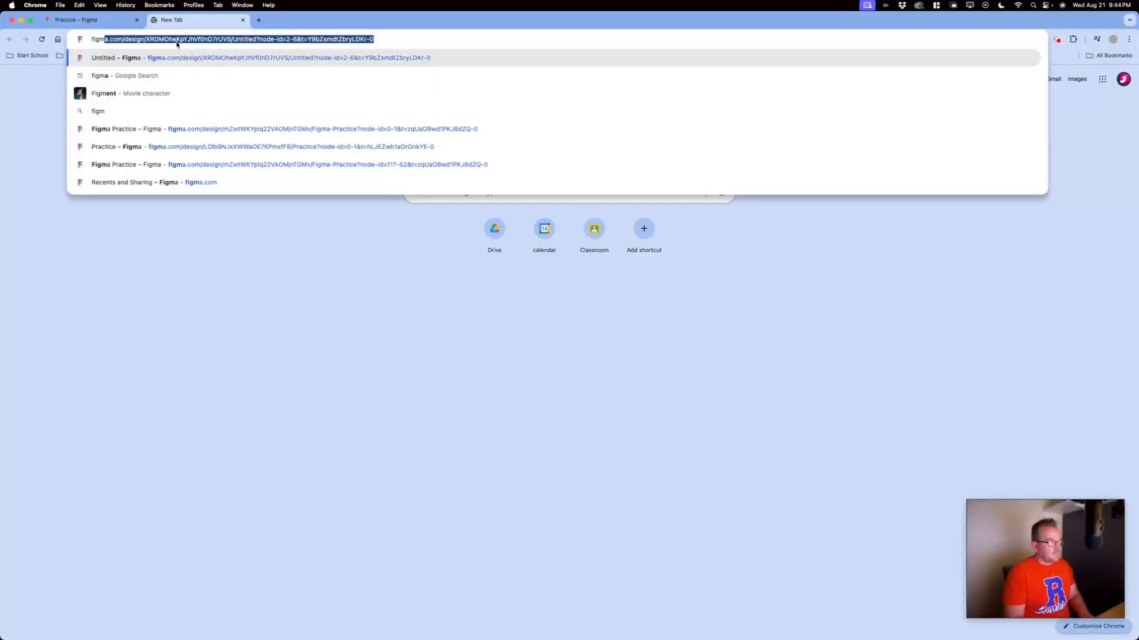
pyautogui.write('figma and ')
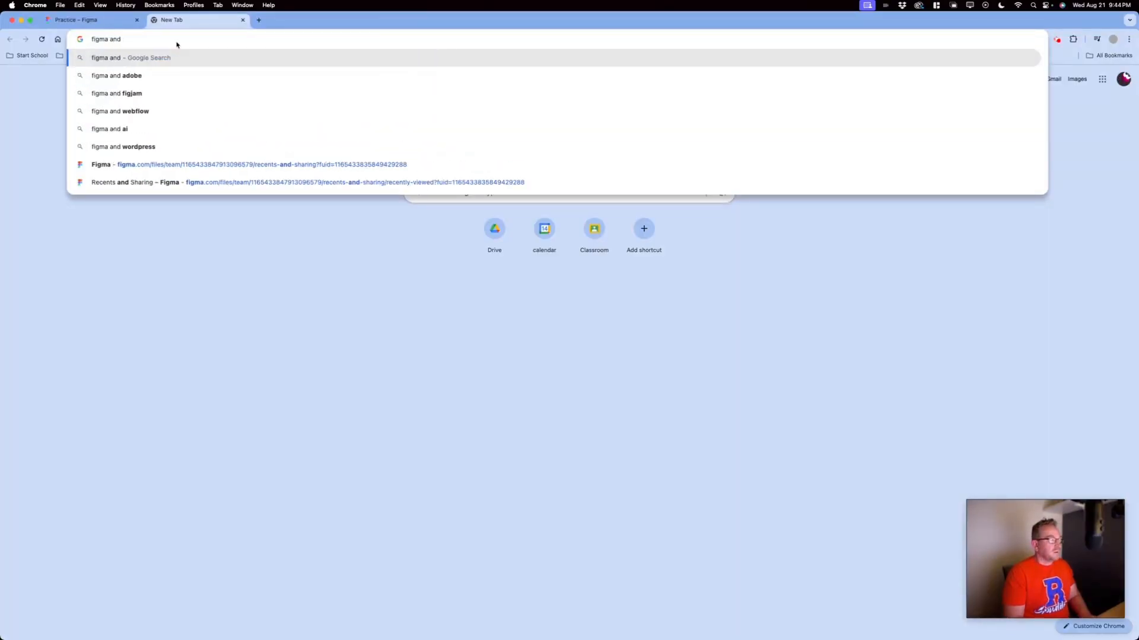
pyautogui.write('ios')
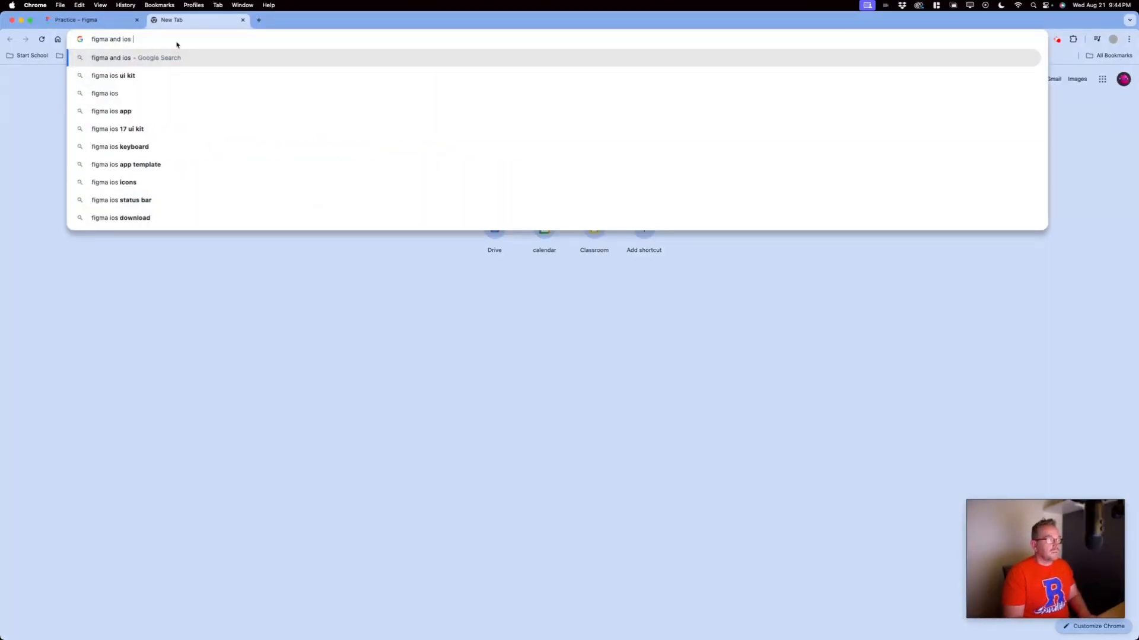
pyautogui.write(' kit')
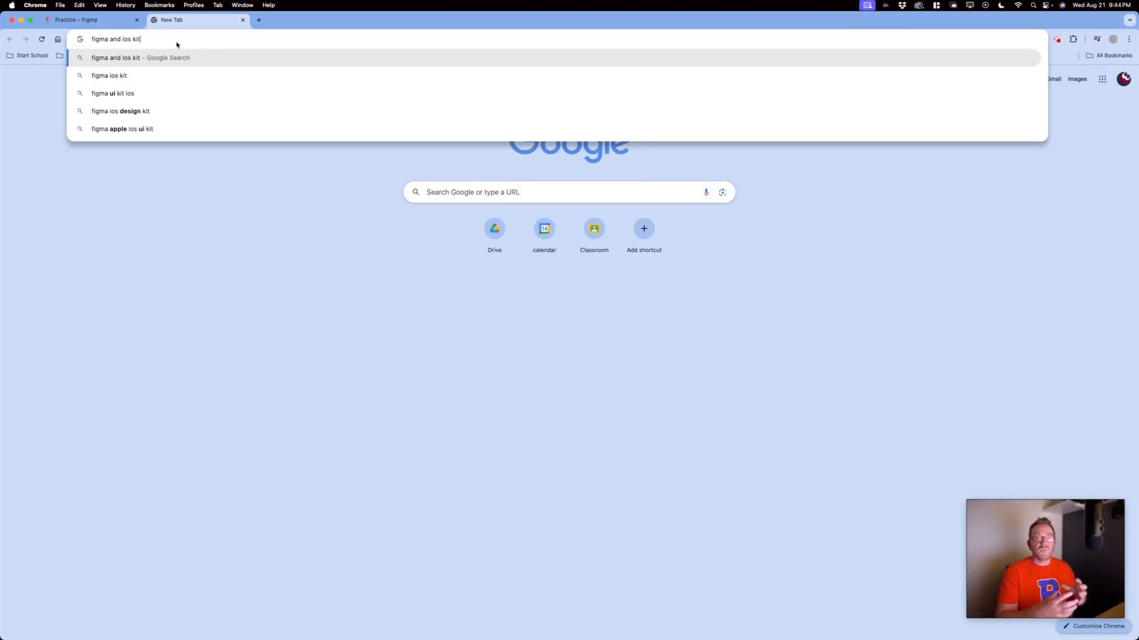
pyautogui.press('Return')
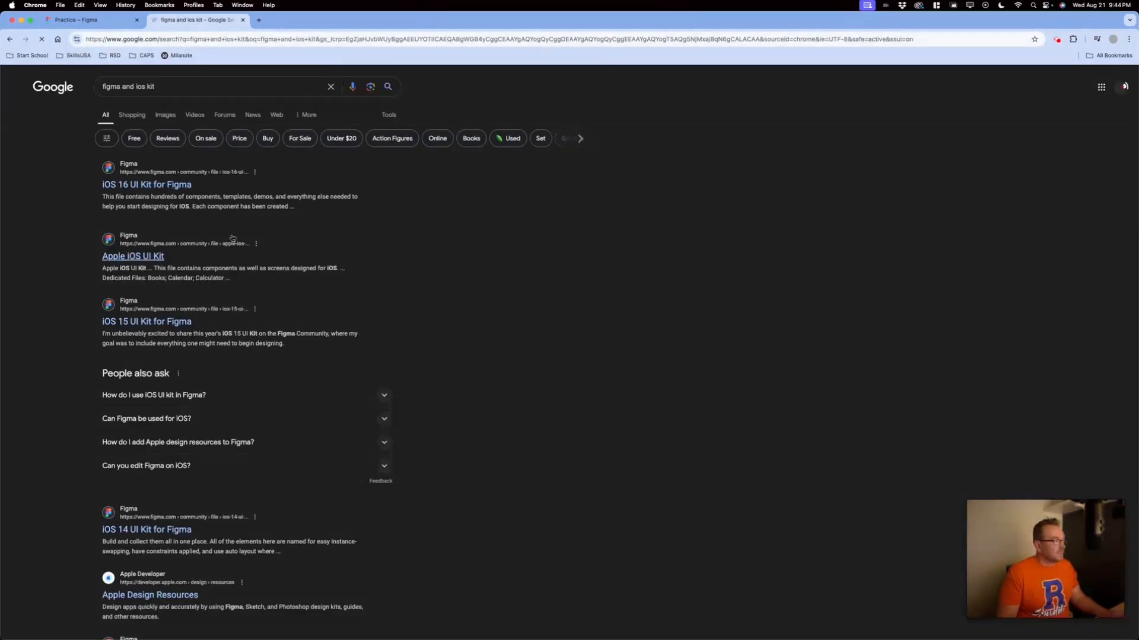
# - Open the iOS 16 UI Kit for Figma community file from the search results as a Figma design file
pyautogui.click(149, 187)
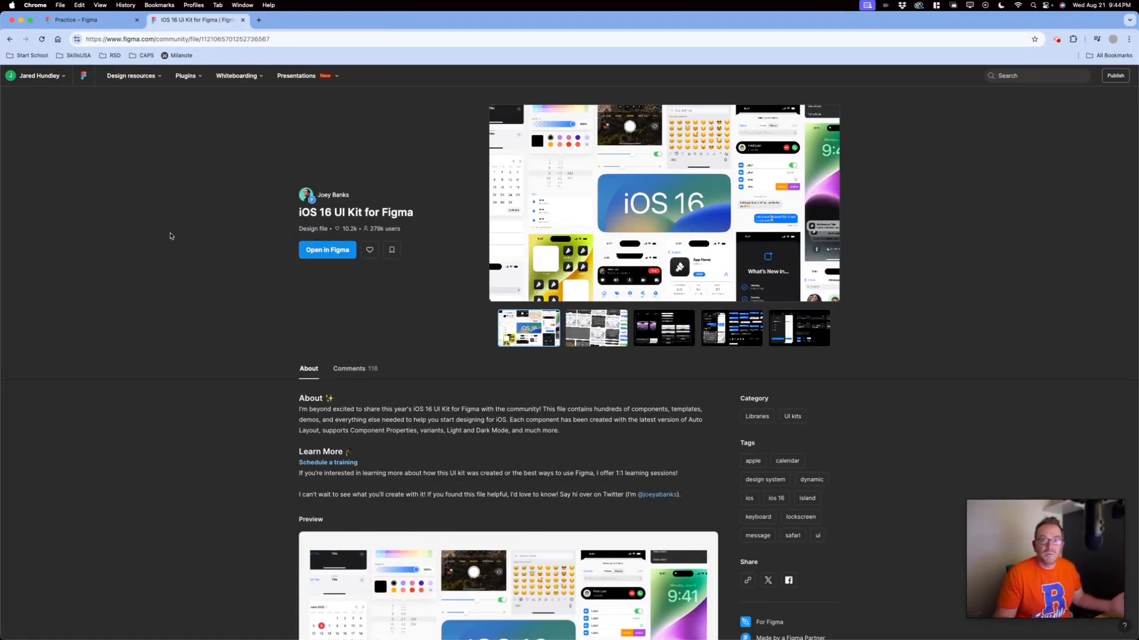
pyautogui.click(326, 251)
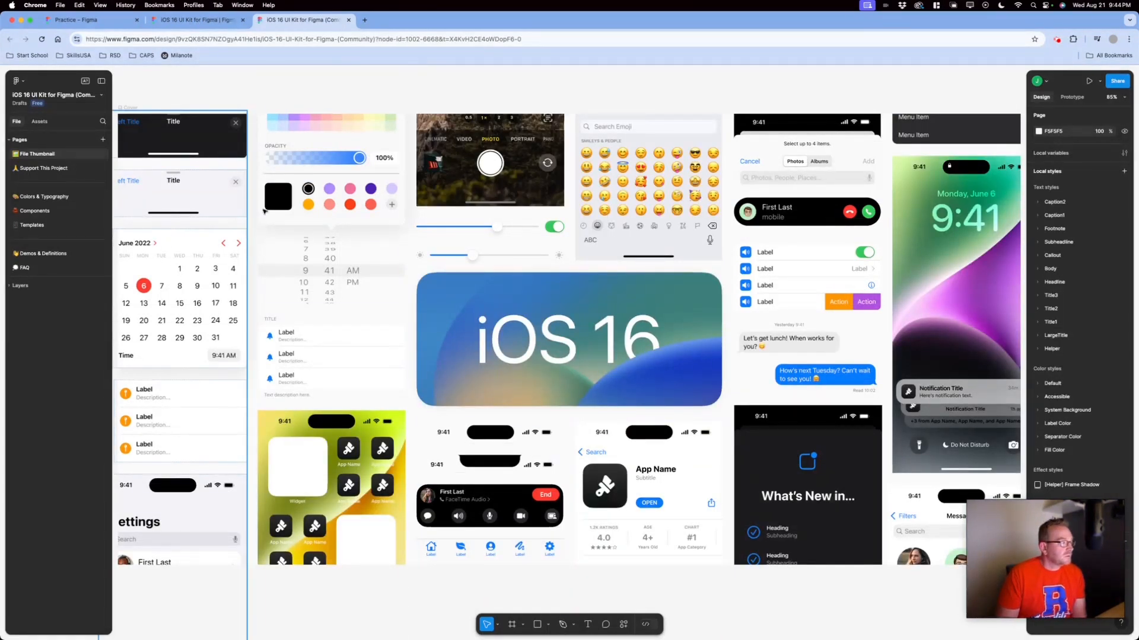
# - Look through the iOS 16 UI kit's pages: File Thumbnail, Colors & Typography, Support This Project, Components and Templates
pyautogui.scroll(-2, 555, 380)
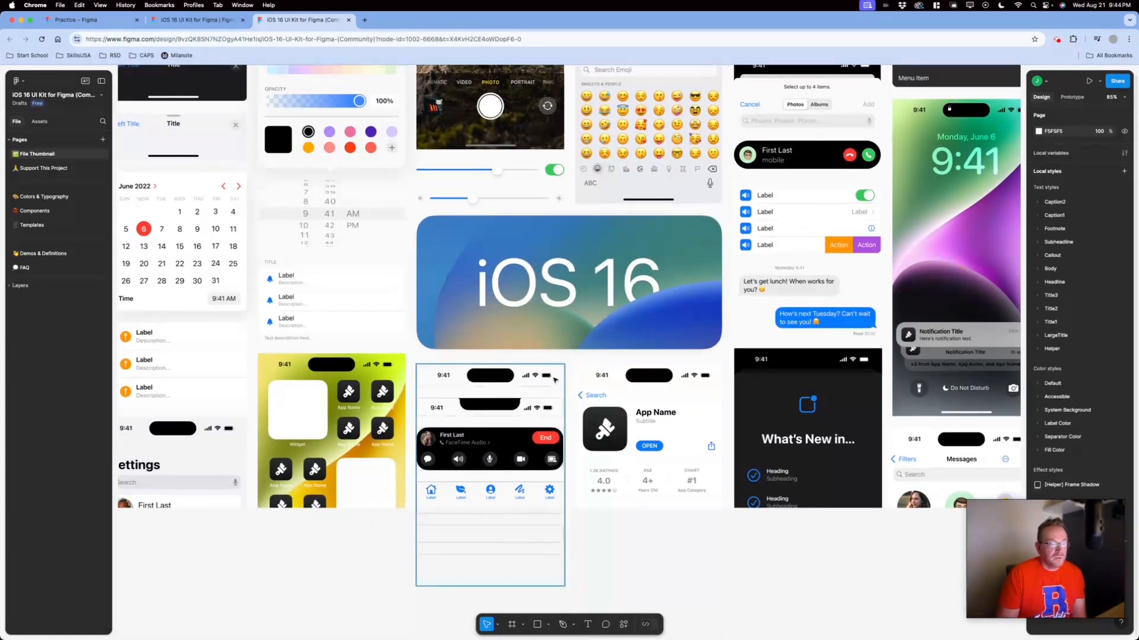
pyautogui.scroll(-5, 555, 379)
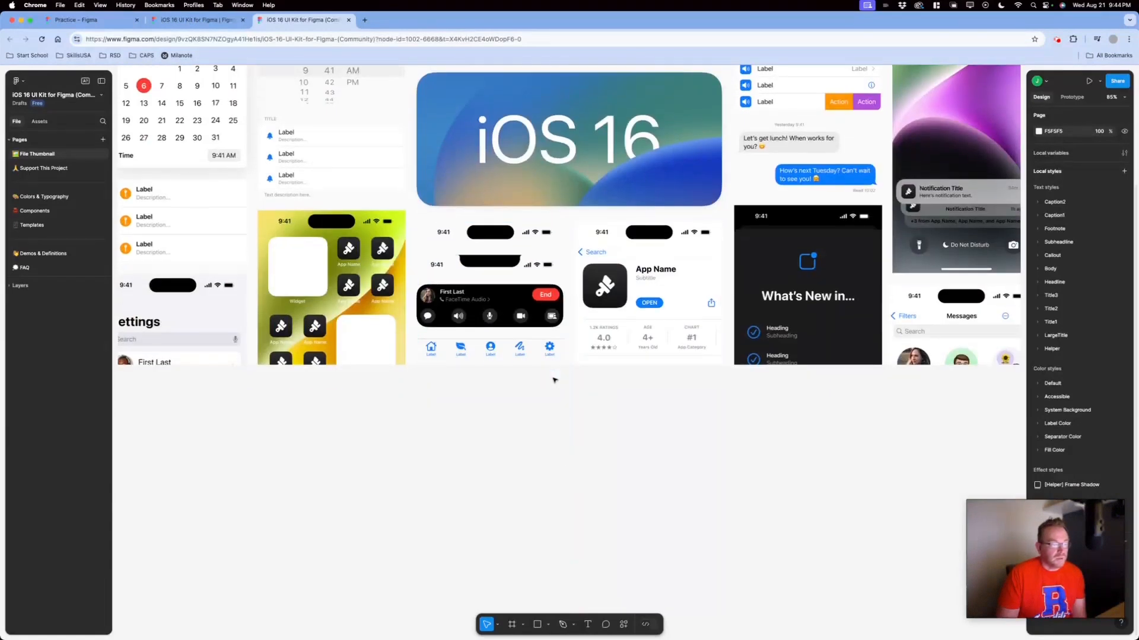
pyautogui.click(9, 285)
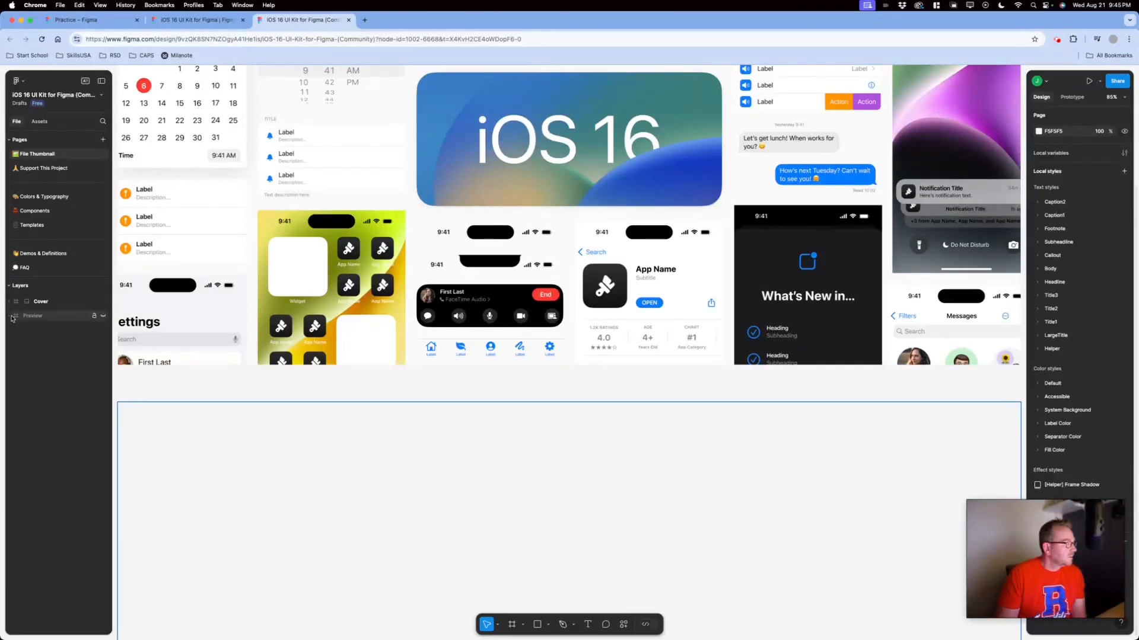
pyautogui.click(42, 197)
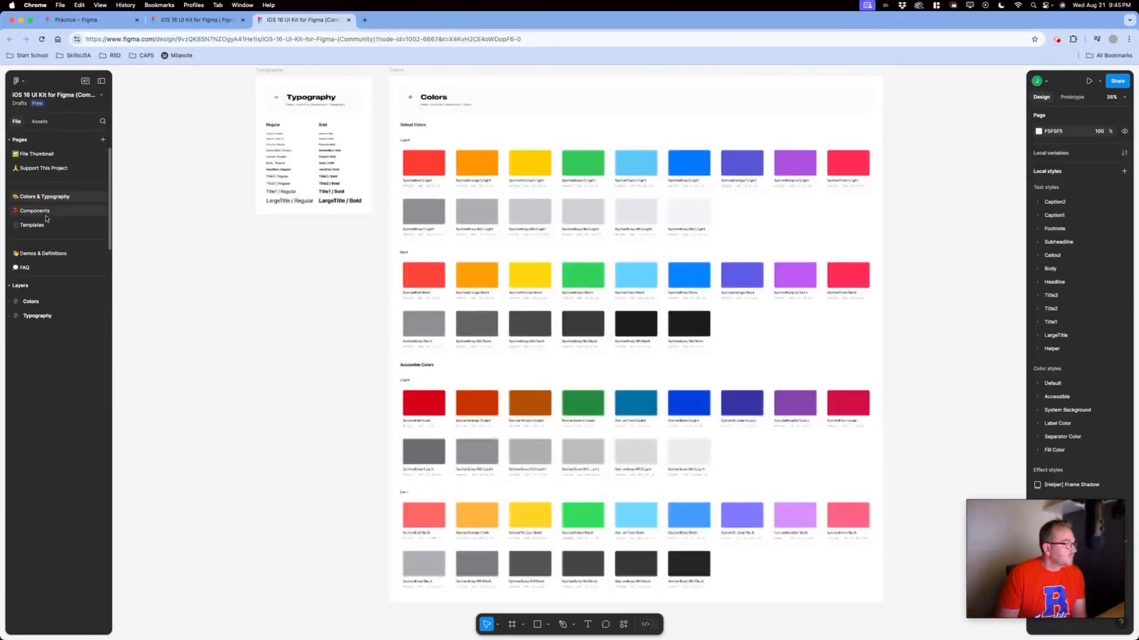
pyautogui.click(33, 156)
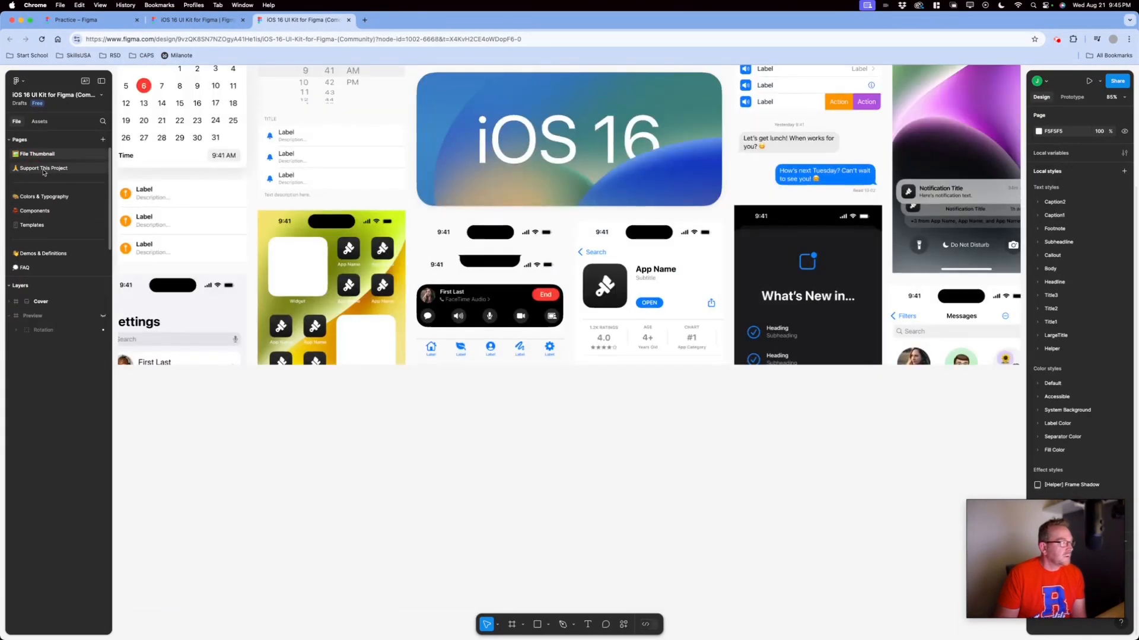
pyautogui.click(44, 170)
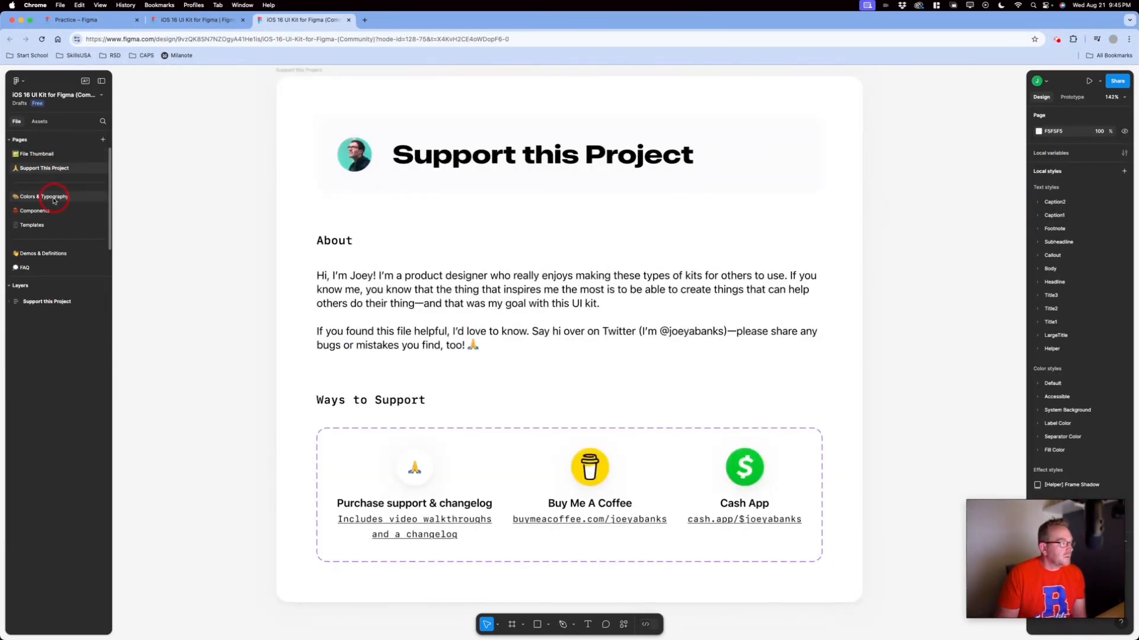
pyautogui.click(50, 197)
pyautogui.click(50, 211)
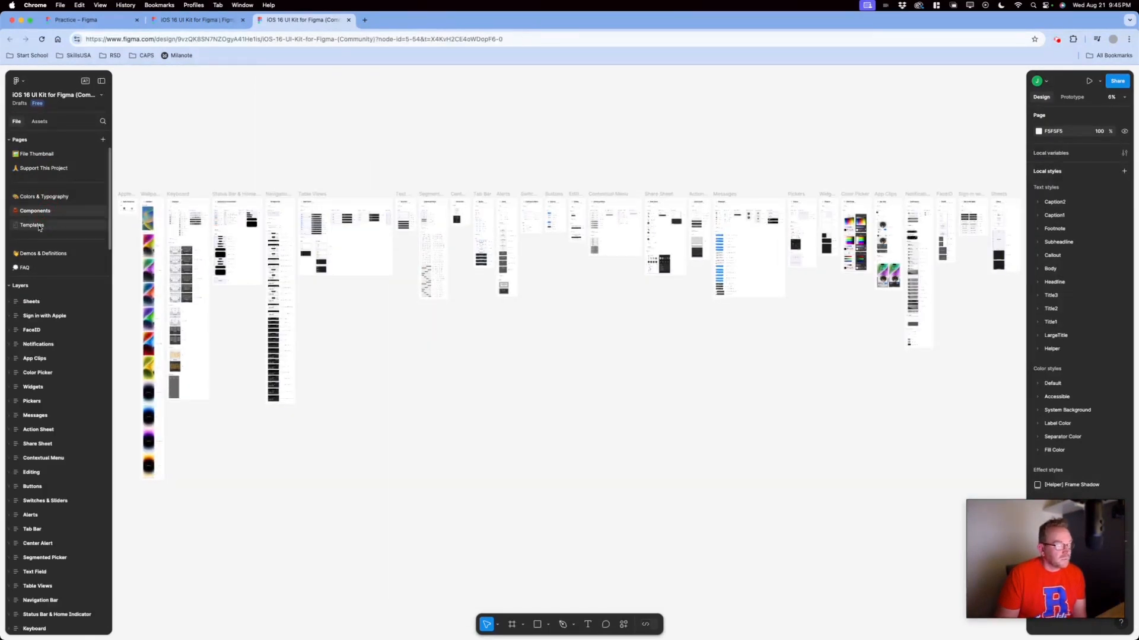
pyautogui.click(39, 227)
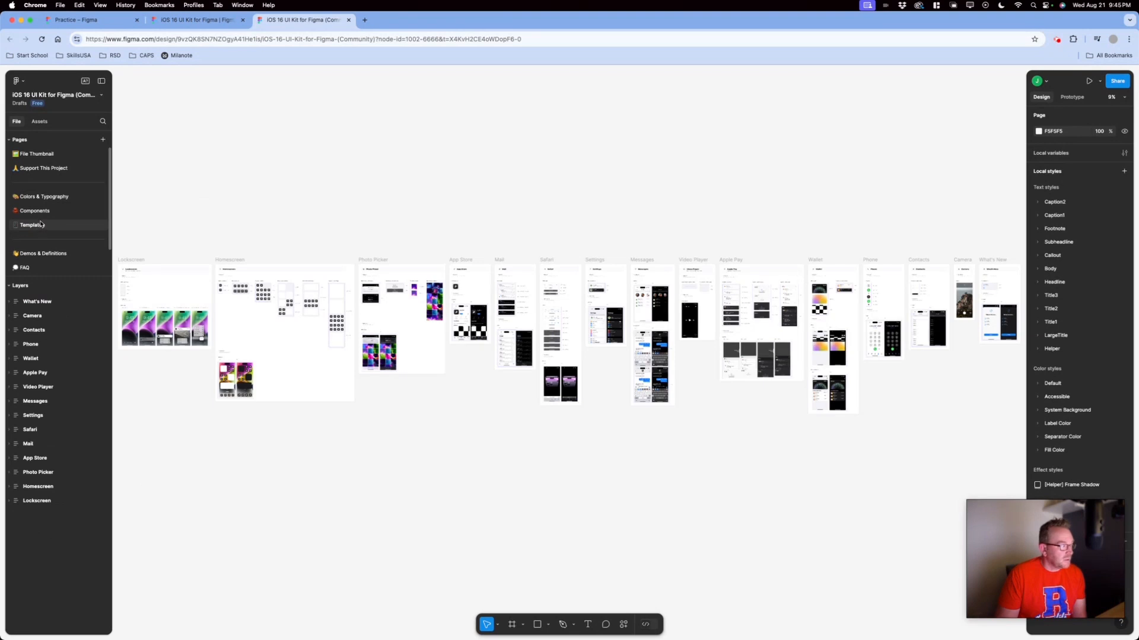
# - Examine the component sheets on the Components page, ending with the Navigation Bar variants at 100% zoom
pyautogui.click(42, 211)
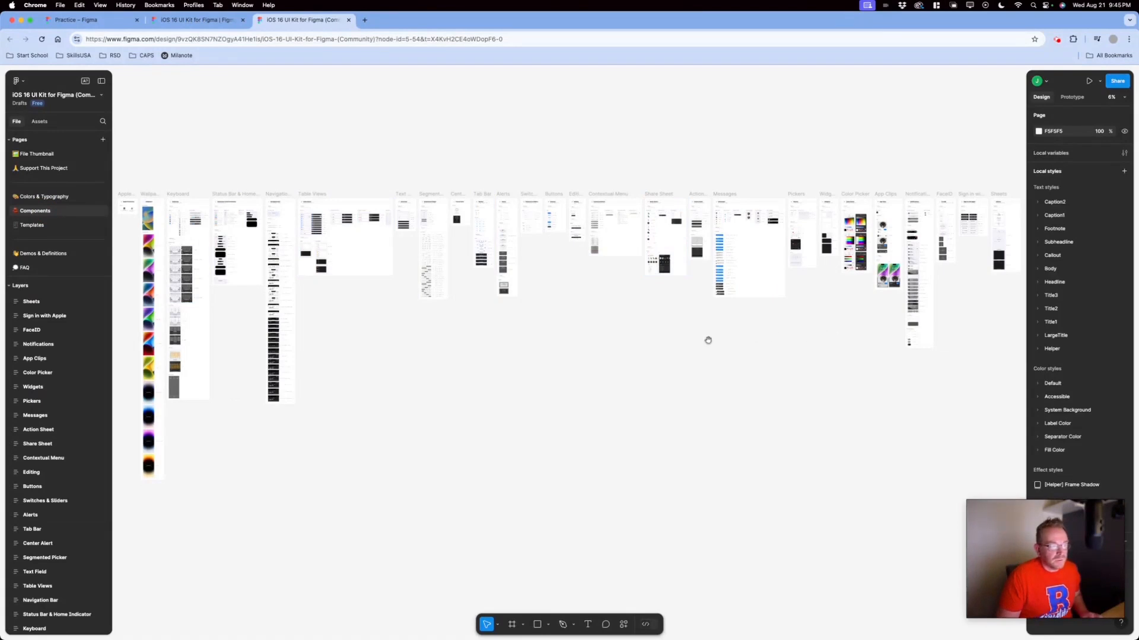
pyautogui.moveTo(725, 211); pyautogui.dragTo(815, 249)
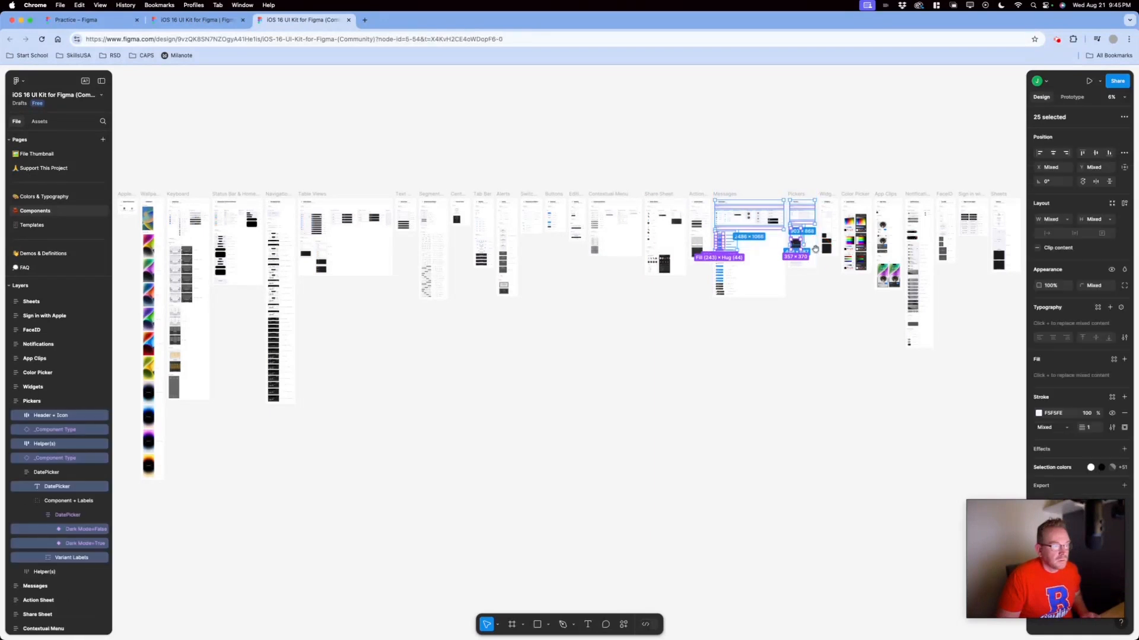
pyautogui.click(750, 167)
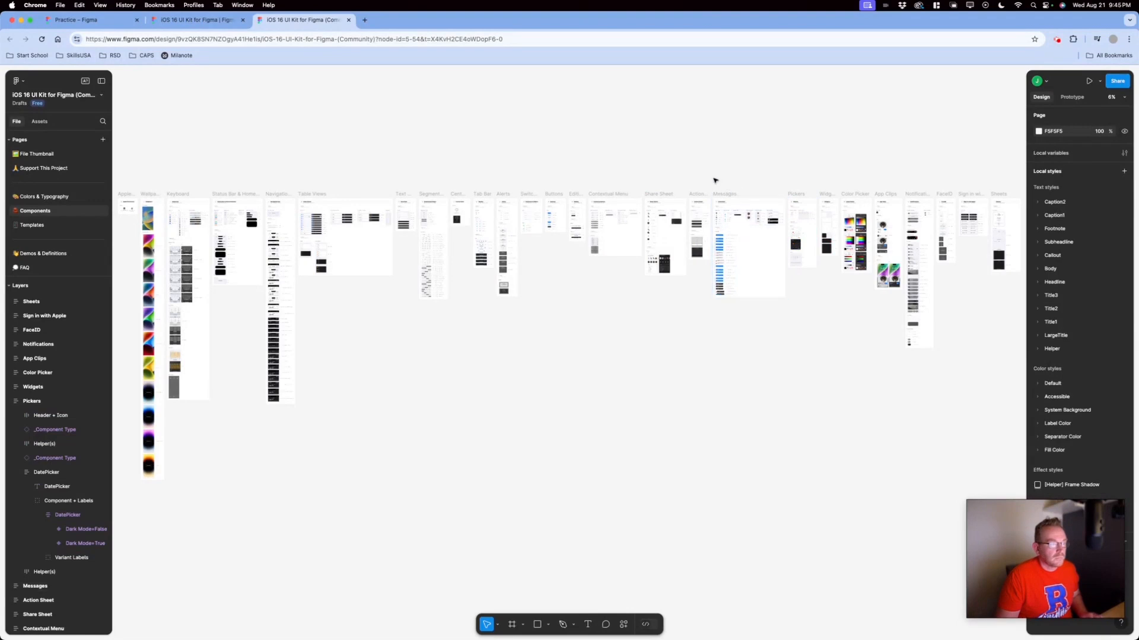
pyautogui.click(716, 178)
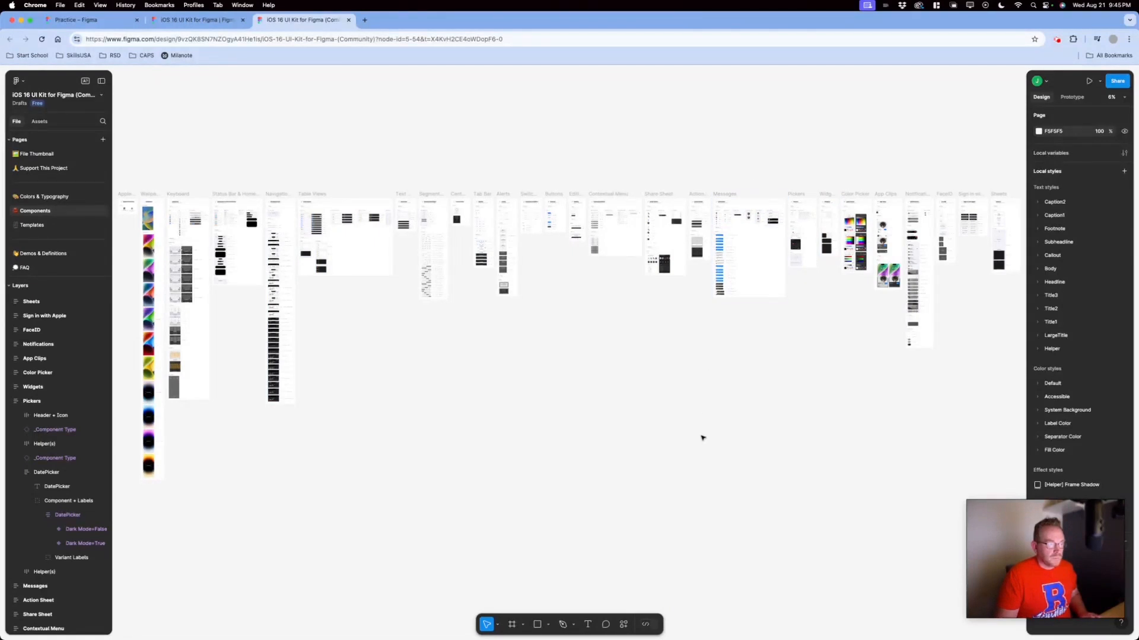
pyautogui.scroll(5, 795, 161)
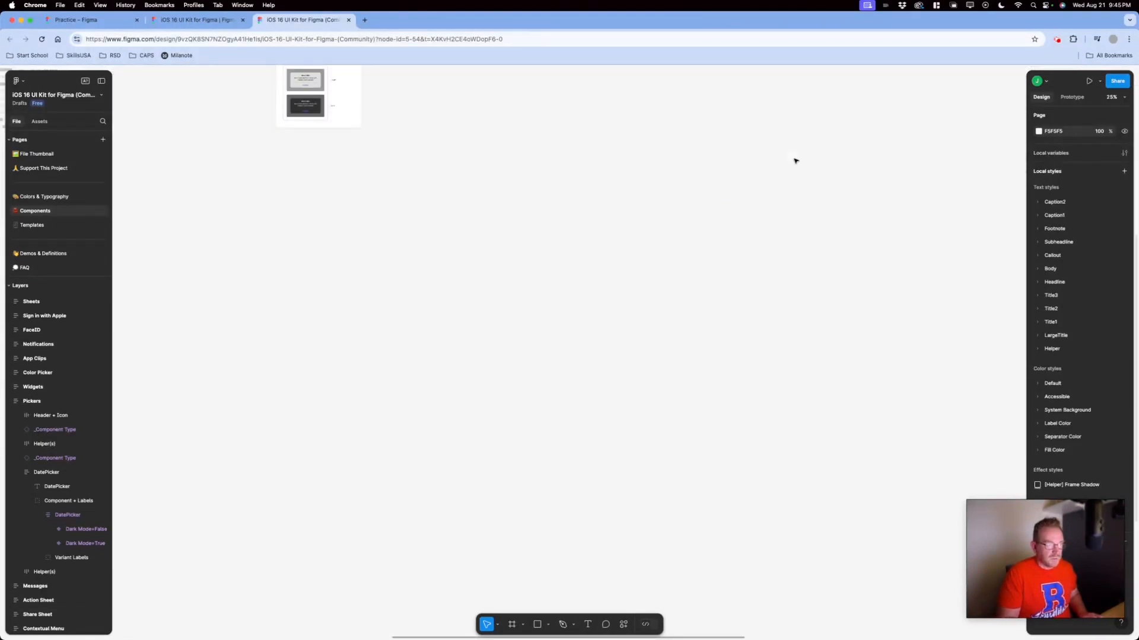
pyautogui.moveTo(796, 160); pyautogui.dragTo(658, 434)
pyautogui.moveTo(495, 418); pyautogui.dragTo(781, 431)
pyautogui.moveTo(621, 421); pyautogui.dragTo(814, 429)
pyautogui.moveTo(475, 443); pyautogui.dragTo(716, 446)
pyautogui.moveTo(351, 430); pyautogui.dragTo(626, 409)
pyautogui.moveTo(415, 414); pyautogui.dragTo(524, 366)
pyautogui.moveTo(511, 437); pyautogui.dragTo(707, 445)
pyautogui.moveTo(387, 424); pyautogui.dragTo(521, 392)
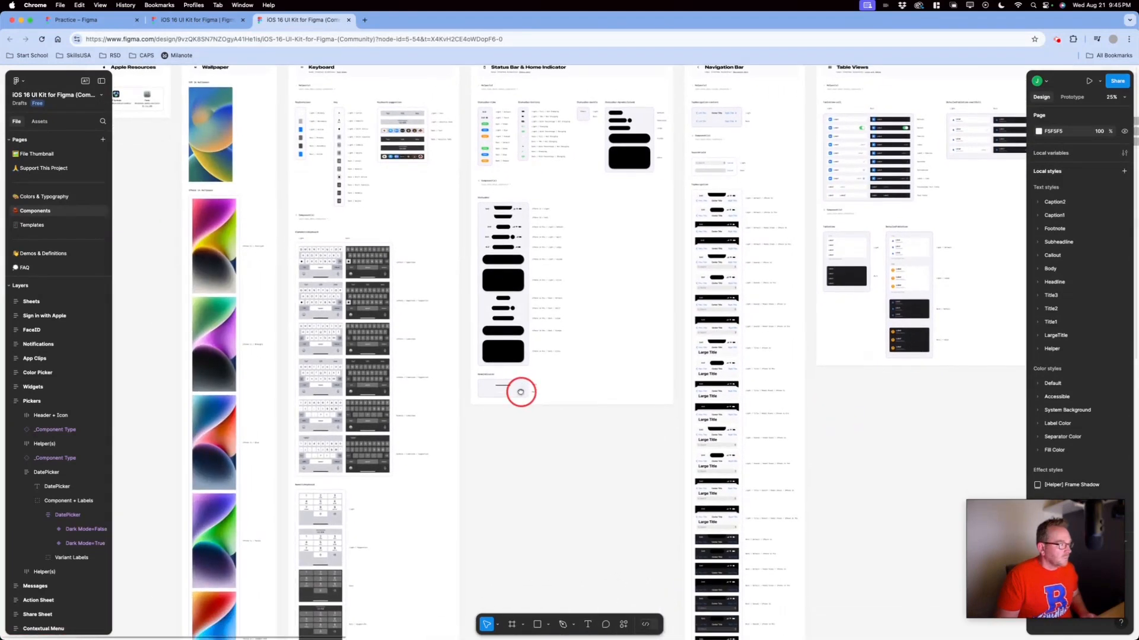
pyautogui.moveTo(611, 437); pyautogui.dragTo(425, 359)
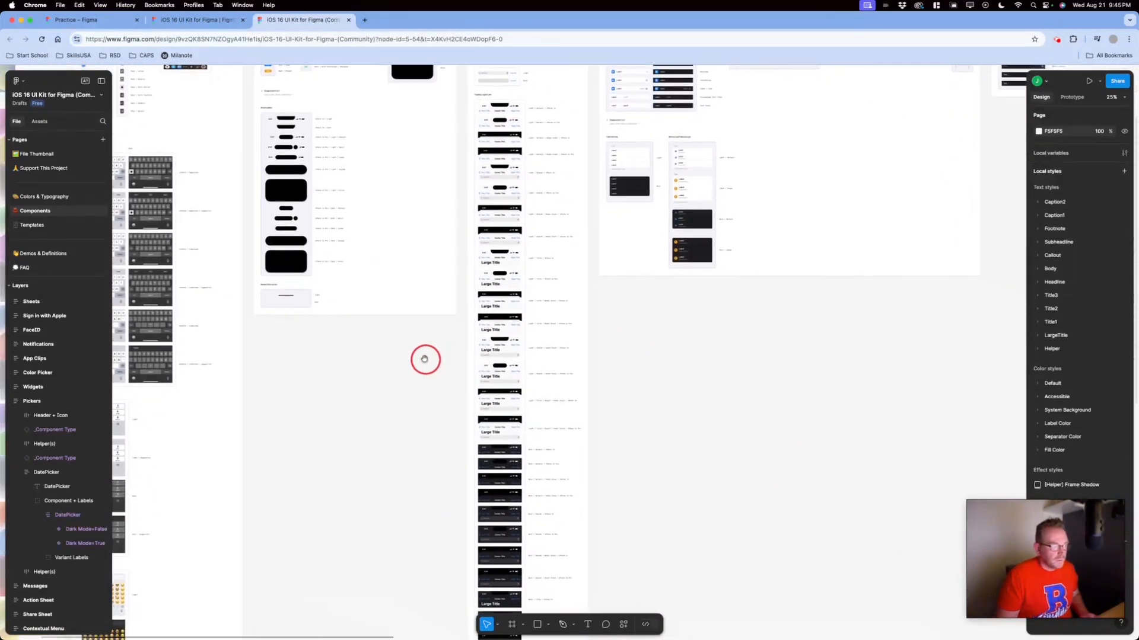
pyautogui.hotkey('shift', '0')
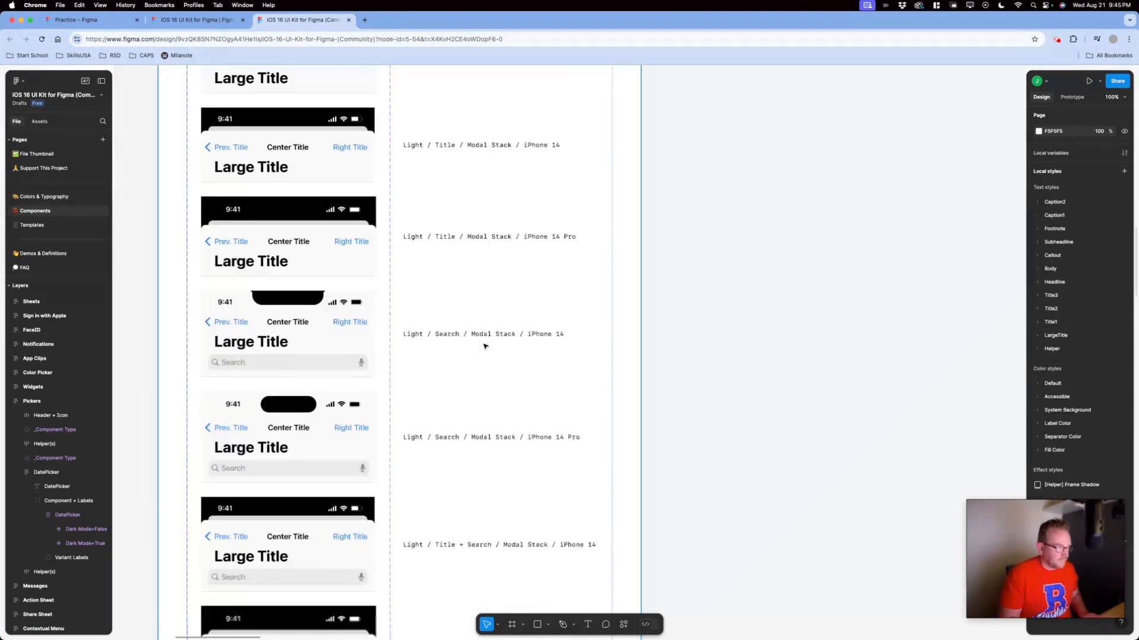
pyautogui.moveTo(256, 329); pyautogui.dragTo(463, 333)
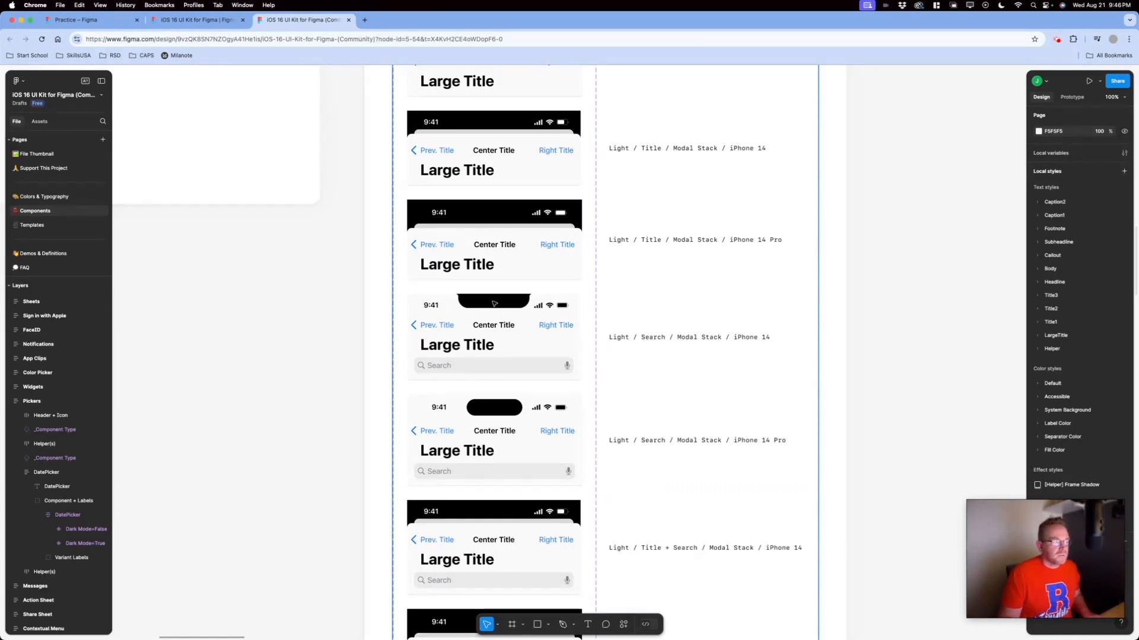
# - Select the light iPhone 14 TopNavigation variant with large title, search field and notch inside its component set, and copy it
pyautogui.click(492, 304)
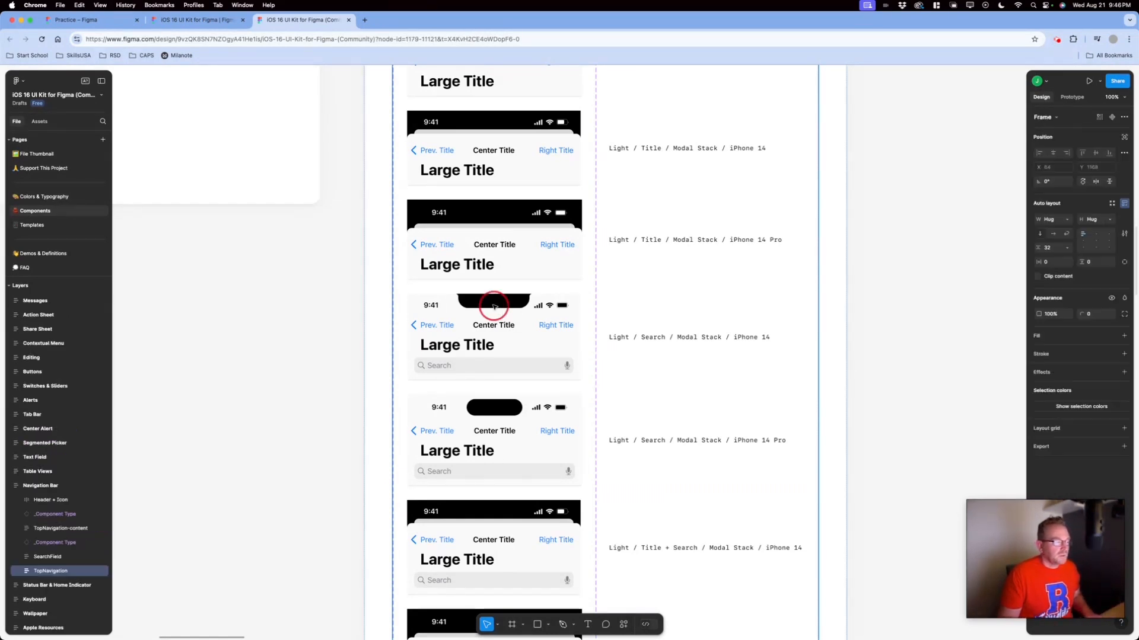
pyautogui.doubleClick(489, 305)
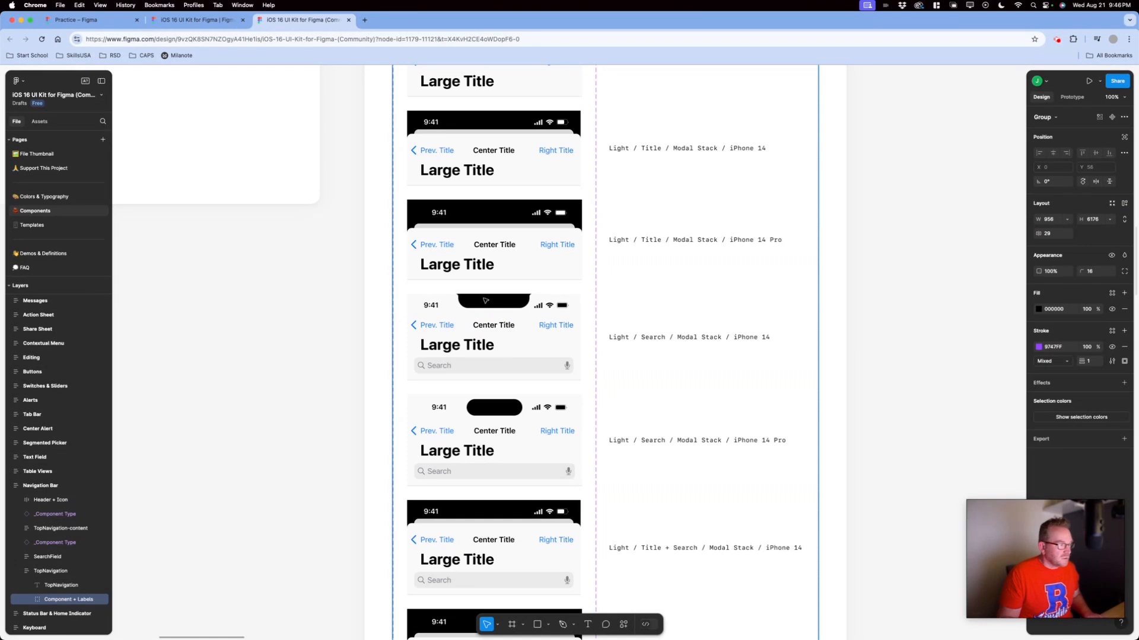
pyautogui.doubleClick(501, 304)
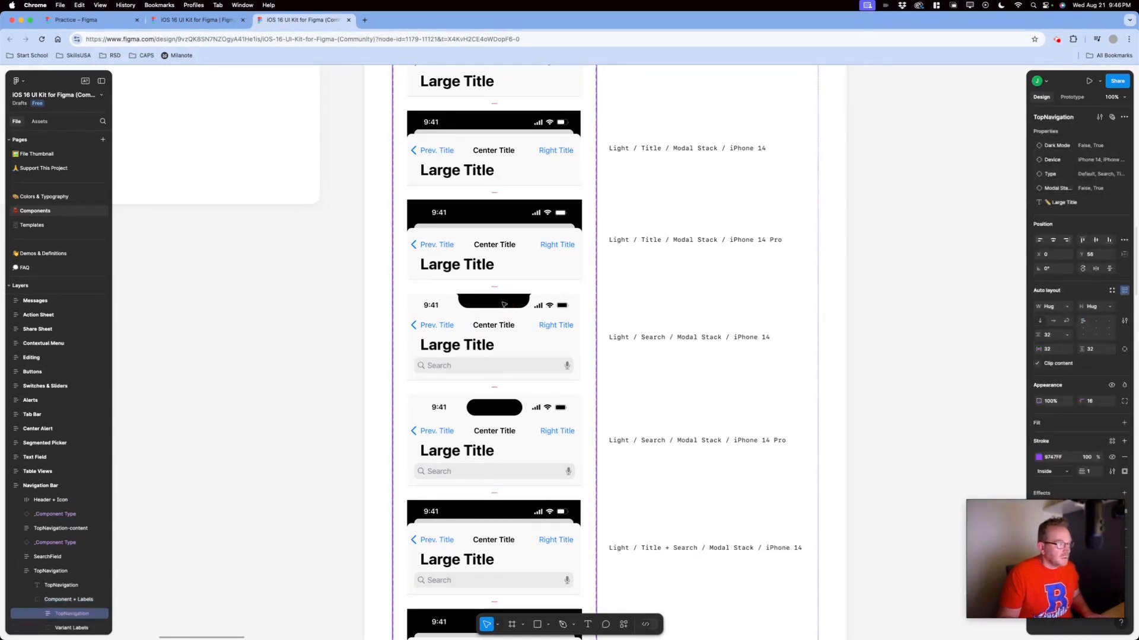
pyautogui.doubleClick(498, 305)
pyautogui.moveTo(484, 304)
pyautogui.mouseDown()
pyautogui.moveTo(465, 300)
pyautogui.moveTo(485, 302)
pyautogui.mouseUp()
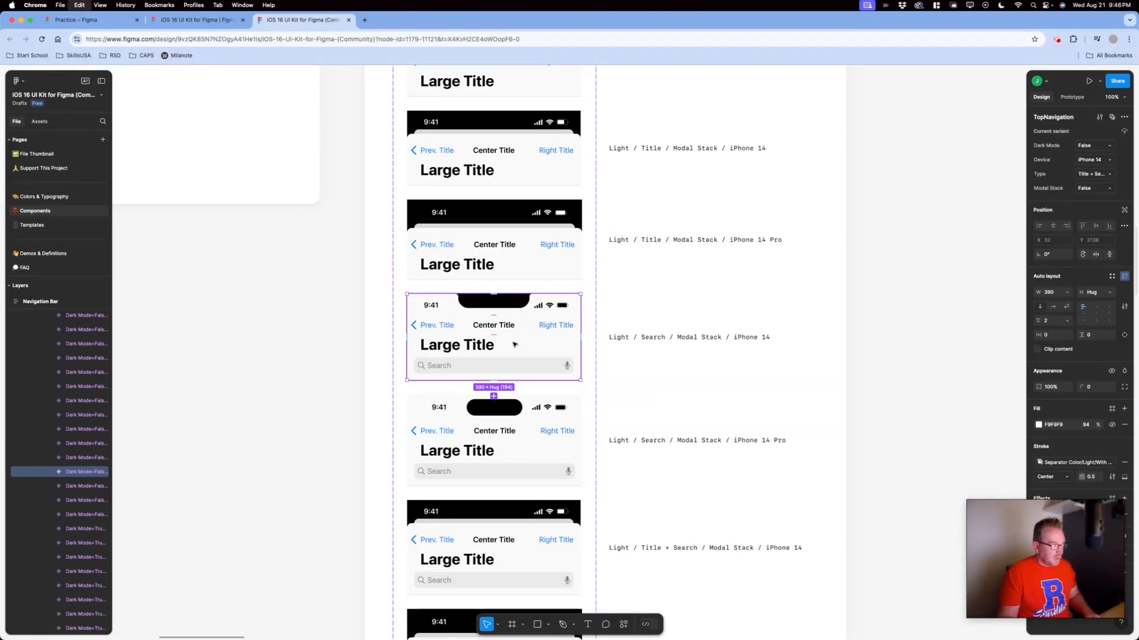
pyautogui.press('c')
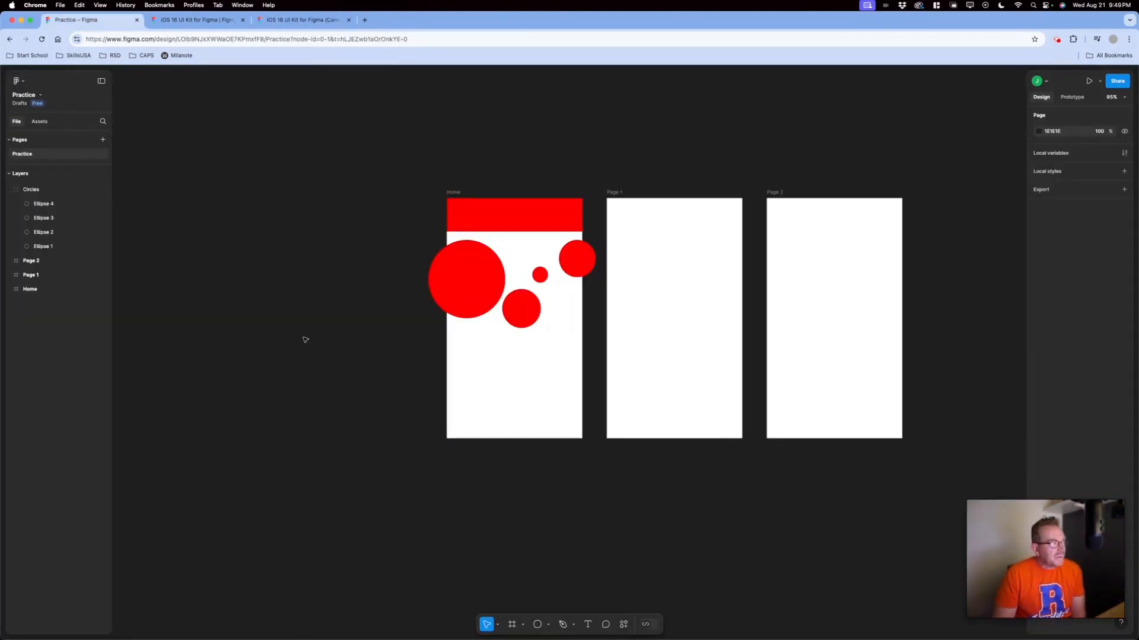
# - Paste the TopNavigation component into the Practice file and place it in the empty canvas area left of the Home frame
pyautogui.press('super+v')
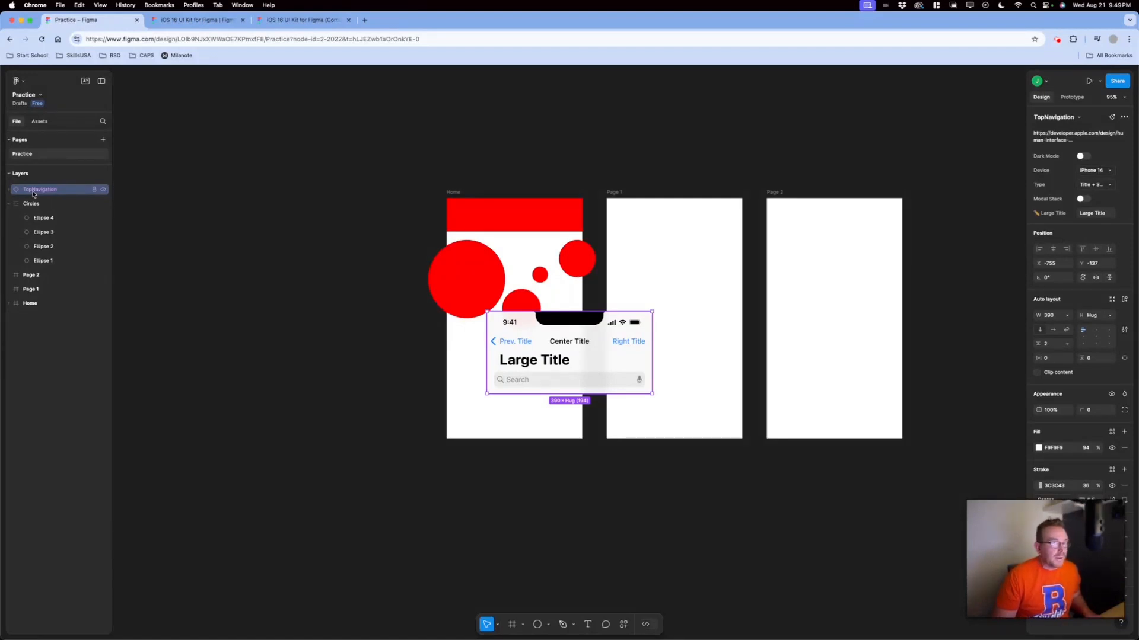
pyautogui.moveTo(591, 339); pyautogui.dragTo(357, 350)
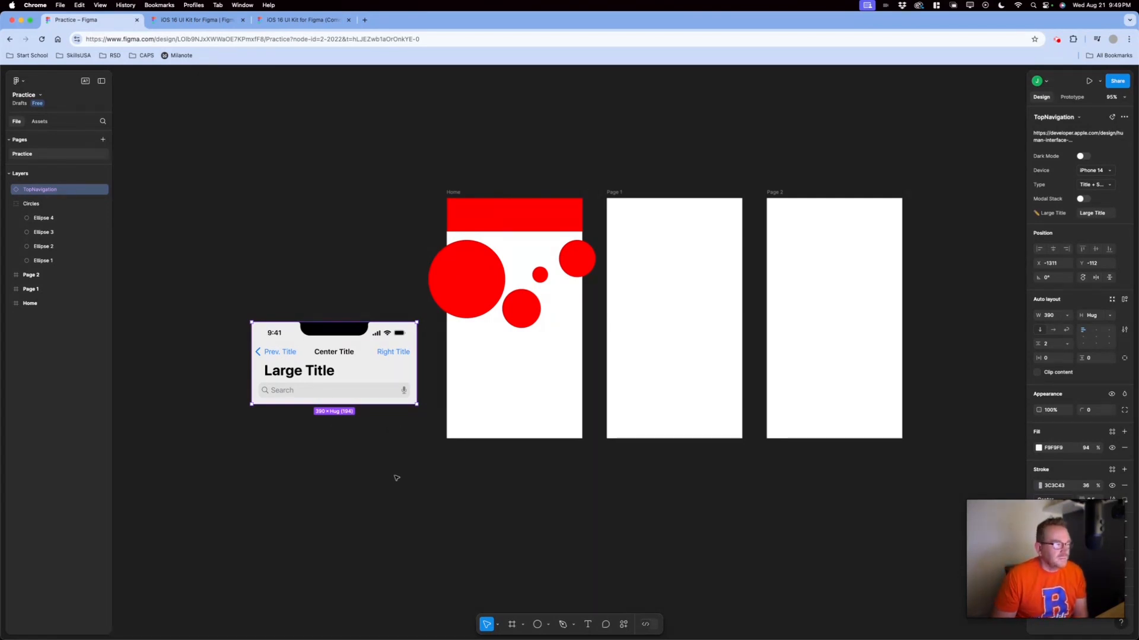
pyautogui.press('Escape')
pyautogui.click(343, 357)
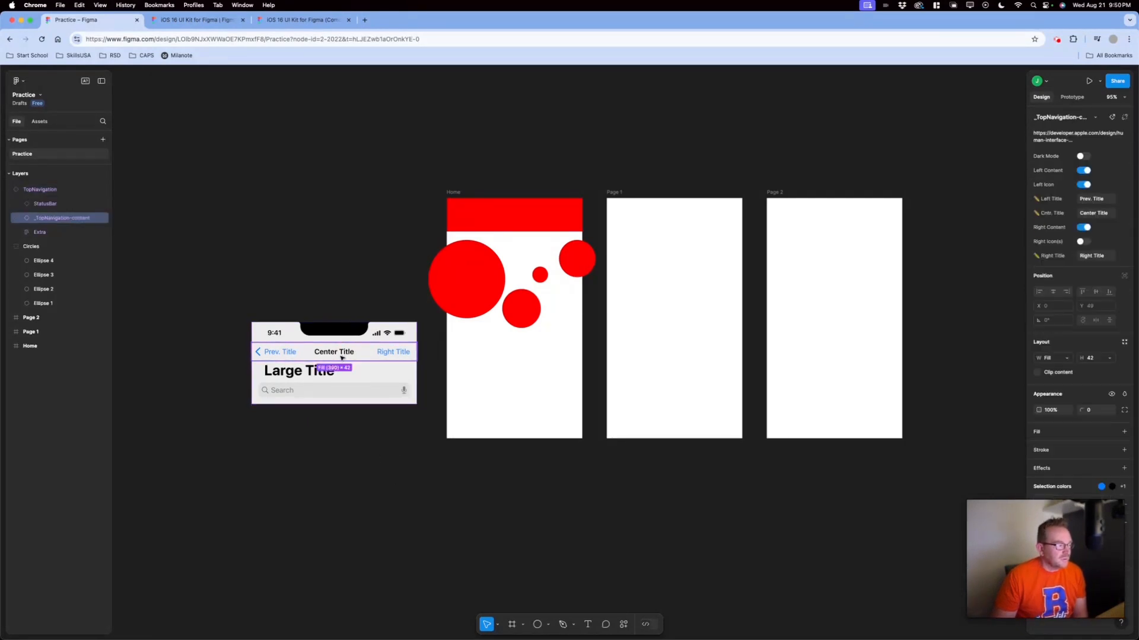
pyautogui.moveTo(343, 357); pyautogui.dragTo(346, 360)
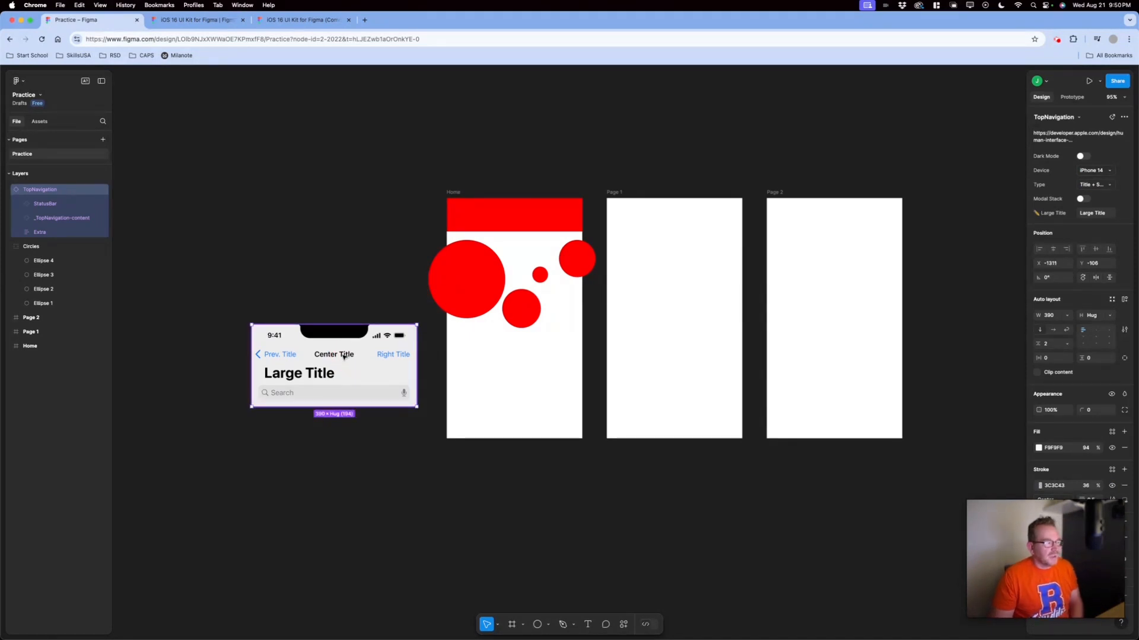
pyautogui.click(399, 446)
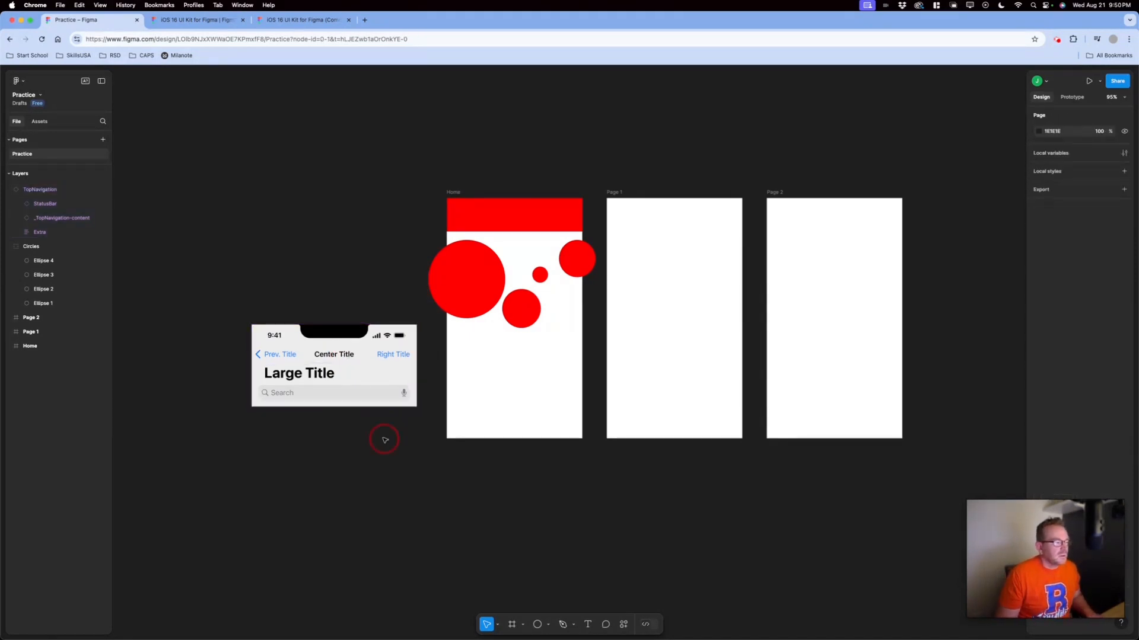
# - Detach the pasted TopNavigation instance from its main component
pyautogui.click(356, 358)
pyautogui.rightClick(332, 356)
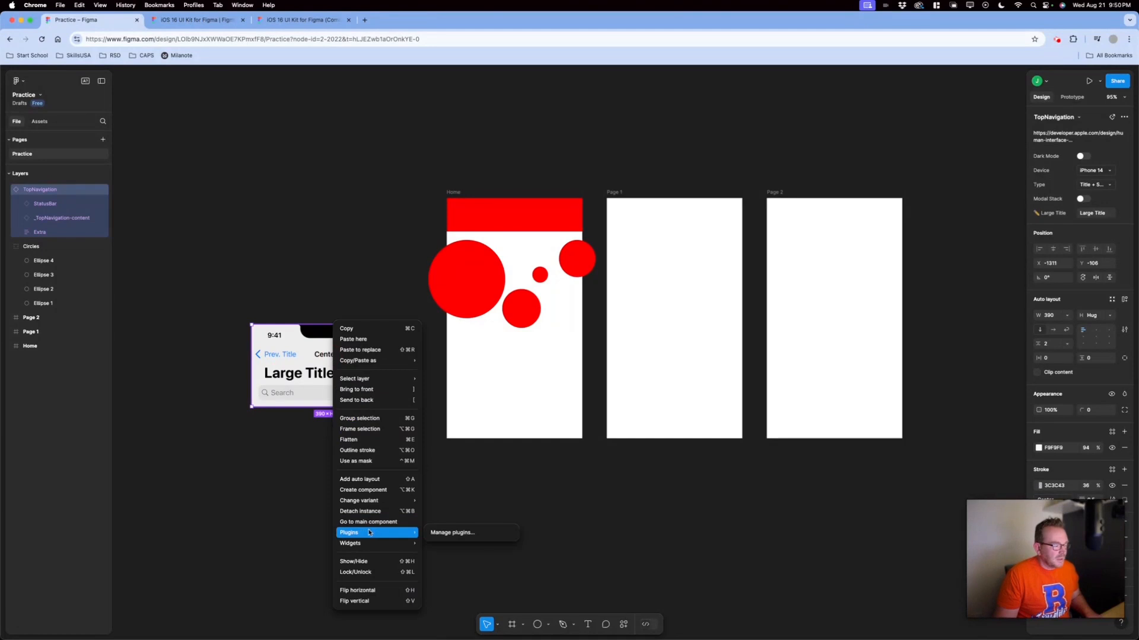
pyautogui.click(395, 512)
# - Move the Extra section and the title row out of the TopNavigation frame to below it, and shift the remaining frame up
pyautogui.click(320, 377)
pyautogui.moveTo(320, 378); pyautogui.dragTo(331, 495)
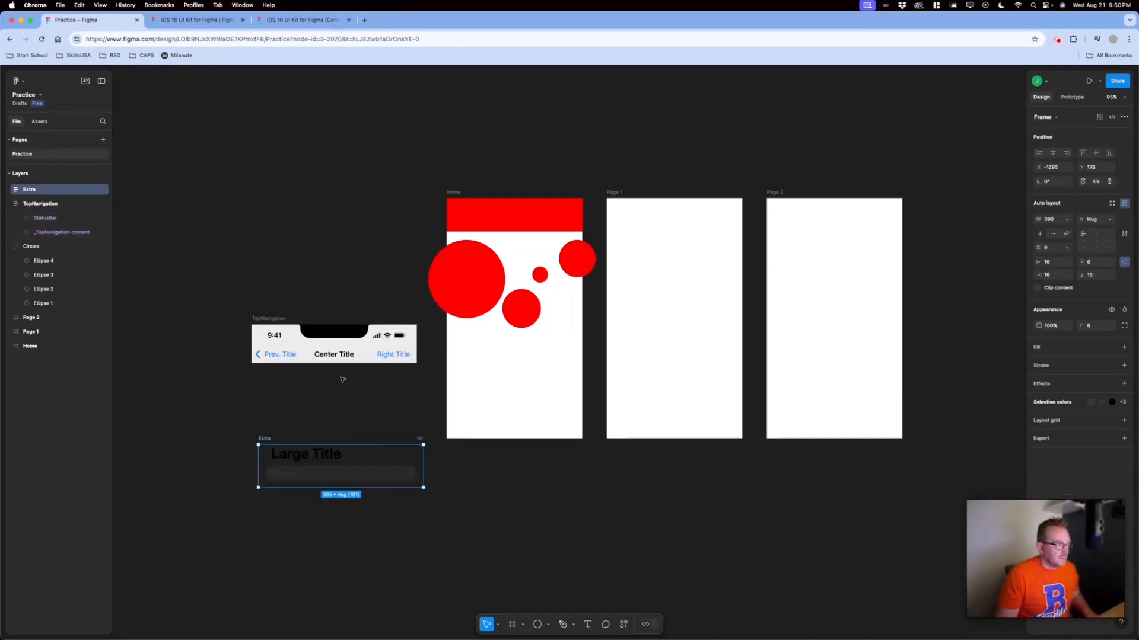
pyautogui.moveTo(304, 355); pyautogui.dragTo(308, 394)
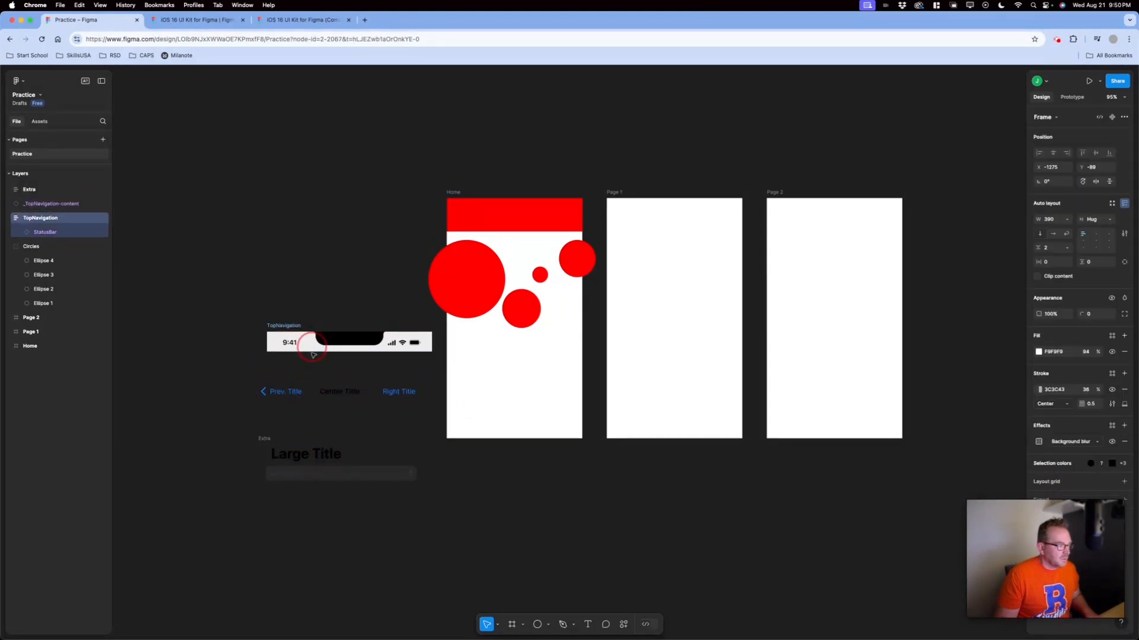
pyautogui.moveTo(297, 339); pyautogui.dragTo(299, 295)
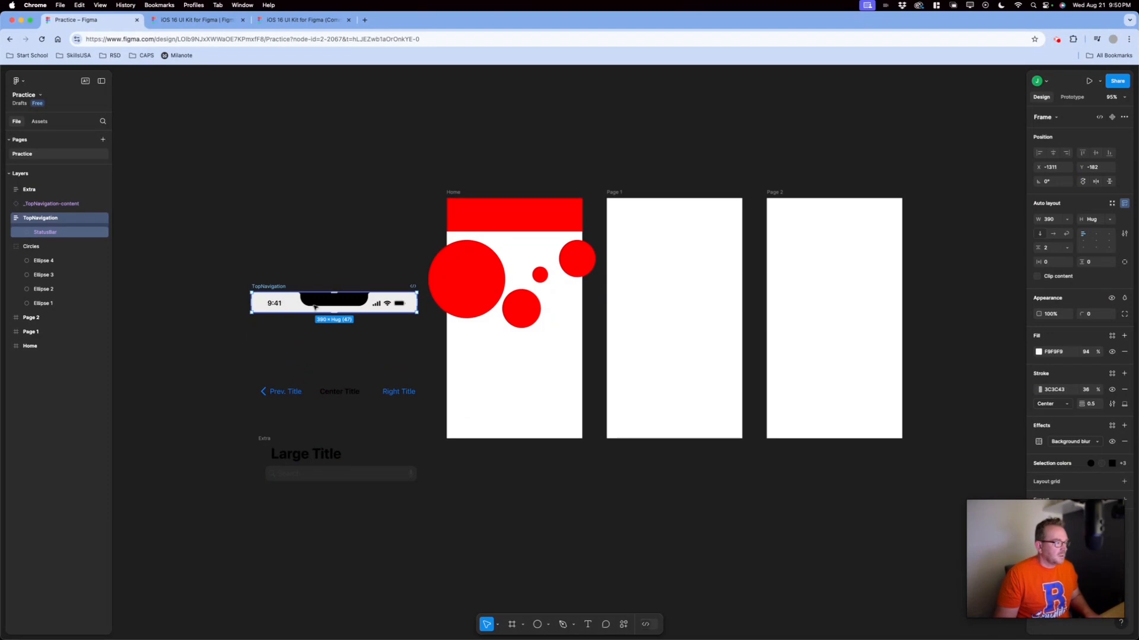
# - Reposition the TopNavigation frame slightly down and left, and move its StatusBar out onto the canvas above it
pyautogui.click(184, 288)
pyautogui.click(321, 303)
pyautogui.moveTo(333, 305); pyautogui.dragTo(311, 320)
pyautogui.click(312, 309)
pyautogui.click(332, 321)
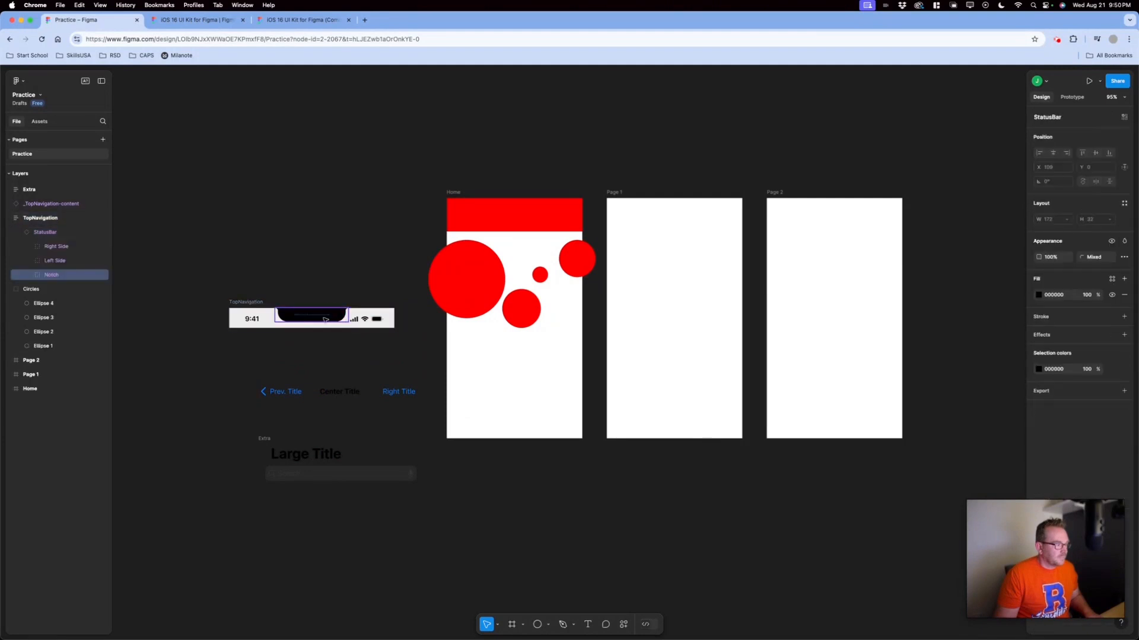
pyautogui.moveTo(341, 324); pyautogui.dragTo(336, 265)
pyautogui.click(346, 361)
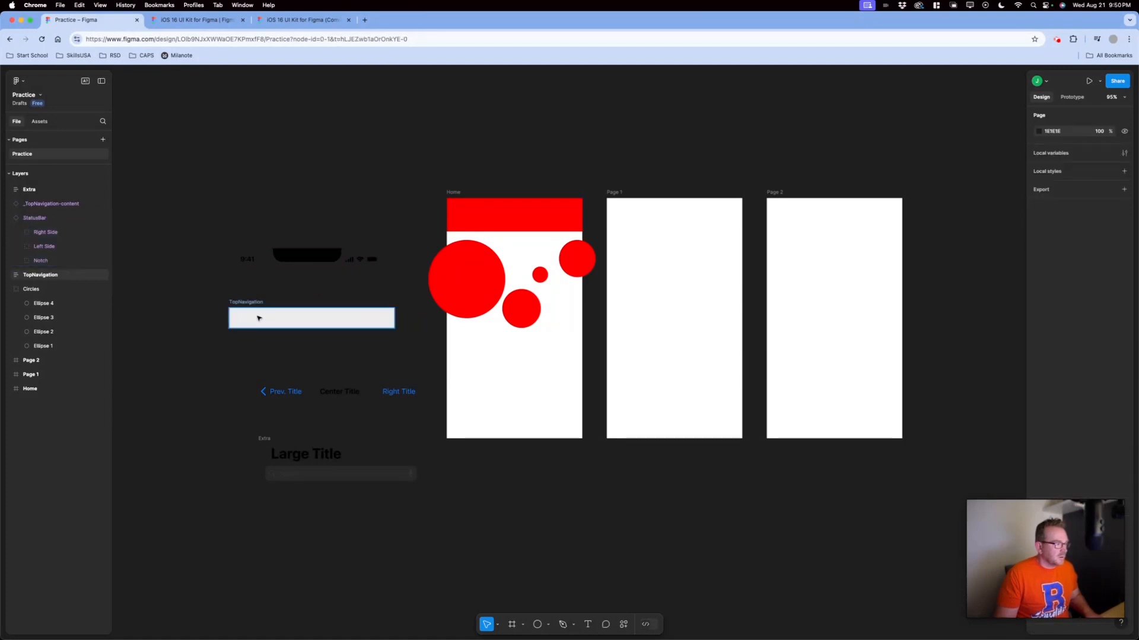
# - Delete the emptied TopNavigation frame, leaving its separated parts on the canvas
pyautogui.click(255, 317)
pyautogui.click(182, 303)
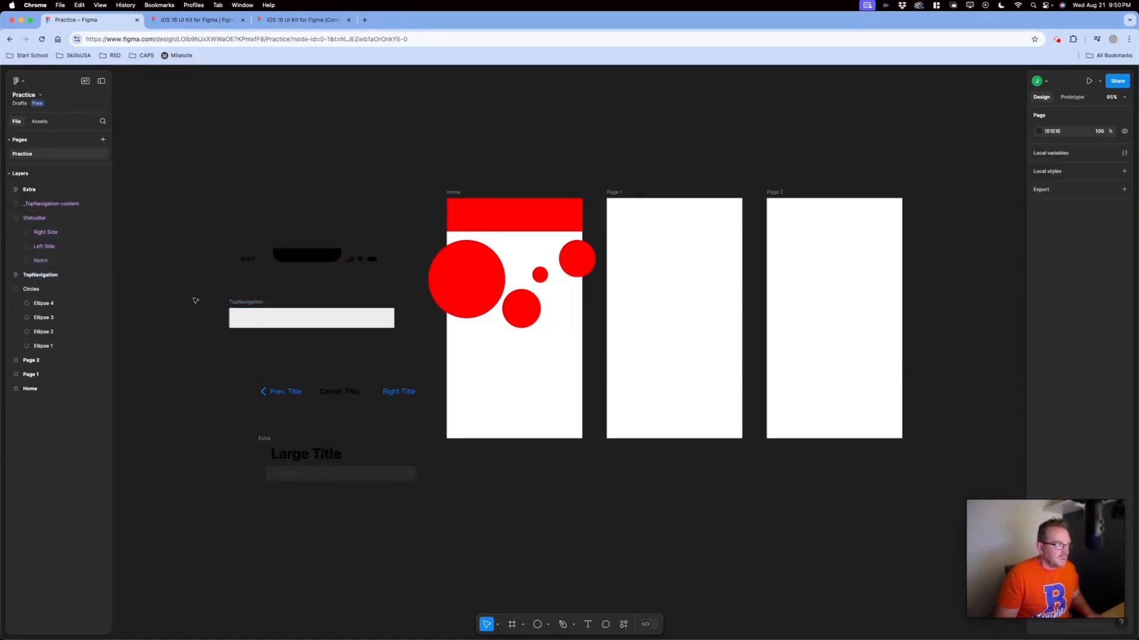
pyautogui.click(271, 323)
pyautogui.press('Delete')
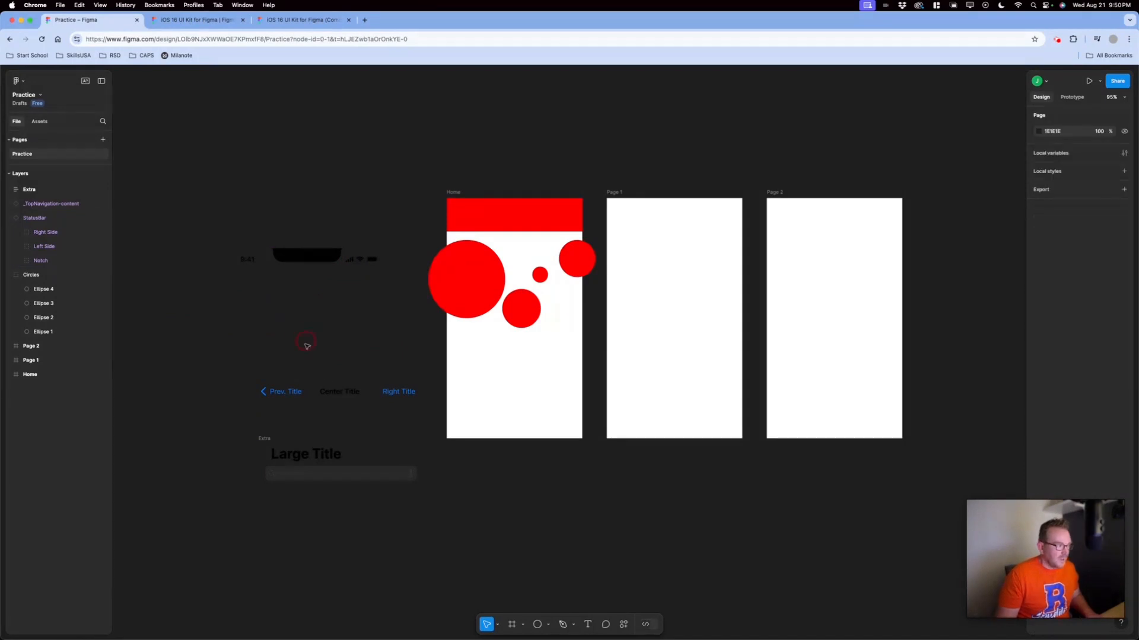
# - Move the navigation title row up beneath the StatusBar, and move Large Title and SearchField out of the Extra frame to below that row
pyautogui.moveTo(338, 390); pyautogui.dragTo(310, 297)
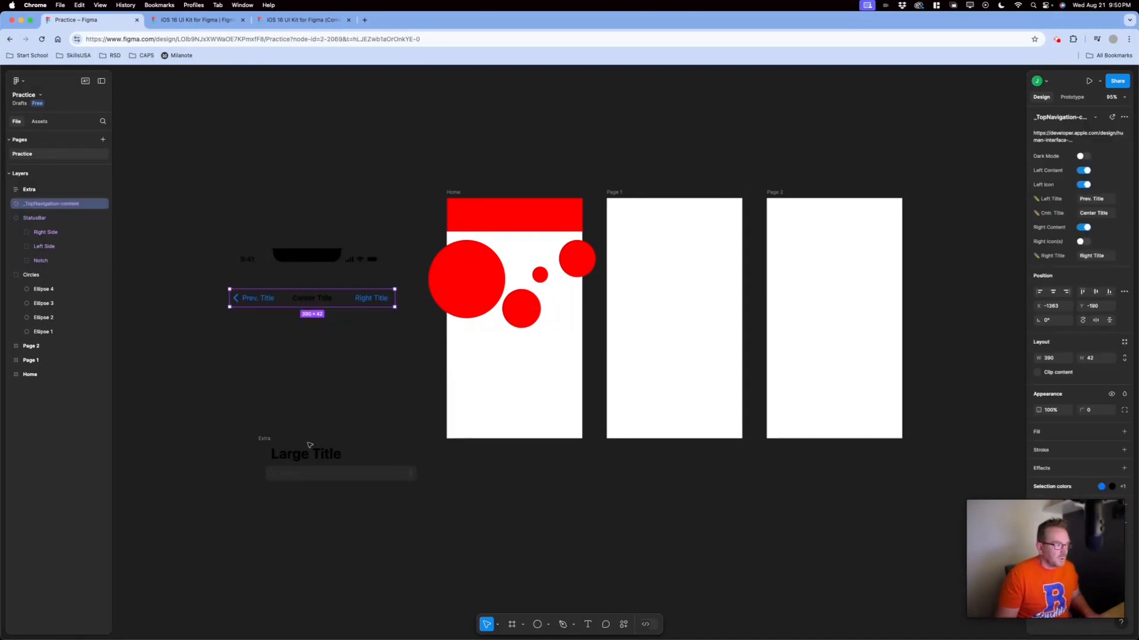
pyautogui.click(308, 459)
pyautogui.moveTo(239, 427); pyautogui.dragTo(348, 507)
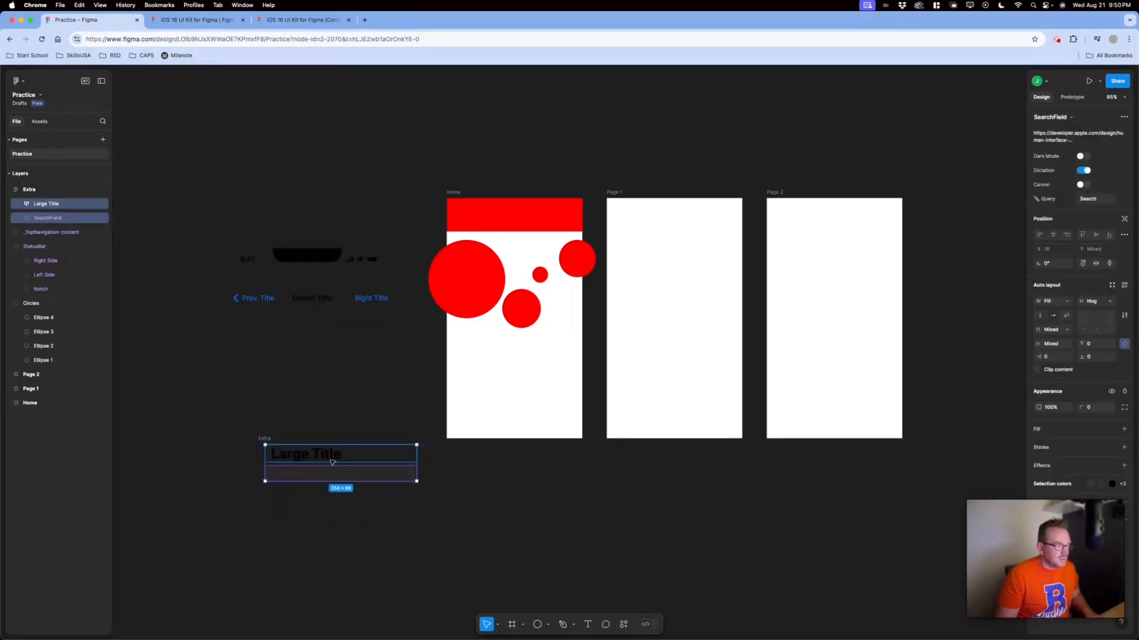
pyautogui.moveTo(332, 462); pyautogui.dragTo(310, 336)
# - Delete the emptied Extra frame from the canvas
pyautogui.click(338, 430)
pyautogui.click(275, 449)
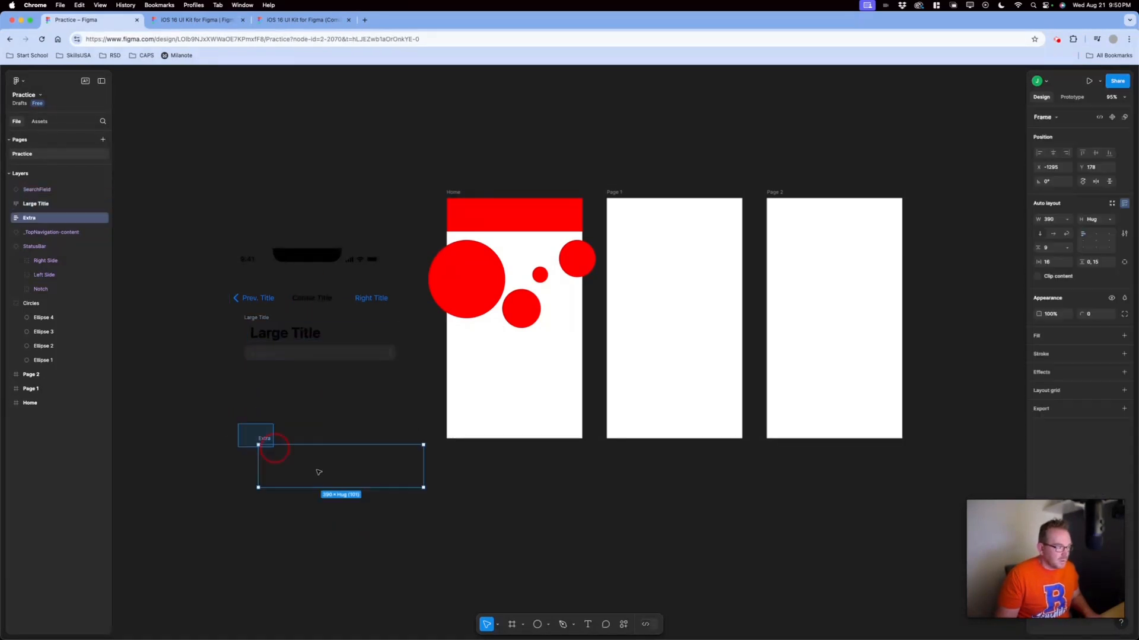
pyautogui.press('Delete')
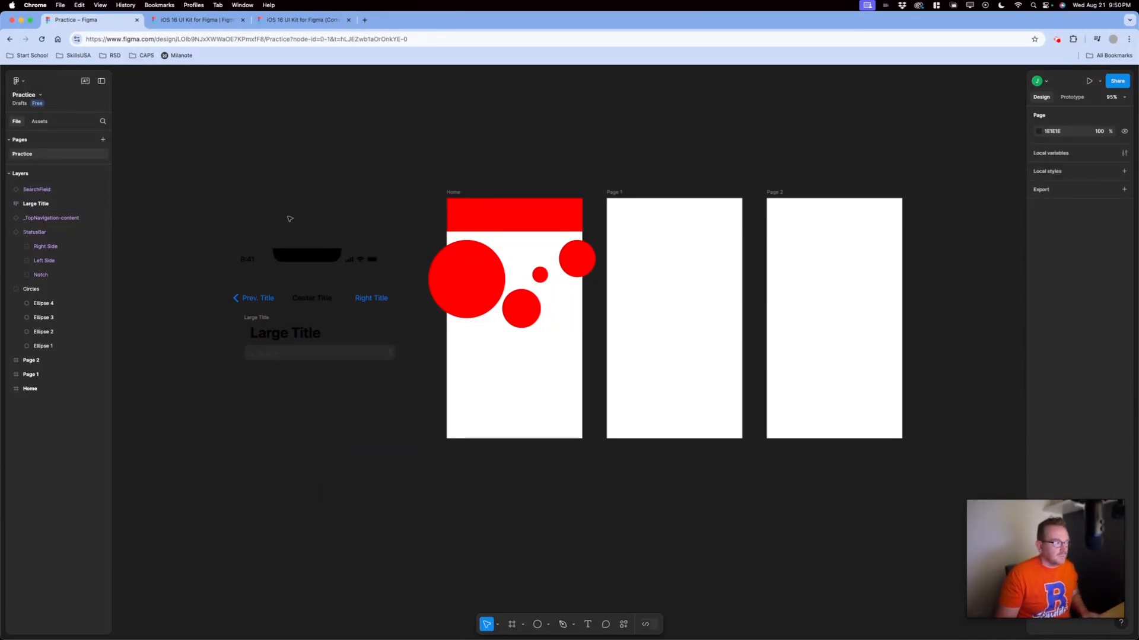
# - Zoom in on the separated parts and examine the object commands available for the navigation title row
pyautogui.moveTo(189, 163); pyautogui.dragTo(617, 452)
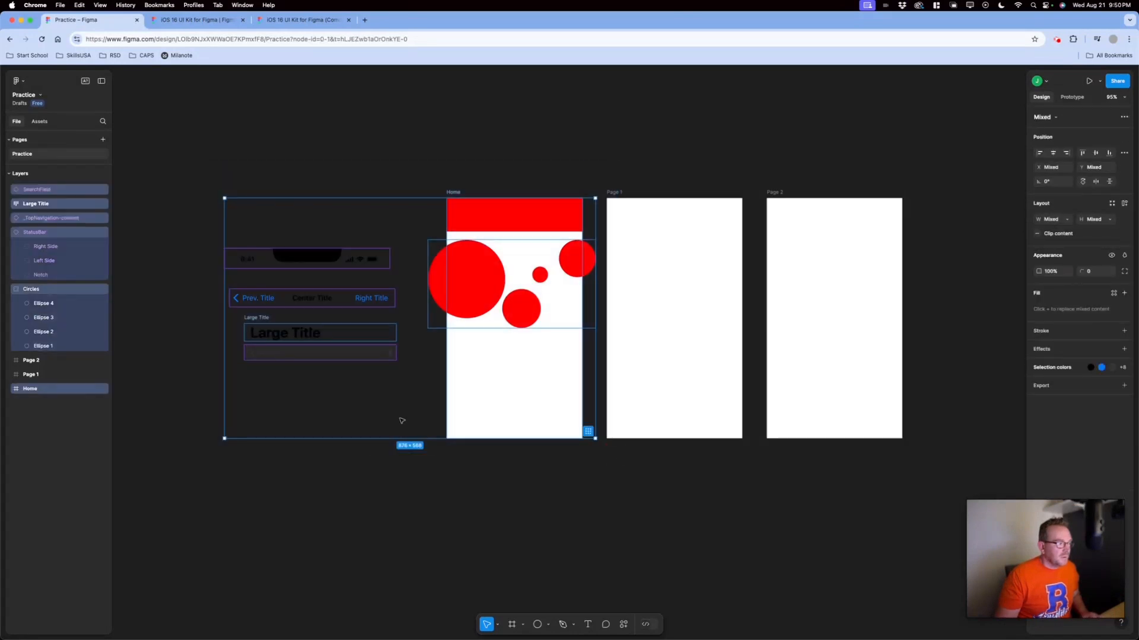
pyautogui.click(370, 474)
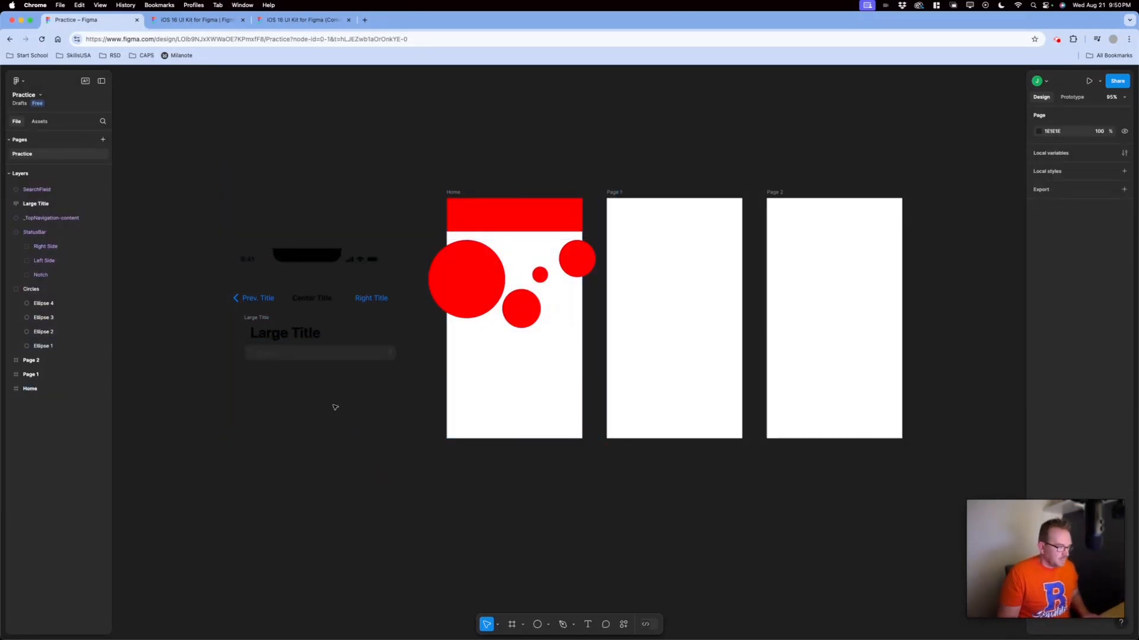
pyautogui.moveTo(226, 212); pyautogui.dragTo(533, 424)
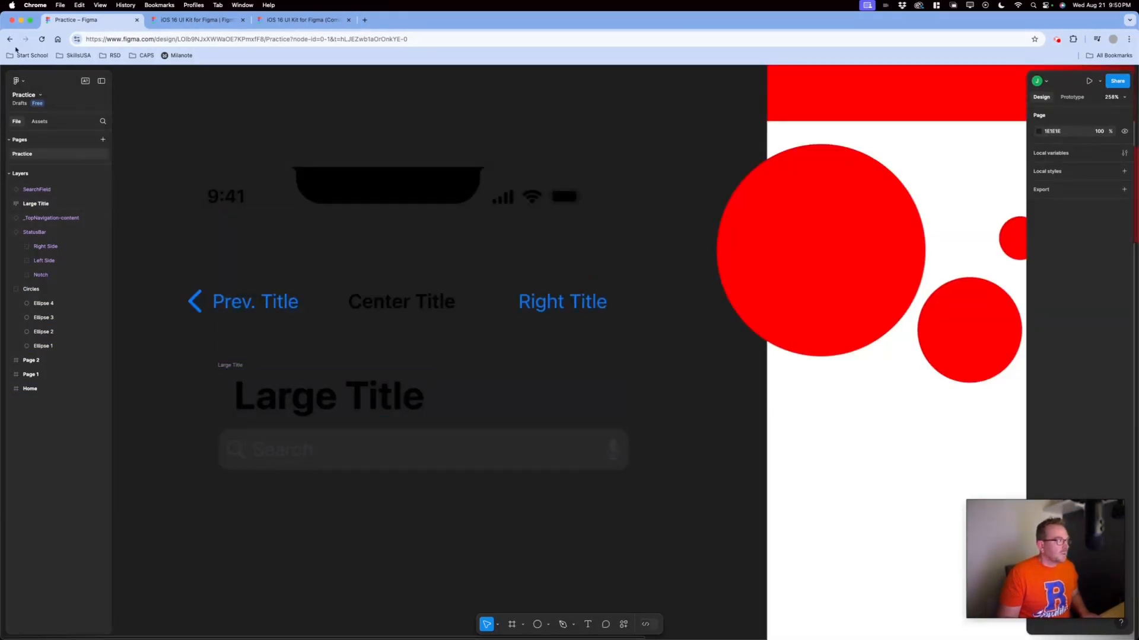
pyautogui.click(293, 311)
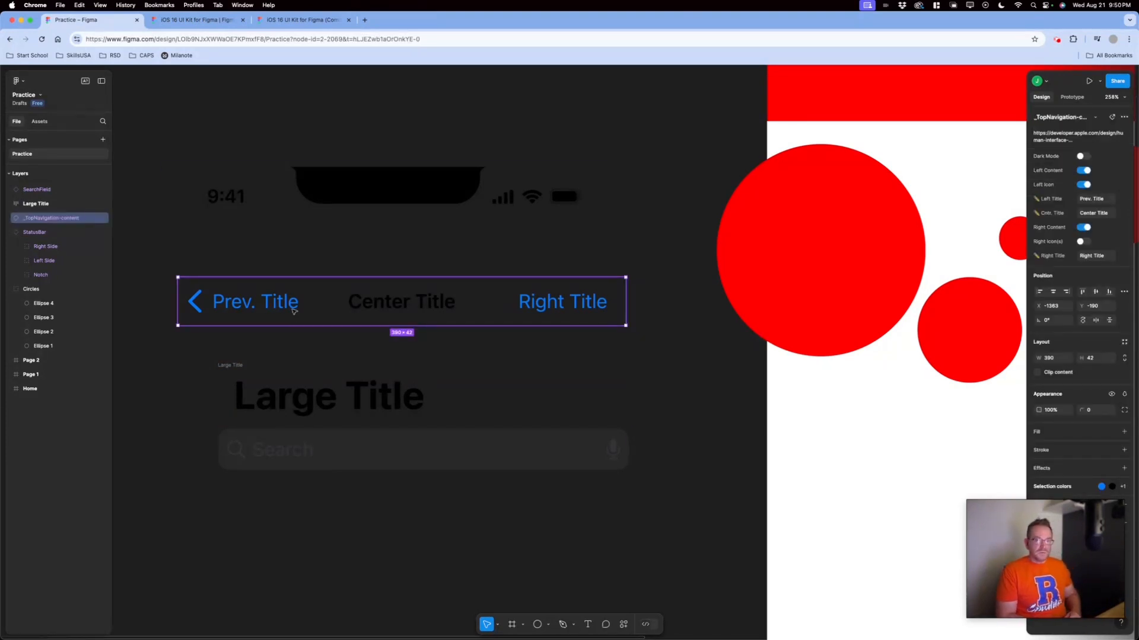
pyautogui.click(19, 81)
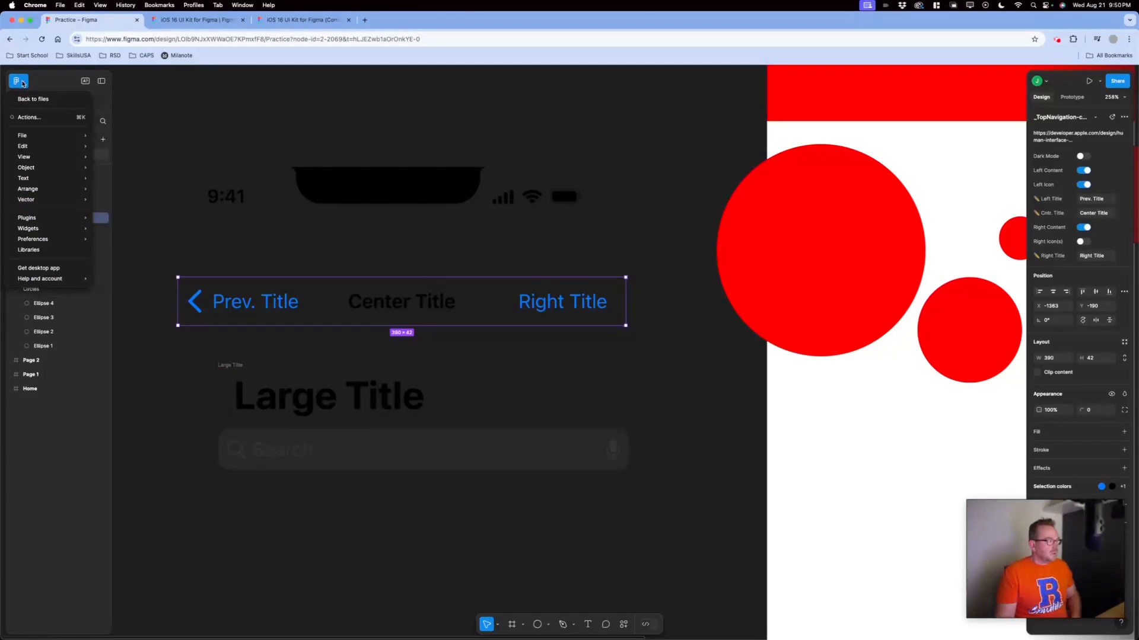
pyautogui.moveTo(59, 201)
pyautogui.moveTo(47, 168)
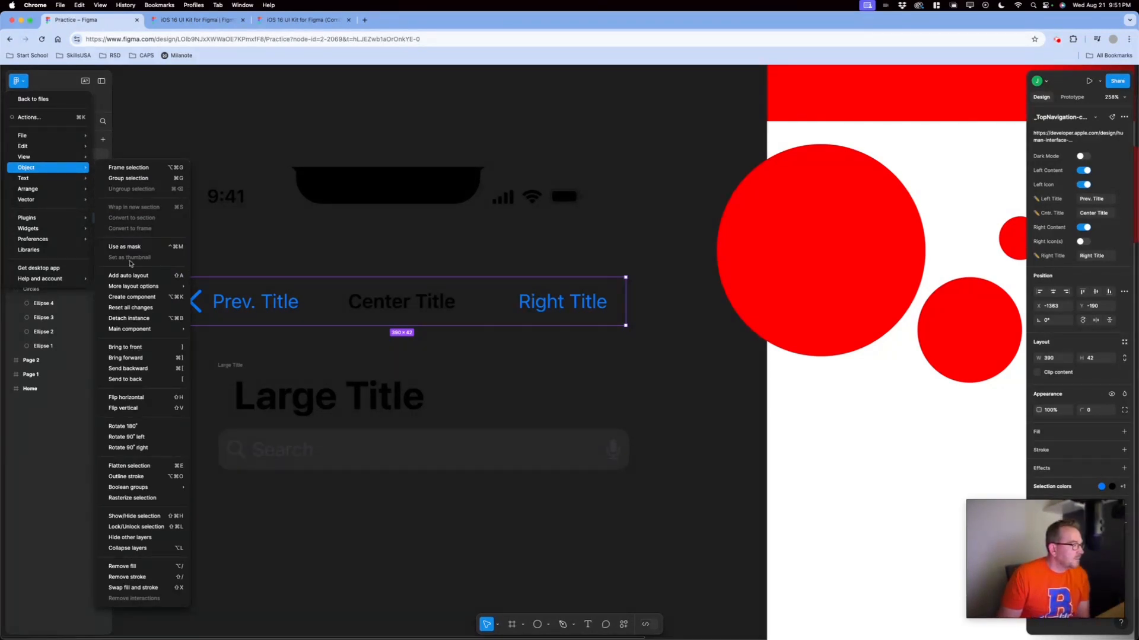
pyautogui.click(597, 547)
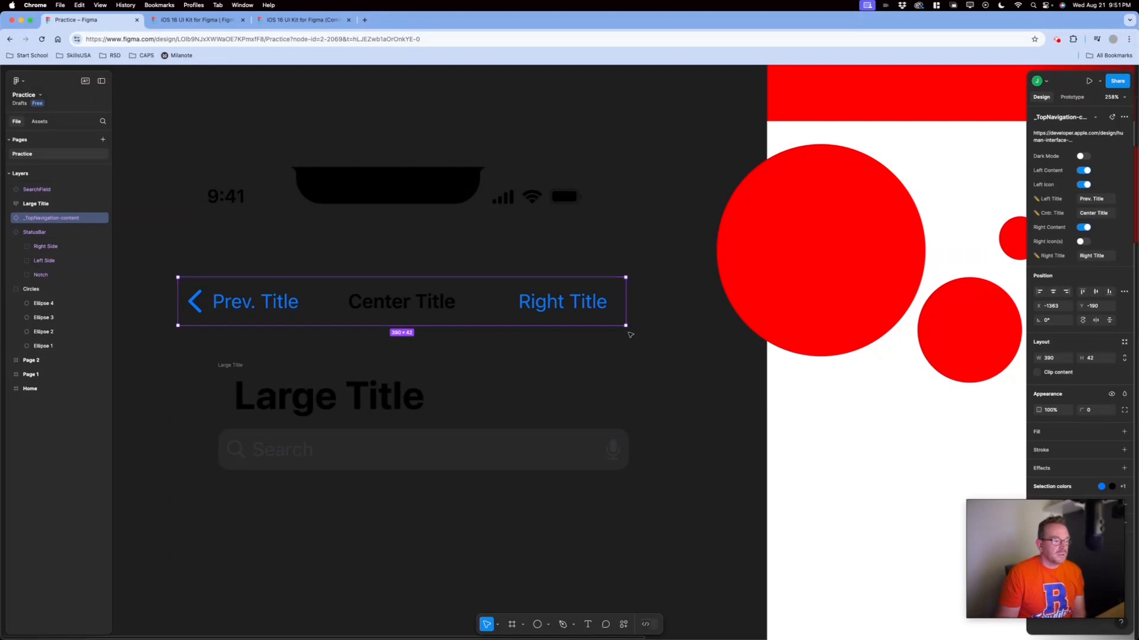
# - Resize the navigation title row to about 398 × 46 and the StatusBar to about 353 × 50
pyautogui.moveTo(625, 327)
pyautogui.mouseDown()
pyautogui.moveTo(542, 325)
pyautogui.moveTo(659, 321)
pyautogui.moveTo(455, 320)
pyautogui.moveTo(636, 330)
pyautogui.mouseUp()
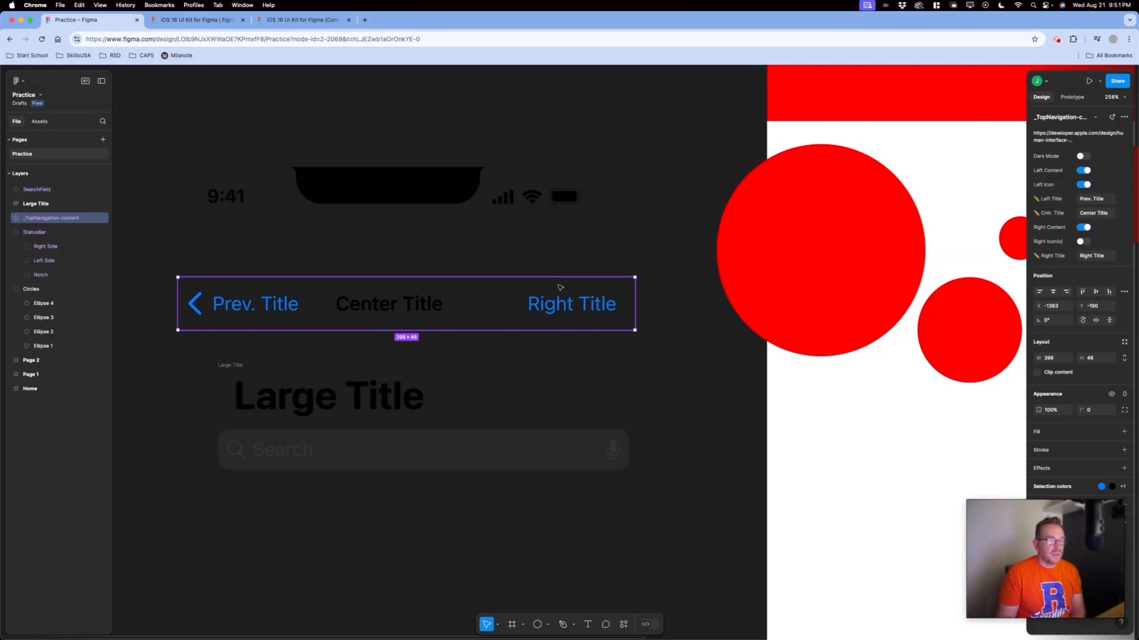
pyautogui.click(546, 206)
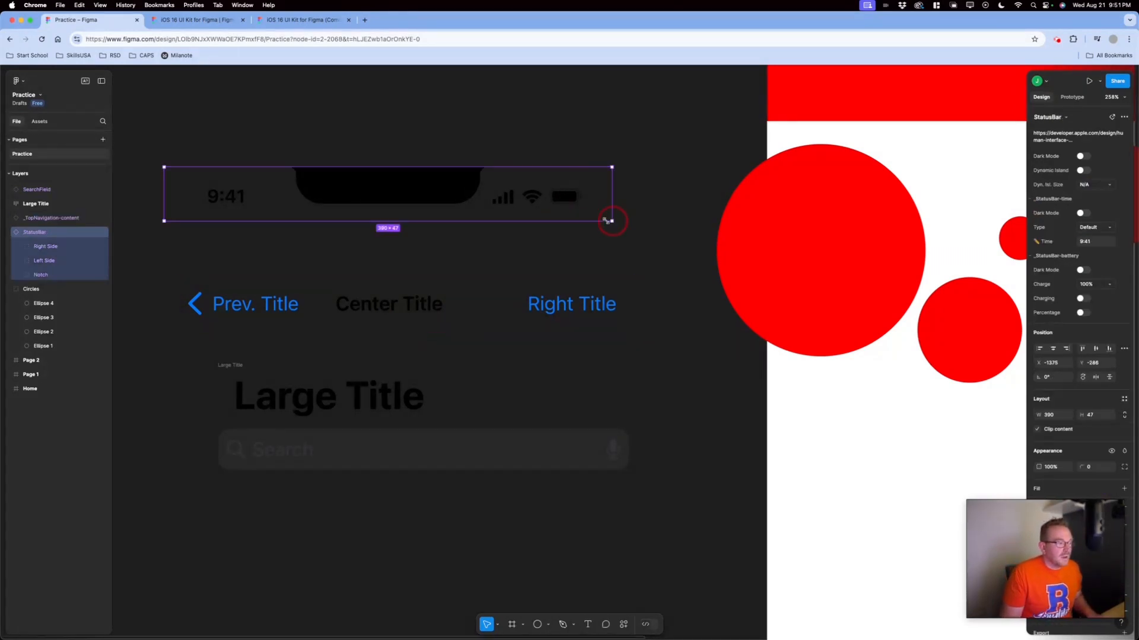
pyautogui.moveTo(606, 221); pyautogui.dragTo(569, 225)
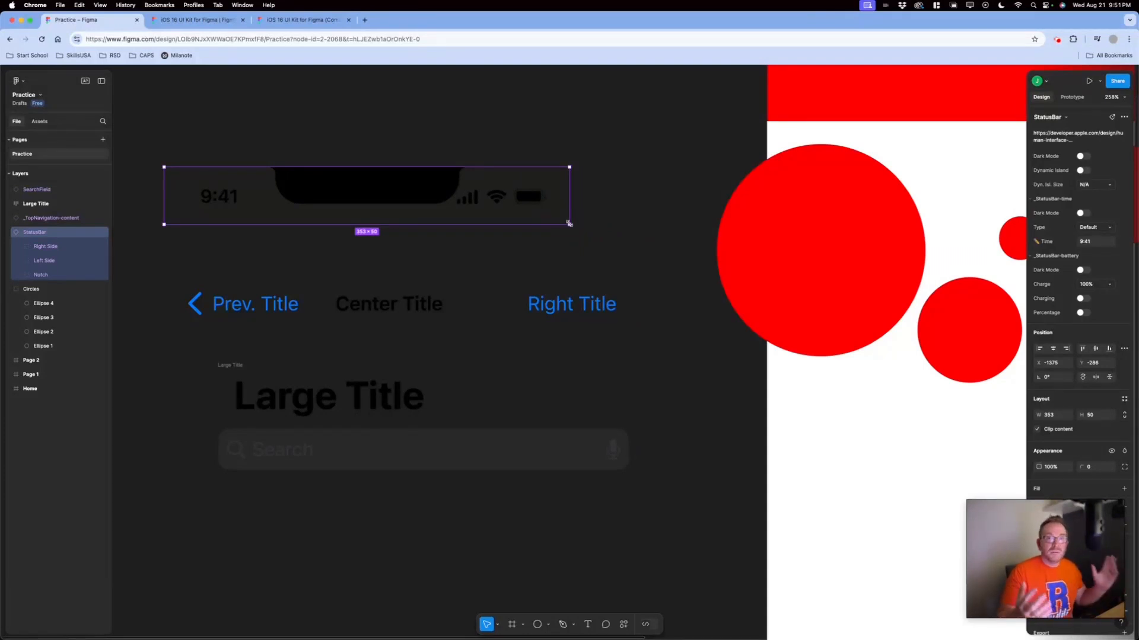
pyautogui.click(603, 214)
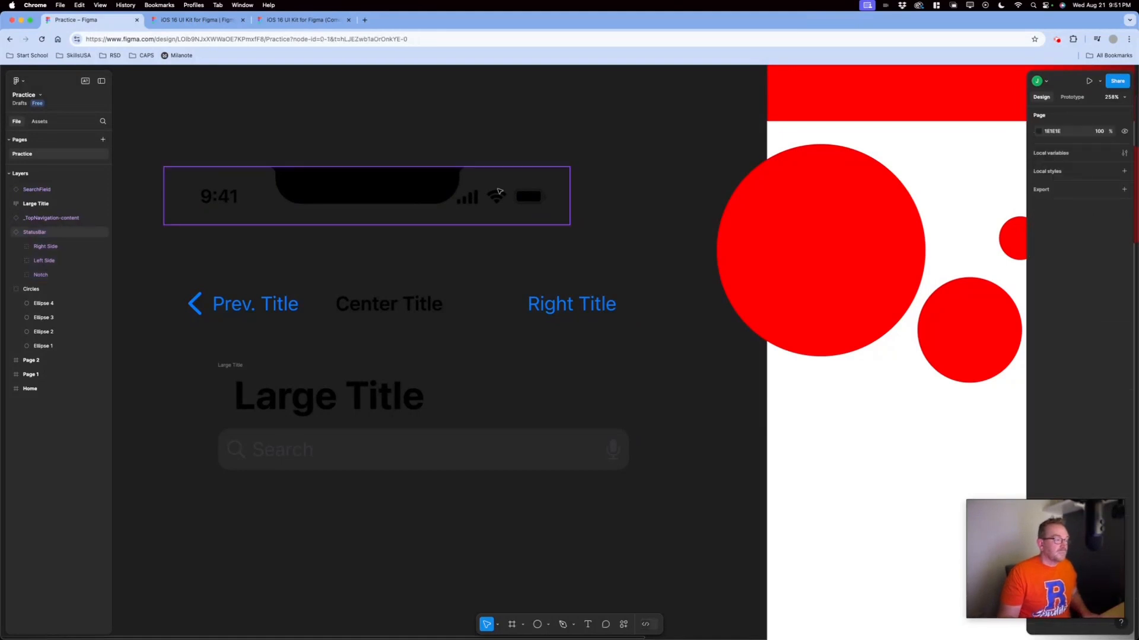
pyautogui.click(498, 195)
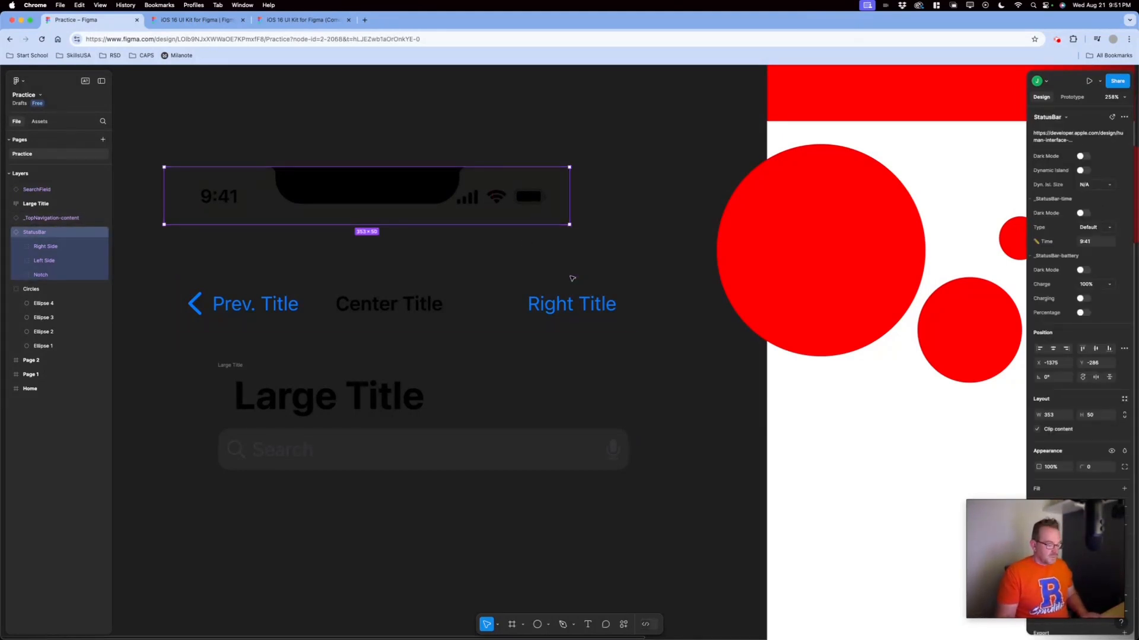
# - Move the StatusBar into the Home frame, flush with its upper edge over the red rectangle
pyautogui.press('super+minus')
pyautogui.press('super+minus')
pyautogui.press('super+minus')
pyautogui.click(493, 272)
pyautogui.moveTo(546, 327); pyautogui.dragTo(656, 298)
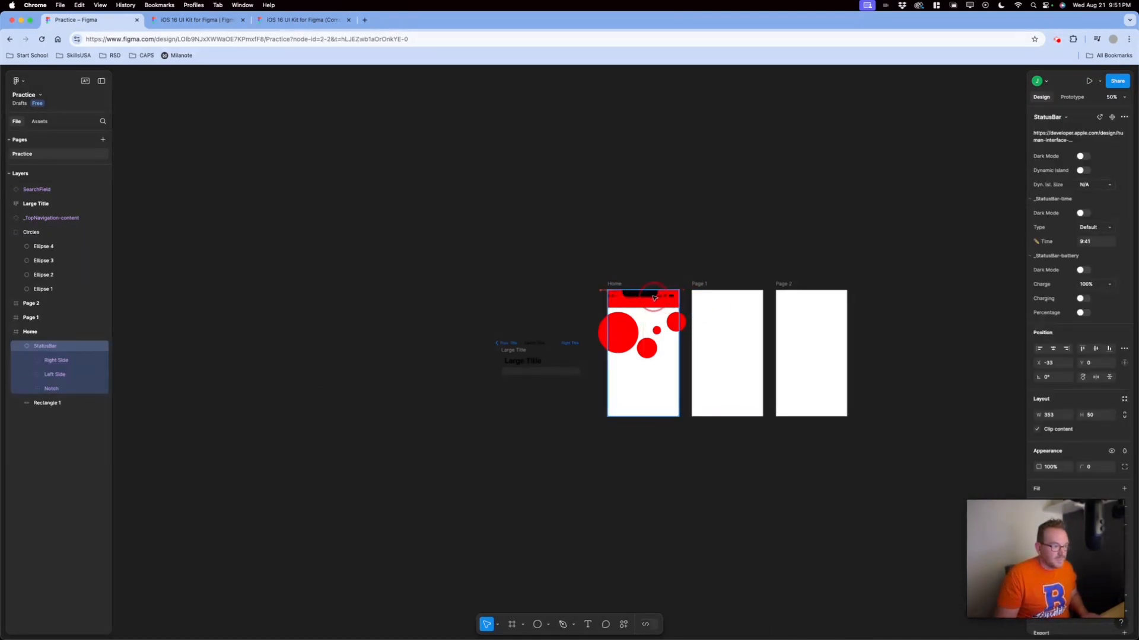
pyautogui.click(606, 267)
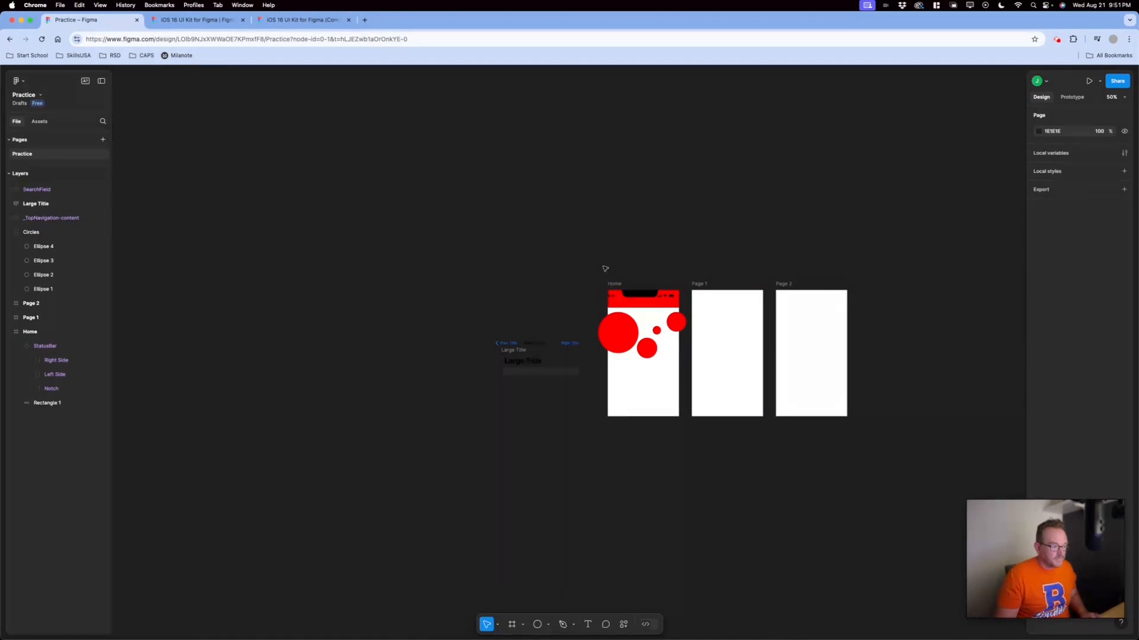
# - Shift the StatusBar right and slightly up so its time and battery icon fit inside the Home frame
pyautogui.moveTo(602, 265); pyautogui.dragTo(714, 333)
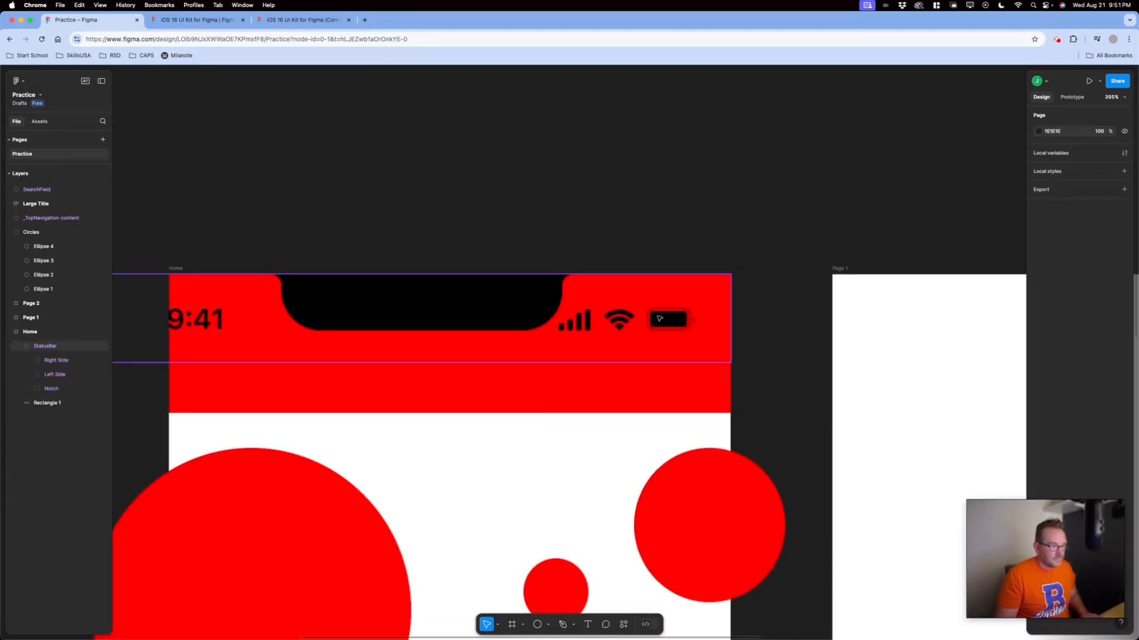
pyautogui.click(541, 303)
pyautogui.moveTo(541, 302)
pyautogui.mouseDown()
pyautogui.moveTo(550, 294)
pyautogui.moveTo(524, 294)
pyautogui.moveTo(549, 296)
pyautogui.mouseUp()
pyautogui.click(642, 212)
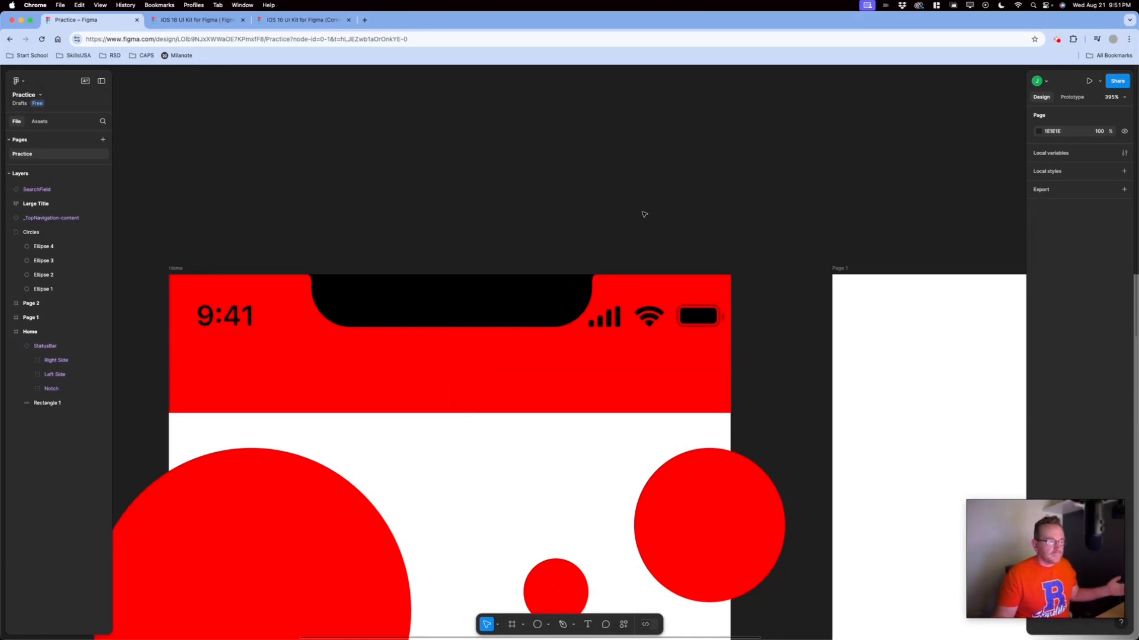
pyautogui.press('-')
pyautogui.press('-')
pyautogui.press('-')
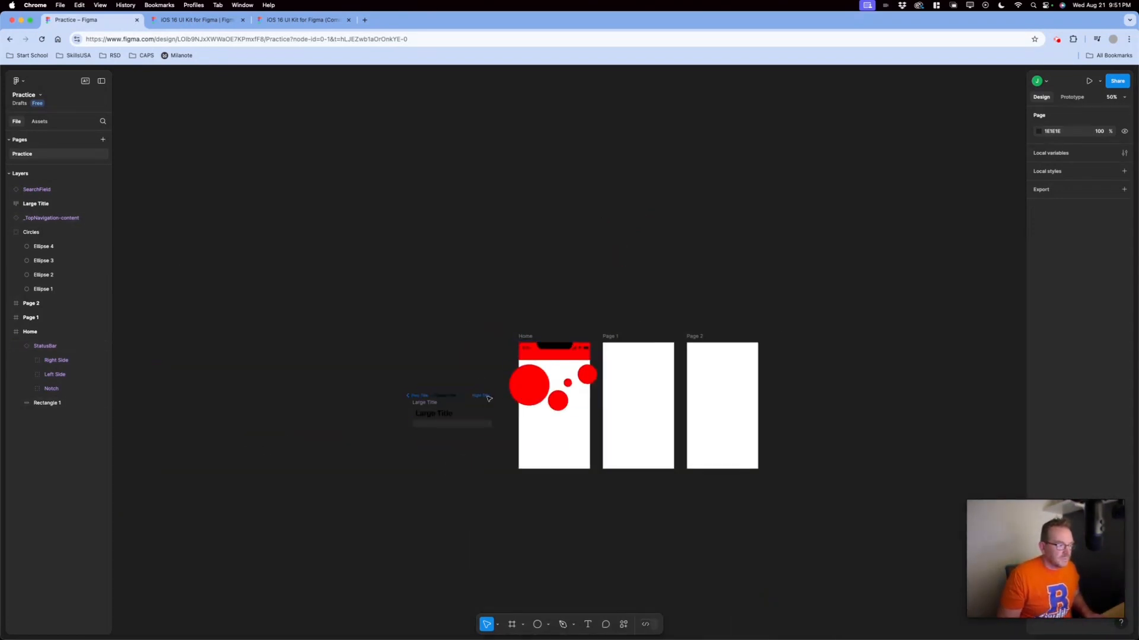
pyautogui.moveTo(397, 319); pyautogui.dragTo(760, 505)
pyautogui.moveTo(444, 361); pyautogui.dragTo(716, 505)
pyautogui.moveTo(479, 525); pyautogui.dragTo(619, 576)
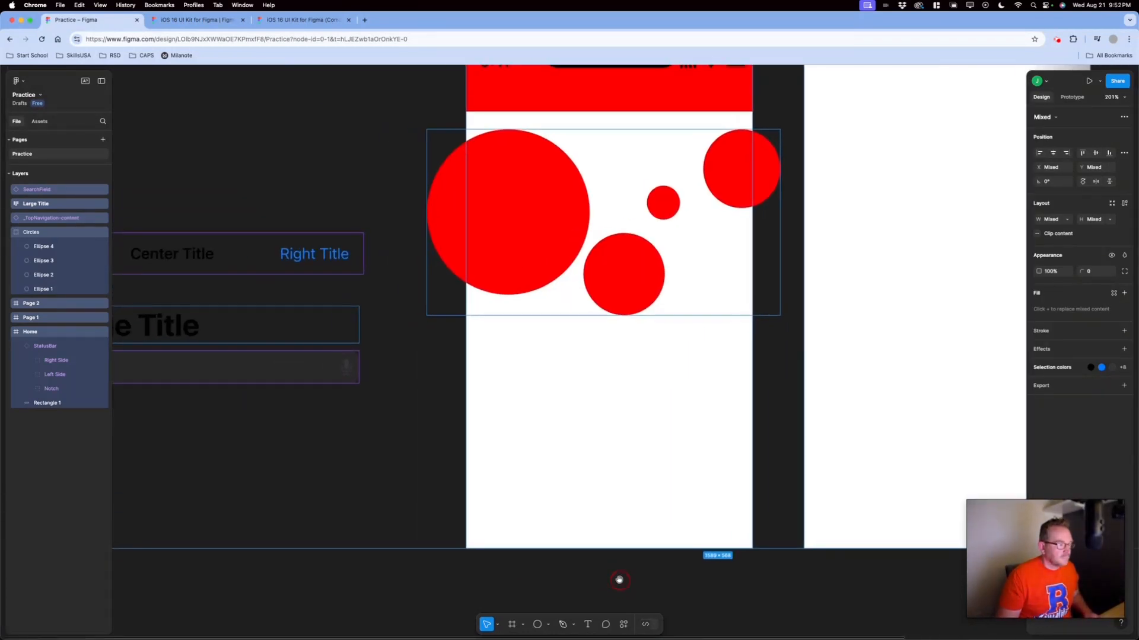
pyautogui.click(619, 577)
pyautogui.hotkey('shift', '0')
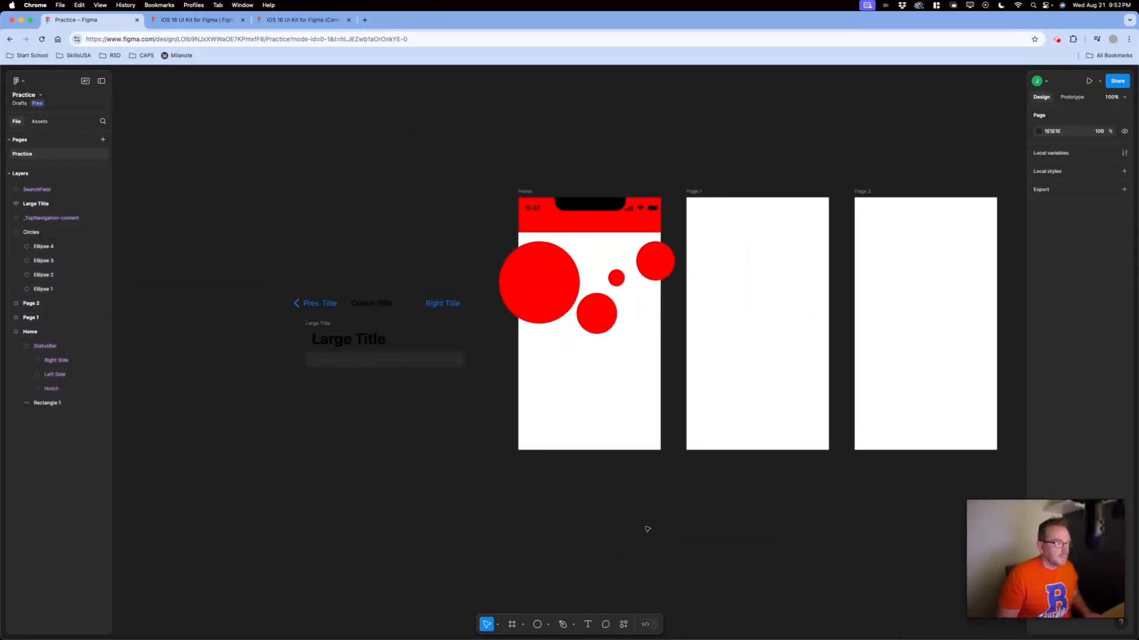
pyautogui.click(402, 172)
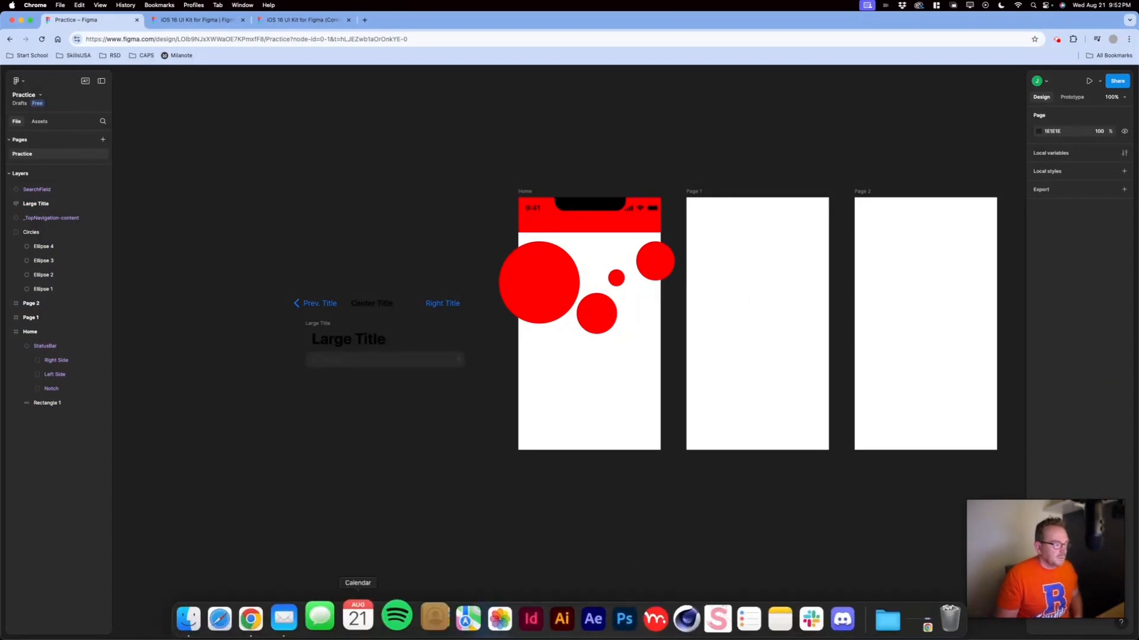
# - Move the Large Title text into the Home frame below the circles and replace its missing font with ABeeZee
pyautogui.click(371, 344)
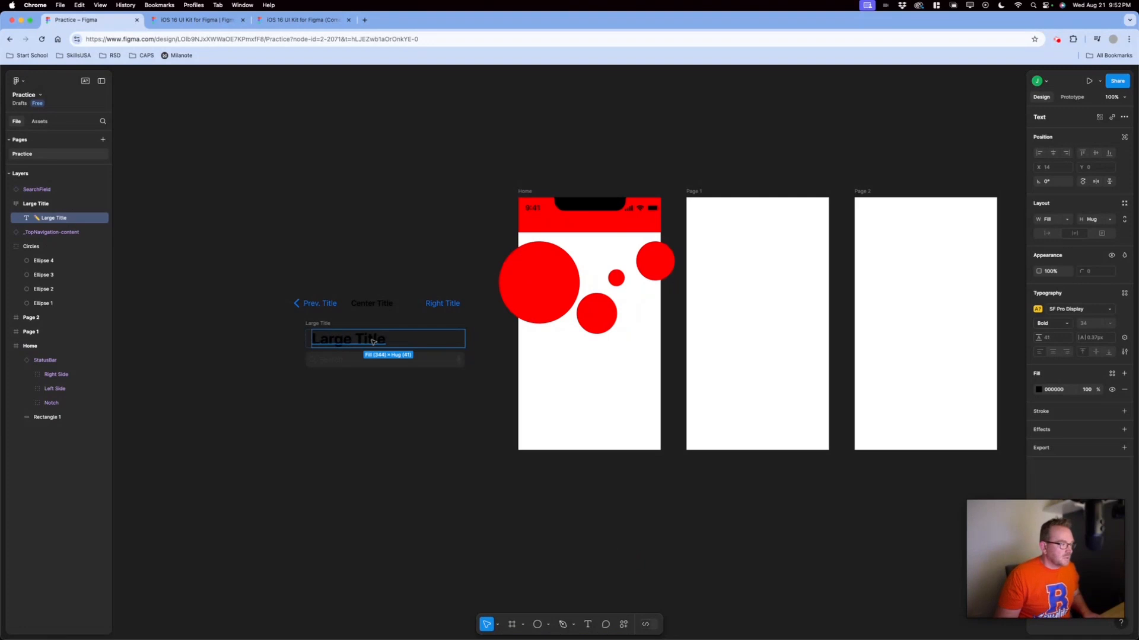
pyautogui.moveTo(374, 342); pyautogui.dragTo(586, 356)
pyautogui.doubleClick(587, 356)
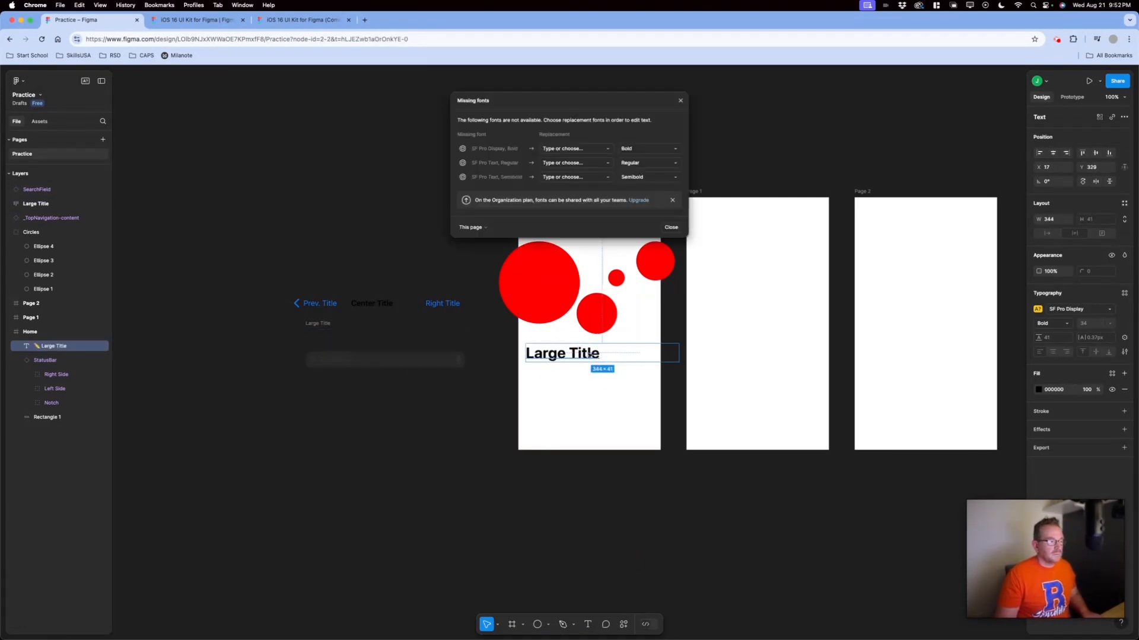
pyautogui.click(681, 103)
pyautogui.click(1097, 310)
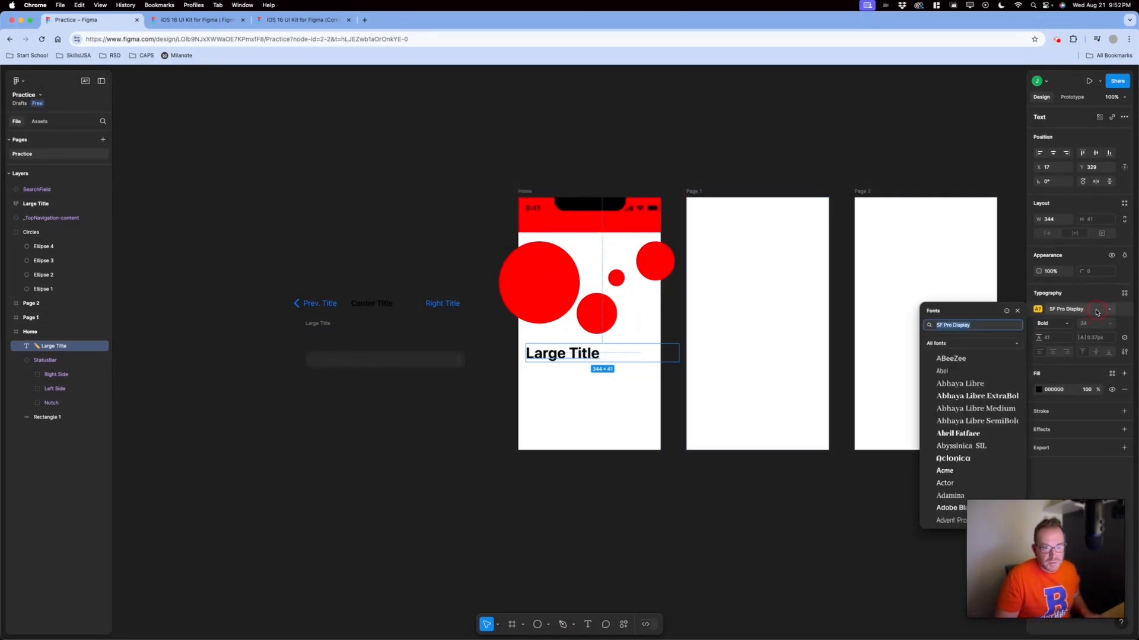
pyautogui.click(959, 358)
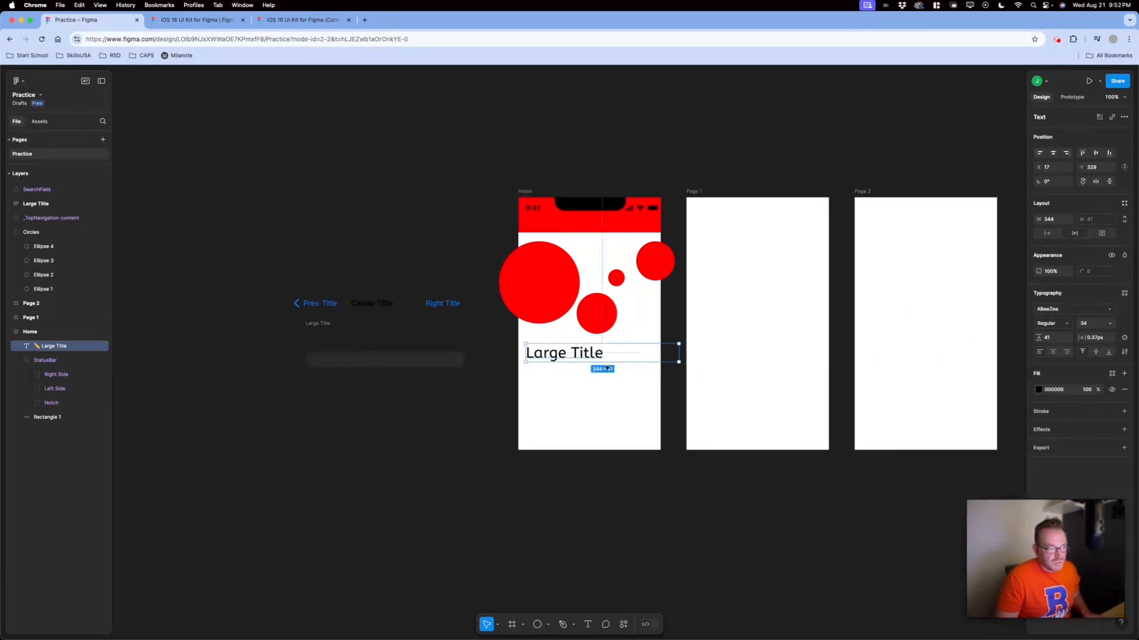
# - Change the title text to "Practice App" and nudge it up closer to the circles
pyautogui.doubleClick(578, 353)
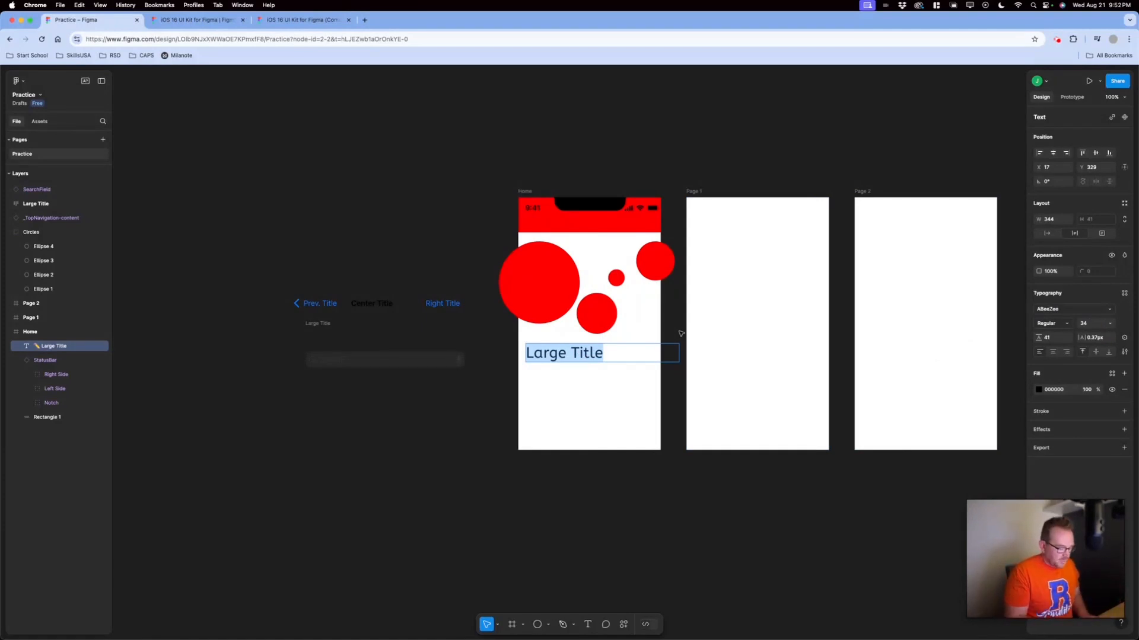
pyautogui.write('Pr')
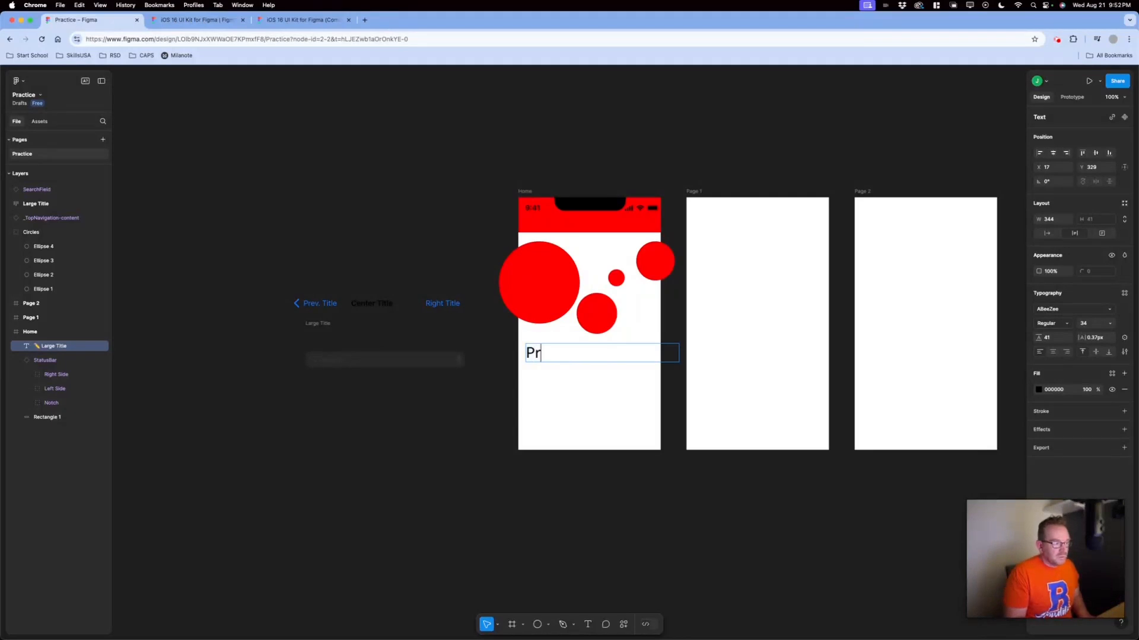
pyautogui.write('actice App')
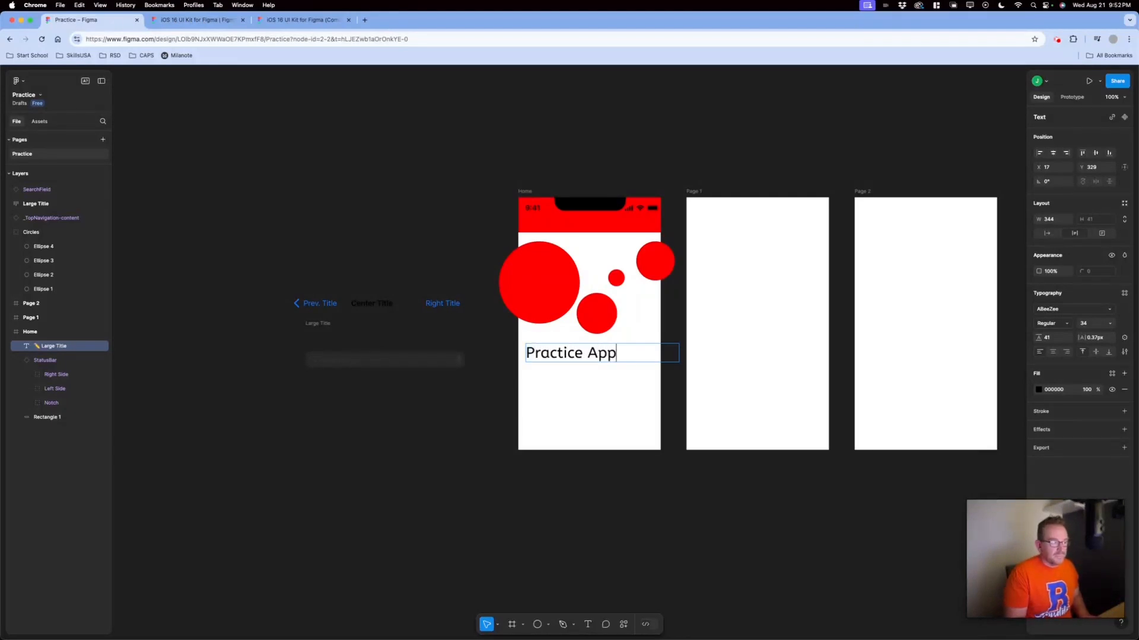
pyautogui.click(10, 40)
pyautogui.moveTo(615, 359); pyautogui.dragTo(614, 353)
pyautogui.click(426, 496)
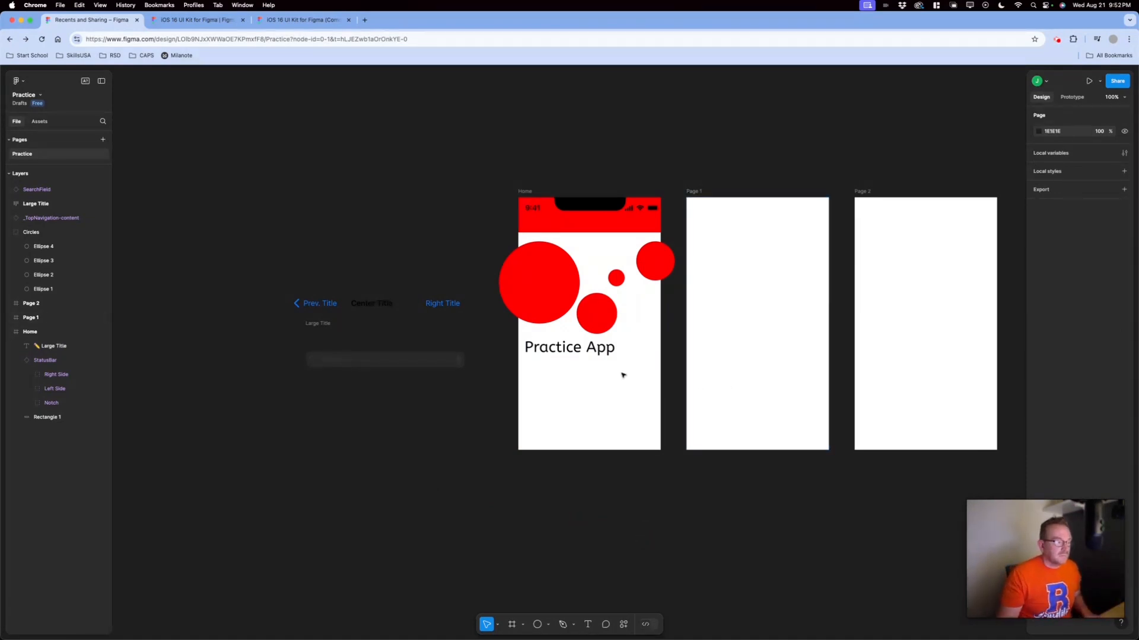
# - Centre-align the Practice App text in a 320 × 42 box and place it on Home's red header at X 0, Y 39
pyautogui.moveTo(612, 355); pyautogui.dragTo(519, 352)
pyautogui.click(1055, 353)
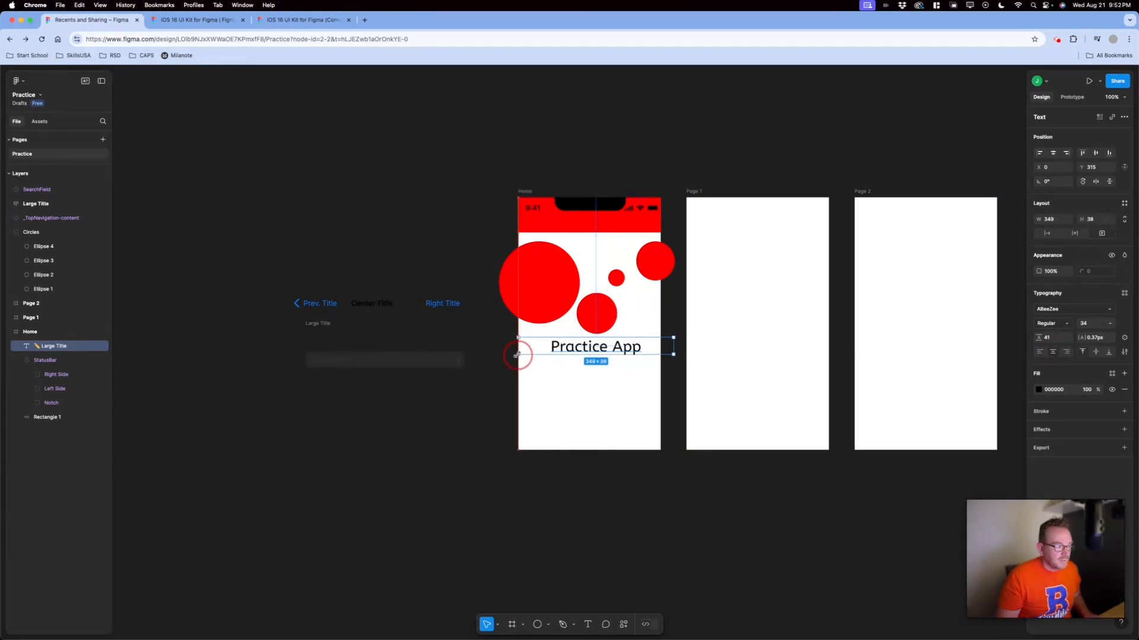
pyautogui.moveTo(673, 354); pyautogui.dragTo(619, 225)
pyautogui.click(682, 425)
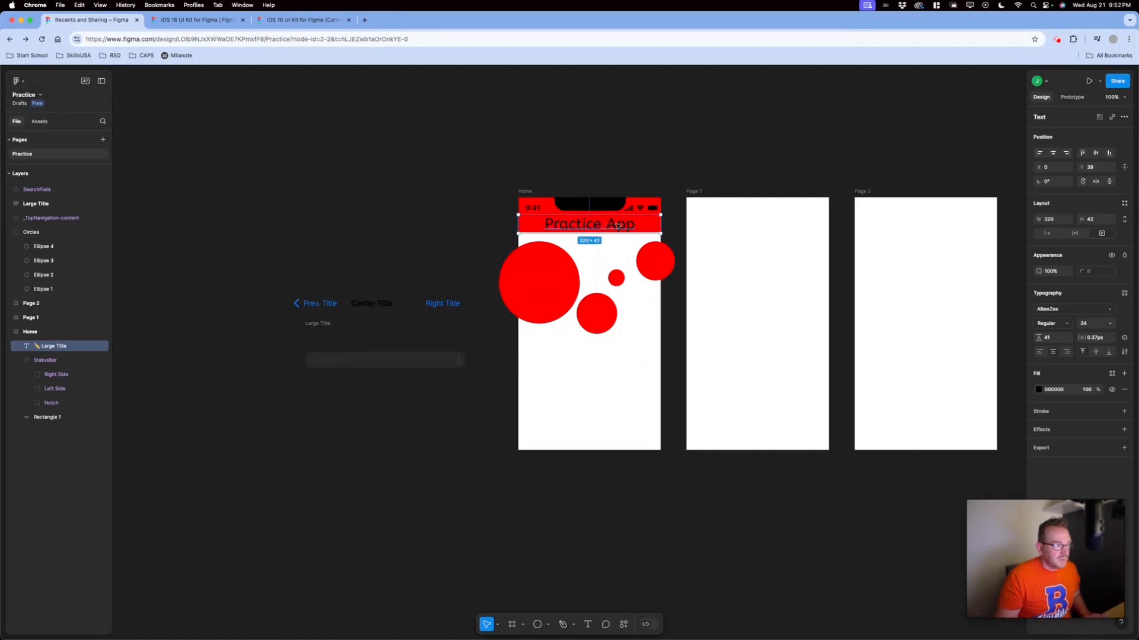
# - Set the Practice App text's fill color to white, FFFFFF
pyautogui.click(1055, 394)
pyautogui.click(1038, 391)
pyautogui.moveTo(937, 432); pyautogui.dragTo(893, 397)
pyautogui.click(734, 477)
pyautogui.click(606, 228)
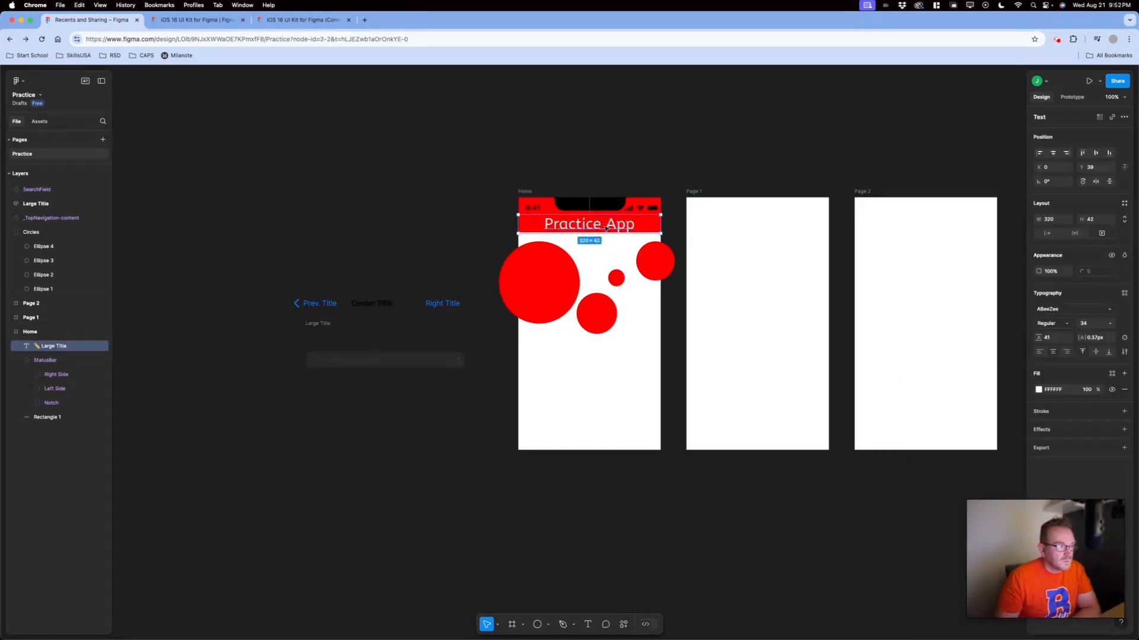
pyautogui.click(1050, 323)
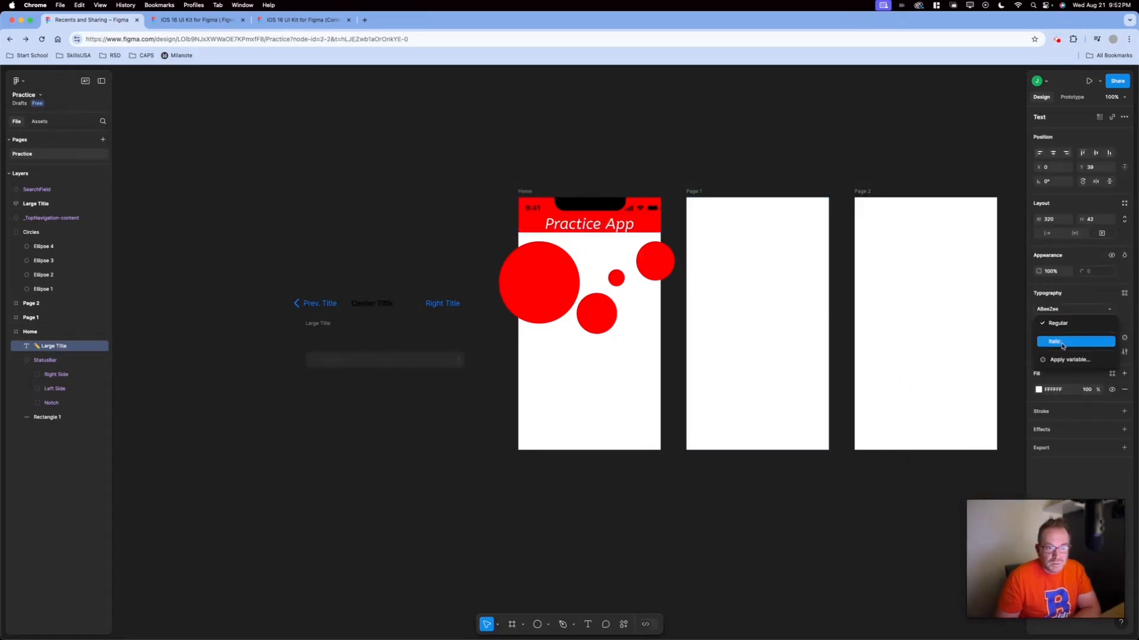
pyautogui.click(1065, 311)
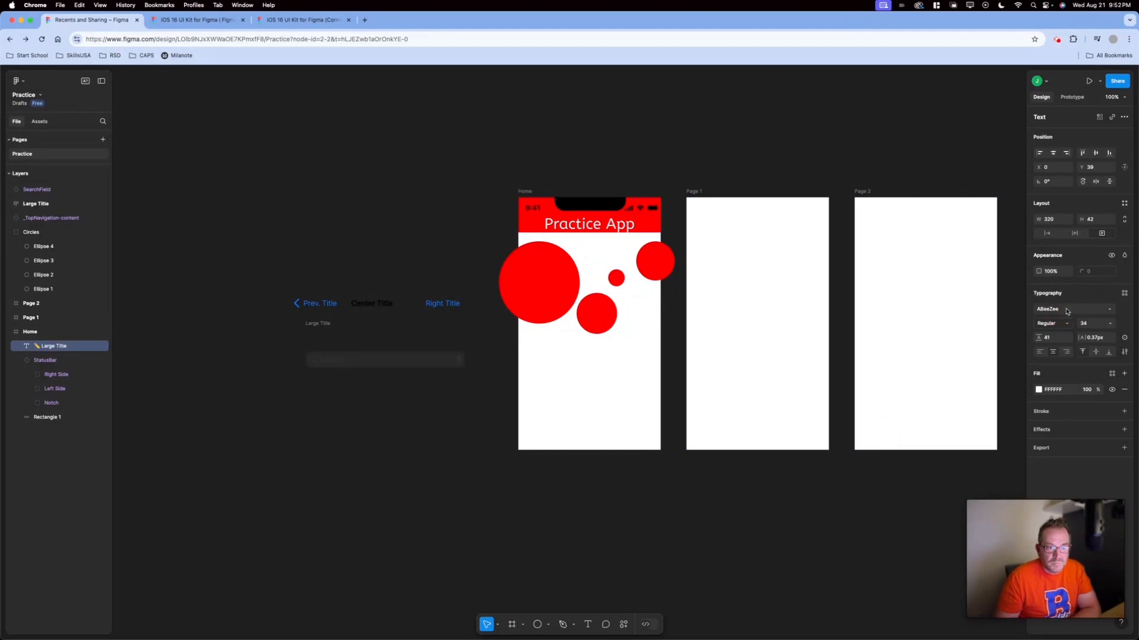
pyautogui.click(808, 539)
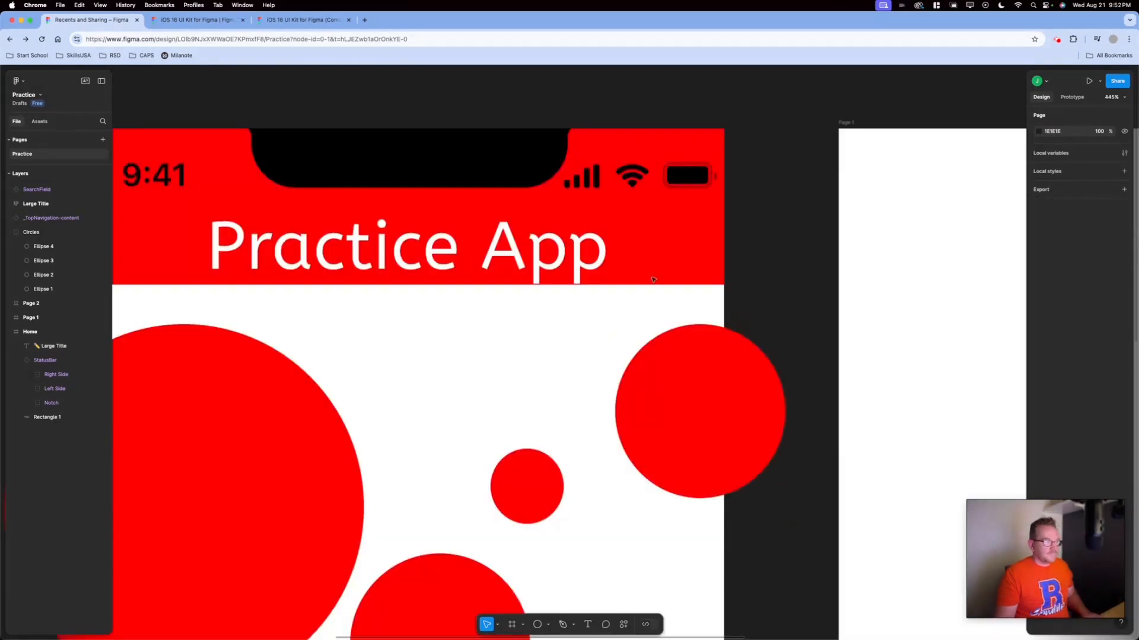
# - Move the Practice App title up slightly within Home's red header
pyautogui.scroll(10, 526, 191)
pyautogui.moveTo(434, 252); pyautogui.dragTo(435, 240)
pyautogui.click(761, 207)
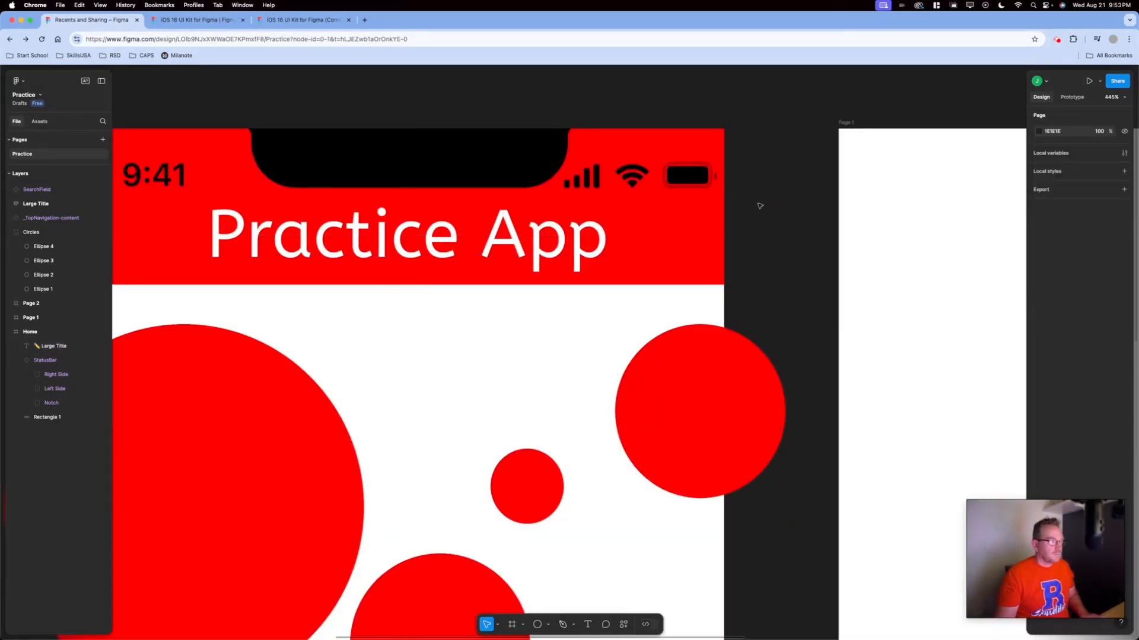
pyautogui.scroll(-15, 510, 239)
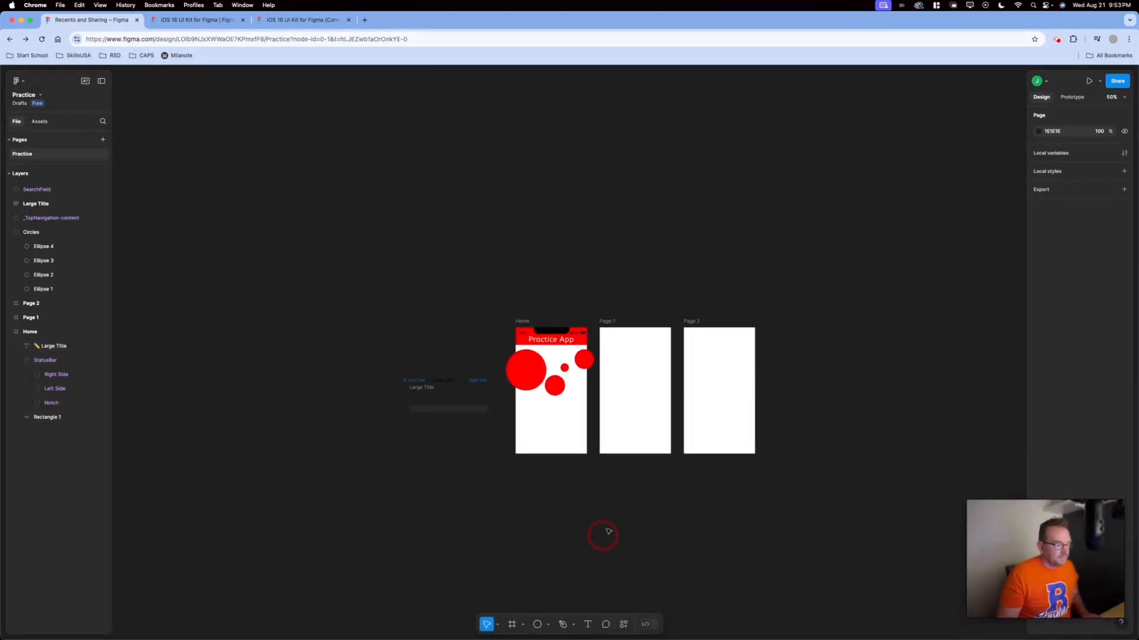
pyautogui.moveTo(474, 288); pyautogui.dragTo(658, 495)
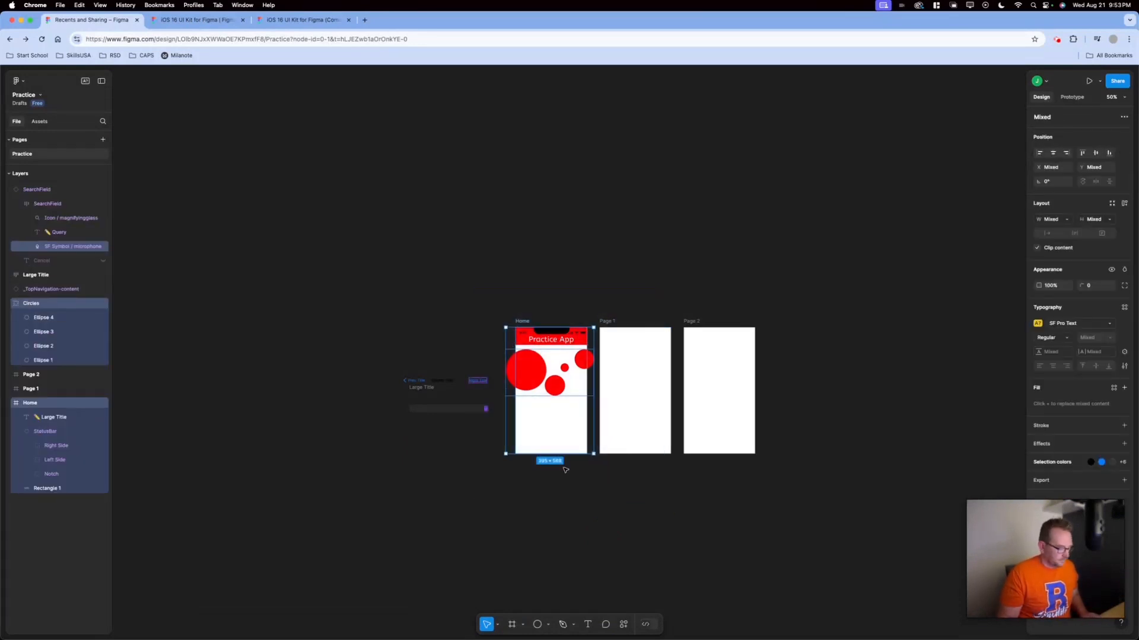
pyautogui.moveTo(471, 276); pyautogui.dragTo(663, 513)
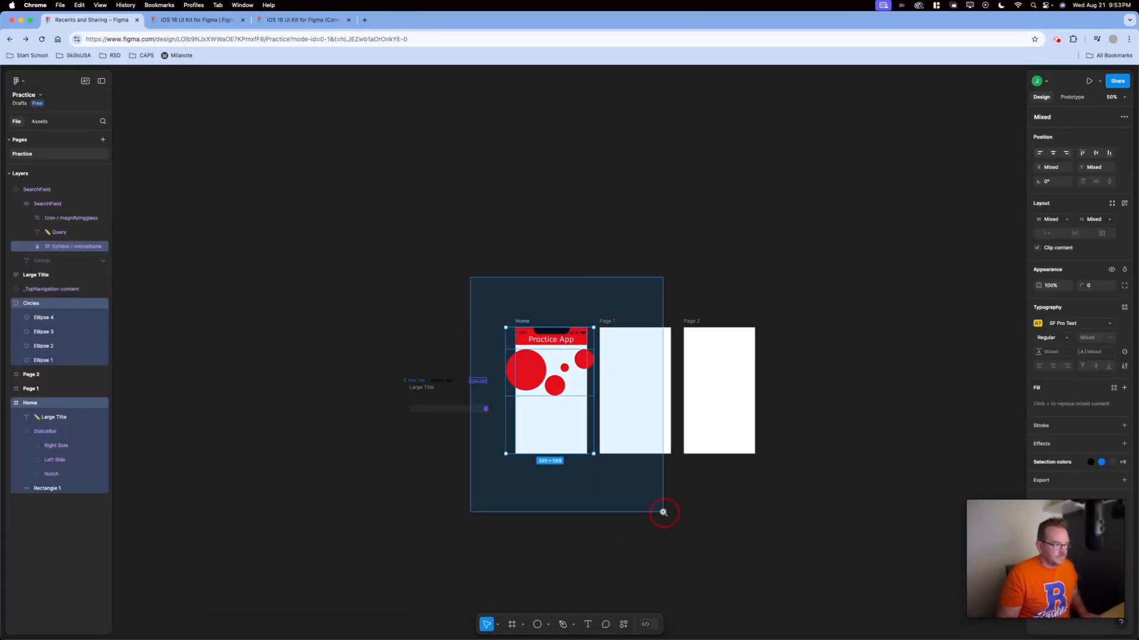
pyautogui.click(562, 538)
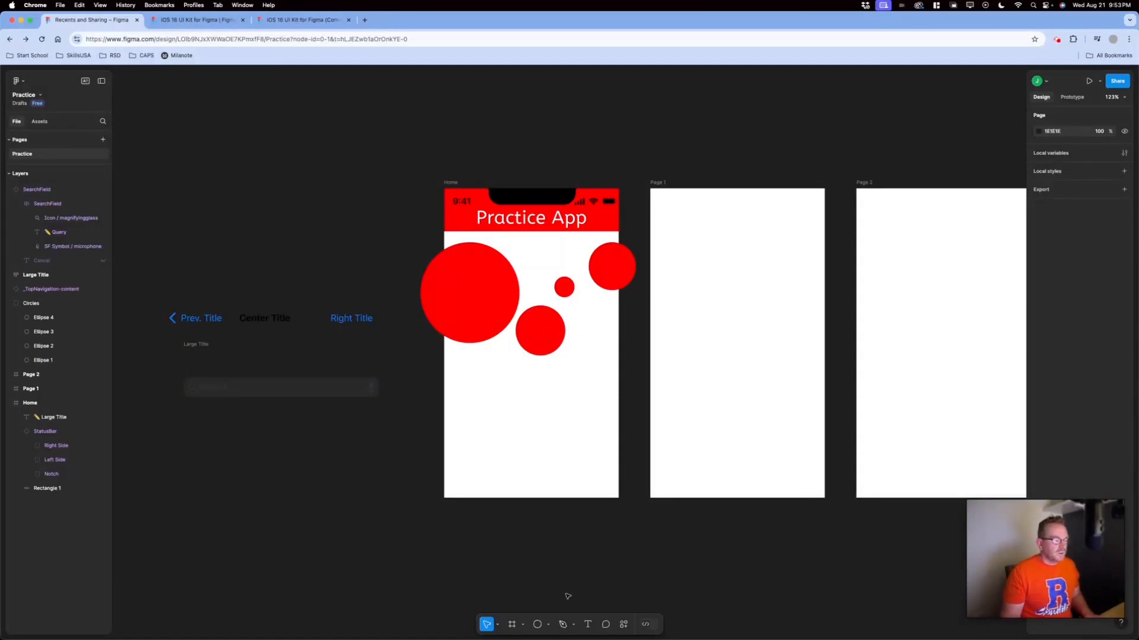
# - Draw a rectangle about 159 × 63 centred below the circles on Home and set its corner radius to 10
pyautogui.click(548, 625)
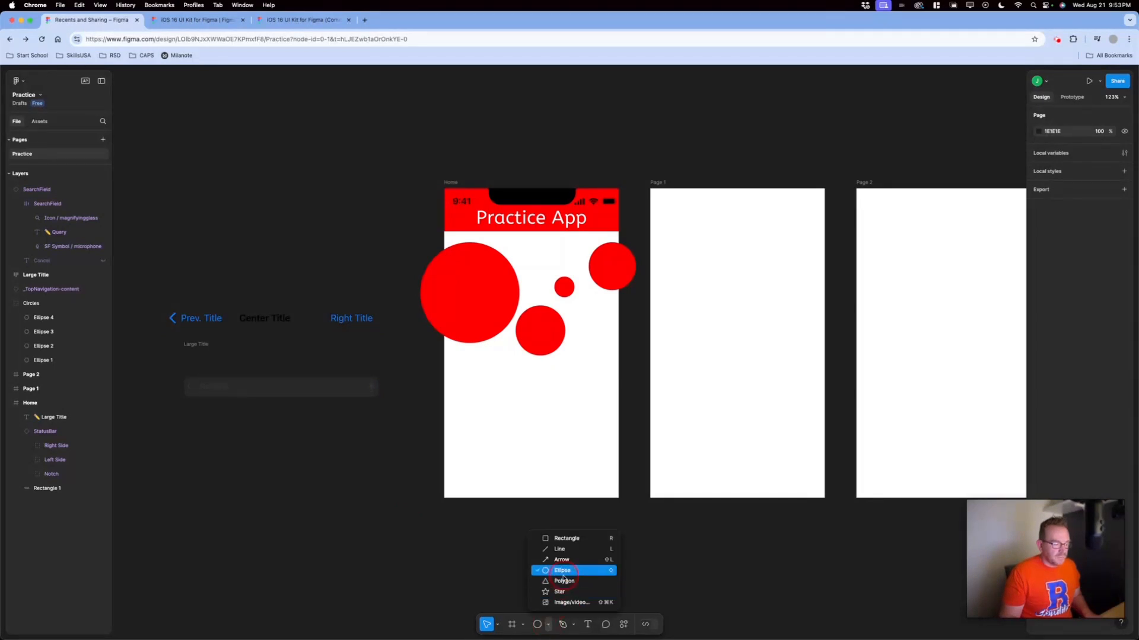
pyautogui.click(568, 538)
pyautogui.moveTo(487, 387); pyautogui.dragTo(574, 421)
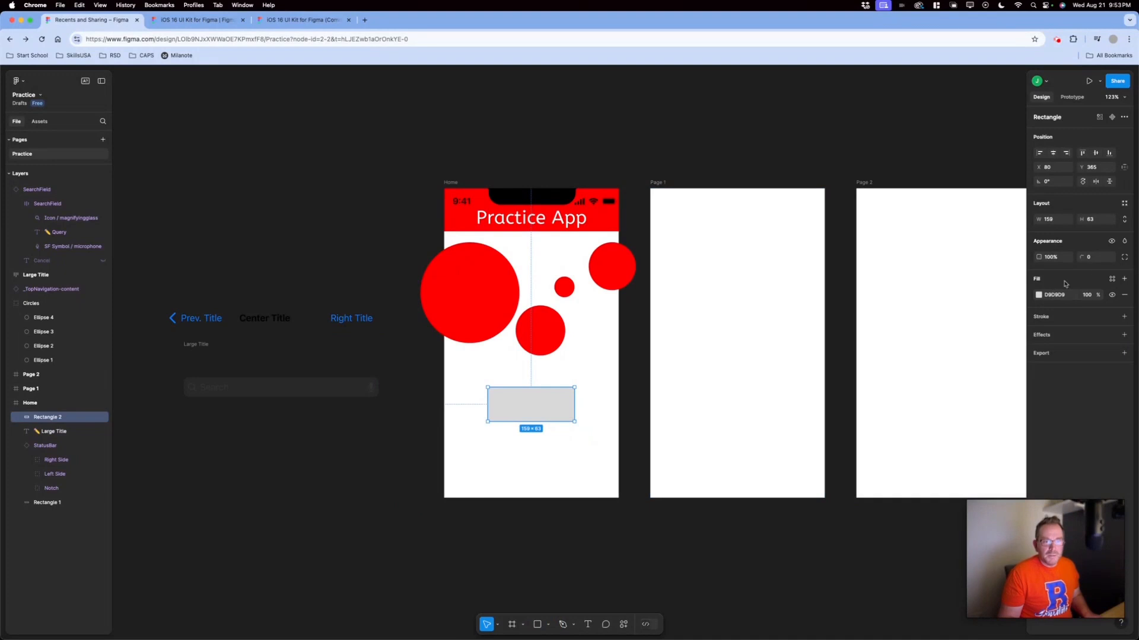
pyautogui.moveTo(1082, 257); pyautogui.dragTo(37, 260)
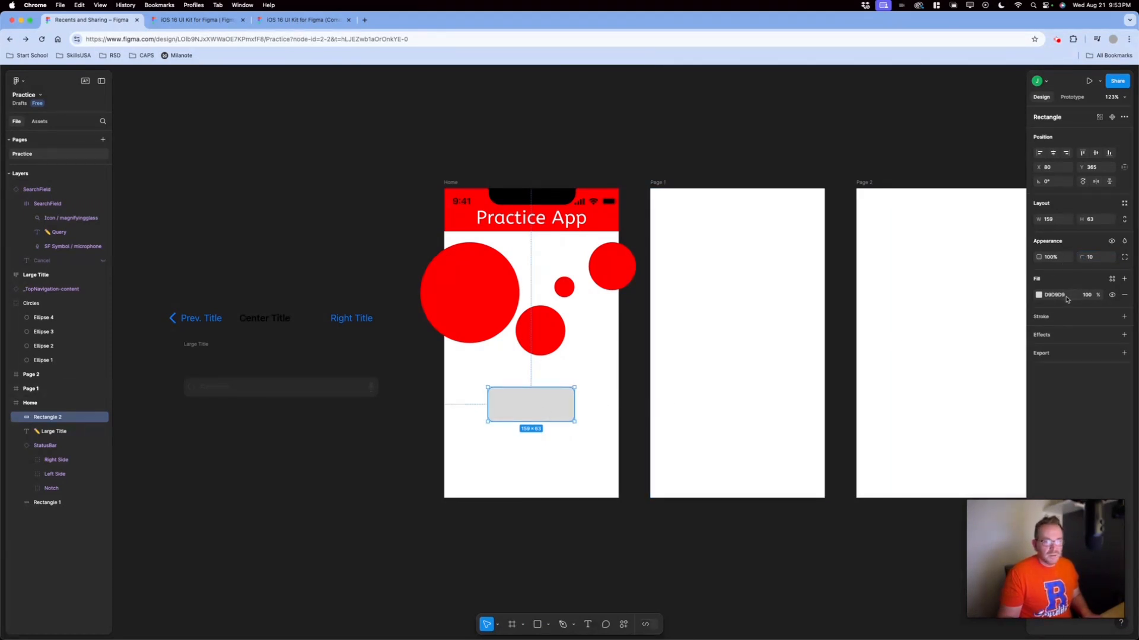
# - Fill the rounded rectangle with the red sampled from the large circle and darken it to A60000
pyautogui.click(1046, 295)
pyautogui.click(1039, 295)
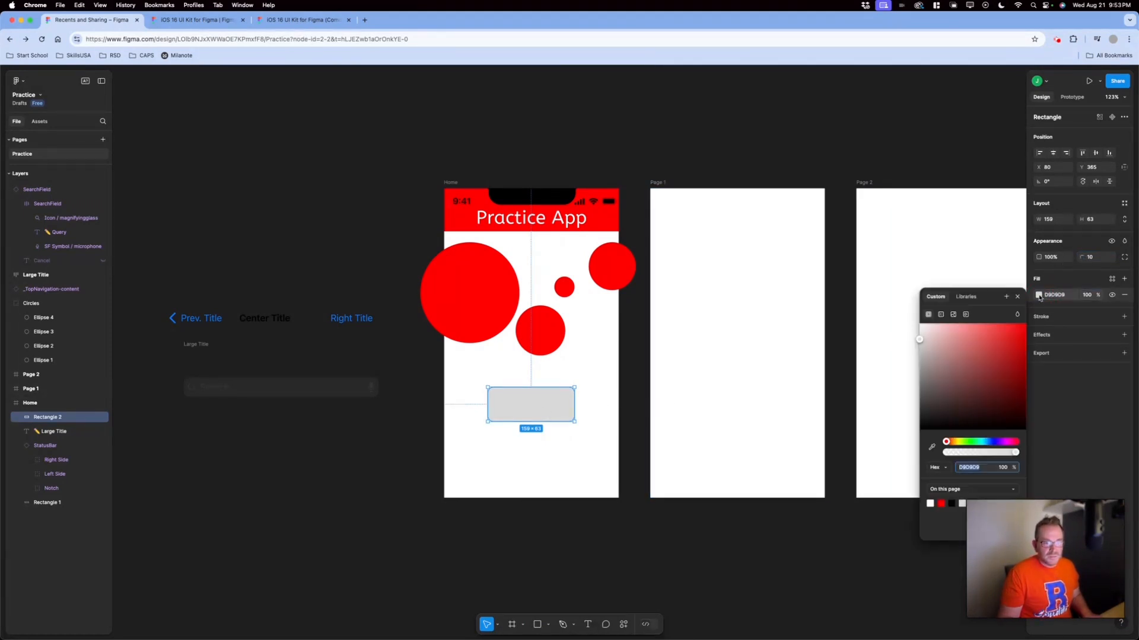
pyautogui.click(932, 448)
pyautogui.press('Escape')
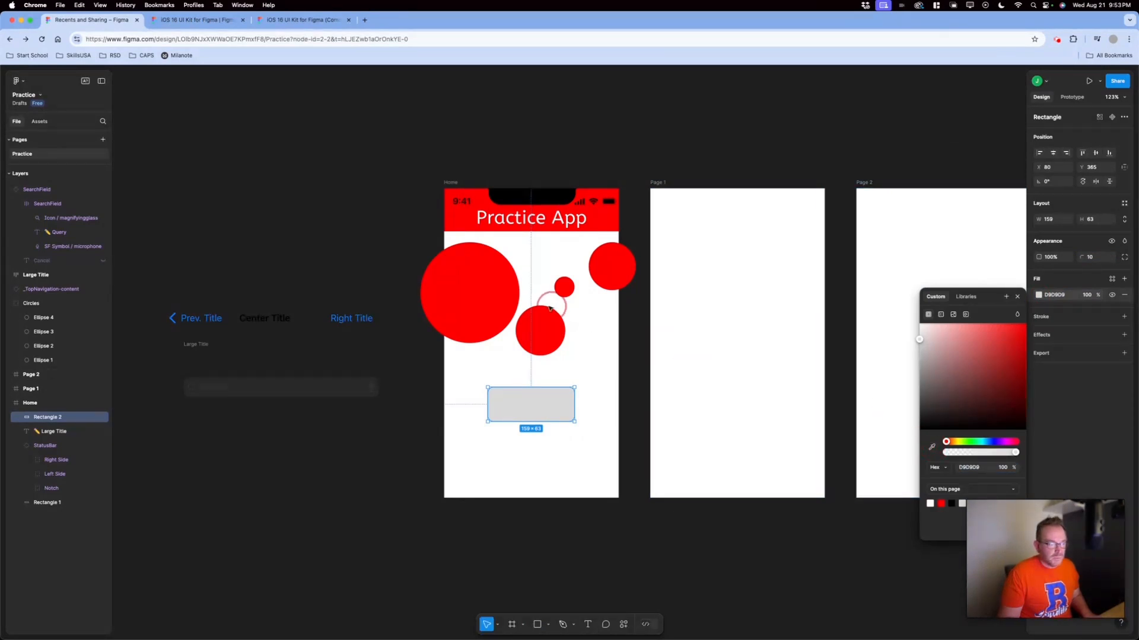
pyautogui.click(932, 447)
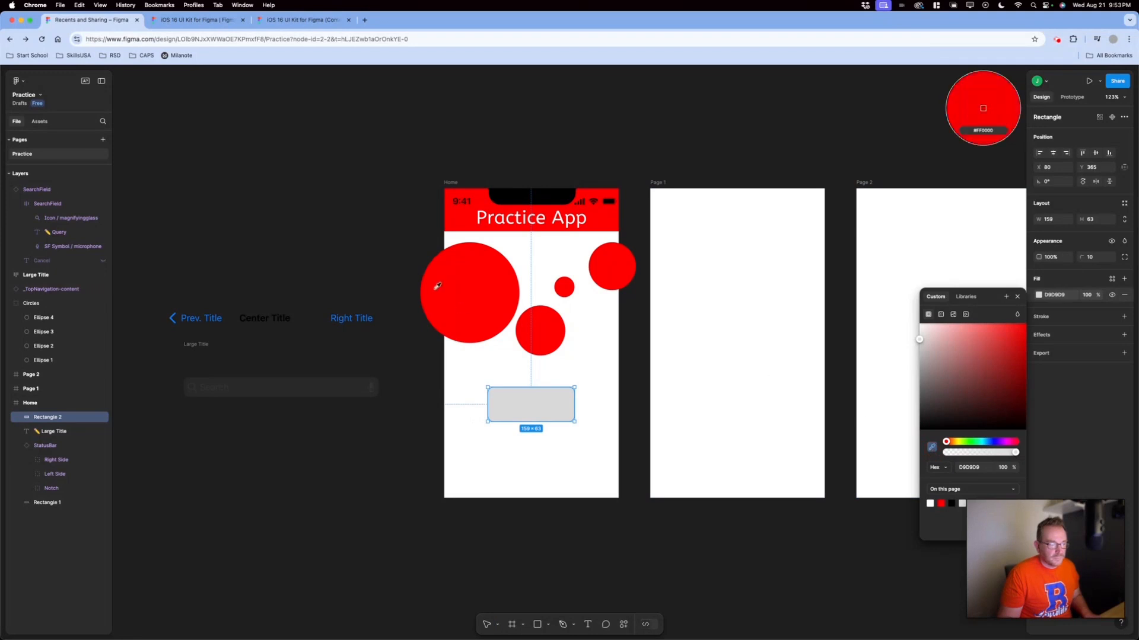
pyautogui.click(469, 288)
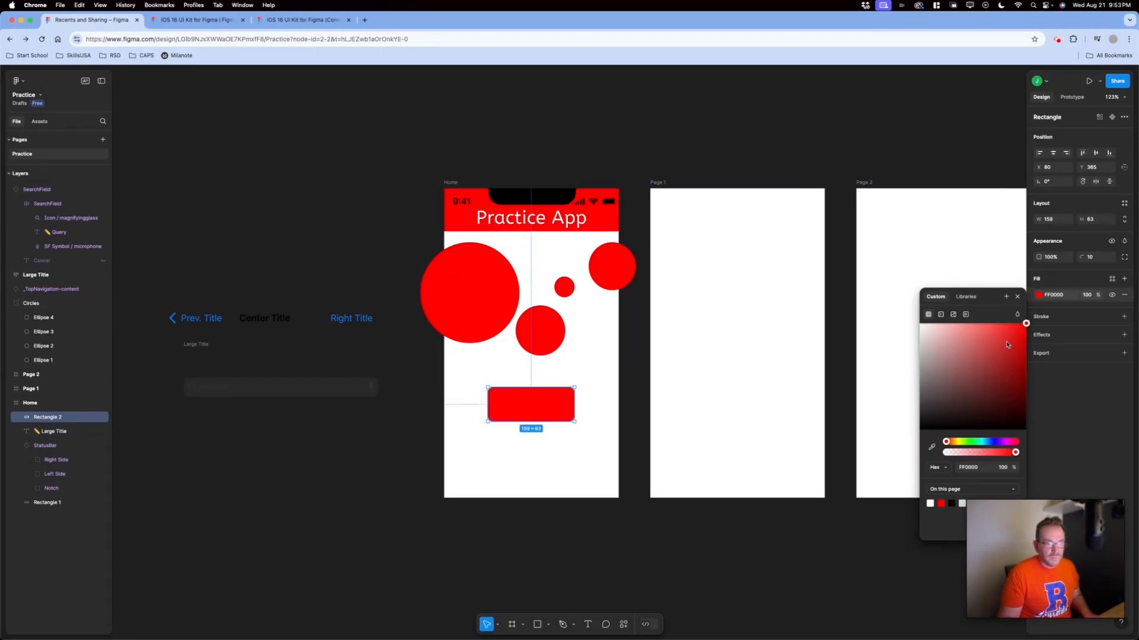
pyautogui.moveTo(1012, 344); pyautogui.dragTo(1033, 368)
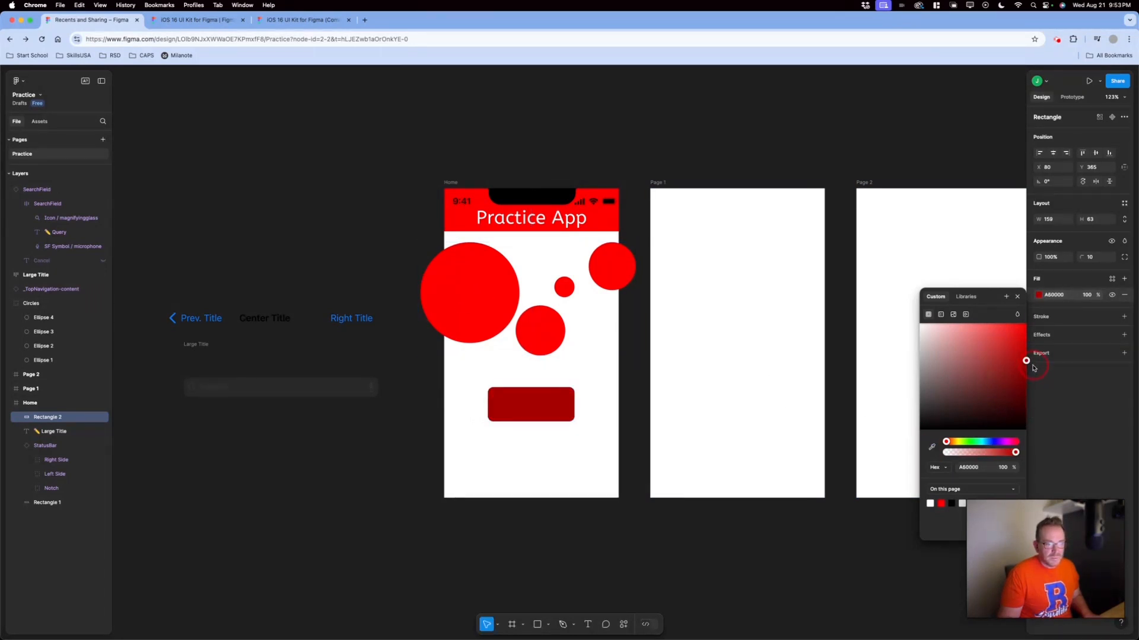
pyautogui.click(643, 533)
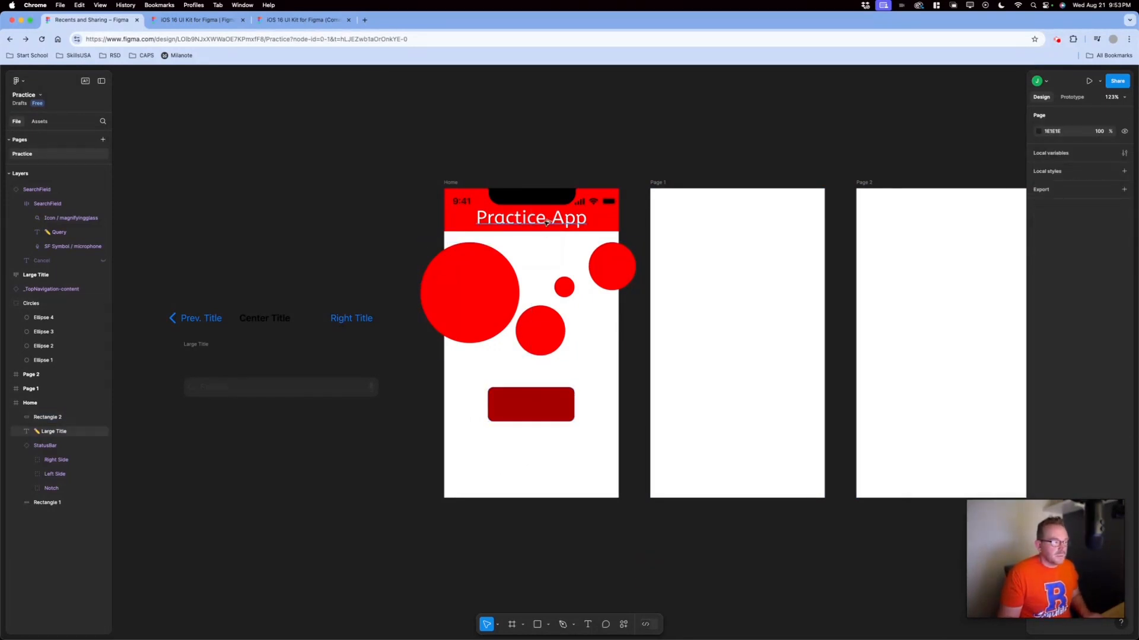
# - Duplicate the Practice App text onto the dark red button at X 0, Y 375 and bring the copy to the front
pyautogui.moveTo(546, 222); pyautogui.dragTo(544, 402)
pyautogui.hotkey('ctrl', 'Tab')
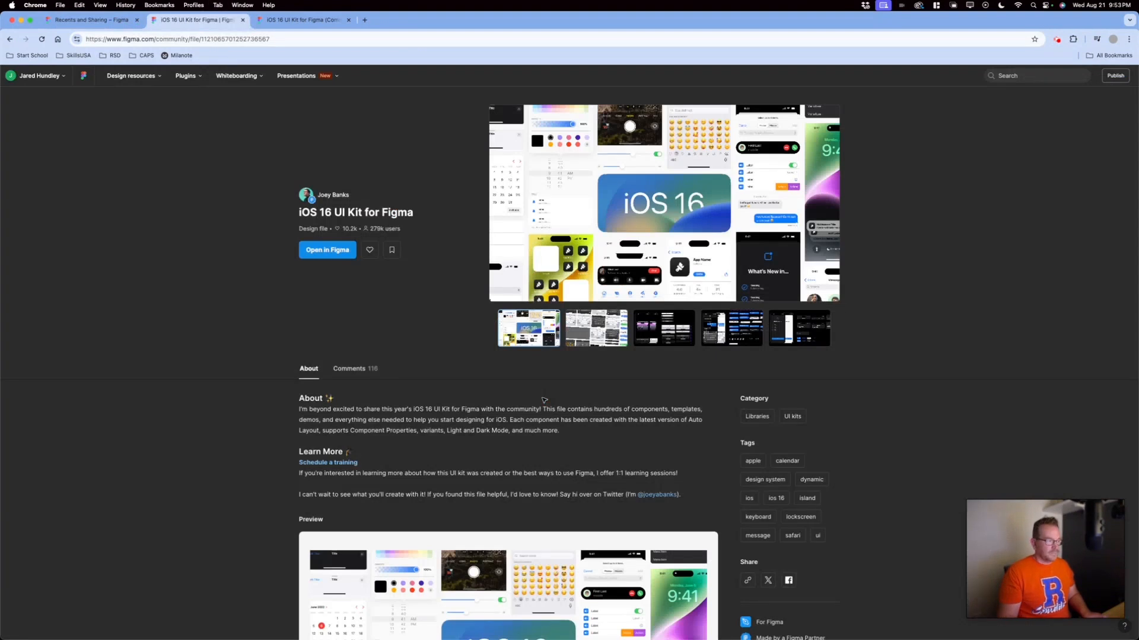
pyautogui.click(89, 20)
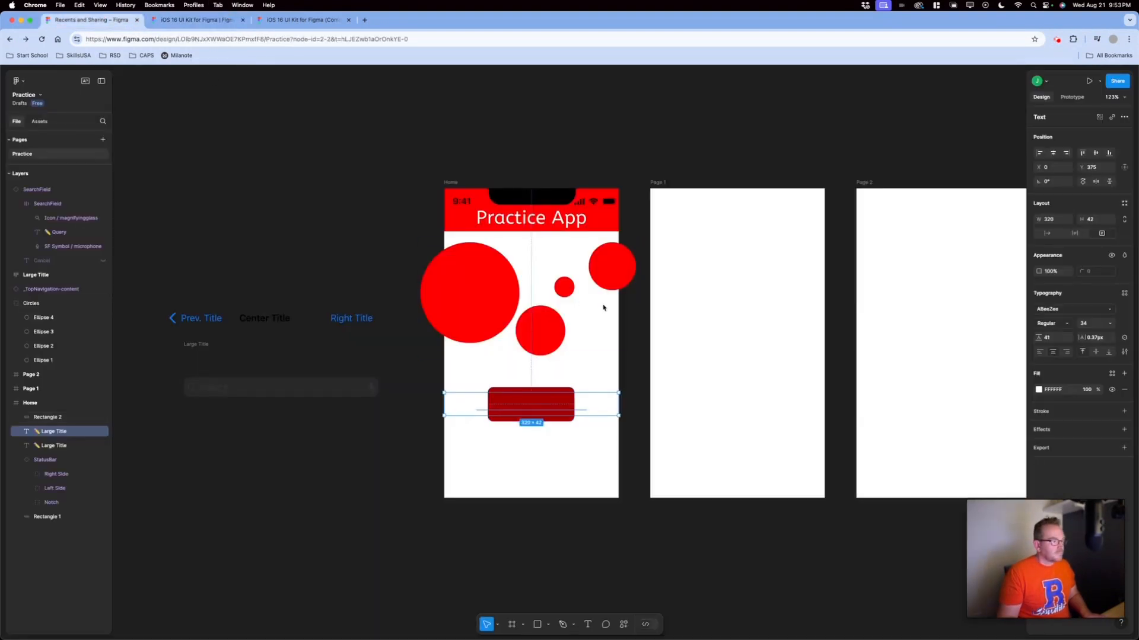
pyautogui.rightClick(554, 410)
pyautogui.moveTo(579, 406)
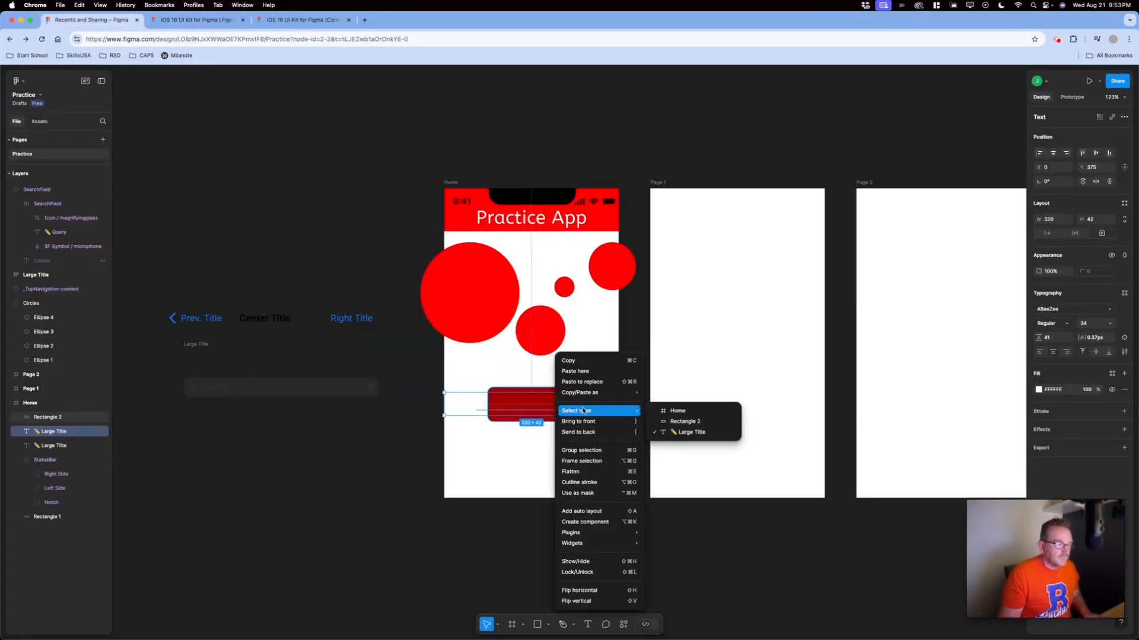
pyautogui.click(587, 423)
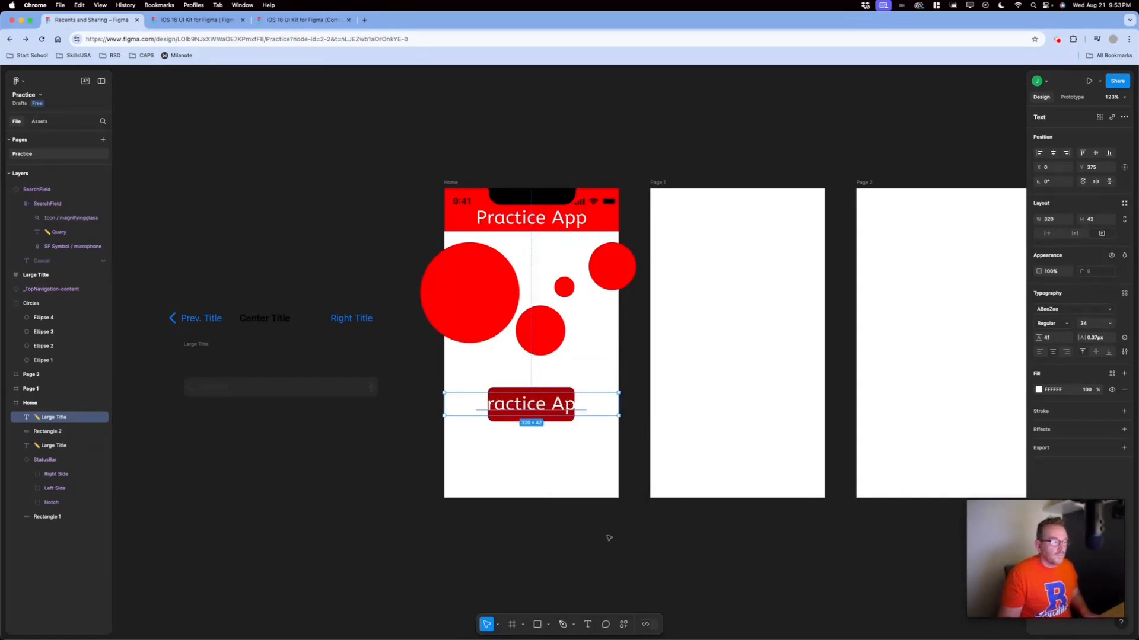
# - Change the copied text on the dark red button to "Tap Here"
pyautogui.doubleClick(557, 407)
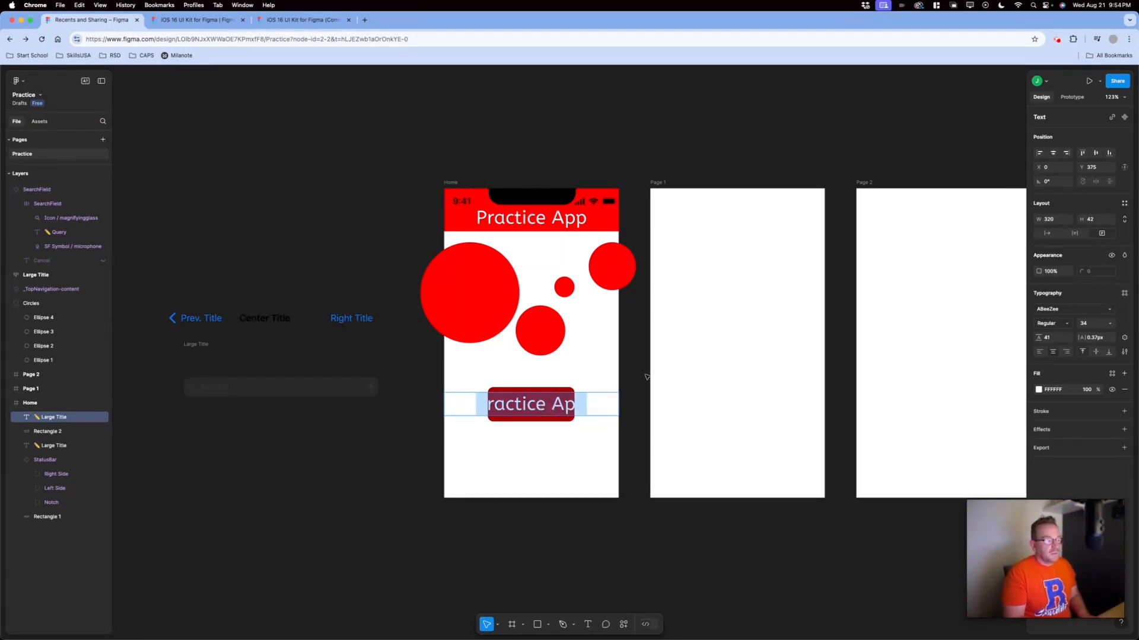
pyautogui.write('Tap Here')
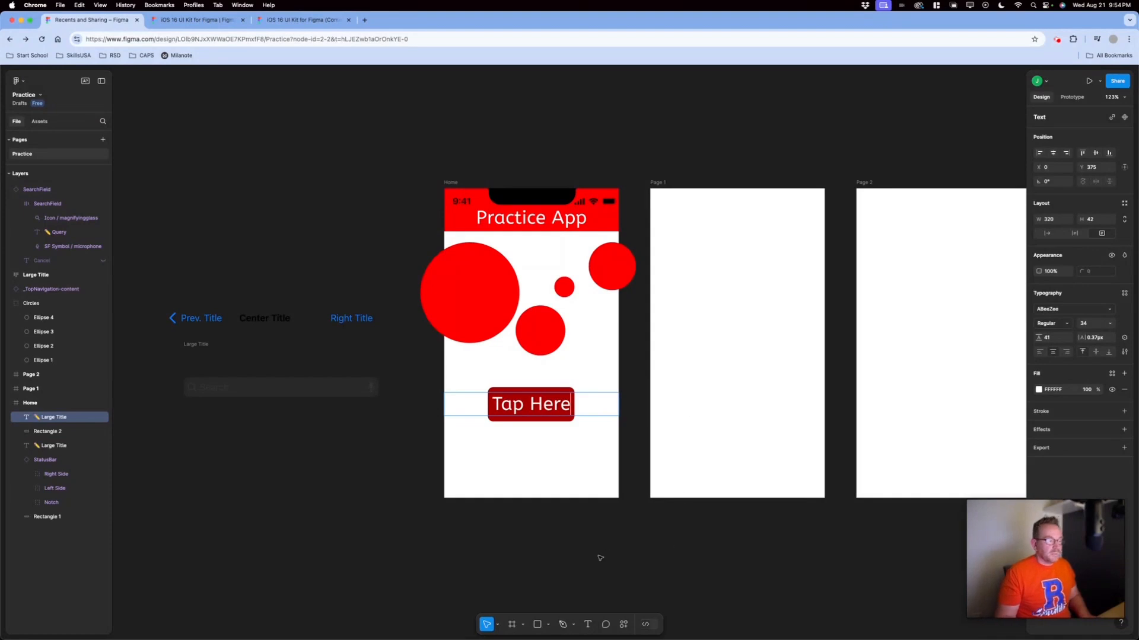
pyautogui.press('Escape')
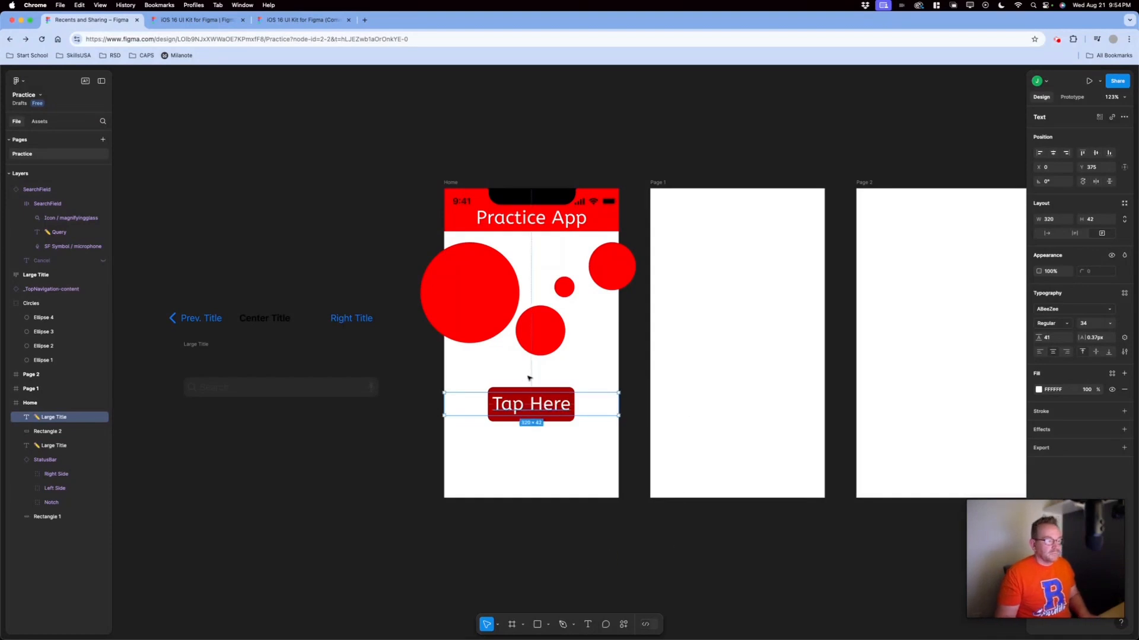
# - Add a drop shadow effect to the dark red button rectangle behind the Tap Here text
pyautogui.click(549, 376)
pyautogui.click(571, 390)
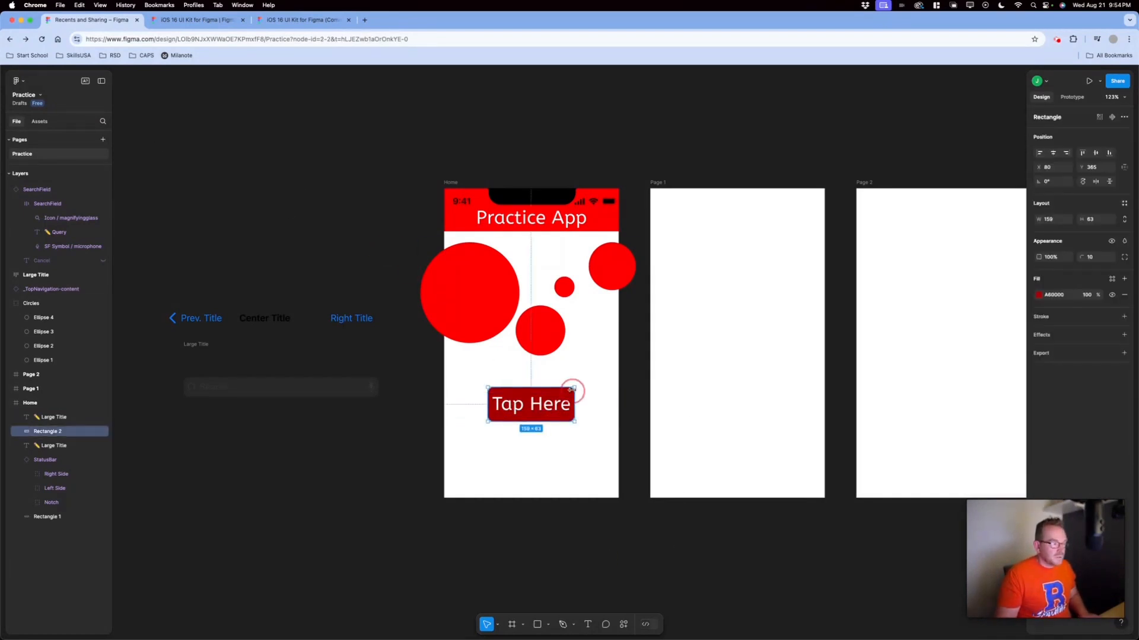
pyautogui.click(1044, 336)
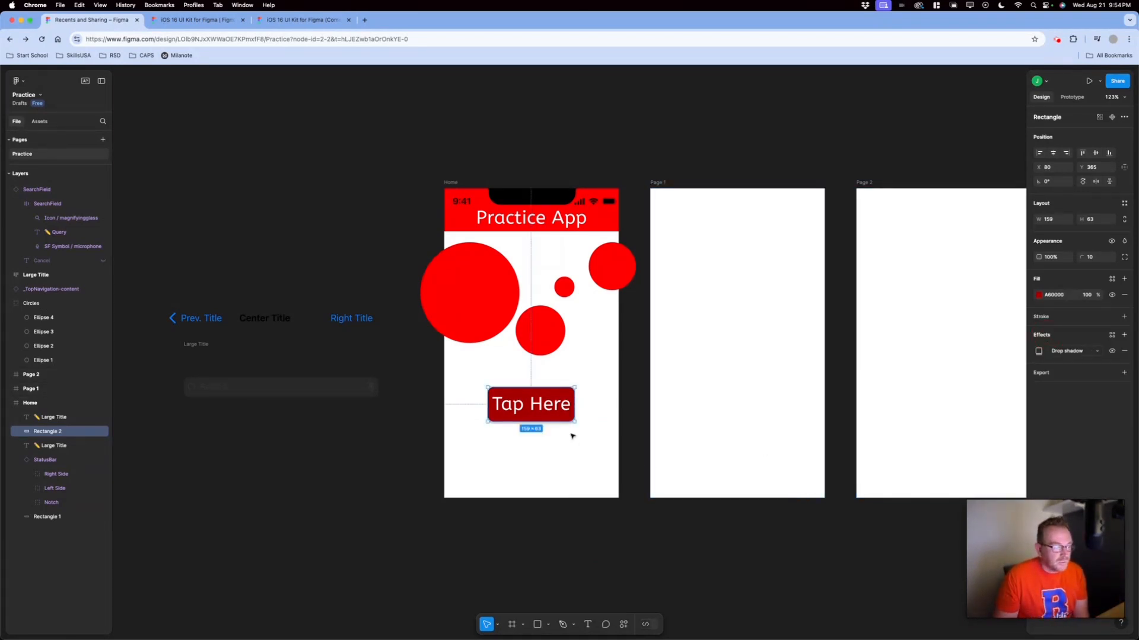
pyautogui.click(1094, 354)
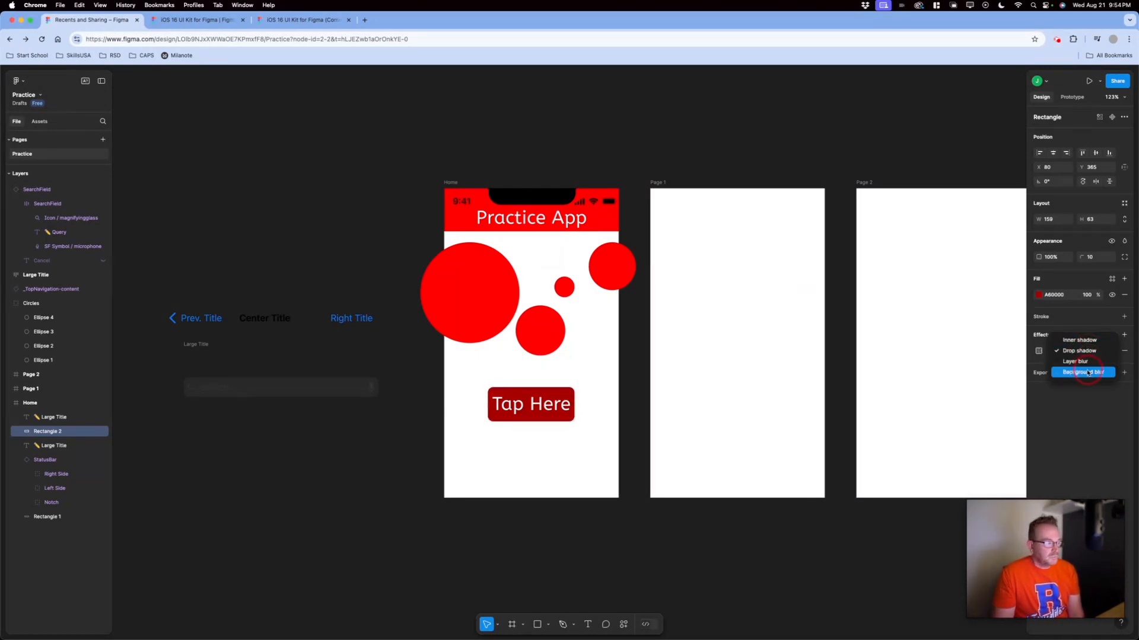
pyautogui.click(882, 505)
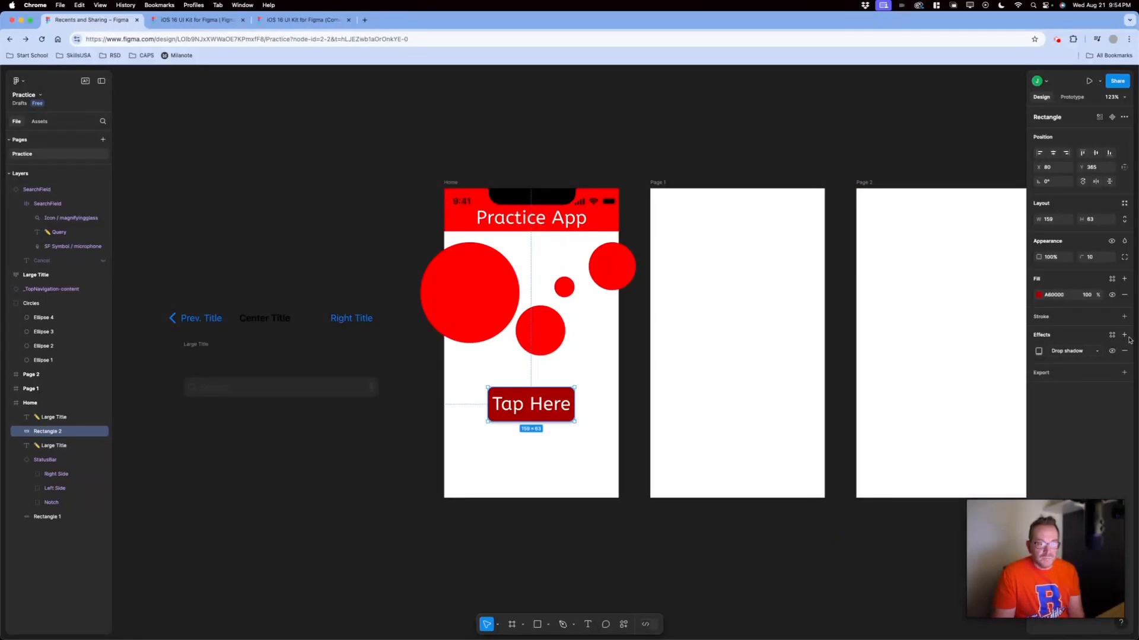
pyautogui.click(638, 550)
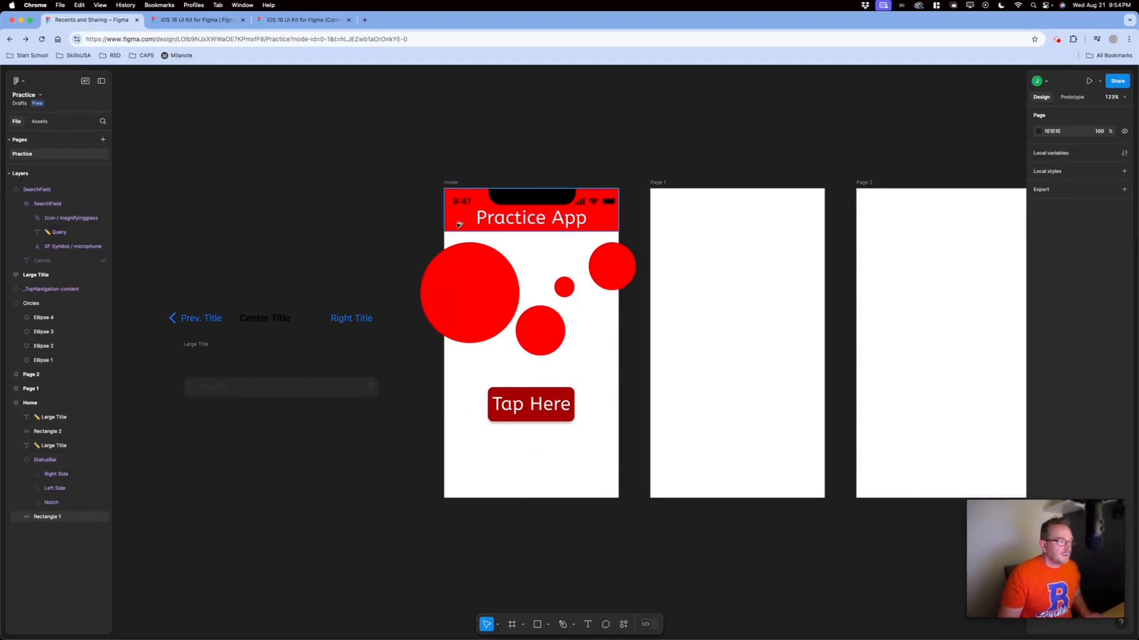
# - Duplicate Home's red header rectangle to the frame's bottom edge and reduce the copy's height to 15
pyautogui.moveTo(458, 226); pyautogui.dragTo(455, 491)
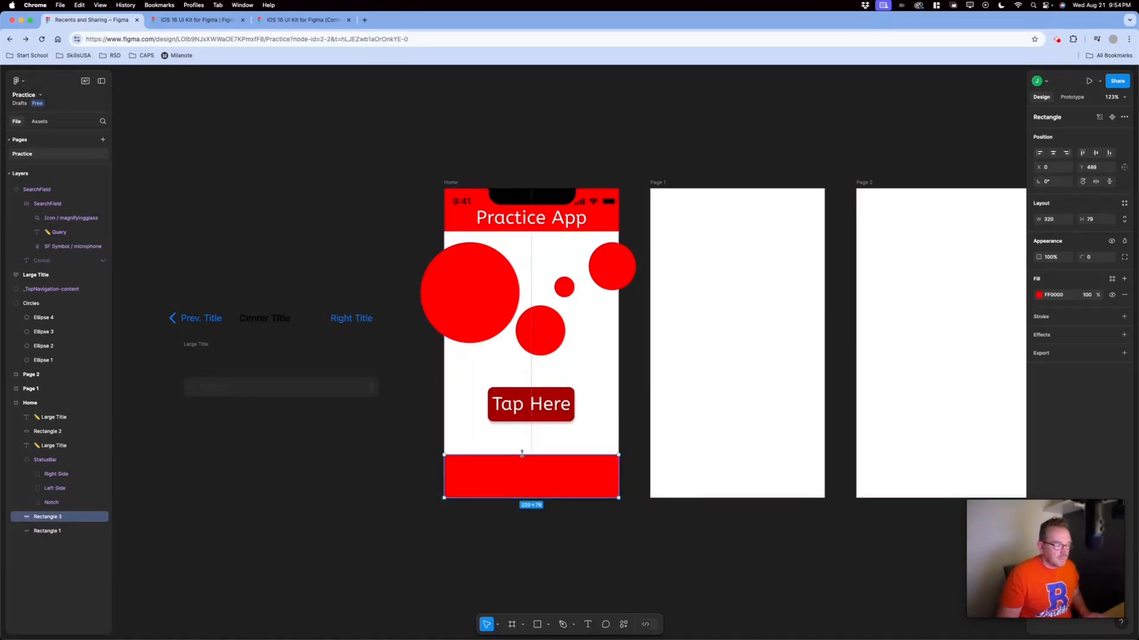
pyautogui.moveTo(528, 457); pyautogui.dragTo(528, 490)
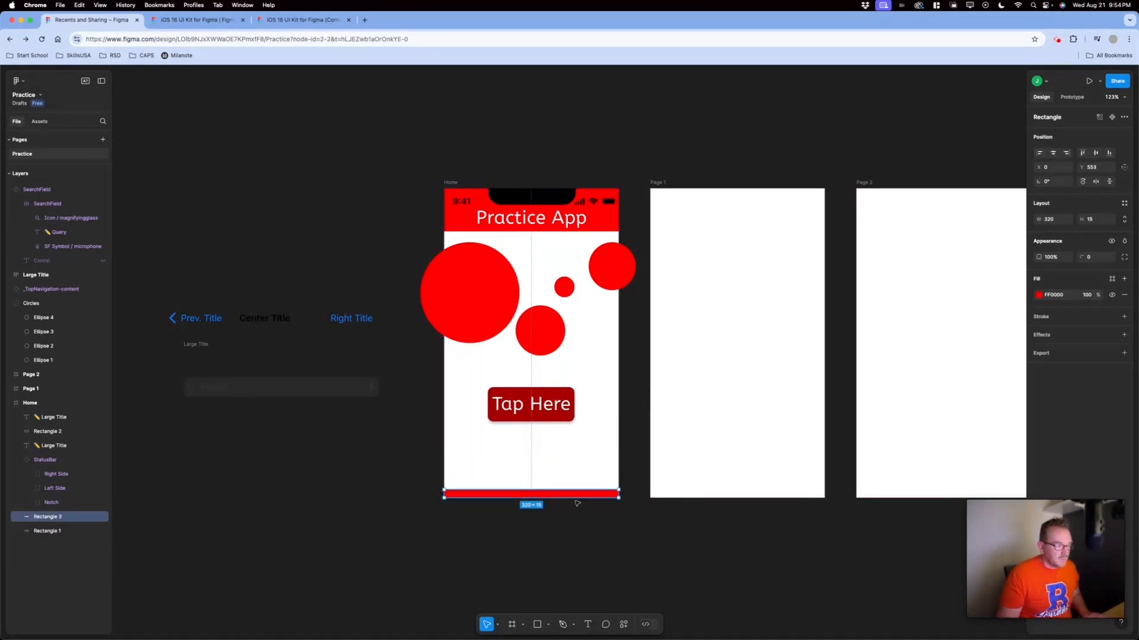
pyautogui.click(619, 524)
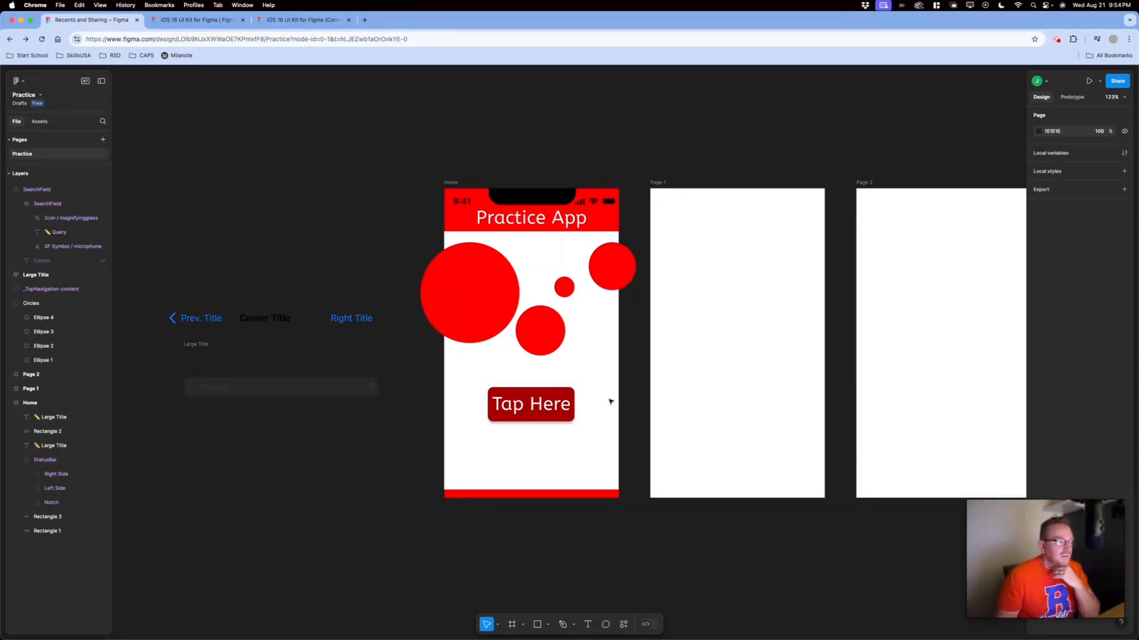
pyautogui.click(550, 405)
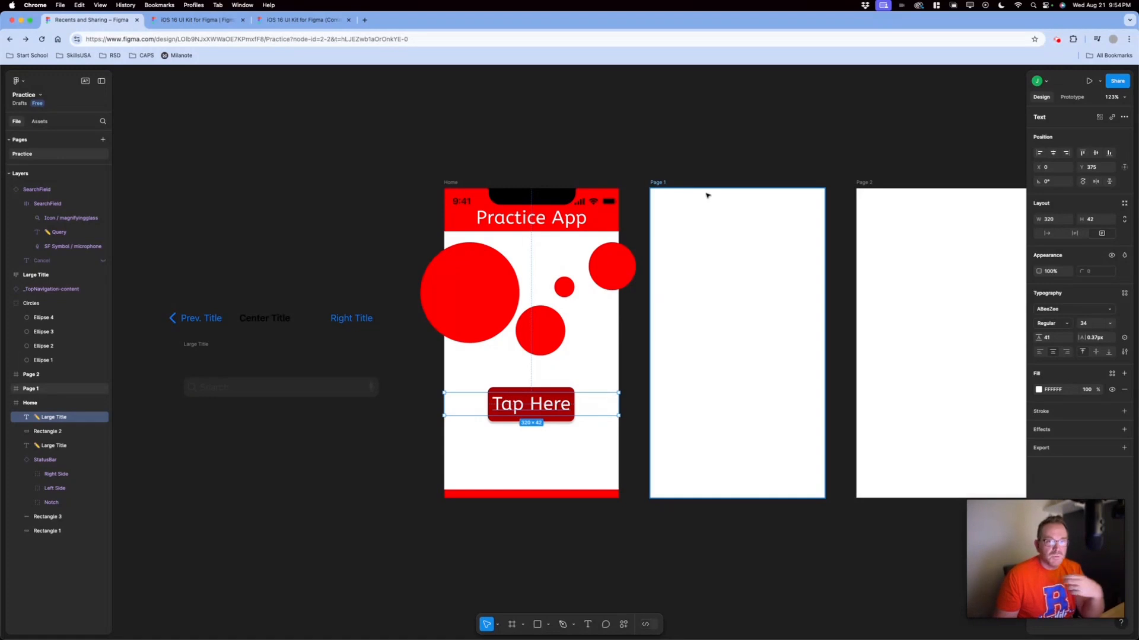
pyautogui.click(704, 137)
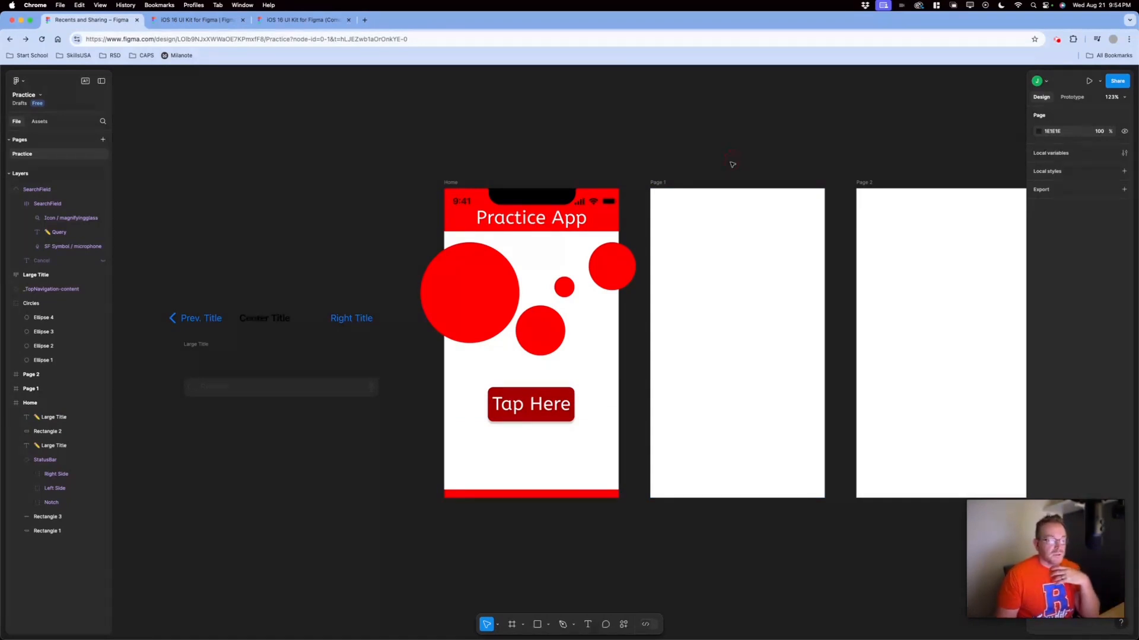
pyautogui.moveTo(741, 409); pyautogui.dragTo(579, 411)
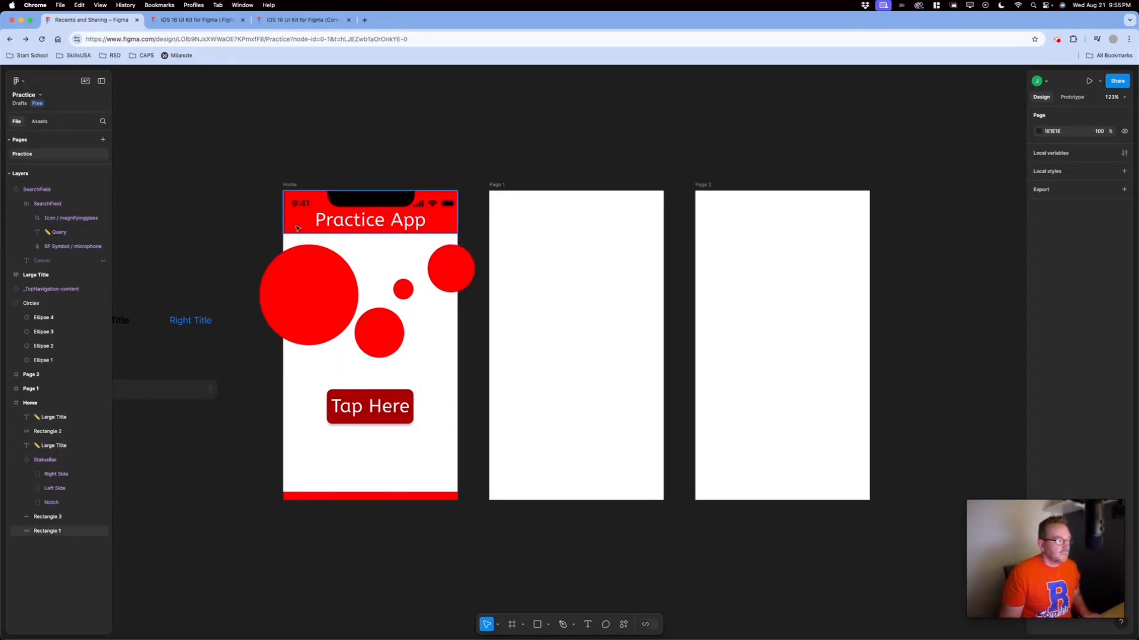
# - Duplicate Home's red header rectangle to the bottom edge of Page 1 and extend it upward over almost half of the frame
pyautogui.moveTo(298, 228); pyautogui.dragTo(501, 493)
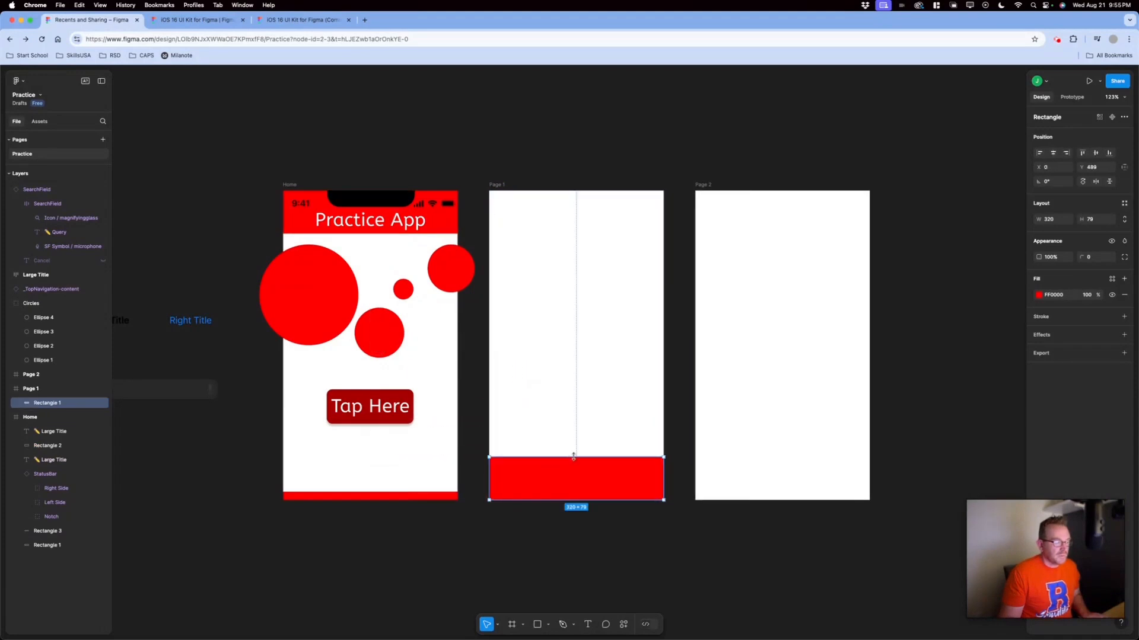
pyautogui.moveTo(572, 453); pyautogui.dragTo(573, 355)
pyautogui.click(663, 520)
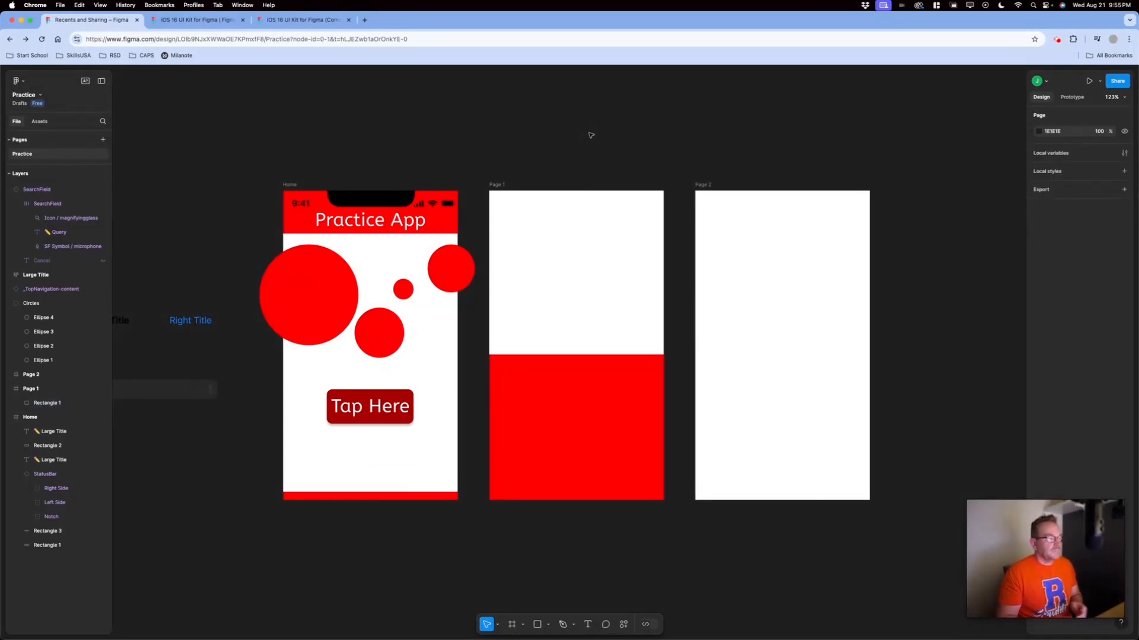
# - Duplicate the Practice App title onto Page 1 at X 0, Y 31 and set the copy's fill to black, 000000
pyautogui.moveTo(395, 221); pyautogui.dragTo(600, 224)
pyautogui.doubleClick(600, 223)
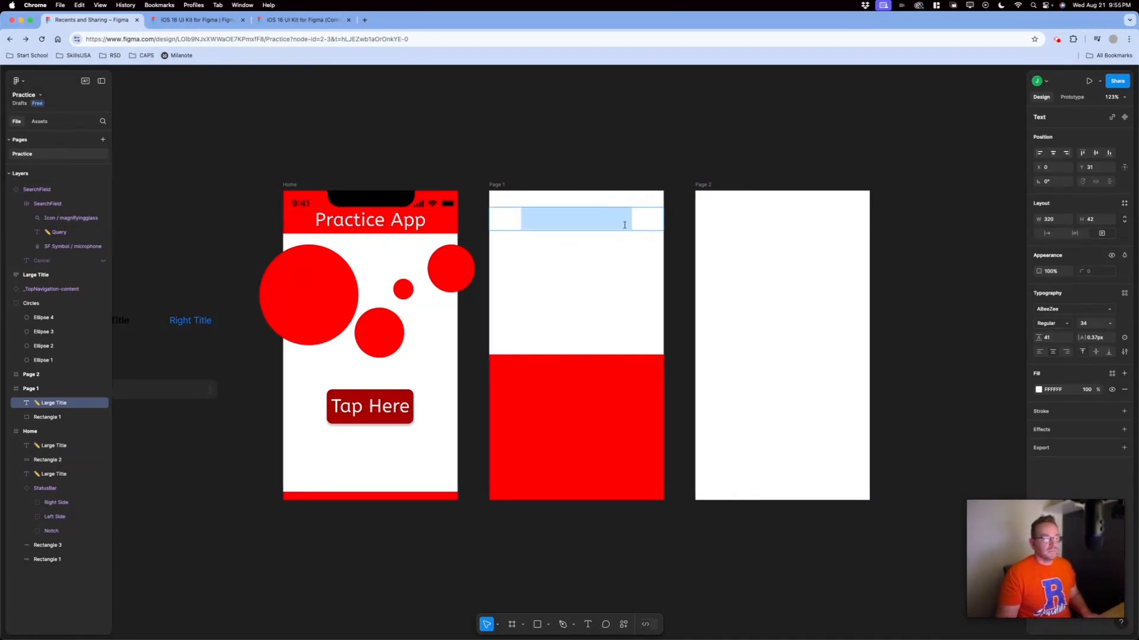
pyautogui.click(1039, 391)
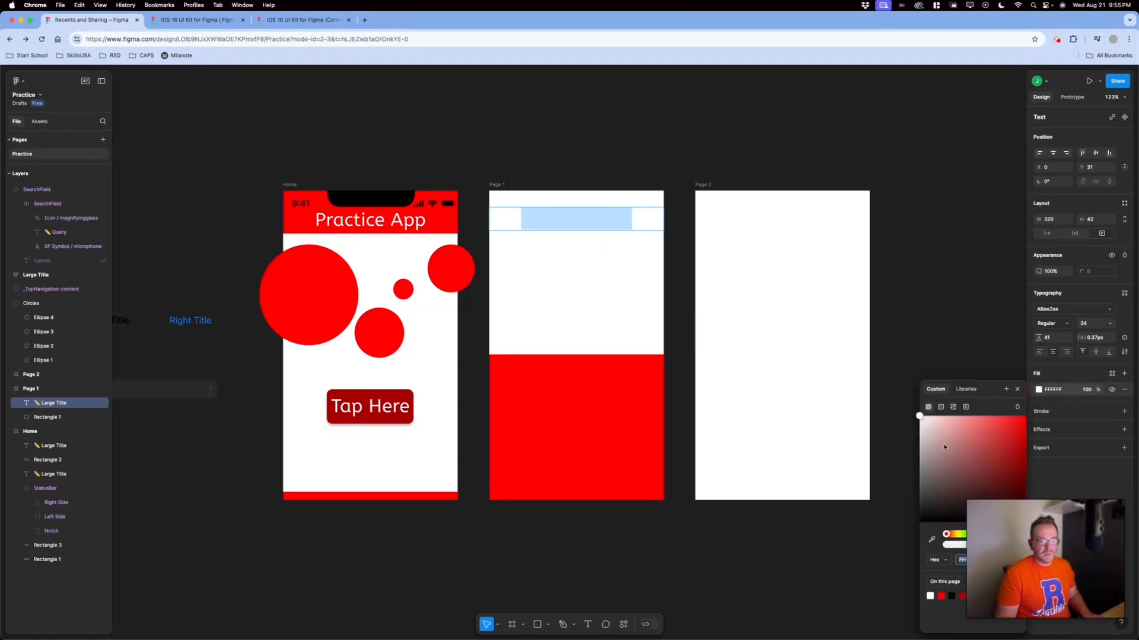
pyautogui.moveTo(944, 448); pyautogui.dragTo(918, 525)
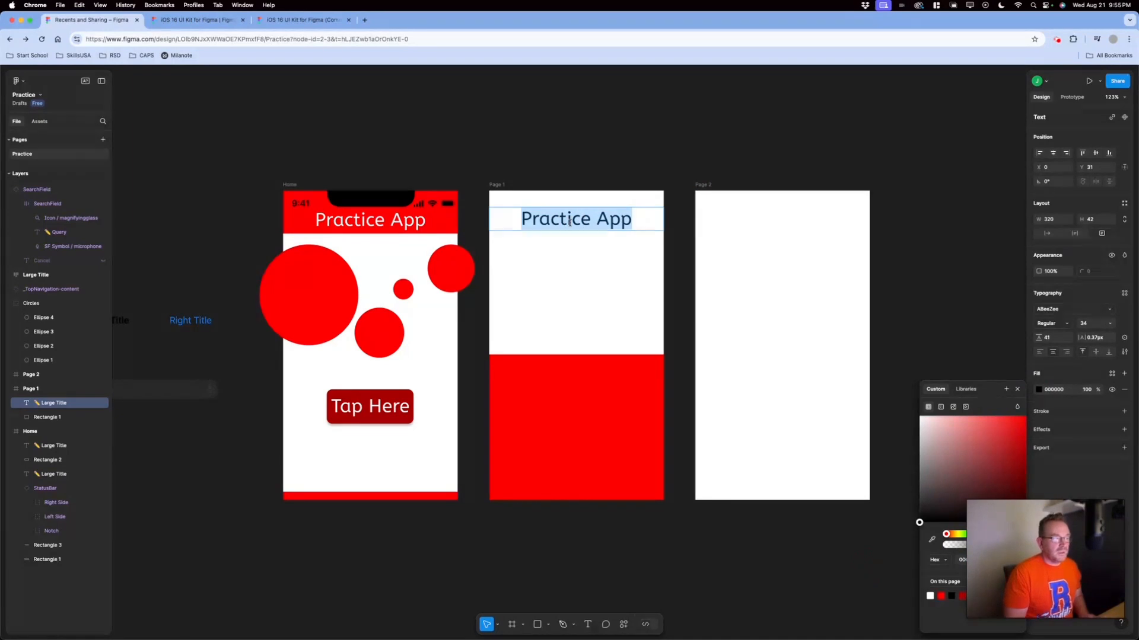
# - Change the copied title text on Page 1 to "Rate yourself"
pyautogui.write('Re')
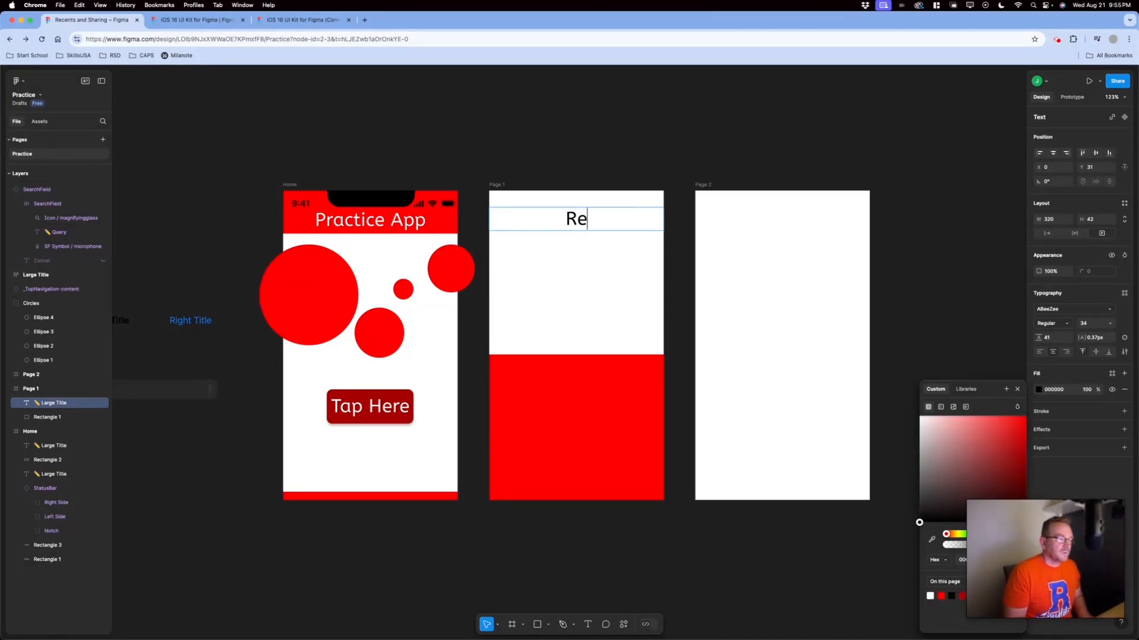
pyautogui.write('te yo')
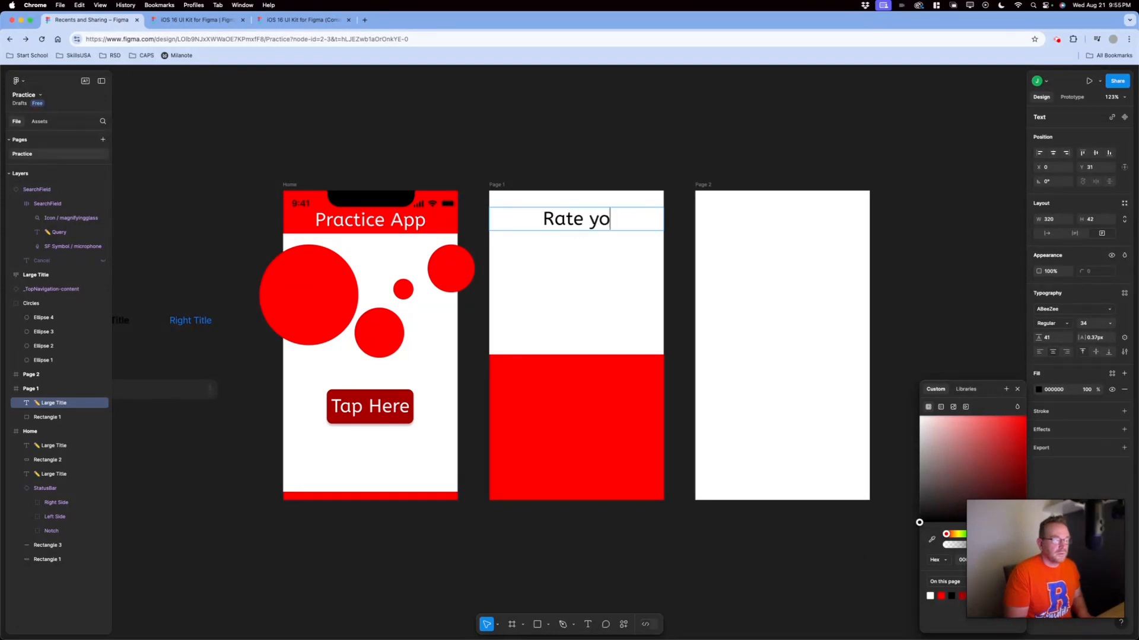
pyautogui.write('urself')
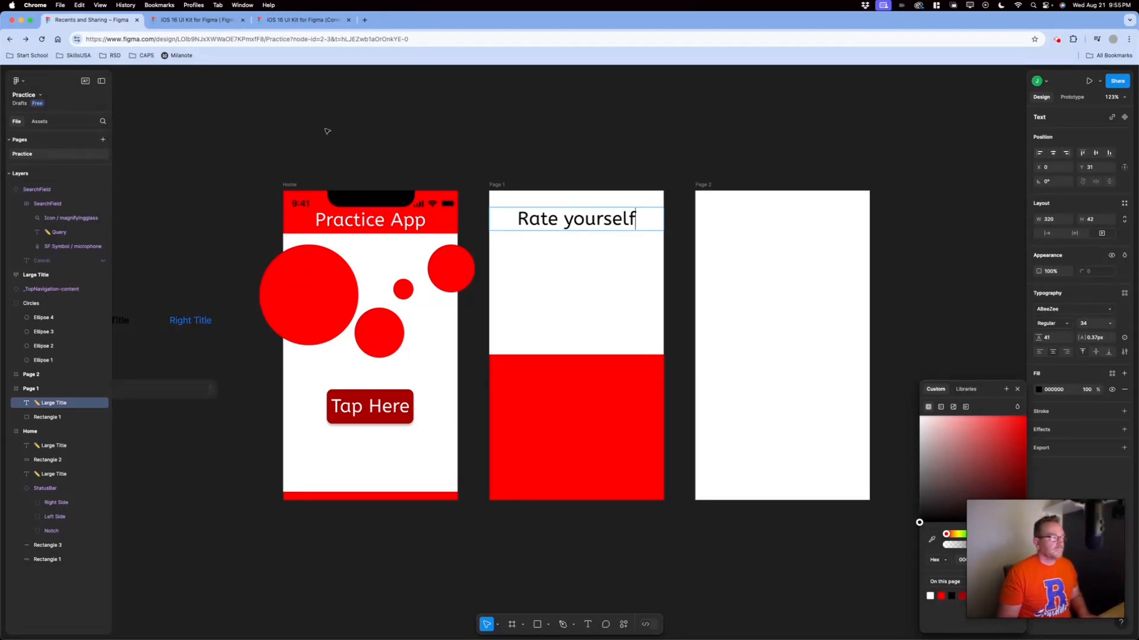
pyautogui.press('Escape')
pyautogui.click(558, 203)
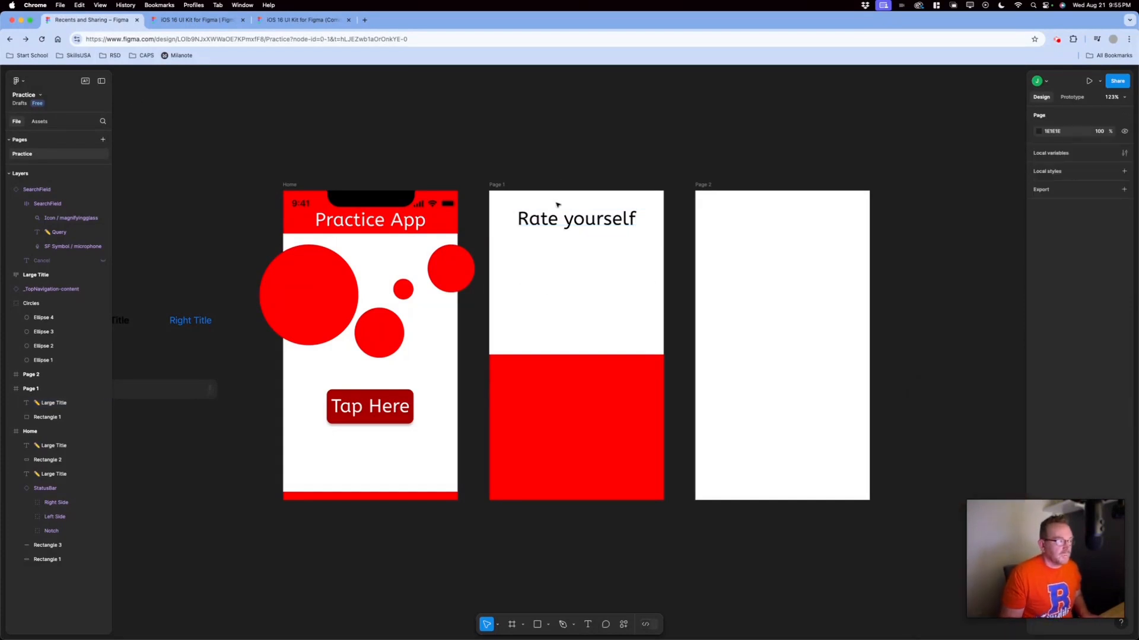
pyautogui.click(572, 225)
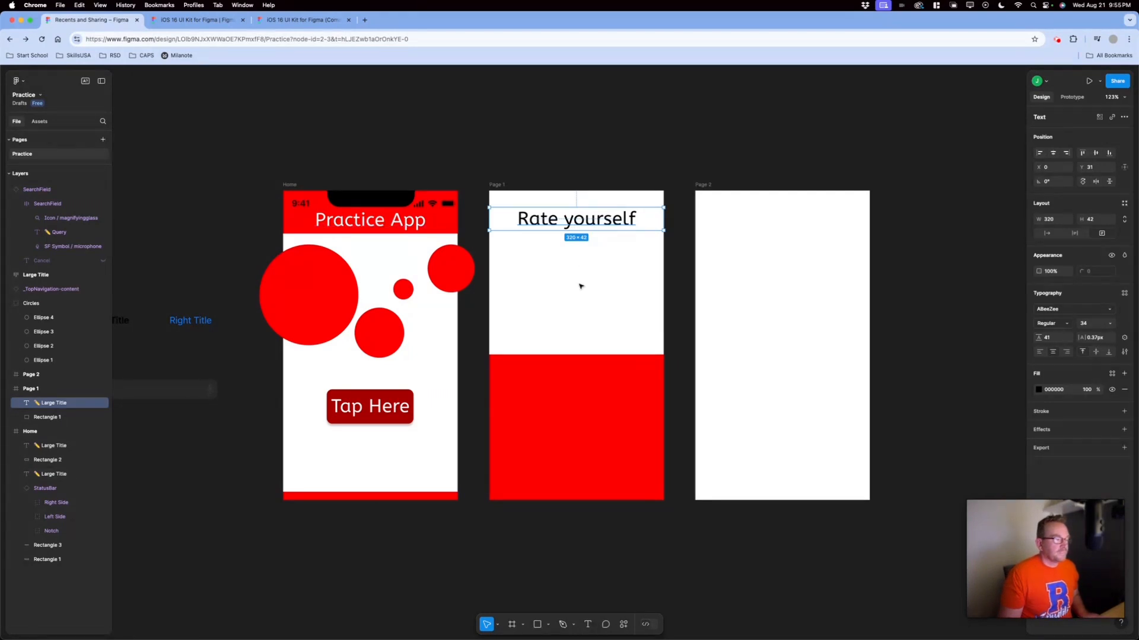
pyautogui.click(516, 235)
# - Draw a vertical rectangle about 20 × 89 below the Rate yourself title at X 59, Y 115 and fill it with red FF0000
pyautogui.moveTo(515, 619)
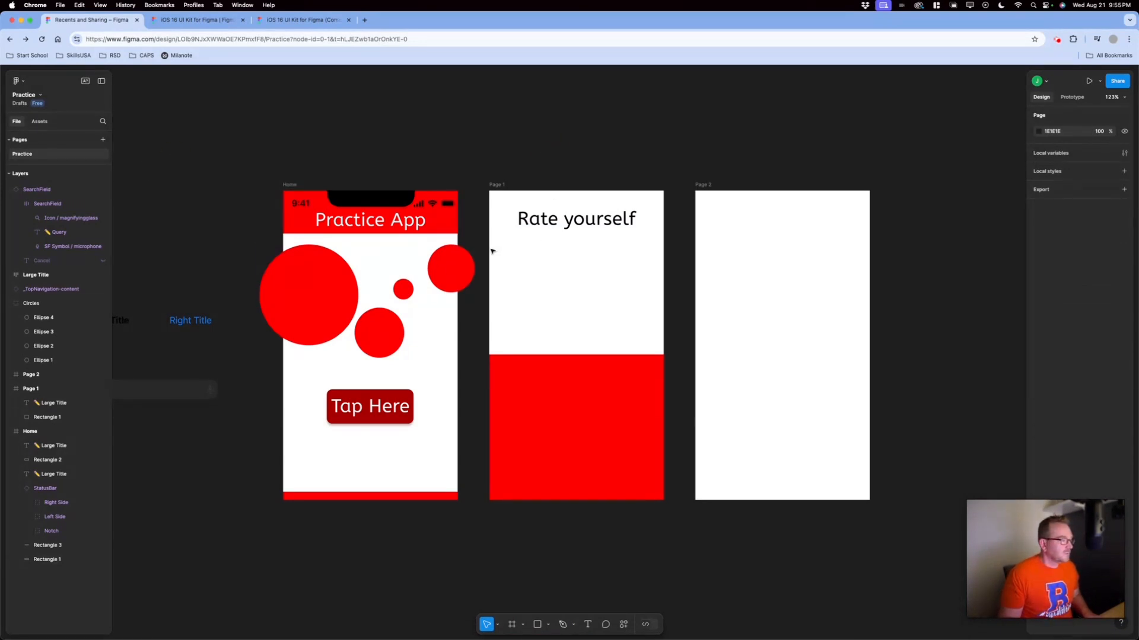
pyautogui.click(537, 625)
pyautogui.moveTo(521, 252); pyautogui.dragTo(532, 302)
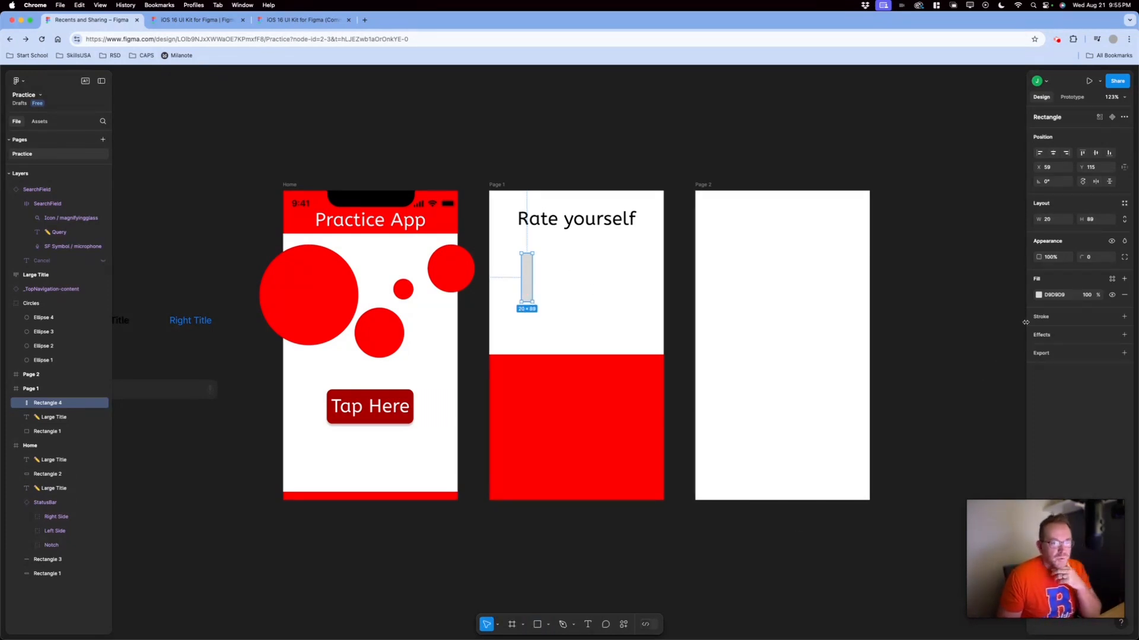
pyautogui.click(1039, 295)
pyautogui.moveTo(999, 342); pyautogui.dragTo(1026, 323)
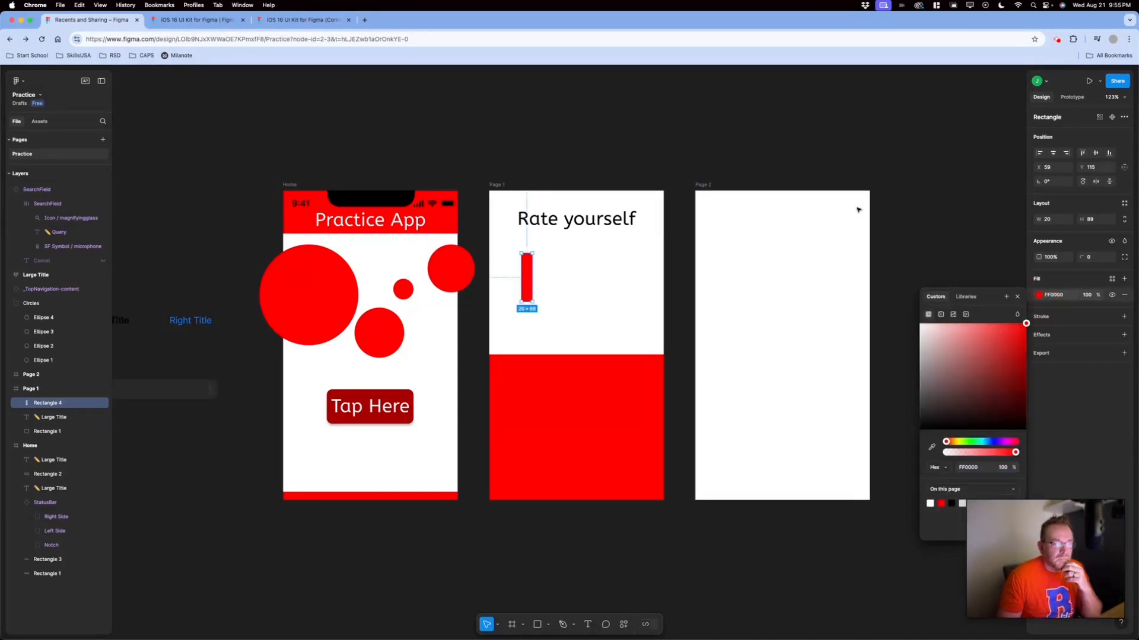
pyautogui.click(749, 162)
# - Draw a black horizontal line about 239 long across the small red rectangle at X 36, Y 162 and set its stroke weight to 3
pyautogui.click(563, 625)
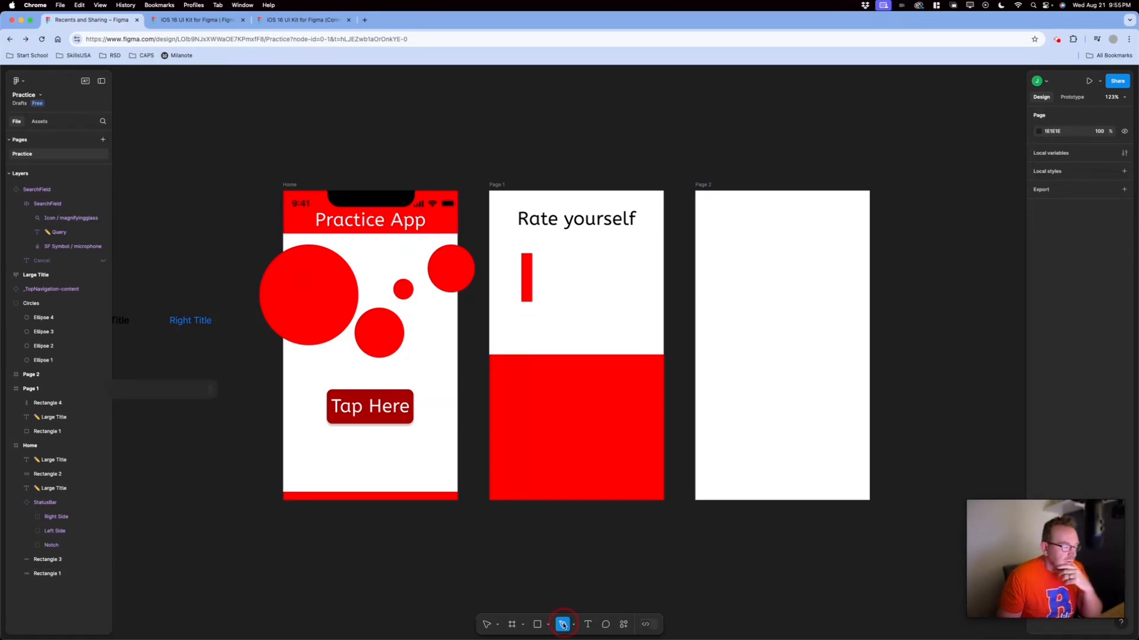
pyautogui.click(548, 626)
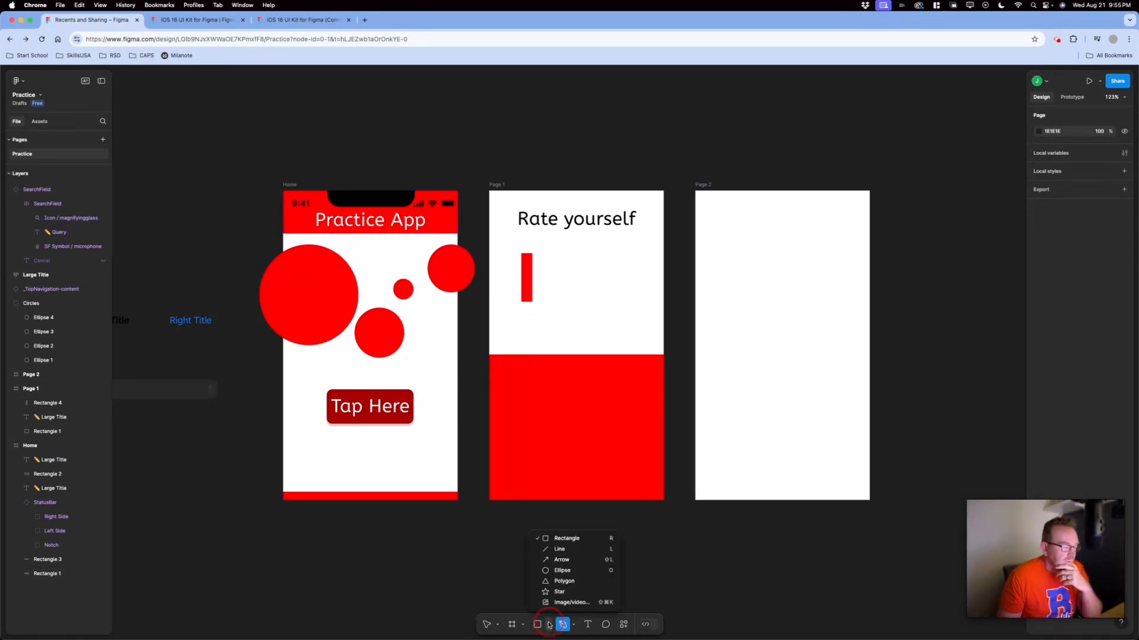
pyautogui.click(554, 551)
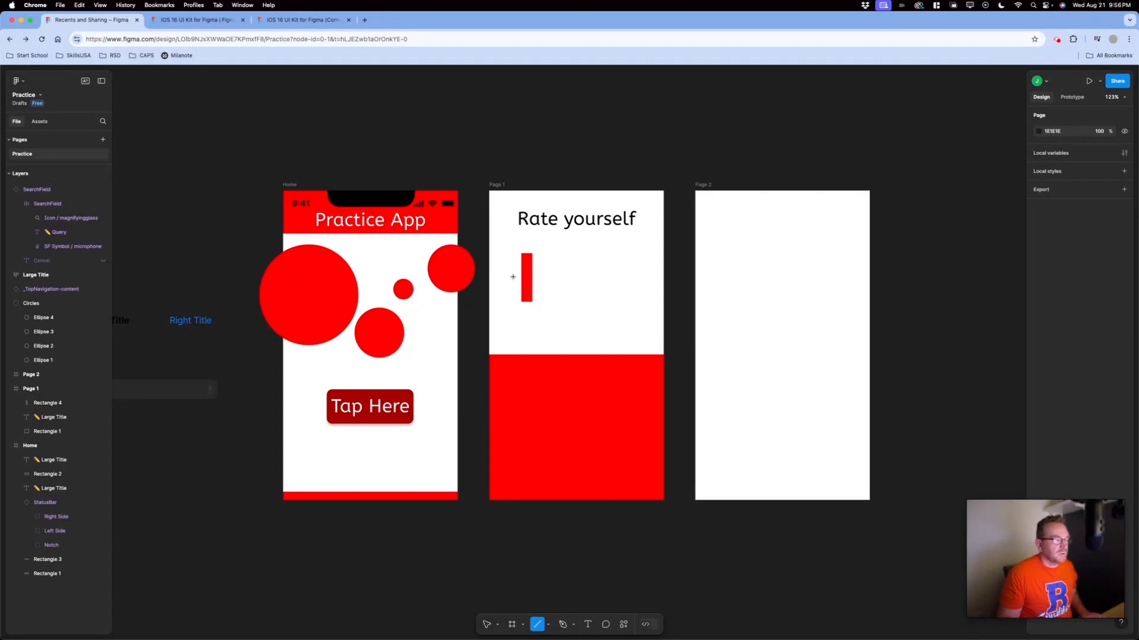
pyautogui.moveTo(508, 278); pyautogui.dragTo(638, 278)
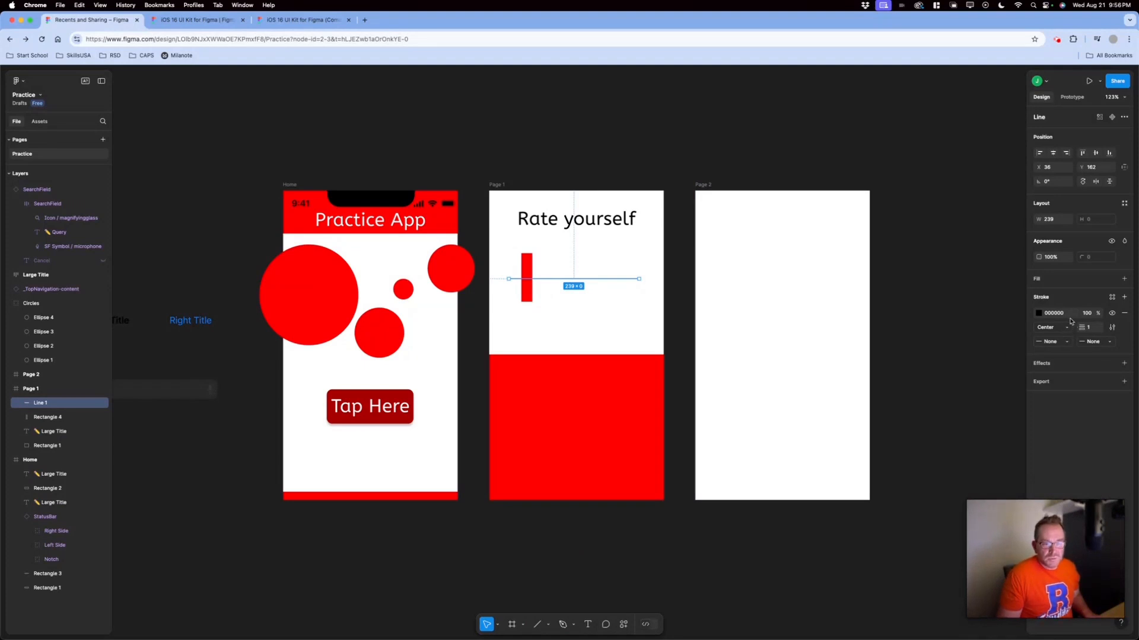
pyautogui.click(1039, 313)
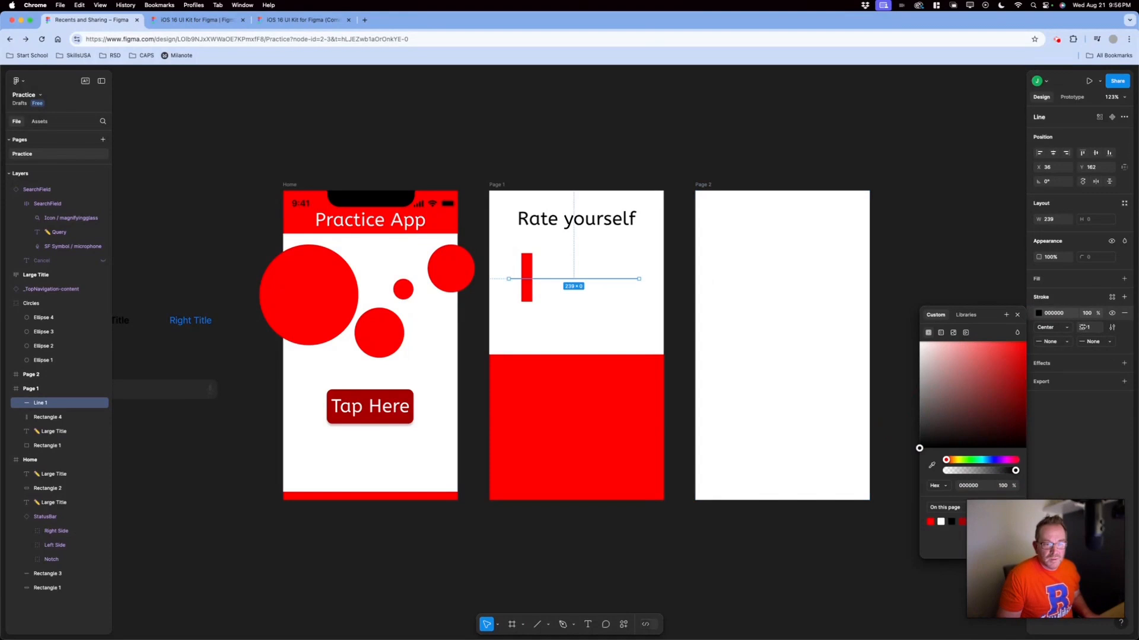
pyautogui.moveTo(1084, 328); pyautogui.dragTo(1085, 327)
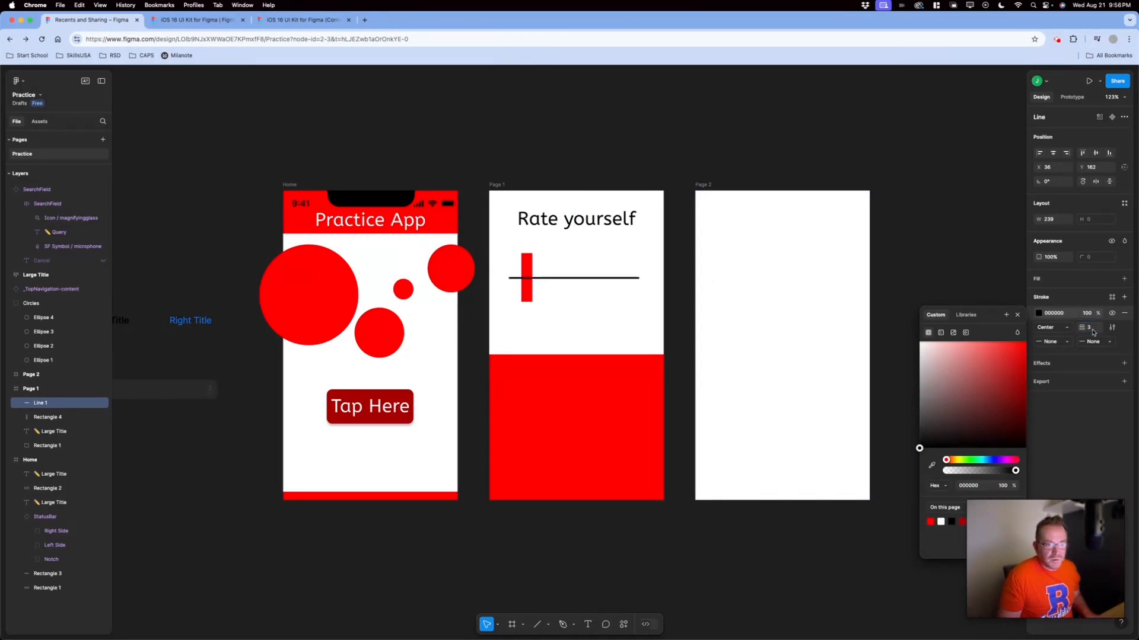
pyautogui.click(945, 221)
# - Bring the small red slider rectangle in front of the black line
pyautogui.click(528, 268)
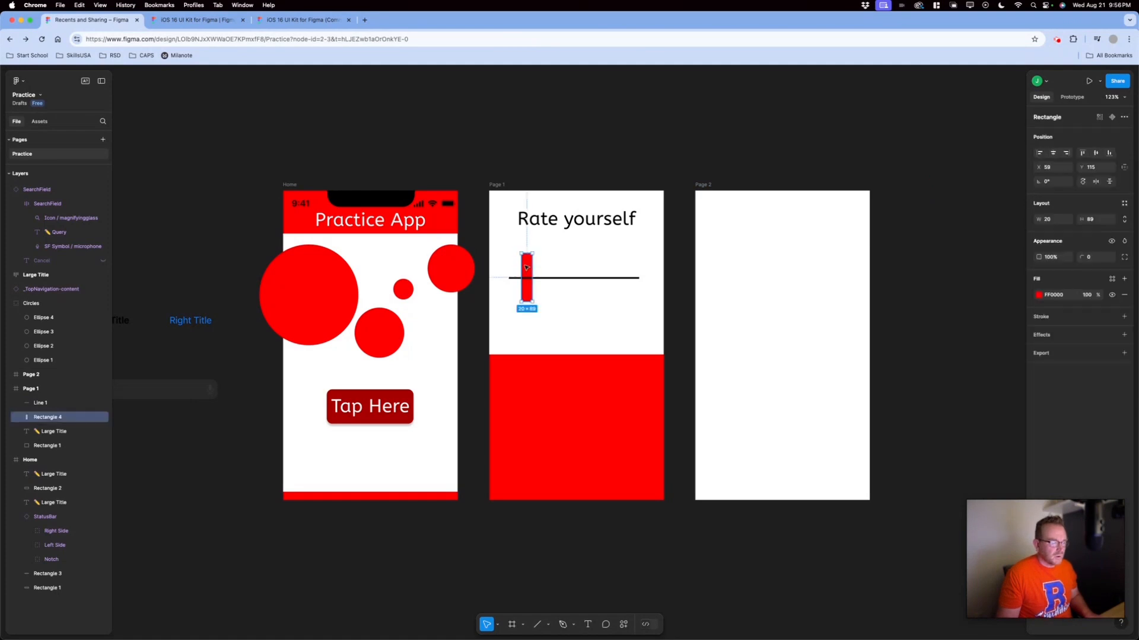
pyautogui.rightClick(527, 266)
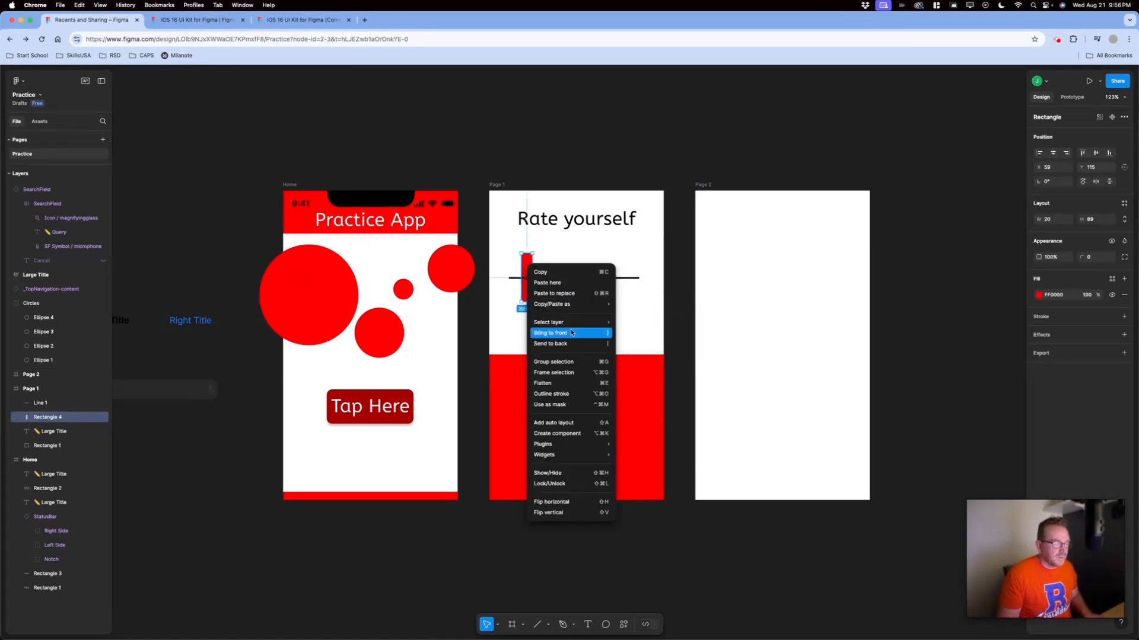
pyautogui.click(552, 332)
pyautogui.click(588, 161)
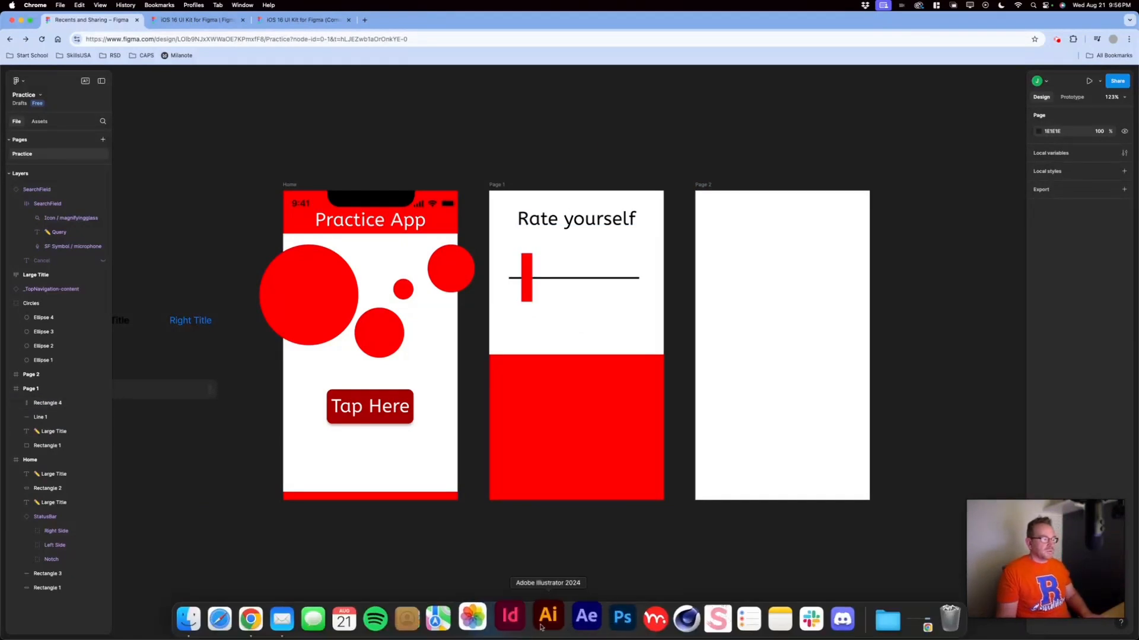
# - Duplicate the Rate yourself text below the slider, change the copy to "0" and move it to X -5, Y 215
pyautogui.moveTo(581, 218); pyautogui.dragTo(574, 321)
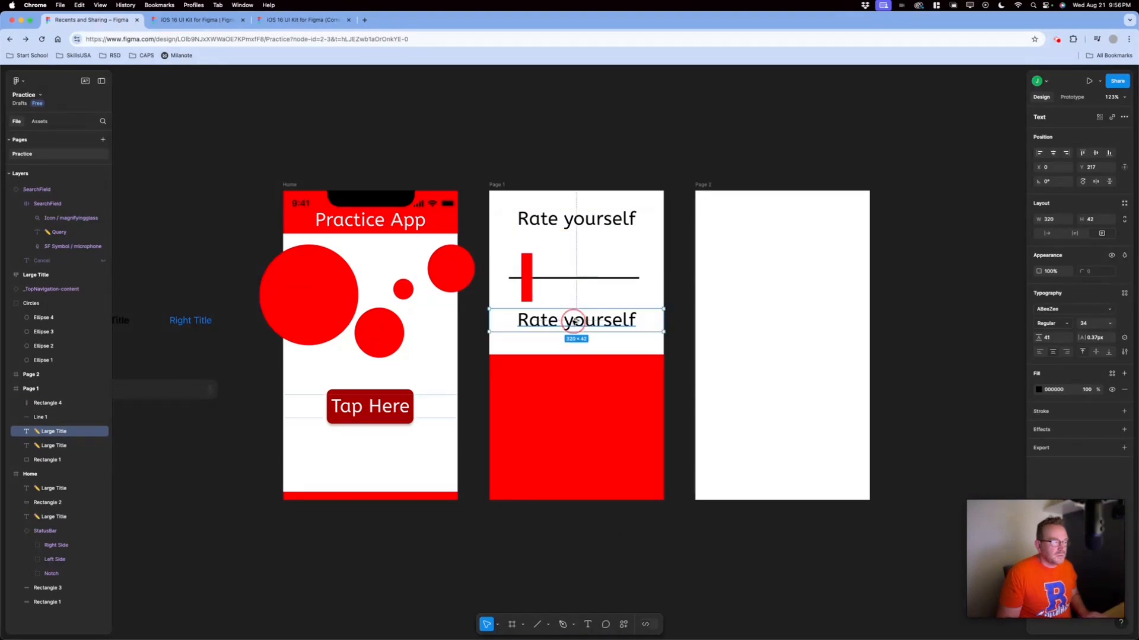
pyautogui.doubleClick(576, 320)
pyautogui.write('0')
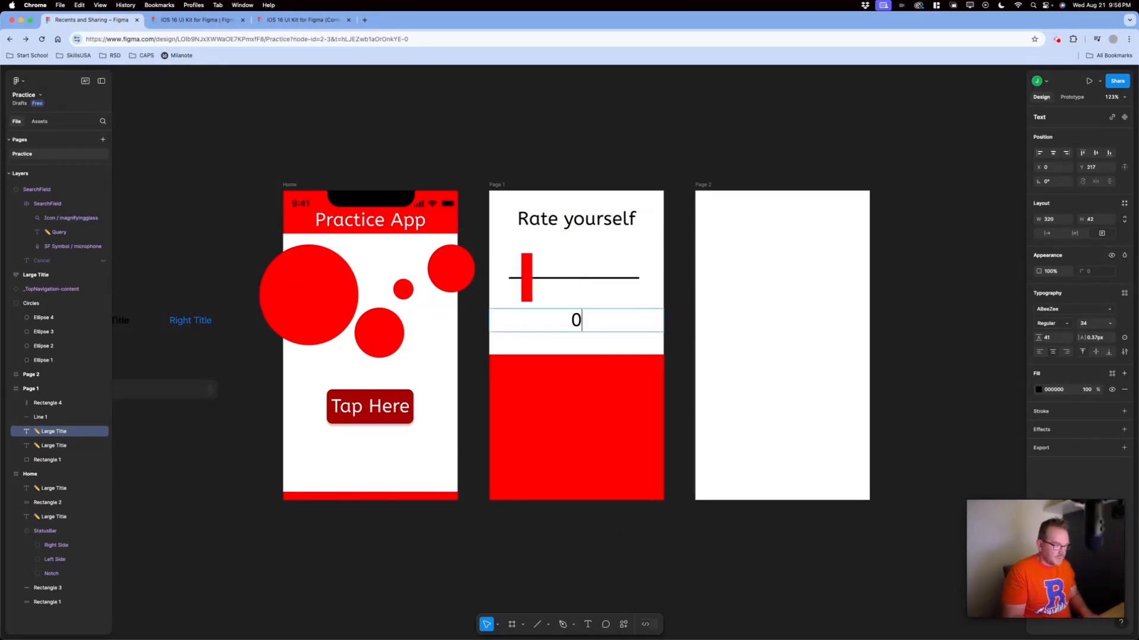
pyautogui.press('Escape')
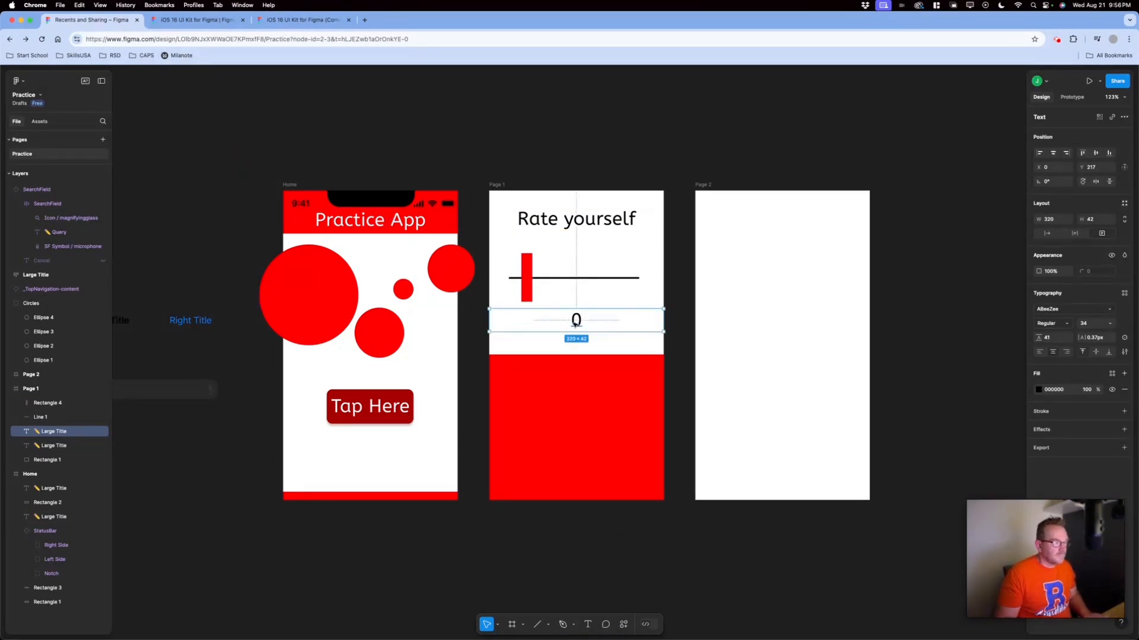
pyautogui.moveTo(575, 324)
pyautogui.mouseDown()
pyautogui.moveTo(533, 320)
pyautogui.moveTo(589, 326)
pyautogui.moveTo(575, 324)
pyautogui.mouseUp()
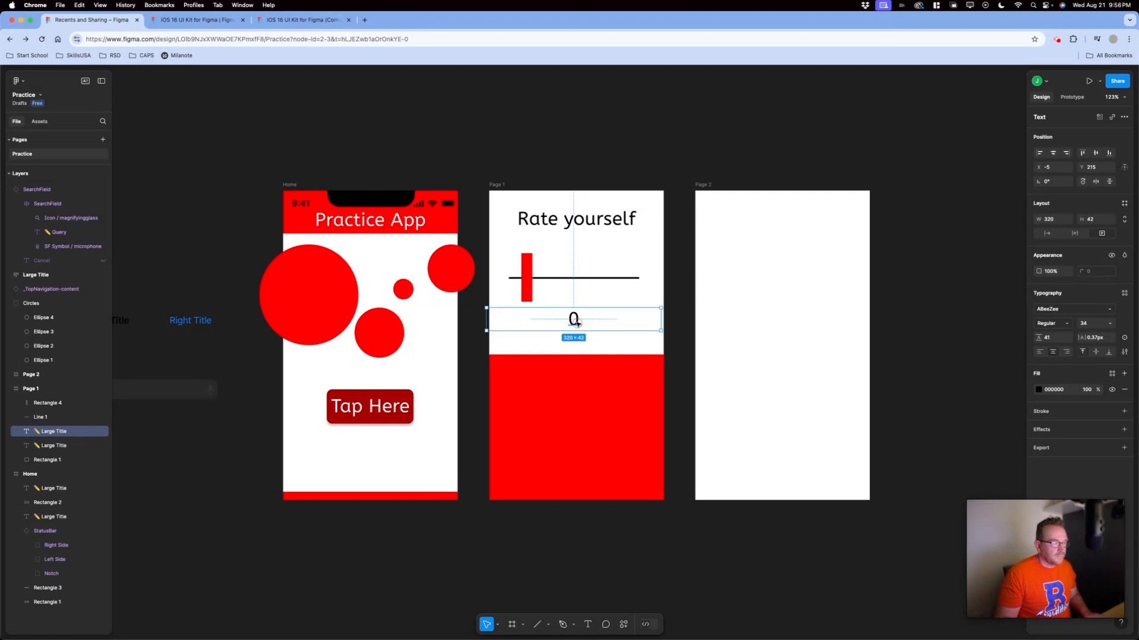
pyautogui.doubleClick(576, 321)
pyautogui.press('Escape')
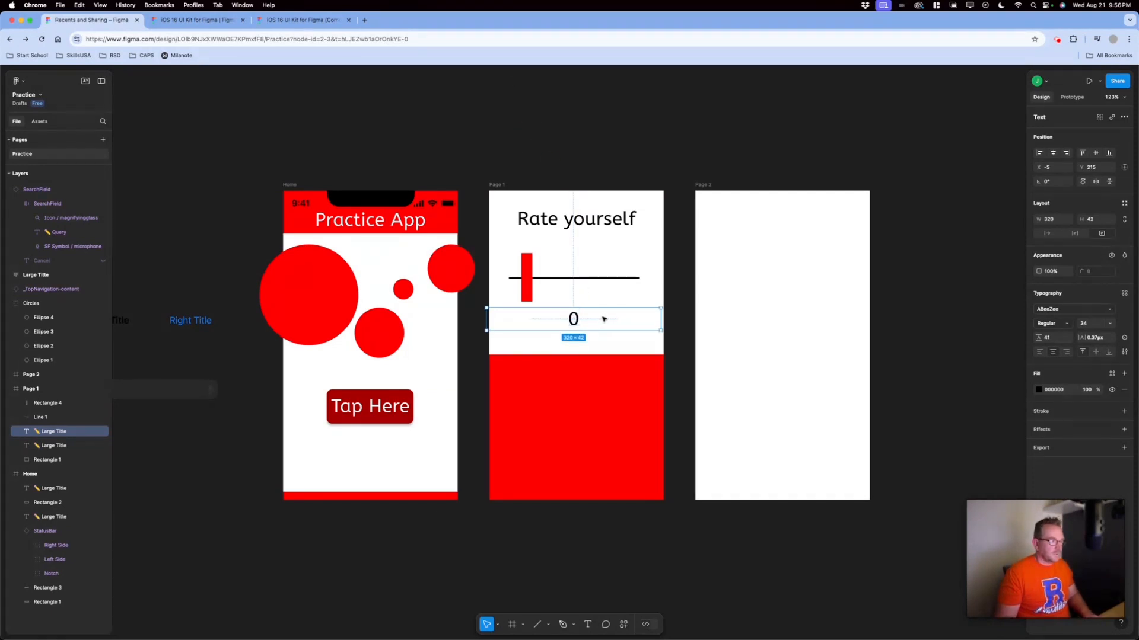
pyautogui.press('Escape')
pyautogui.click(580, 322)
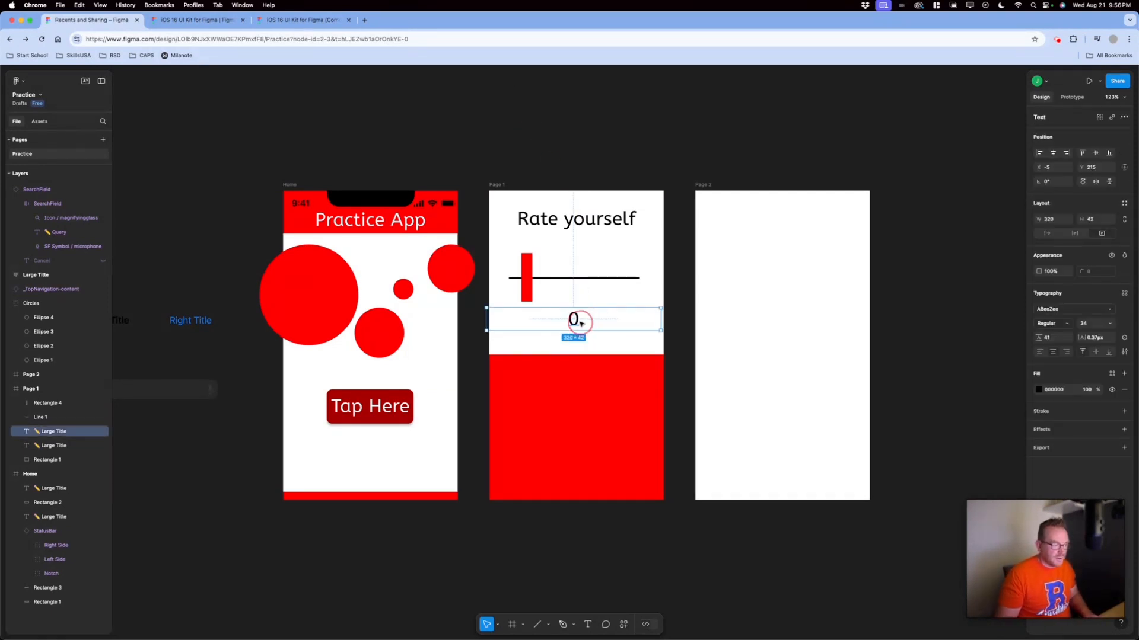
# - Cut and repaste the 0 text outside the Page 1 frame's layers, and narrow its text box to about 56 × 39
pyautogui.press('super+x')
pyautogui.press('super+v')
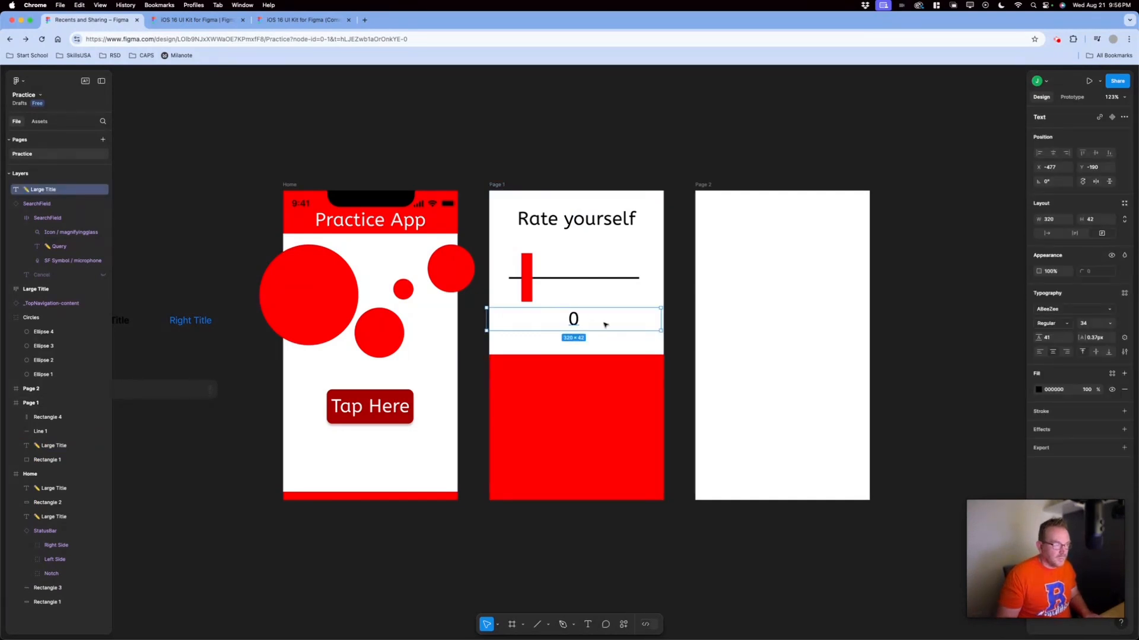
pyautogui.moveTo(663, 332); pyautogui.dragTo(517, 329)
pyautogui.click(475, 338)
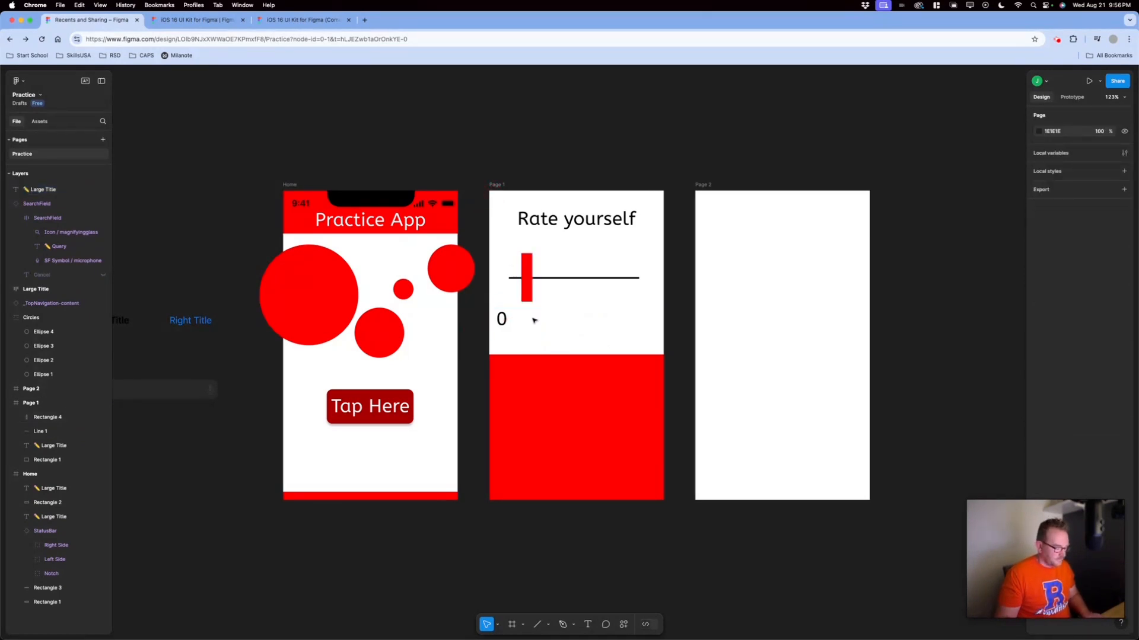
pyautogui.moveTo(469, 172); pyautogui.dragTo(681, 399)
pyautogui.click(505, 323)
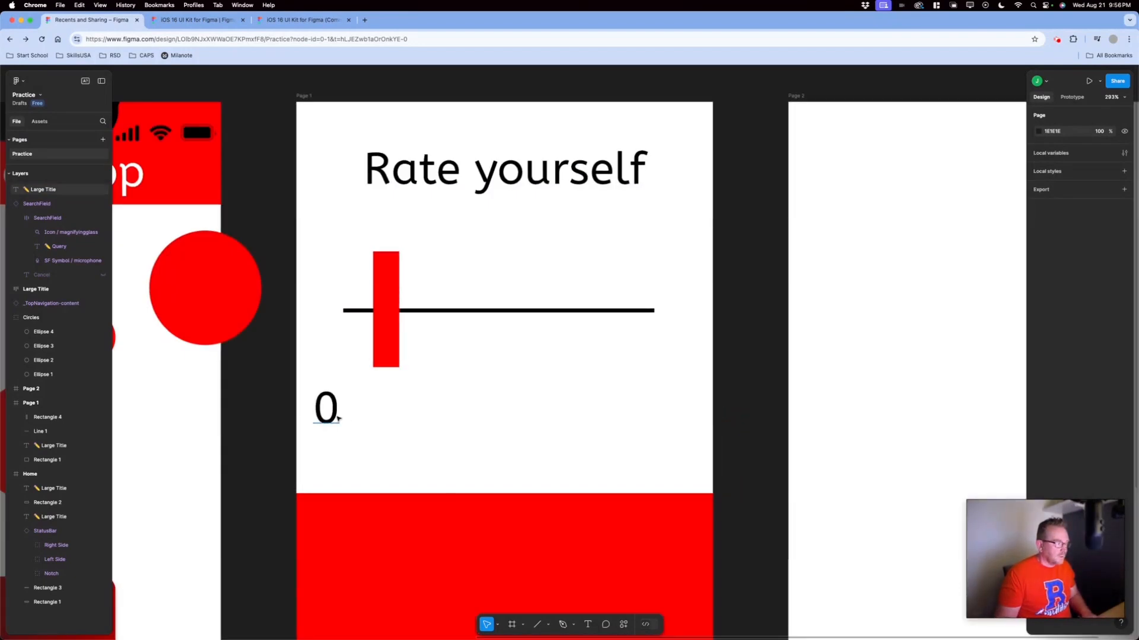
# - Place the 0 under the line's left end and a duplicate at X -229, Y -200 under its right end, changing the duplicate to "10"
pyautogui.moveTo(370, 418); pyautogui.dragTo(653, 395)
pyautogui.doubleClick(649, 395)
pyautogui.click(638, 394)
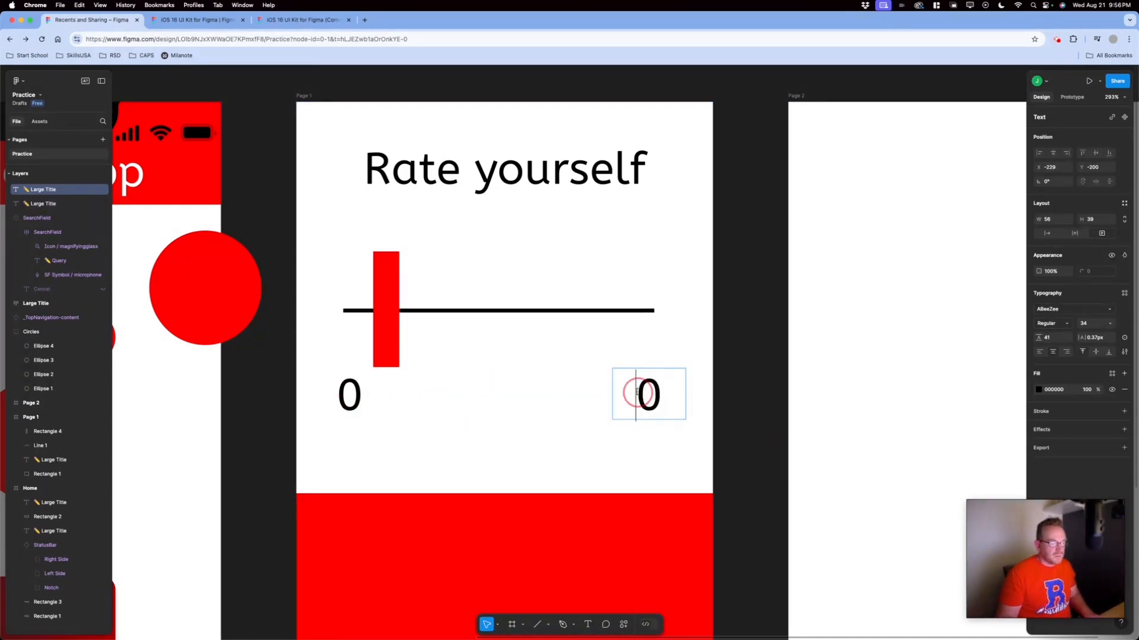
pyautogui.write('1')
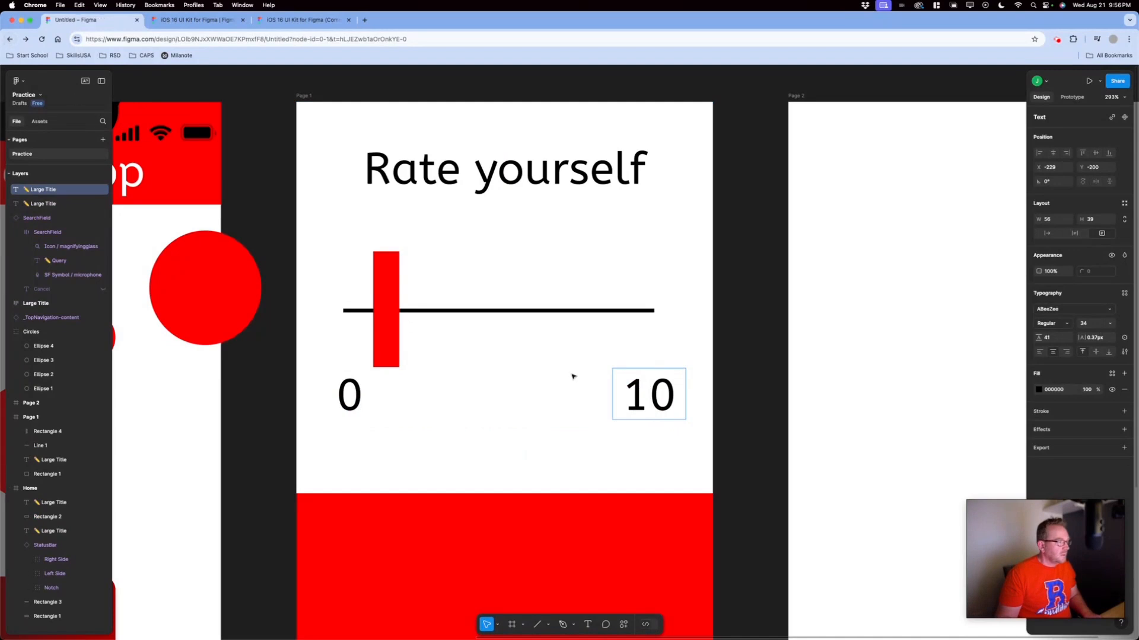
pyautogui.click(726, 380)
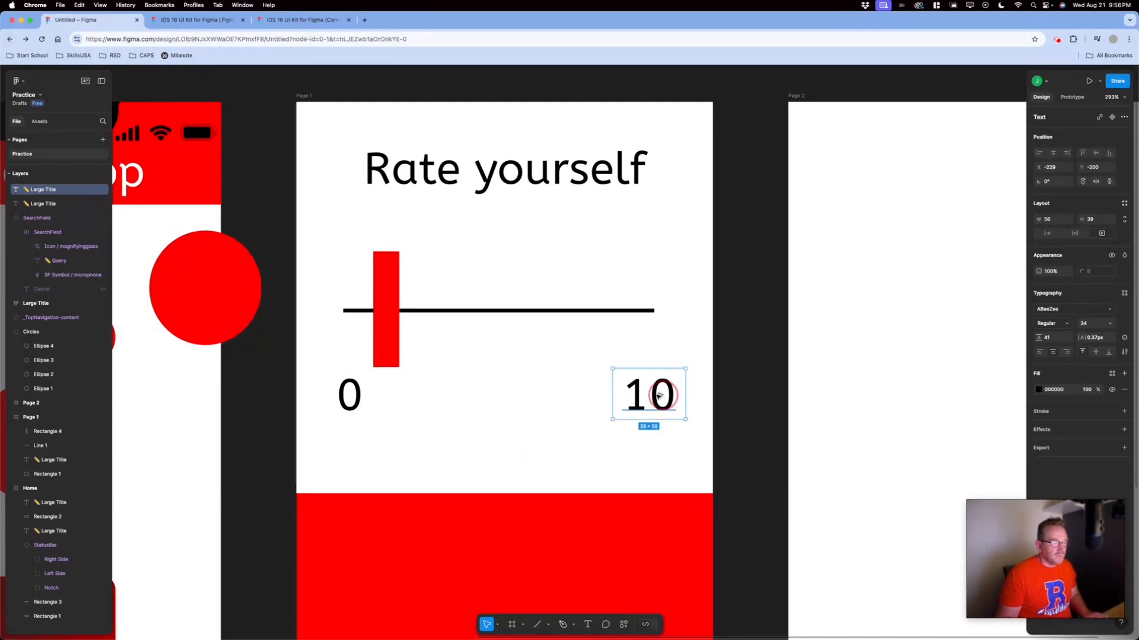
# - Duplicate the 10 label to X -374, Y -200, between the slider's end labels, and change the copy to "5"
pyautogui.moveTo(659, 394); pyautogui.dragTo(471, 396)
pyautogui.doubleClick(472, 395)
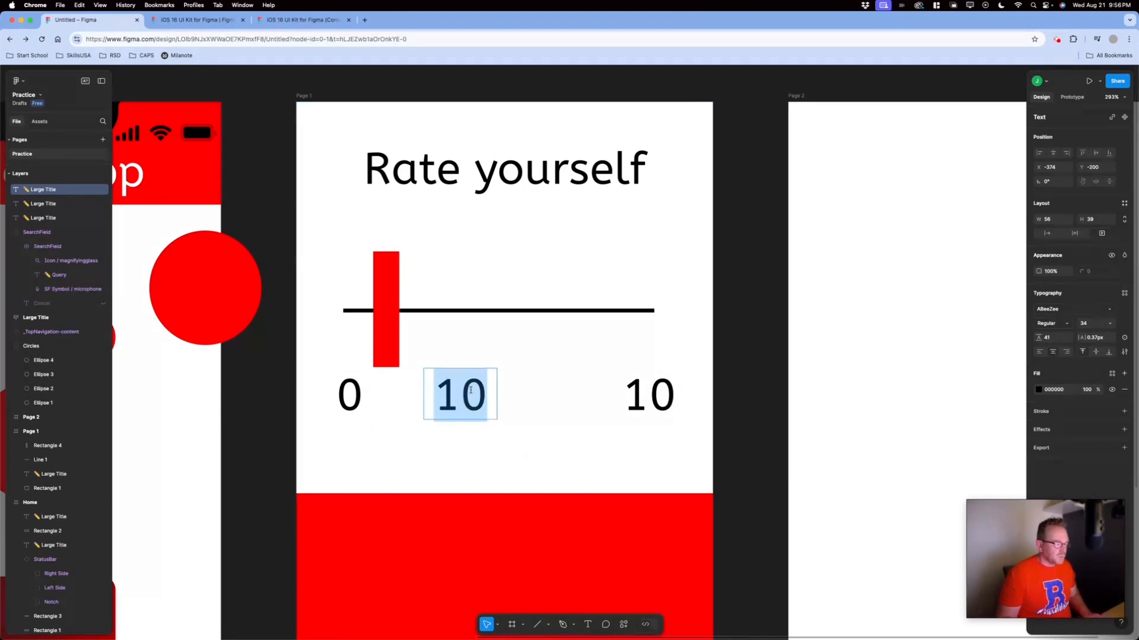
pyautogui.write('5')
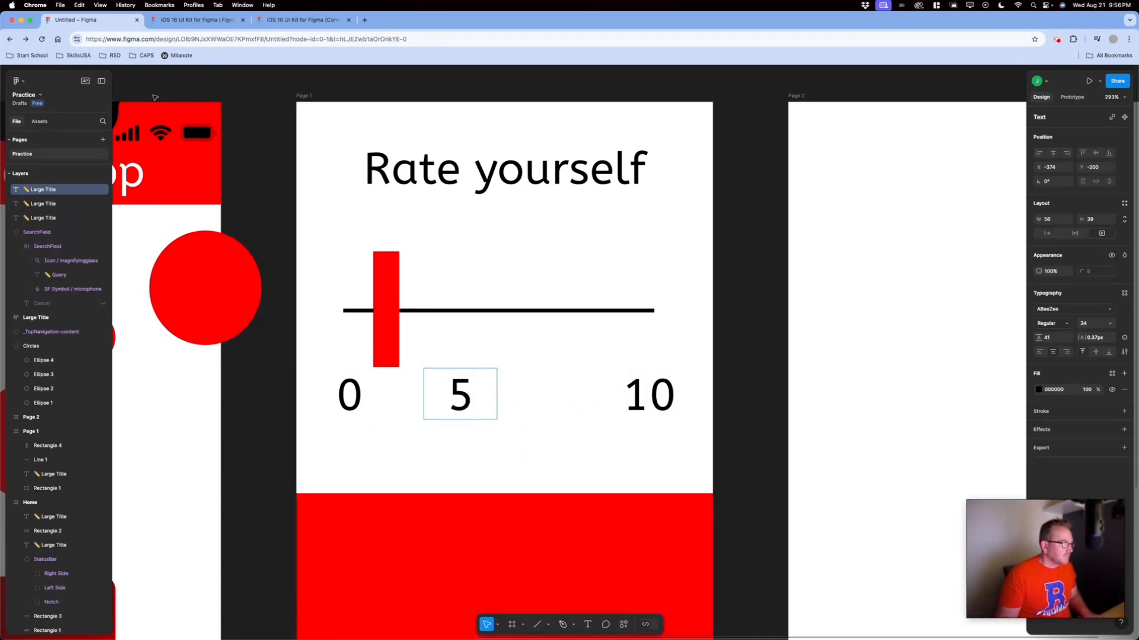
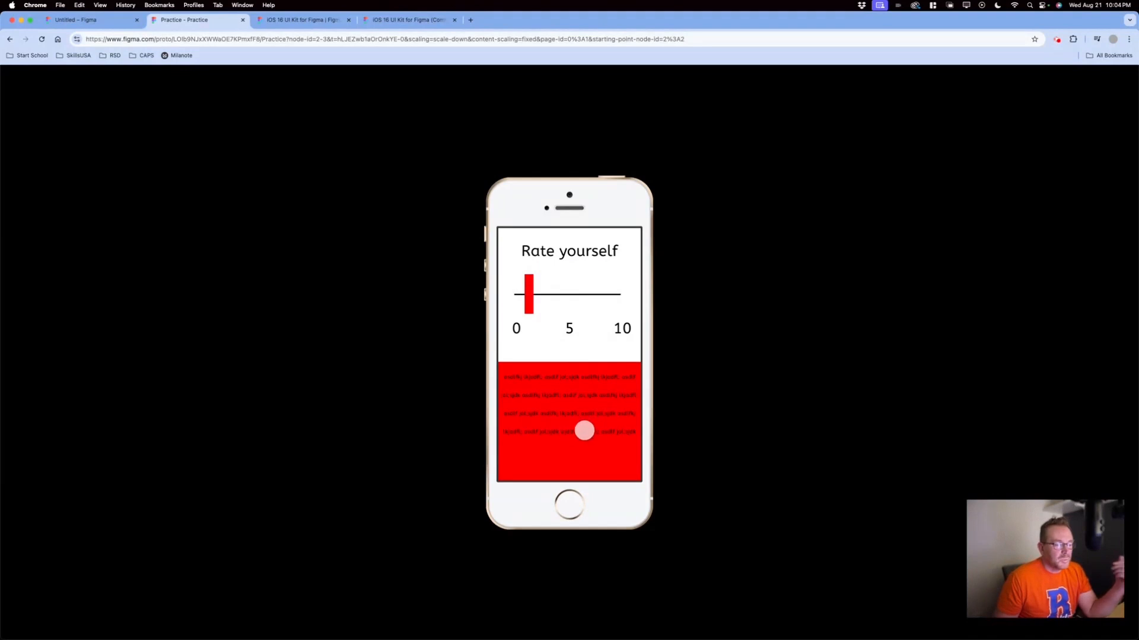
# - Advance the running prototype from Page 1 to Page 2 and step back to the Home screen
pyautogui.click(608, 444)
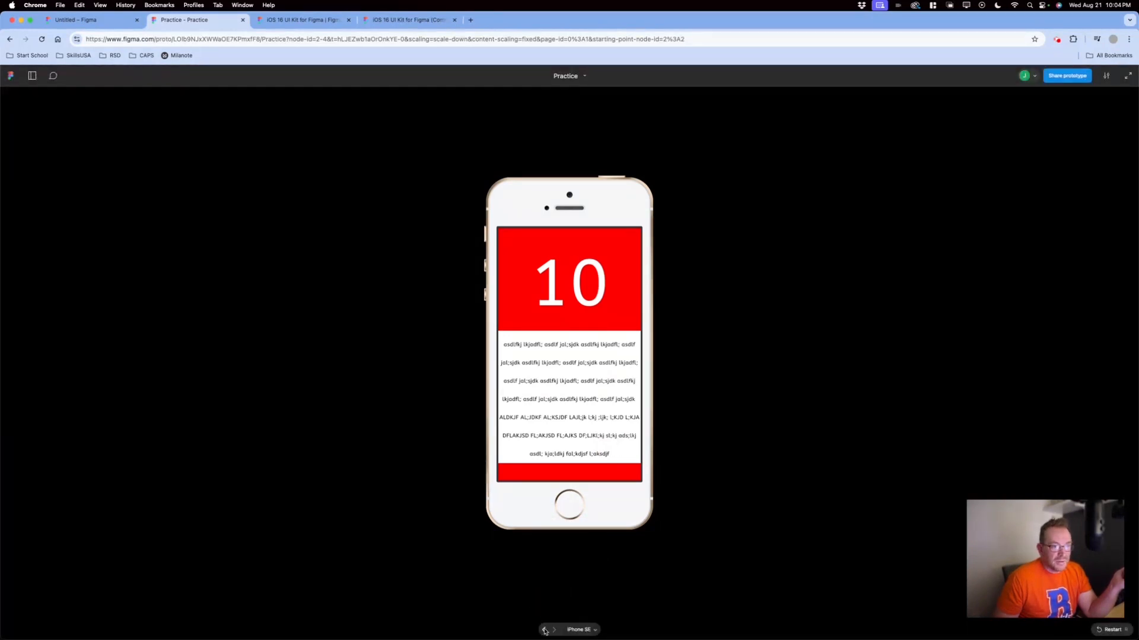
pyautogui.click(545, 629)
pyautogui.click(544, 630)
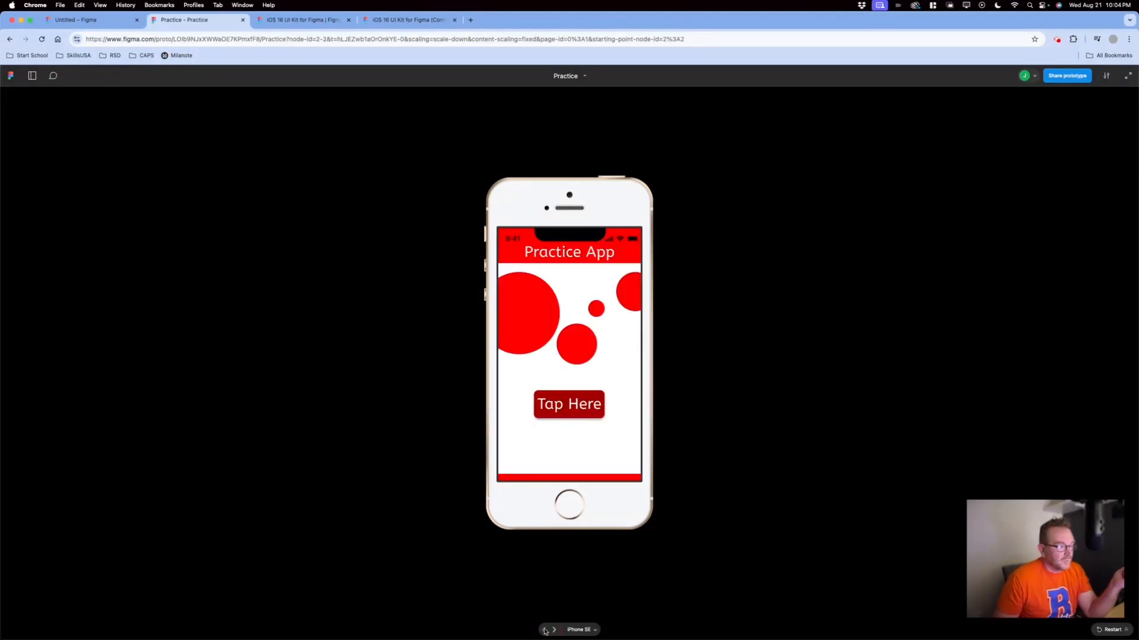
# - Try the prototype preview on the Android Large device and set it back to iPhone SE
pyautogui.click(591, 630)
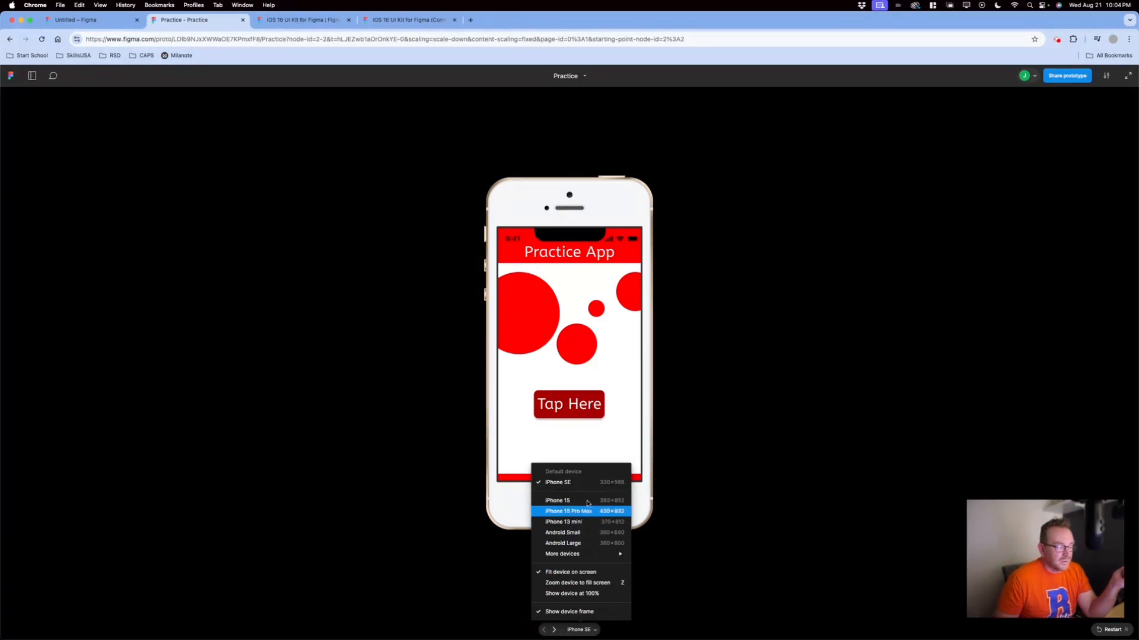
pyautogui.moveTo(593, 554)
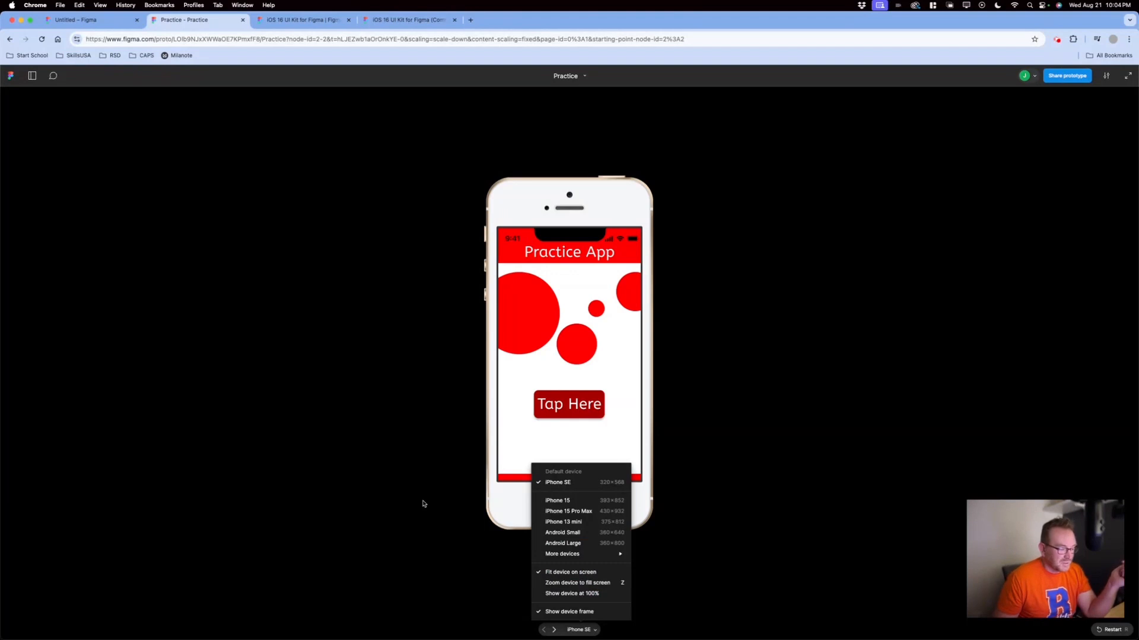
pyautogui.click(587, 544)
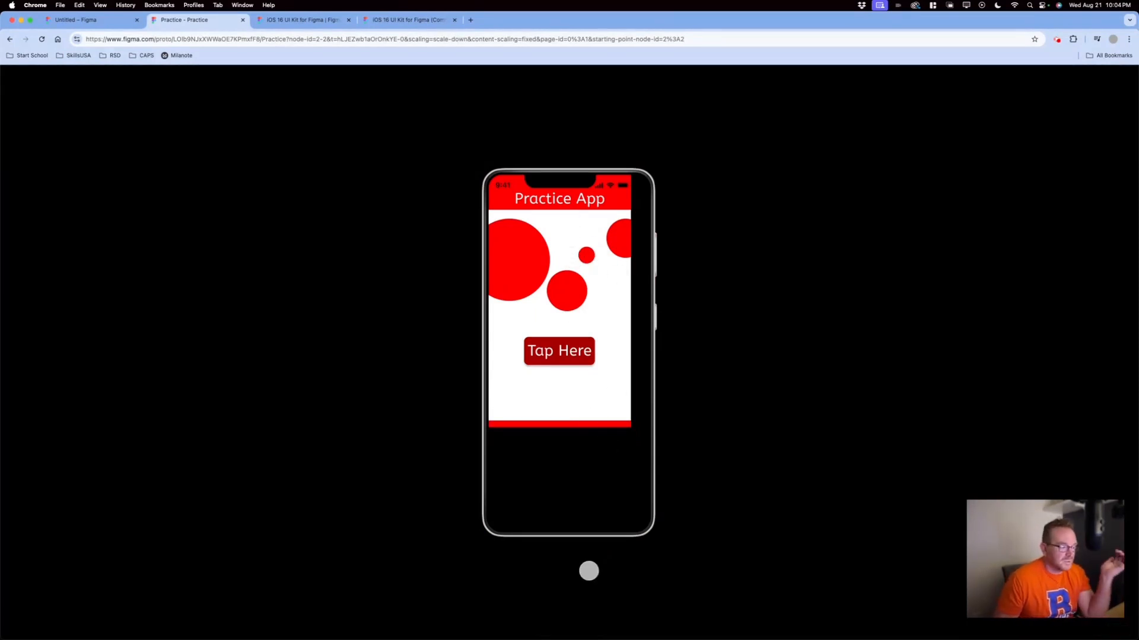
pyautogui.click(580, 630)
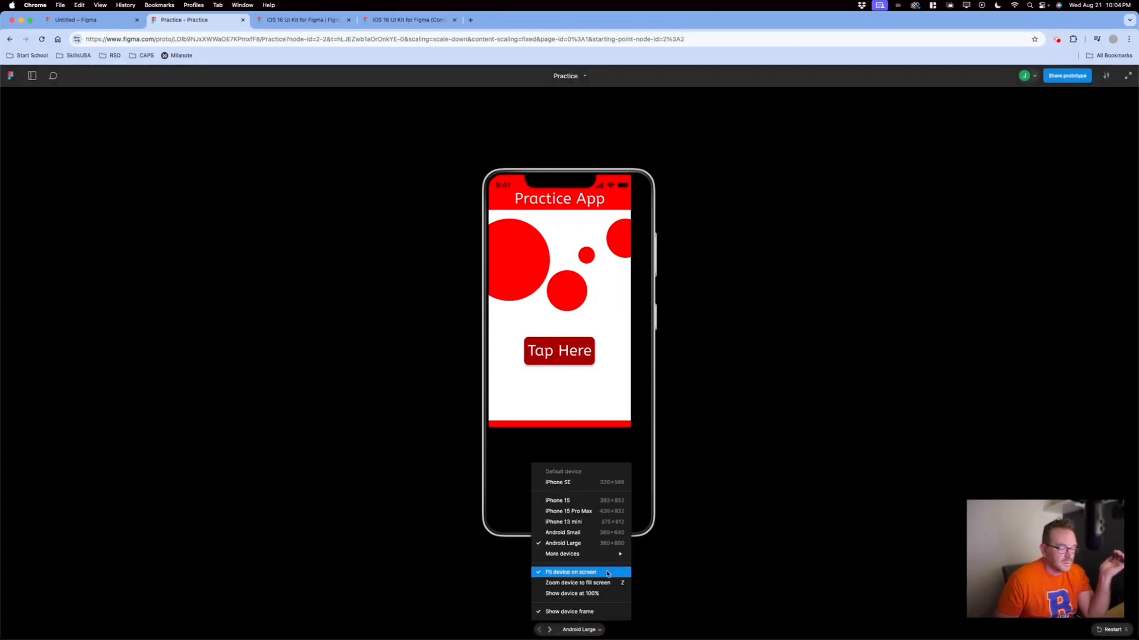
pyautogui.click(591, 483)
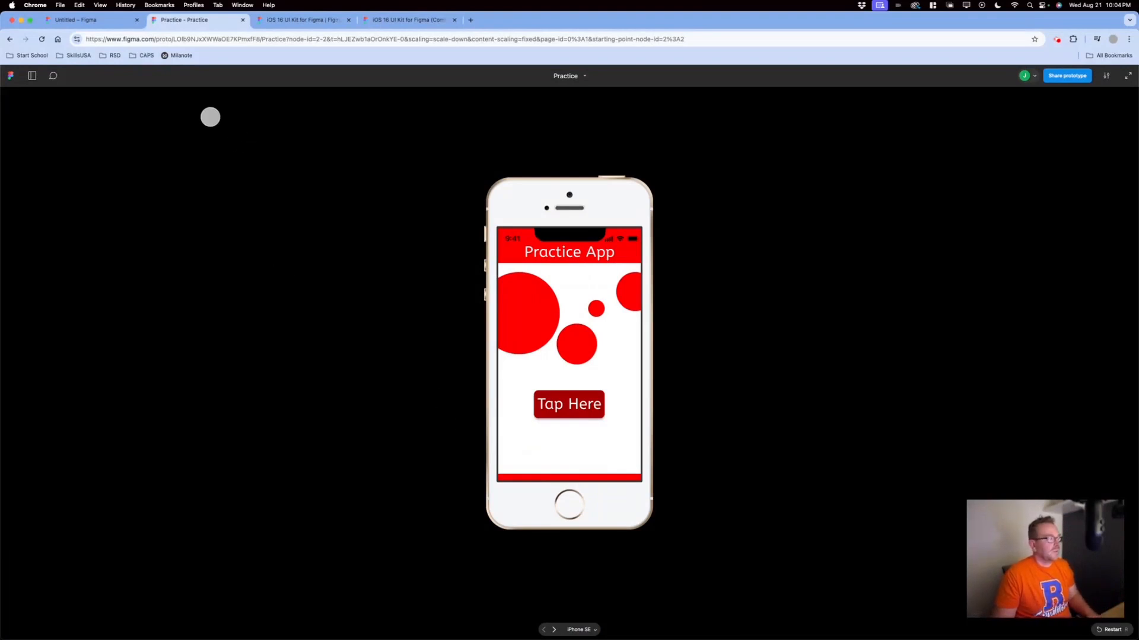
# - Close both iOS 16 UI Kit pages and arrange the design file and the prototype preview side by side in separate windows
pyautogui.click(455, 20)
pyautogui.click(348, 20)
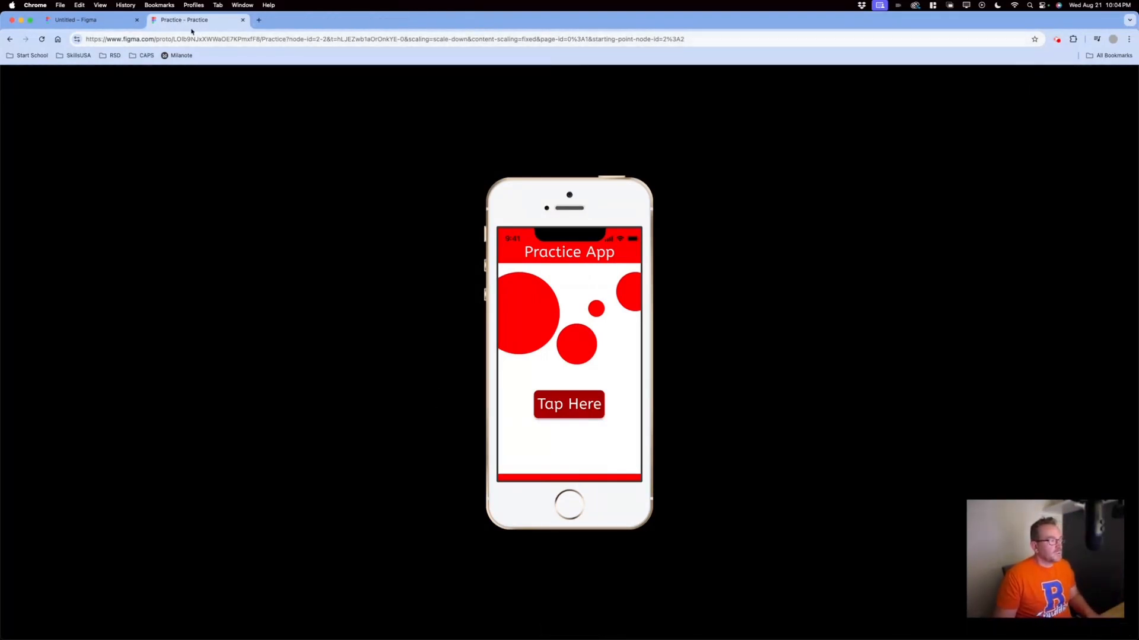
pyautogui.moveTo(225, 23); pyautogui.dragTo(1135, 178)
pyautogui.moveTo(404, 21); pyautogui.dragTo(0, 146)
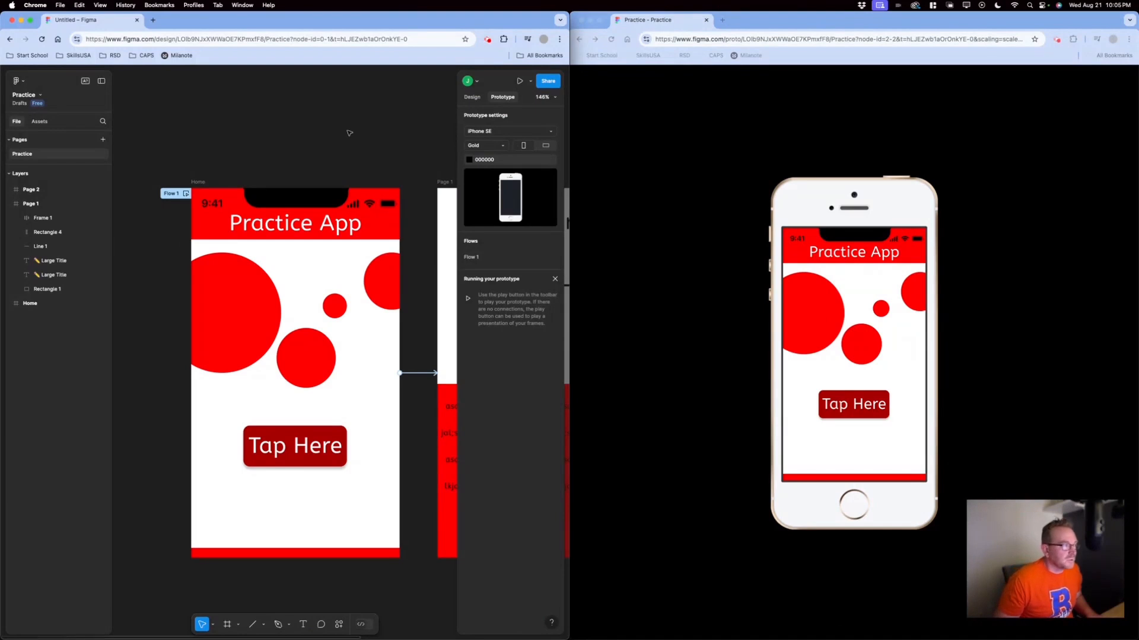
# - Change the fill of the Home frame's header rectangle to cyan 00E5FF
pyautogui.click(472, 97)
pyautogui.click(215, 236)
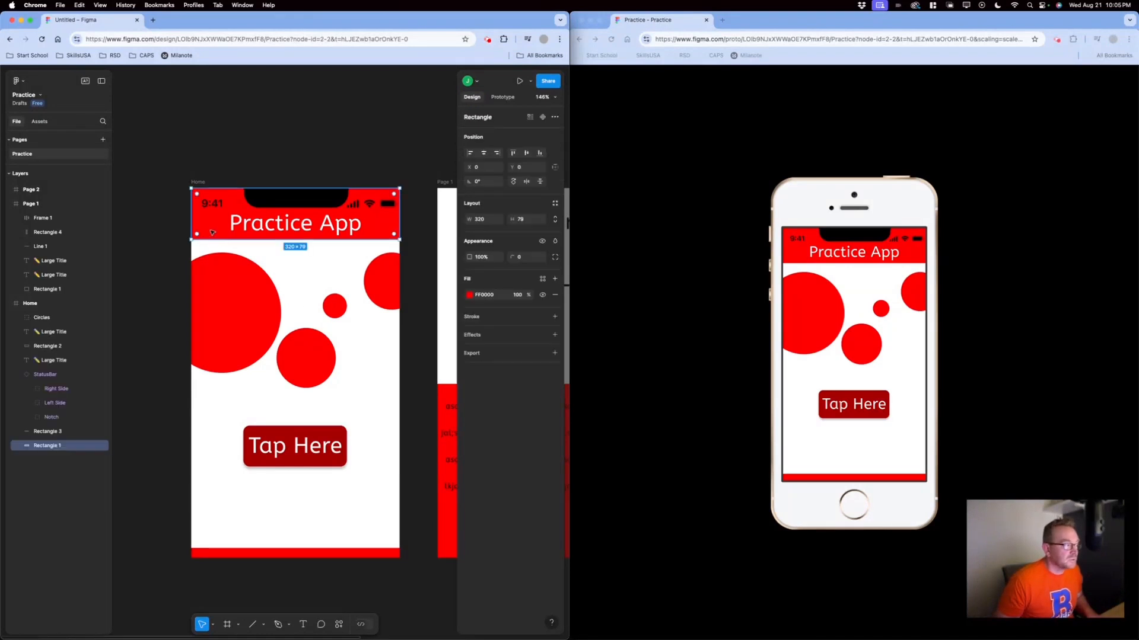
pyautogui.click(468, 295)
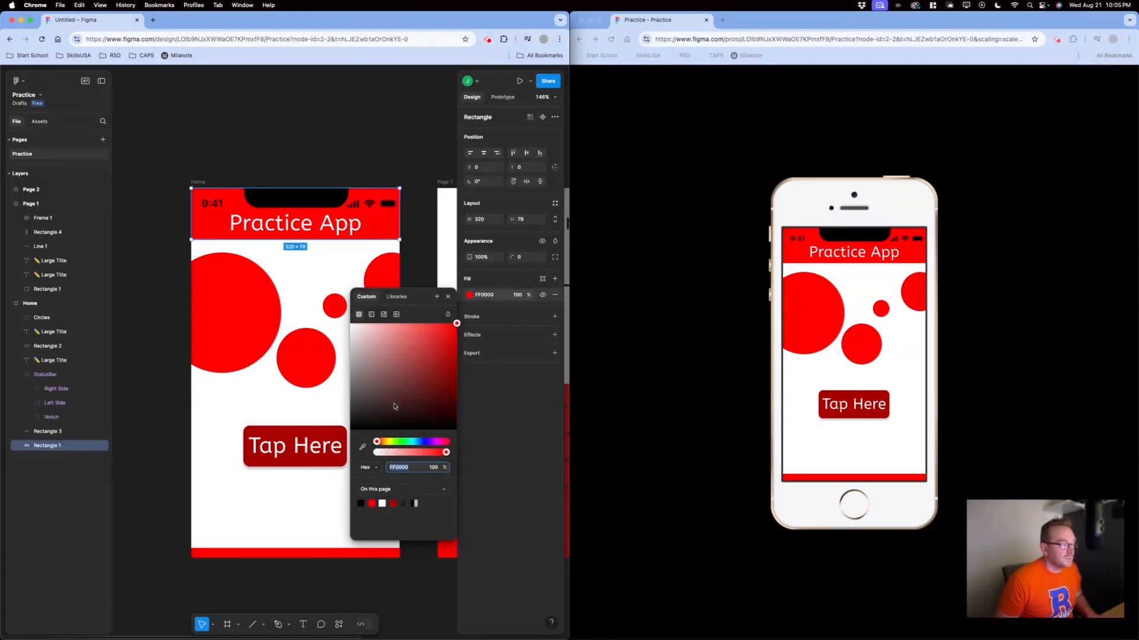
pyautogui.moveTo(404, 442); pyautogui.dragTo(413, 442)
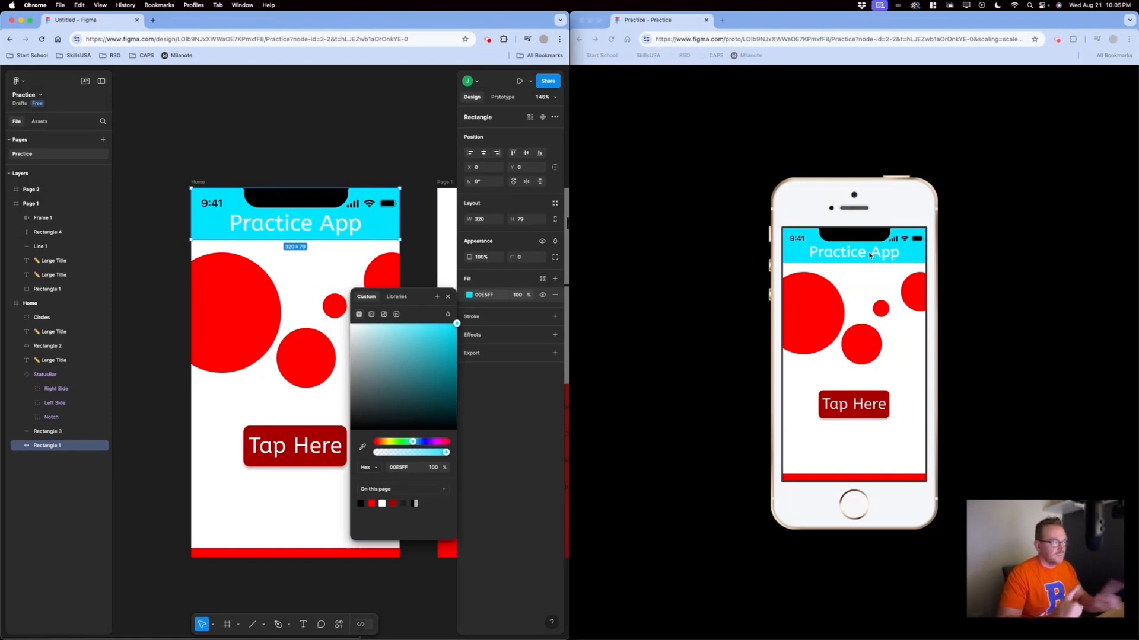
# - Recolour the Home frame's largest circle bright blue and the medium circle below and beside it turquoise
pyautogui.click(265, 339)
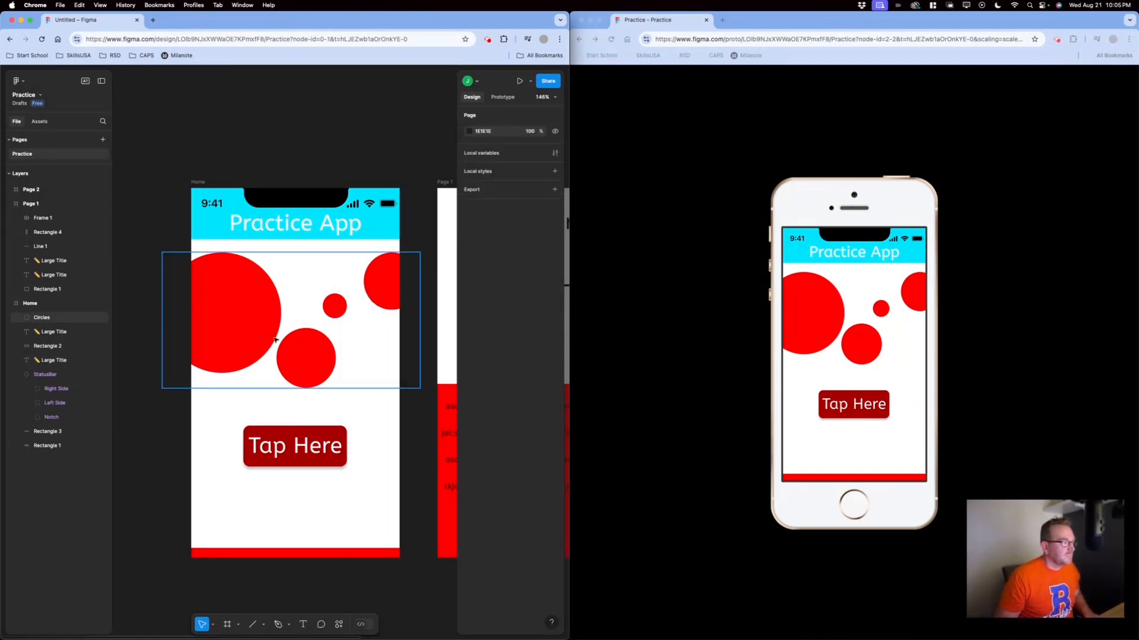
pyautogui.doubleClick(241, 325)
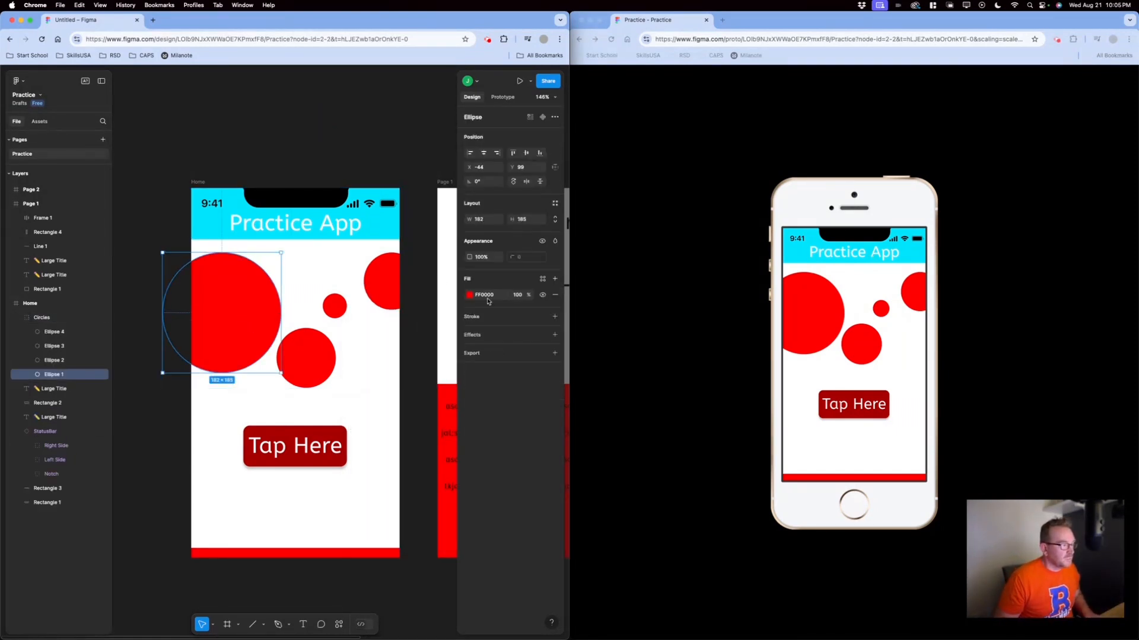
pyautogui.click(469, 295)
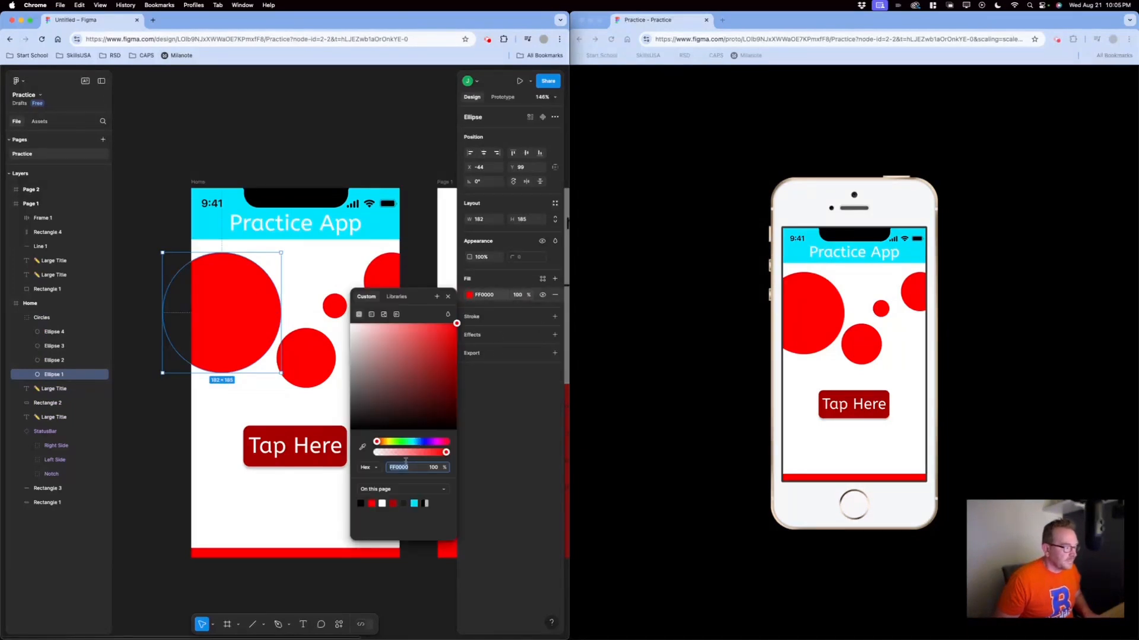
pyautogui.moveTo(414, 445); pyautogui.dragTo(420, 442)
pyautogui.click(309, 356)
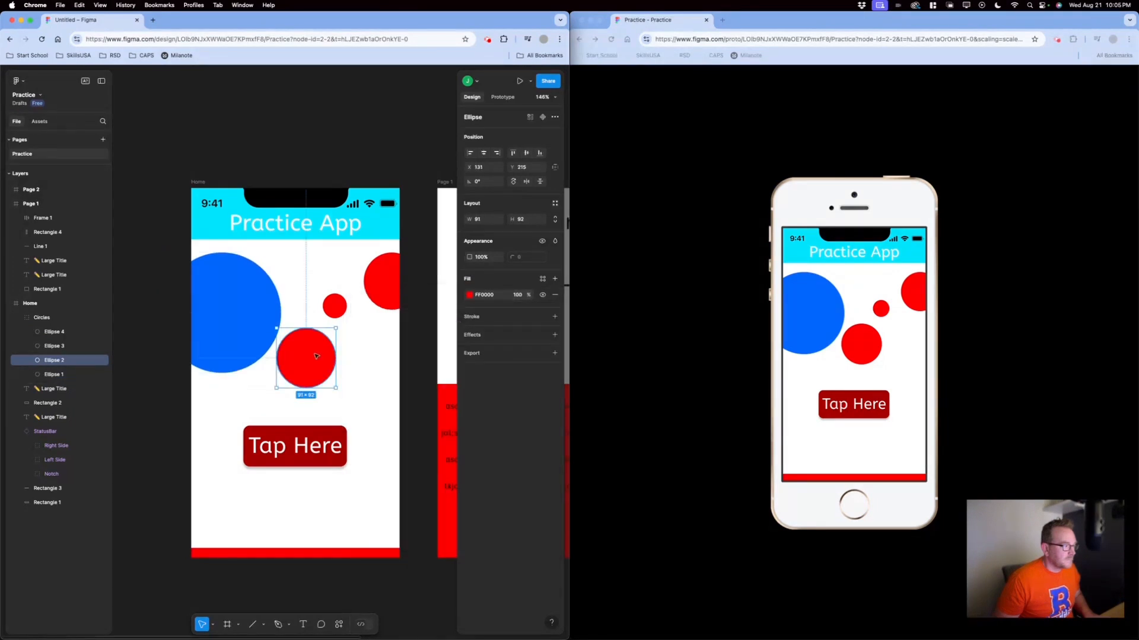
pyautogui.click(470, 295)
pyautogui.moveTo(425, 445); pyautogui.dragTo(393, 441)
# - Recolour the Home frame's smallest circle lime A1FF00 and the circle cut off by the frame's right edge hot pink
pyautogui.click(335, 305)
pyautogui.click(470, 295)
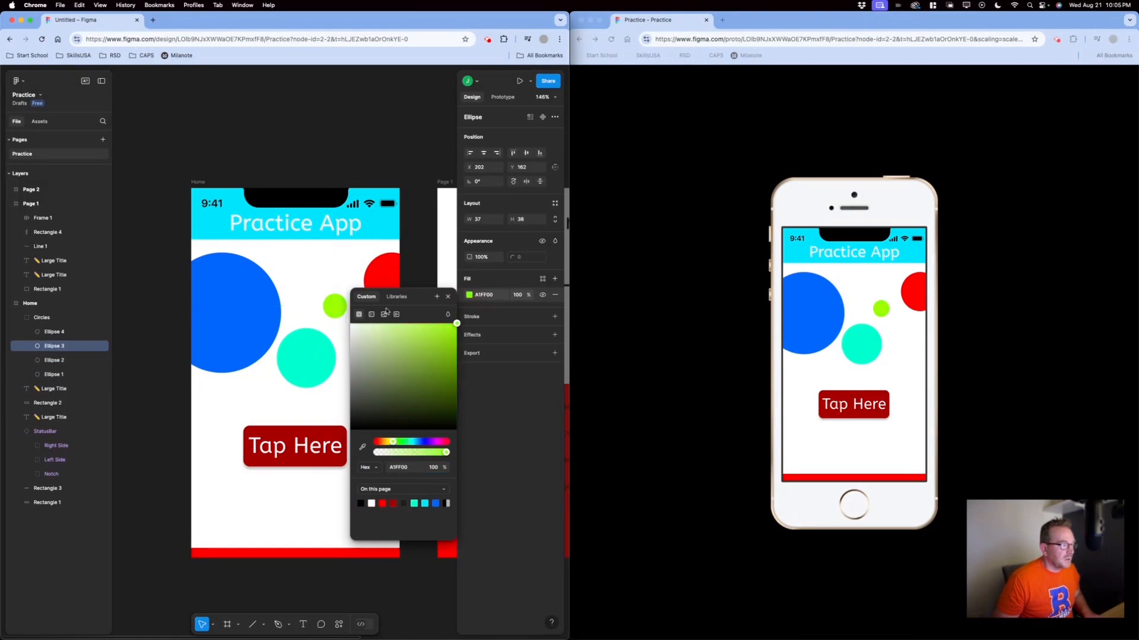
pyautogui.click(382, 270)
pyautogui.click(469, 296)
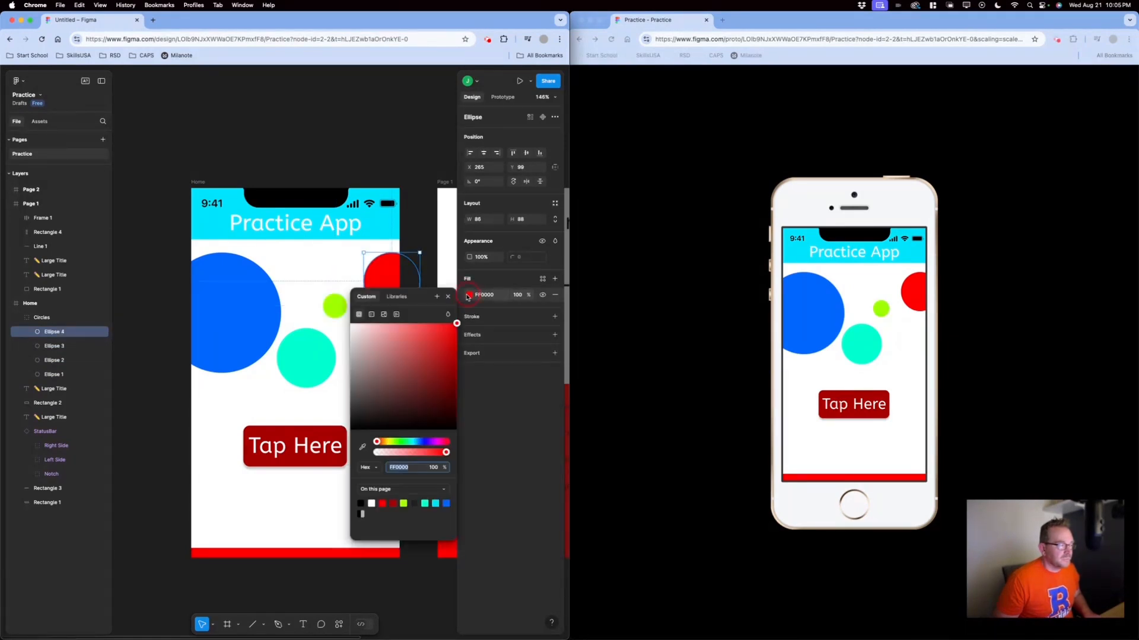
pyautogui.click(439, 442)
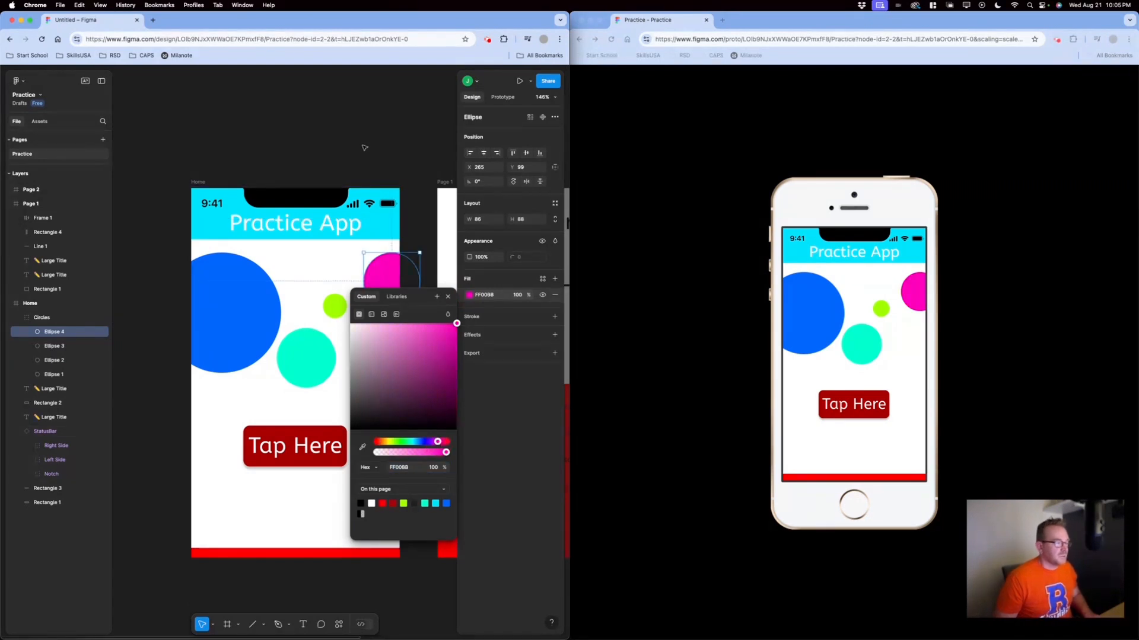
pyautogui.click(429, 265)
# - Sample the header's cyan 00E5FF as the fill of the Tap Here button's rectangle
pyautogui.click(299, 463)
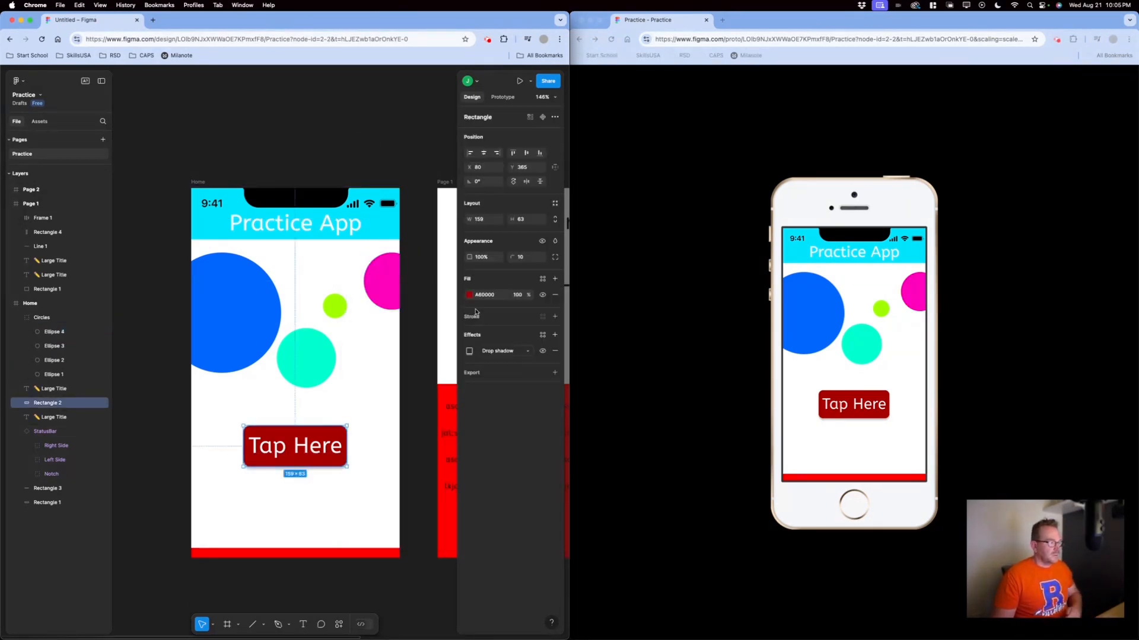
pyautogui.click(469, 296)
pyautogui.click(363, 446)
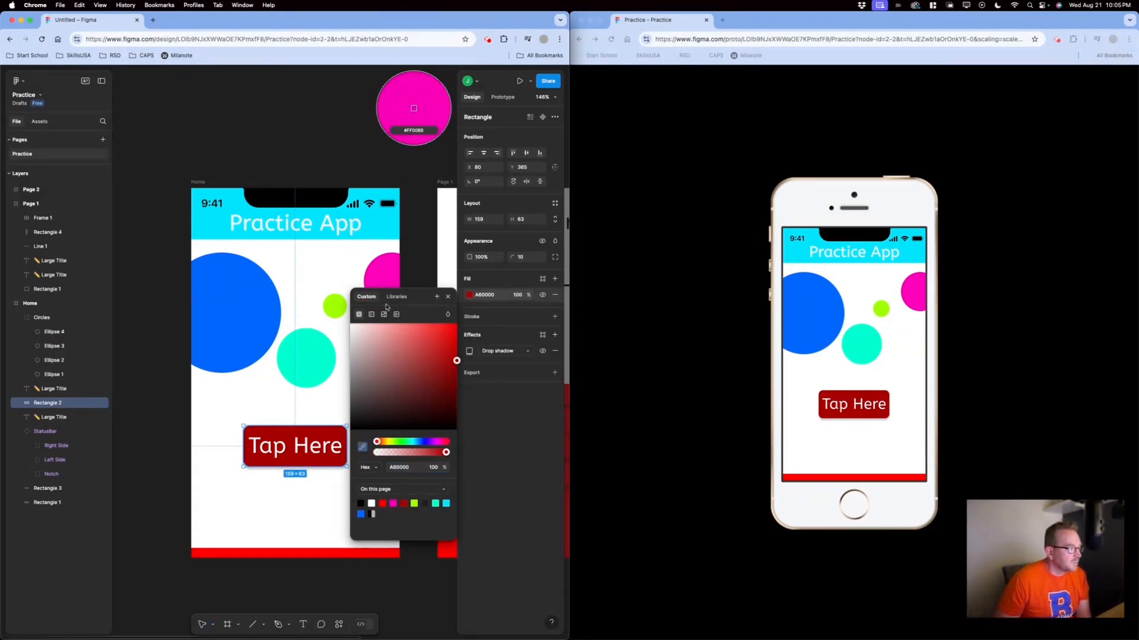
pyautogui.click(413, 108)
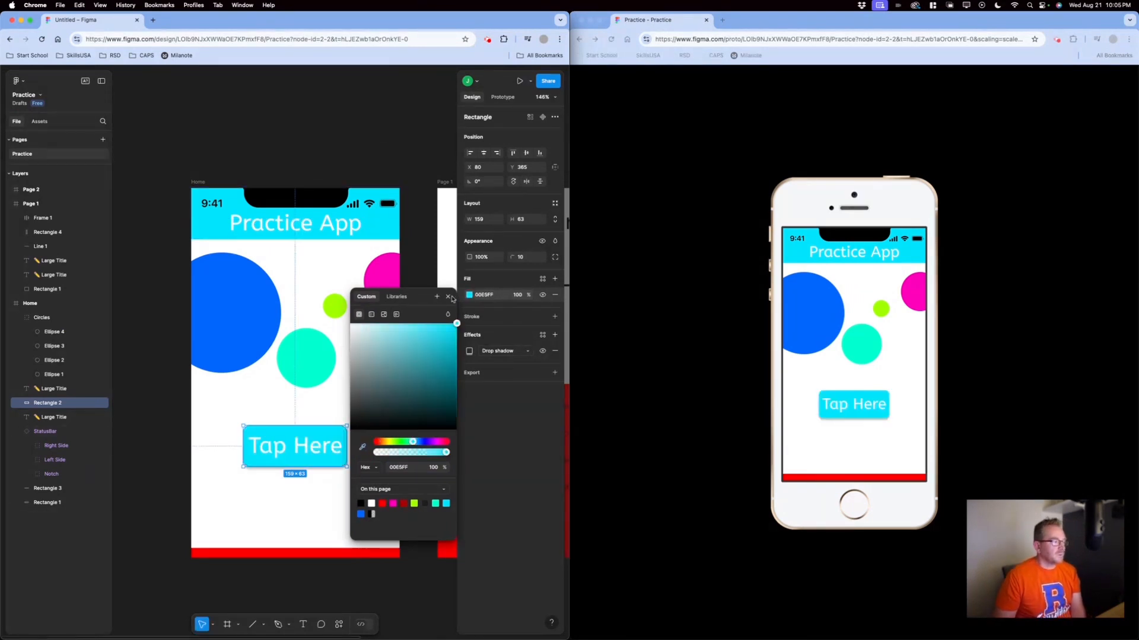
pyautogui.click(397, 296)
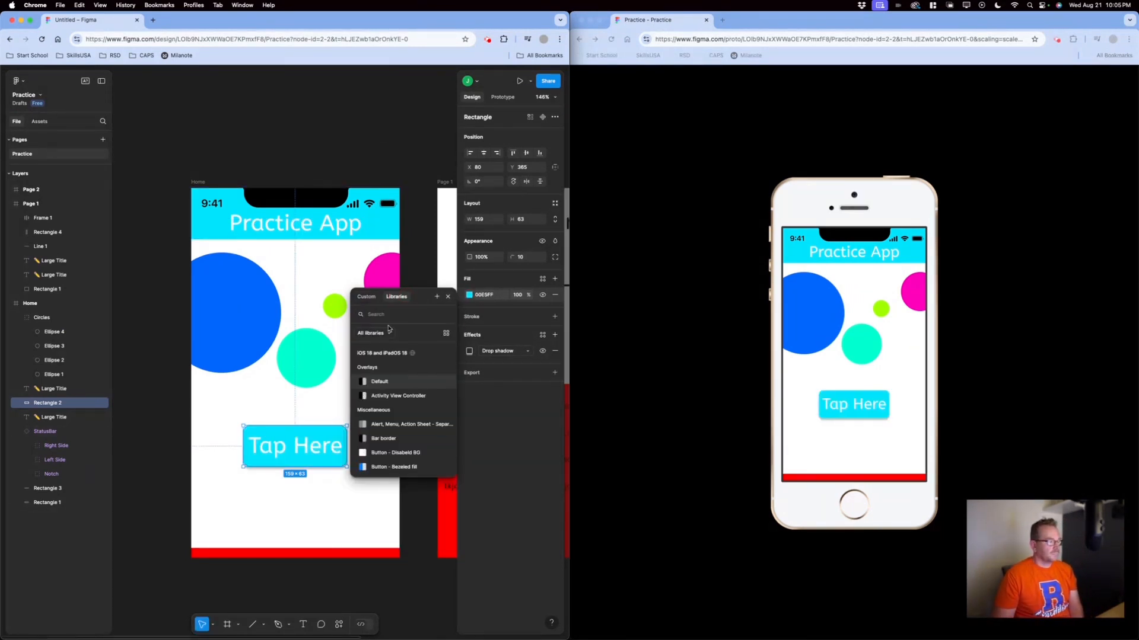
pyautogui.click(366, 296)
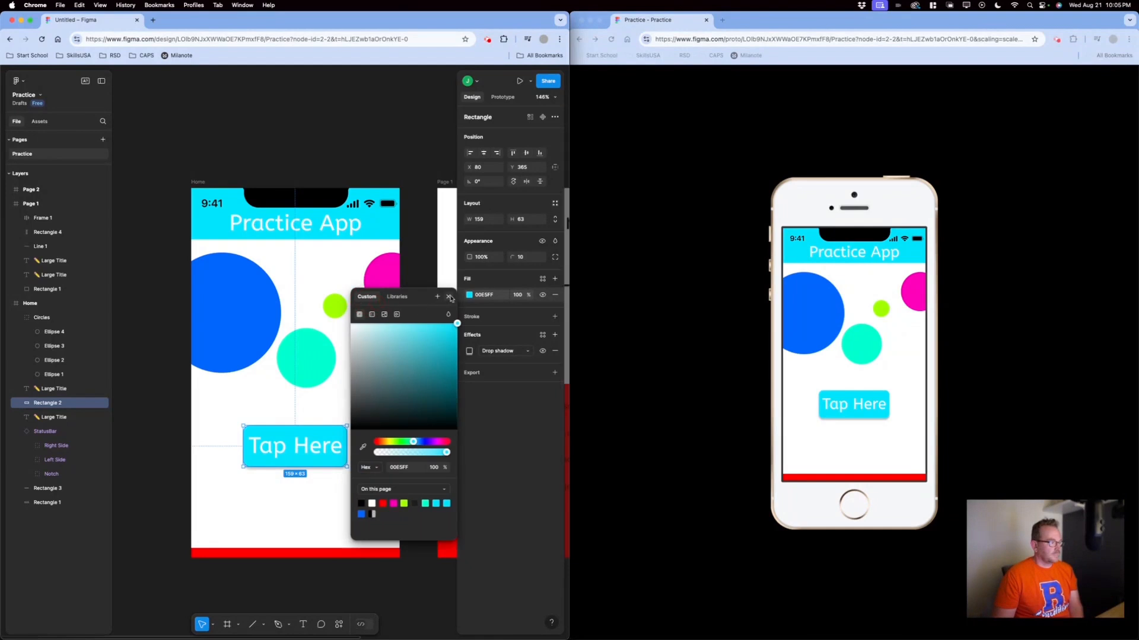
pyautogui.click(447, 297)
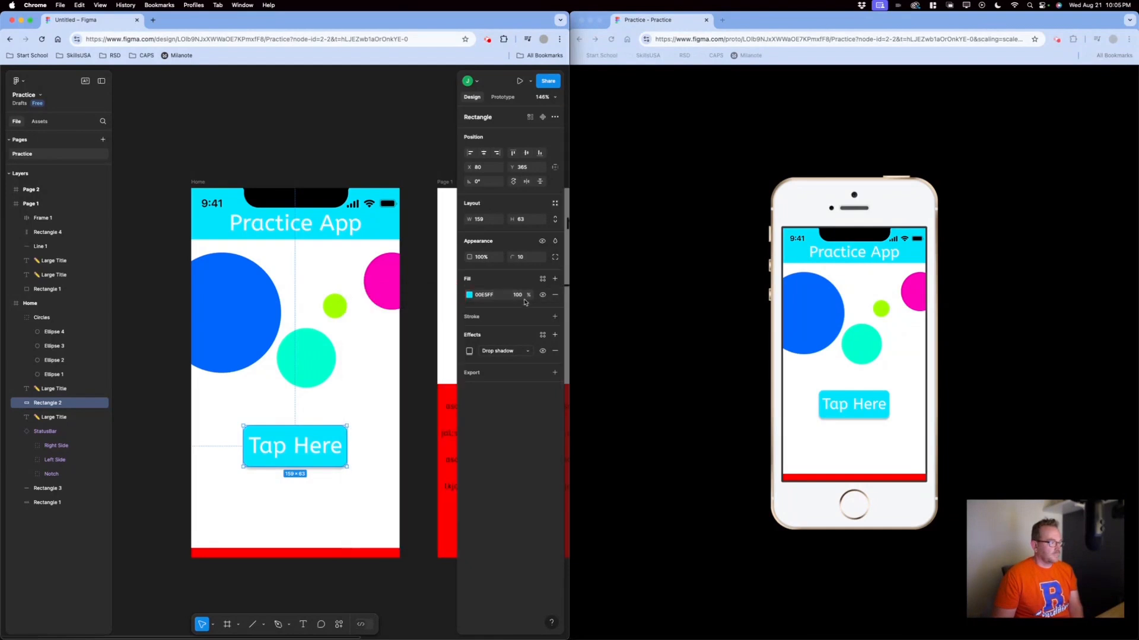
# - Fill the thin strip along the Home frame's lower edge with cyan 00E5FF sampled from the header
pyautogui.click(355, 554)
pyautogui.click(469, 295)
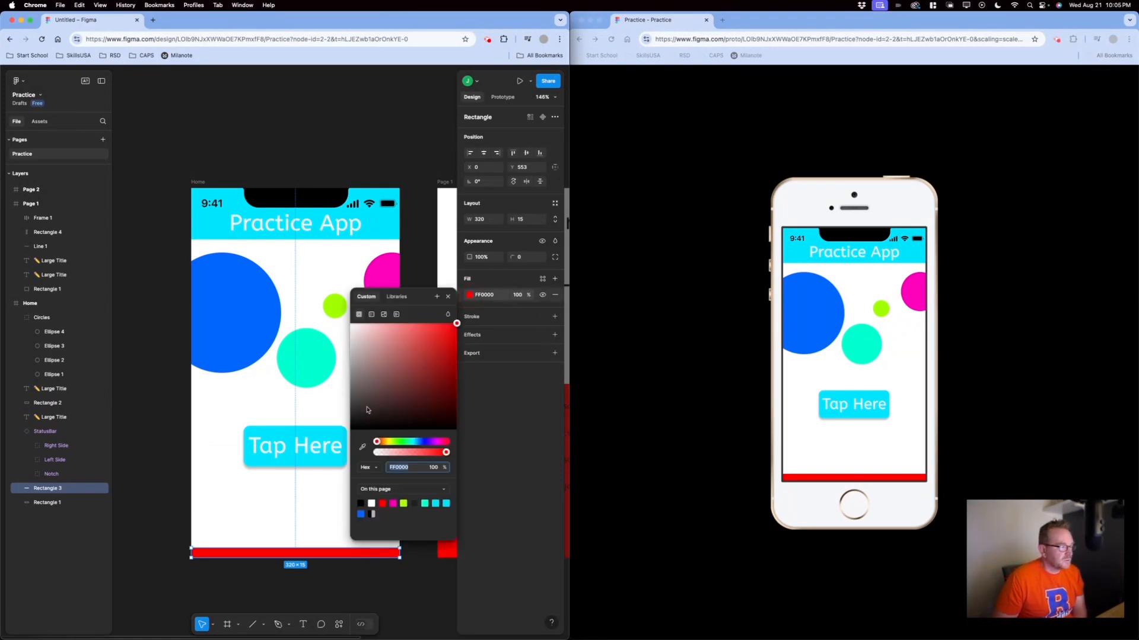
pyautogui.click(363, 447)
pyautogui.click(355, 238)
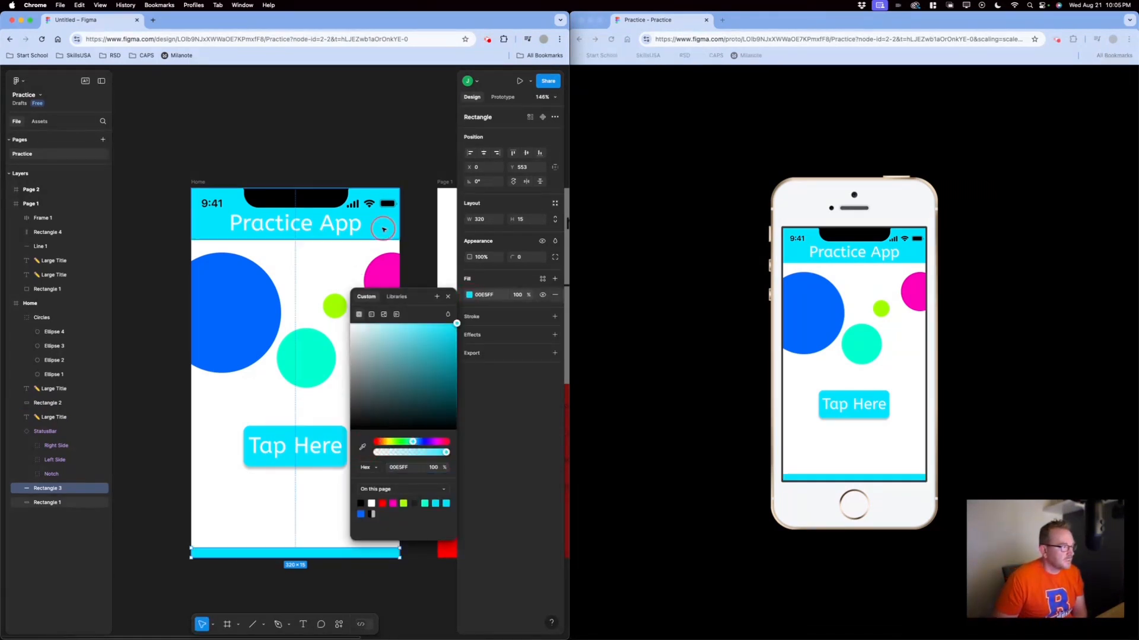
pyautogui.click(448, 297)
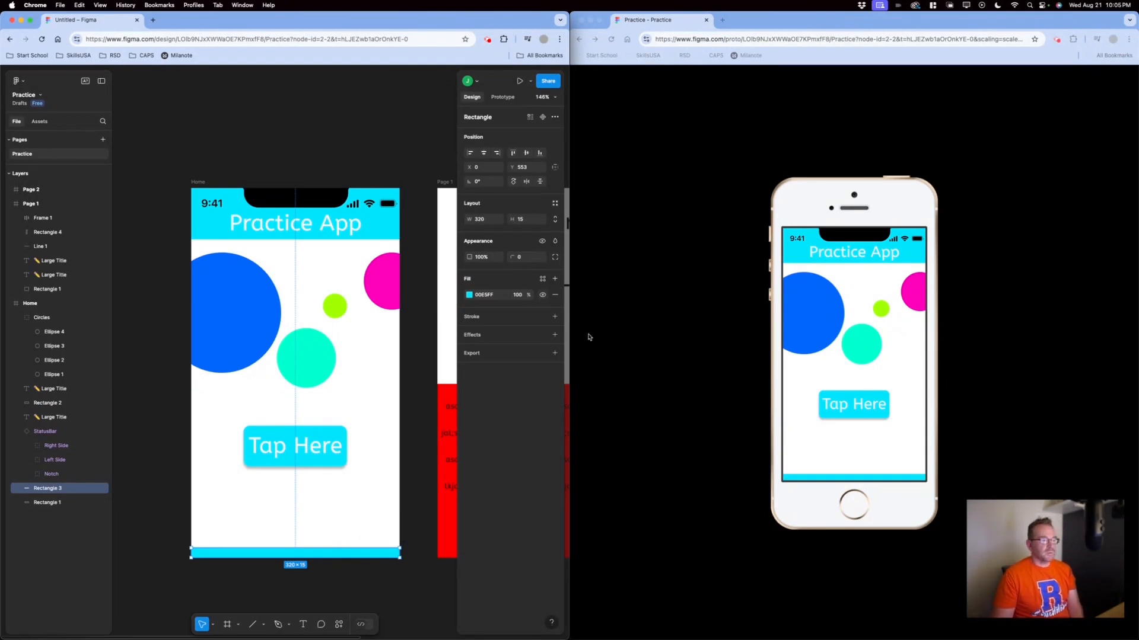
# - Test the prototype by going from Home through Page 1 to Page 2
pyautogui.click(854, 405)
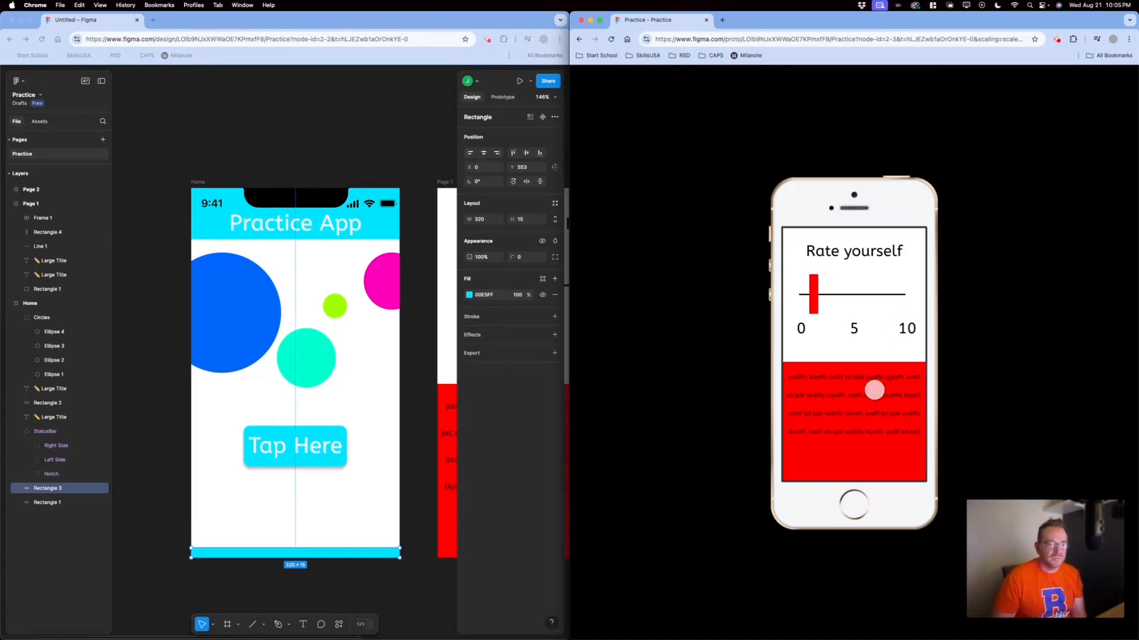
pyautogui.click(859, 426)
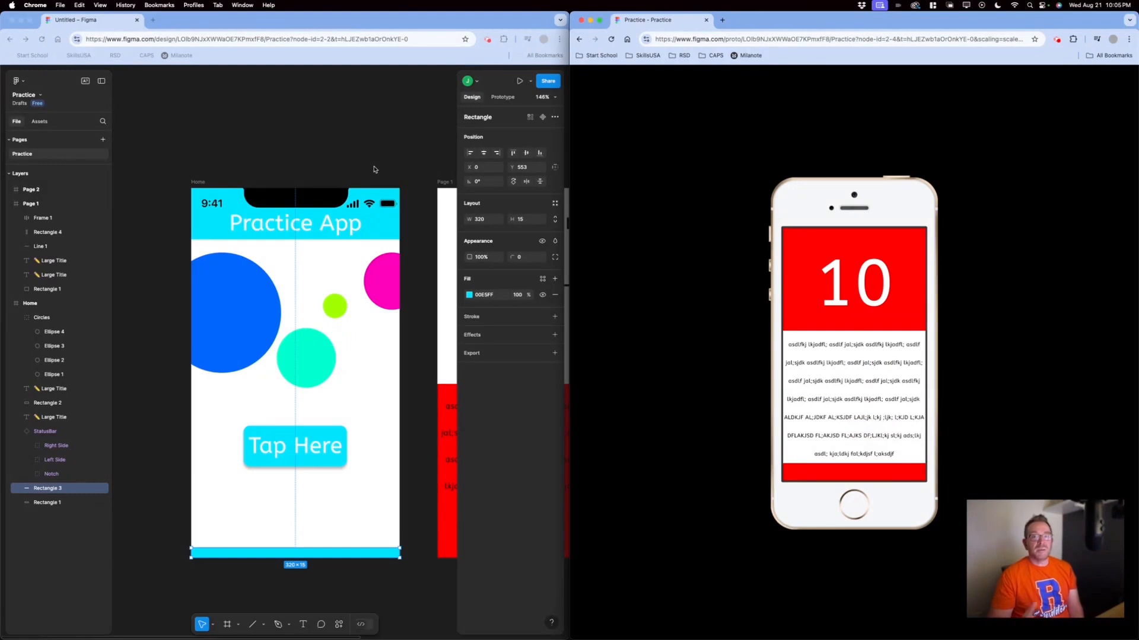
# - Delete the prototype connection that links the whole Home frame to Page 1
pyautogui.click(383, 143)
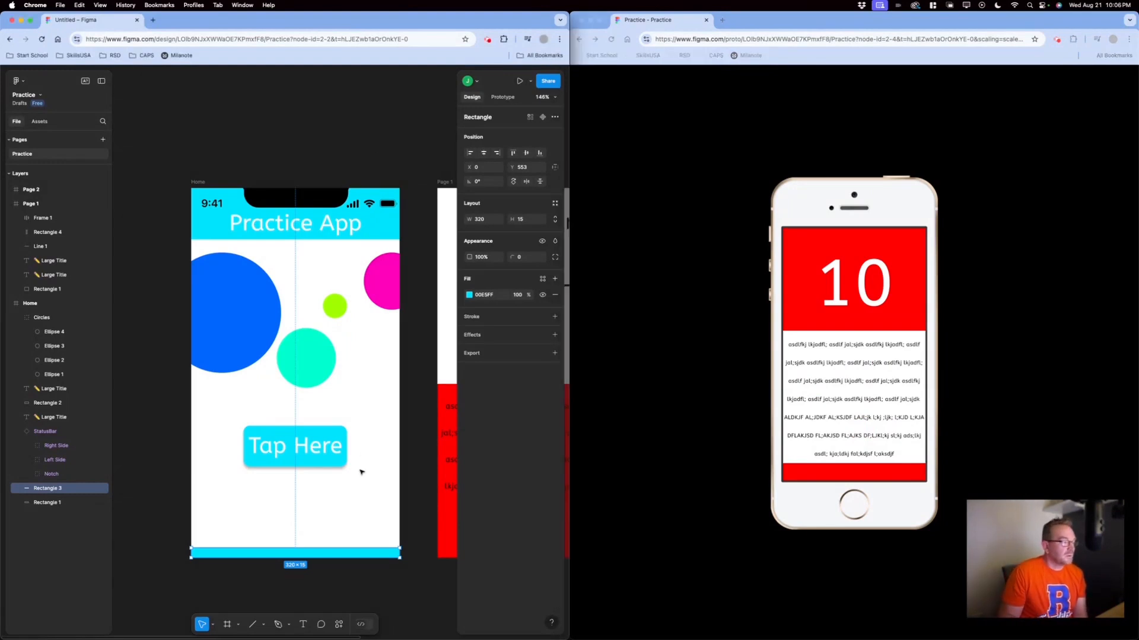
pyautogui.click(503, 98)
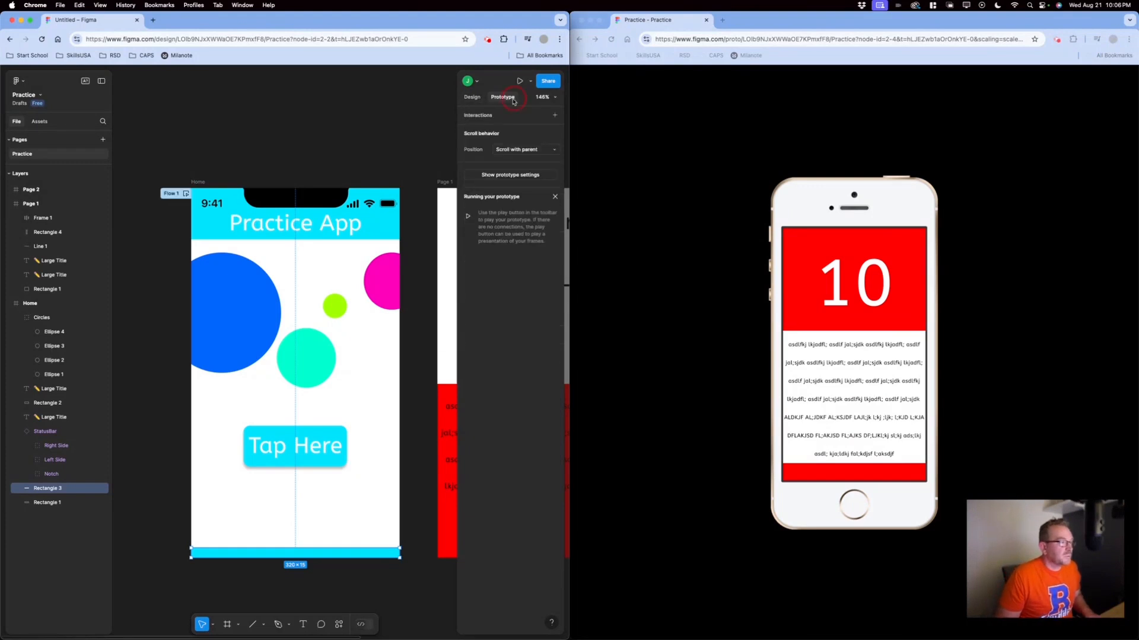
pyautogui.click(393, 365)
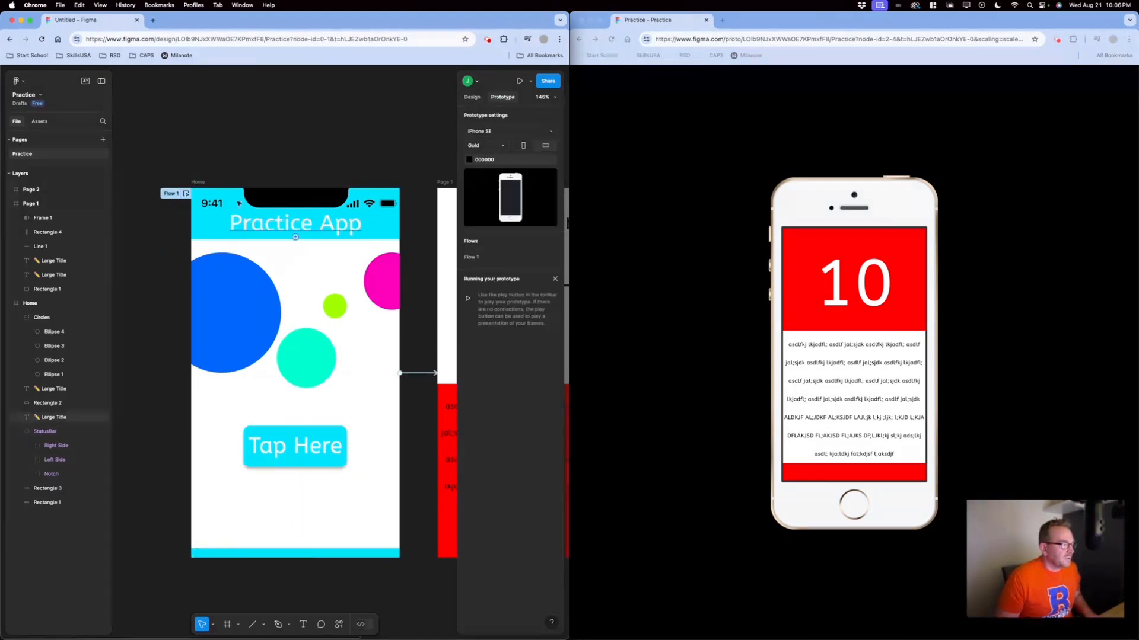
pyautogui.click(198, 183)
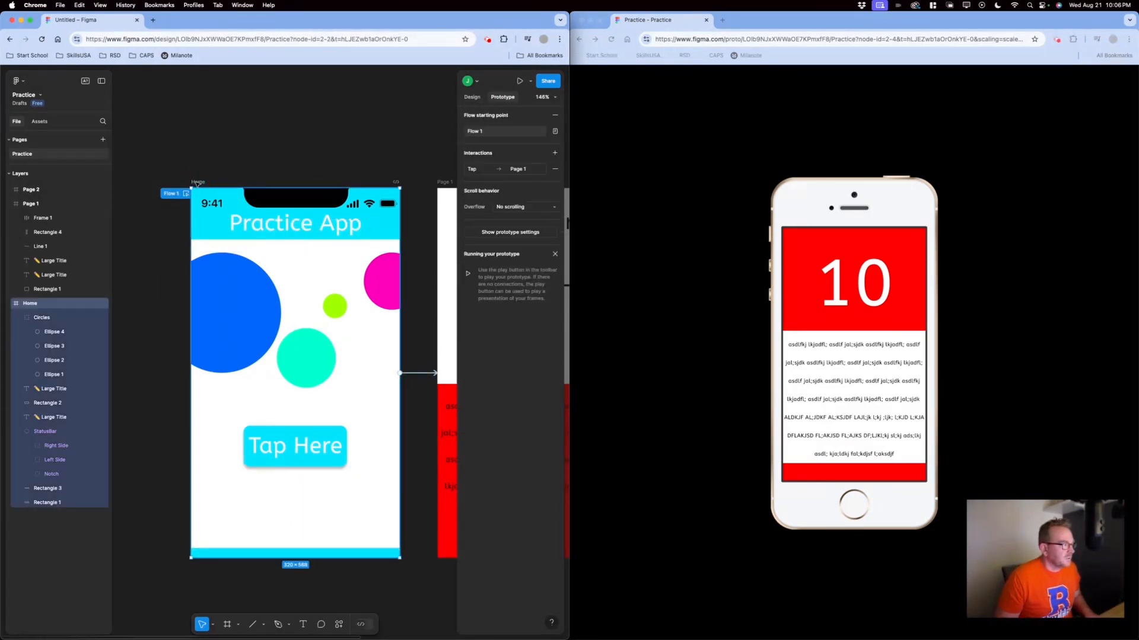
pyautogui.click(416, 374)
pyautogui.press('Delete')
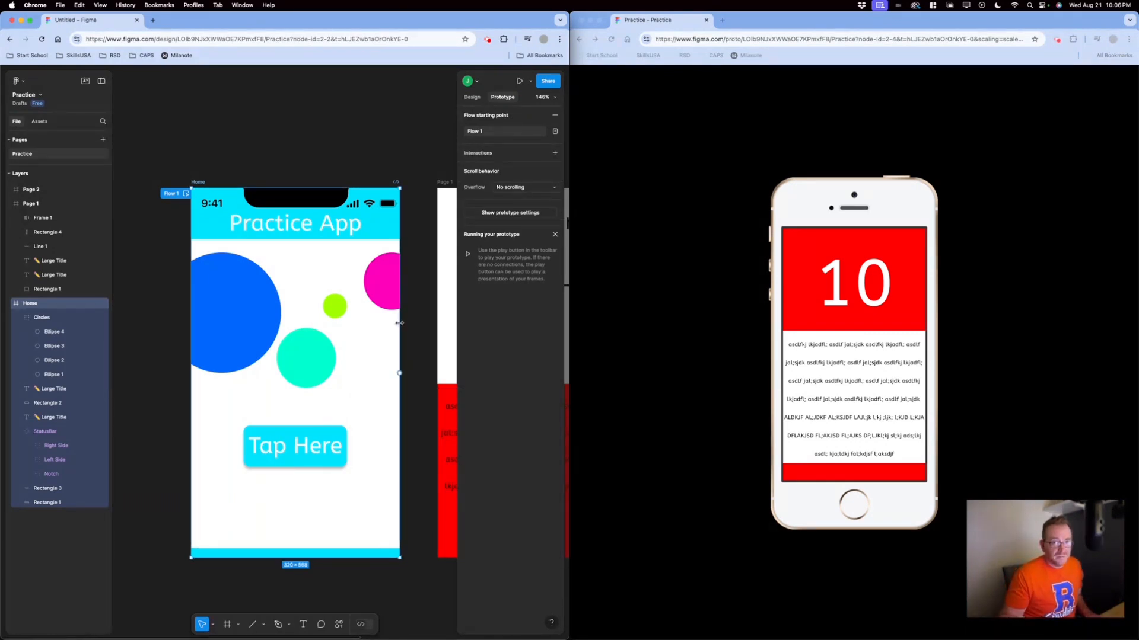
# - Delete the prototype connection that links the whole Page 1 frame to Page 2
pyautogui.moveTo(437, 372); pyautogui.dragTo(194, 366)
pyautogui.click(388, 354)
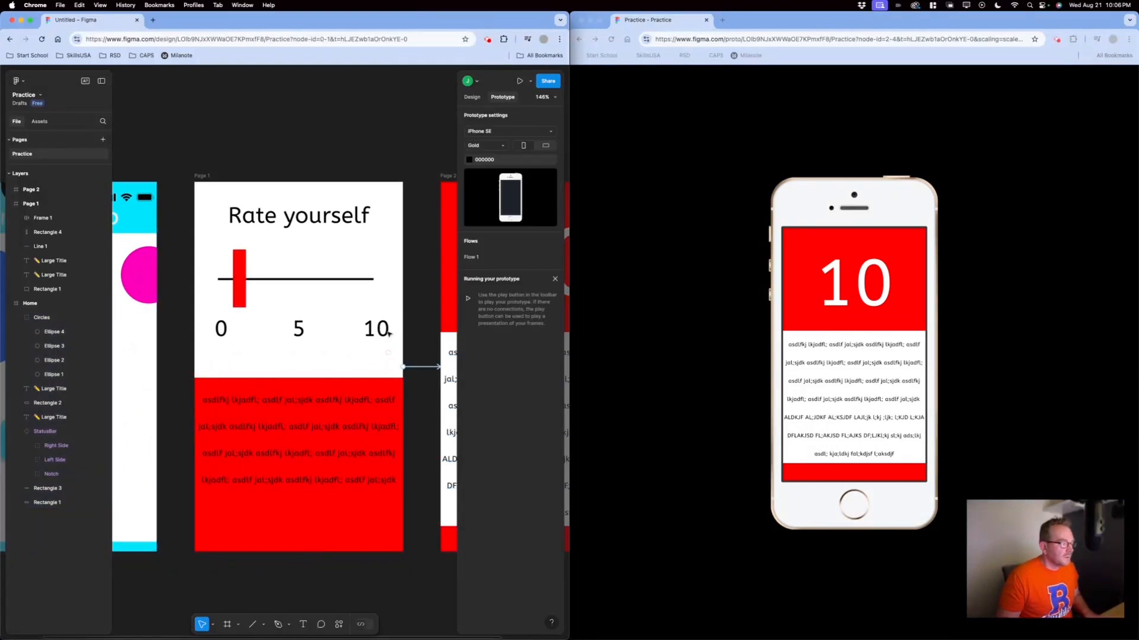
pyautogui.click(204, 177)
pyautogui.click(431, 370)
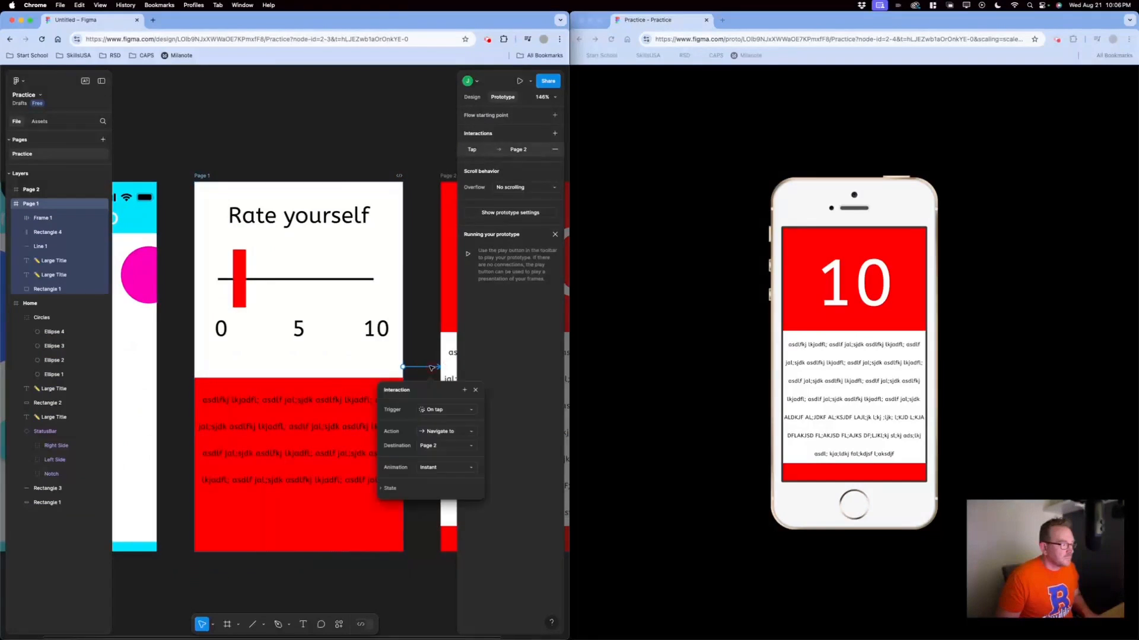
pyautogui.press('Delete')
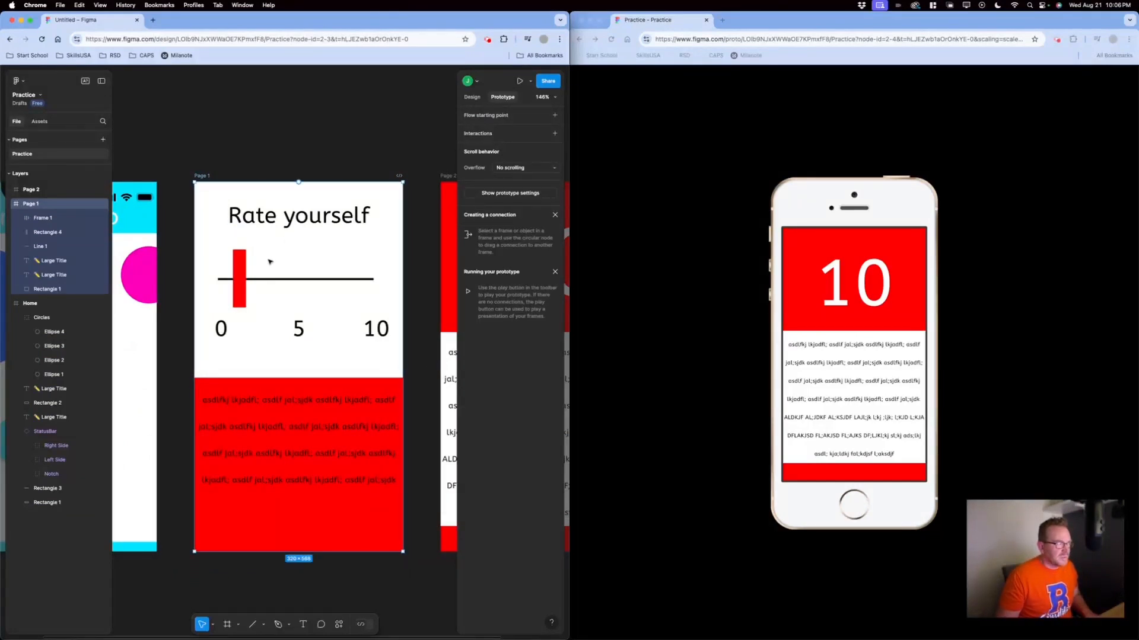
# - Connect the Home frame's Tap Here text to Page 1 on tap, using a Dissolve animation
pyautogui.moveTo(196, 260); pyautogui.dragTo(474, 261)
pyautogui.click(339, 416)
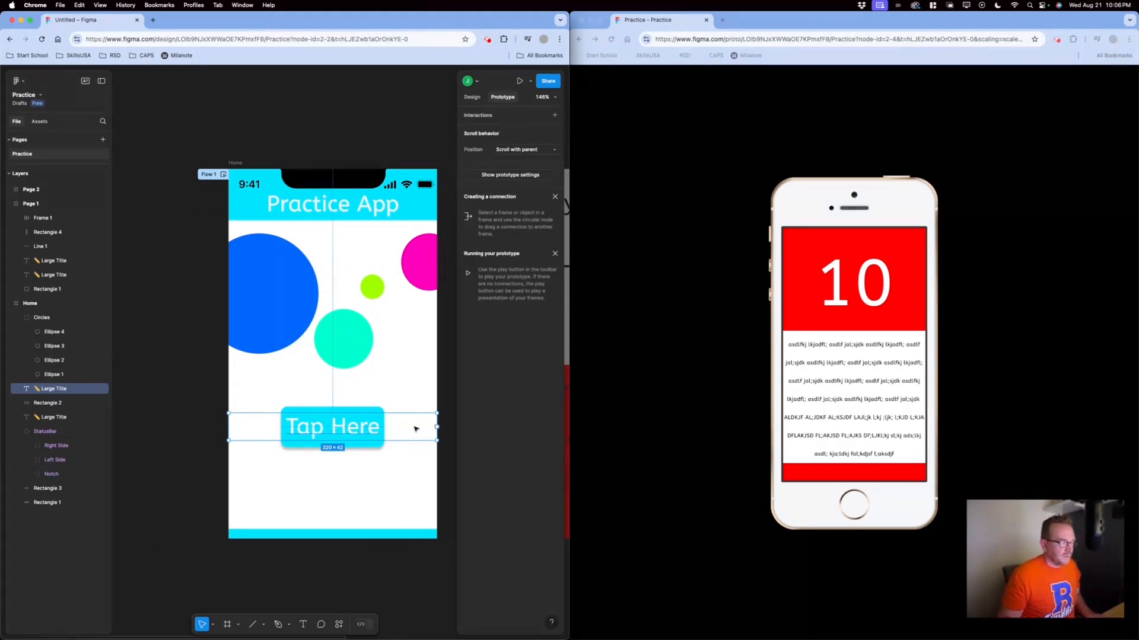
pyautogui.hscroll(3, 255, 438)
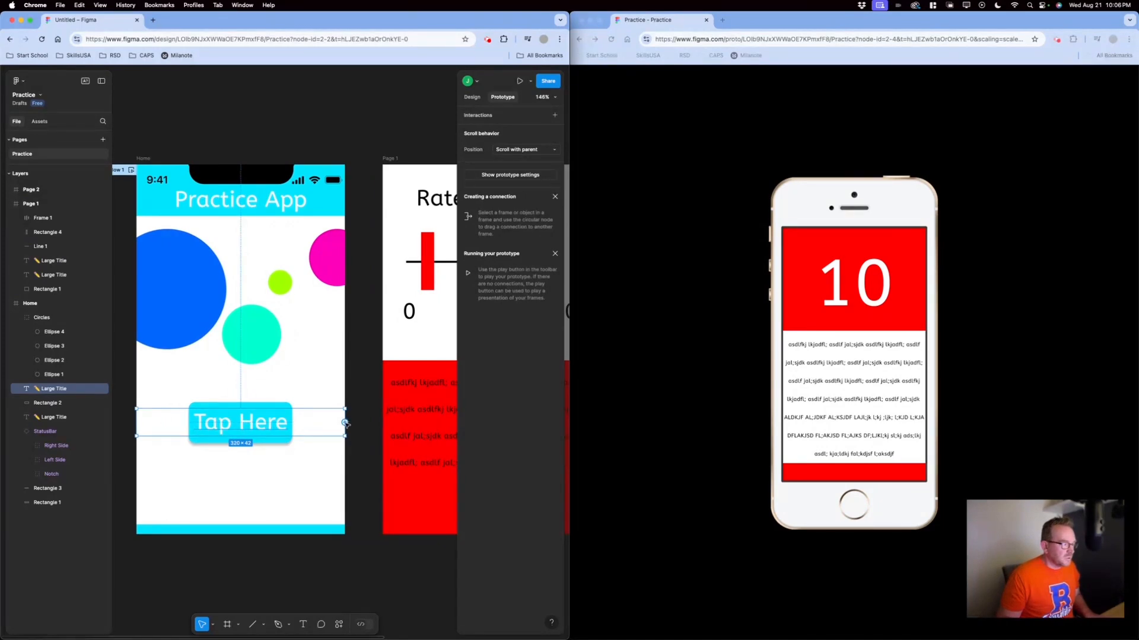
pyautogui.moveTo(345, 423); pyautogui.dragTo(385, 321)
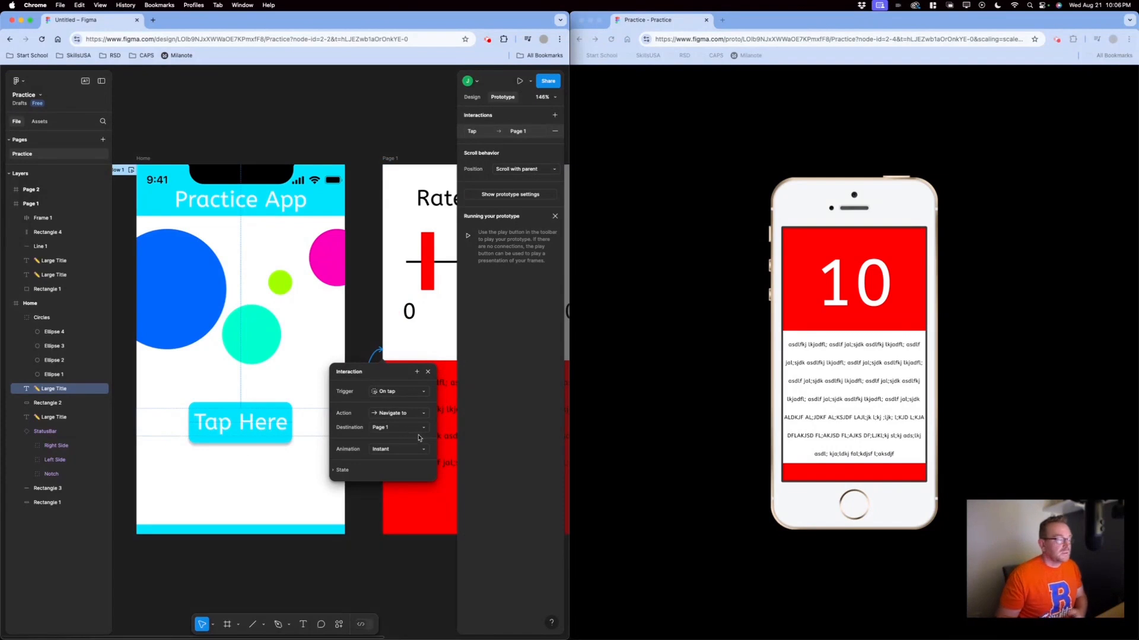
pyautogui.click(395, 452)
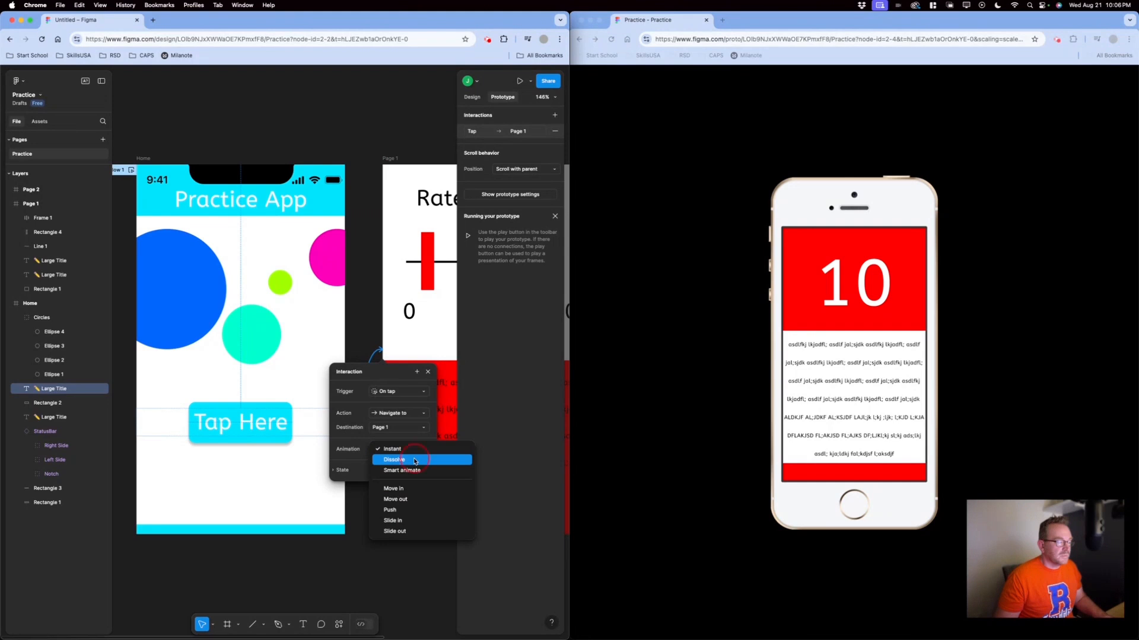
pyautogui.click(415, 461)
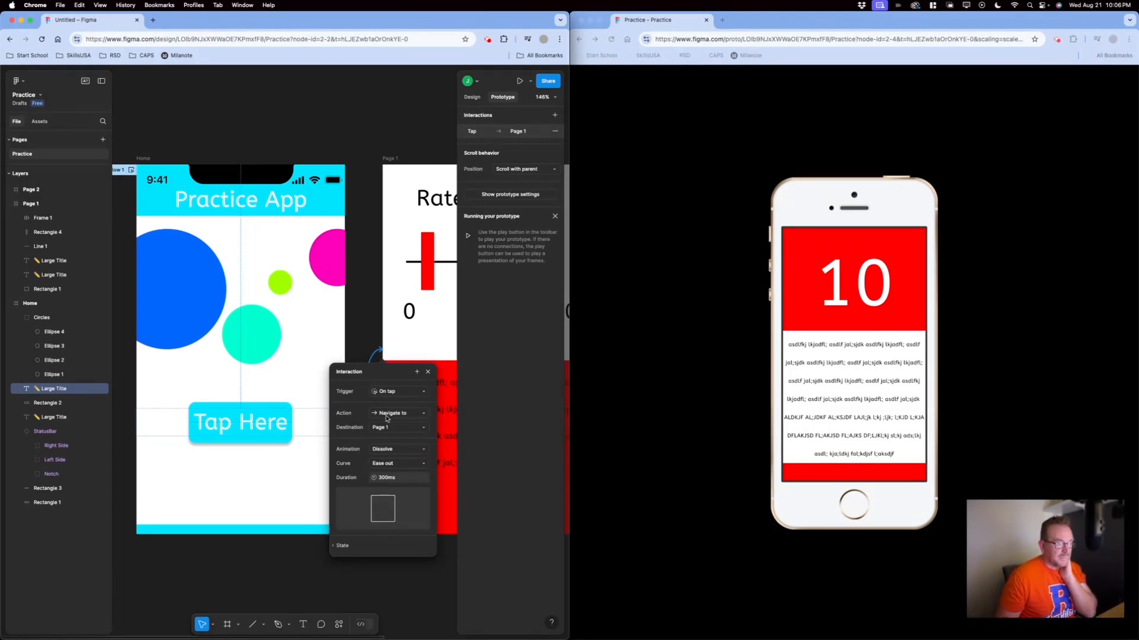
# - Look through the curve options for the Tap Here interaction and set its Dissolve duration to 1000 ms
pyautogui.click(382, 464)
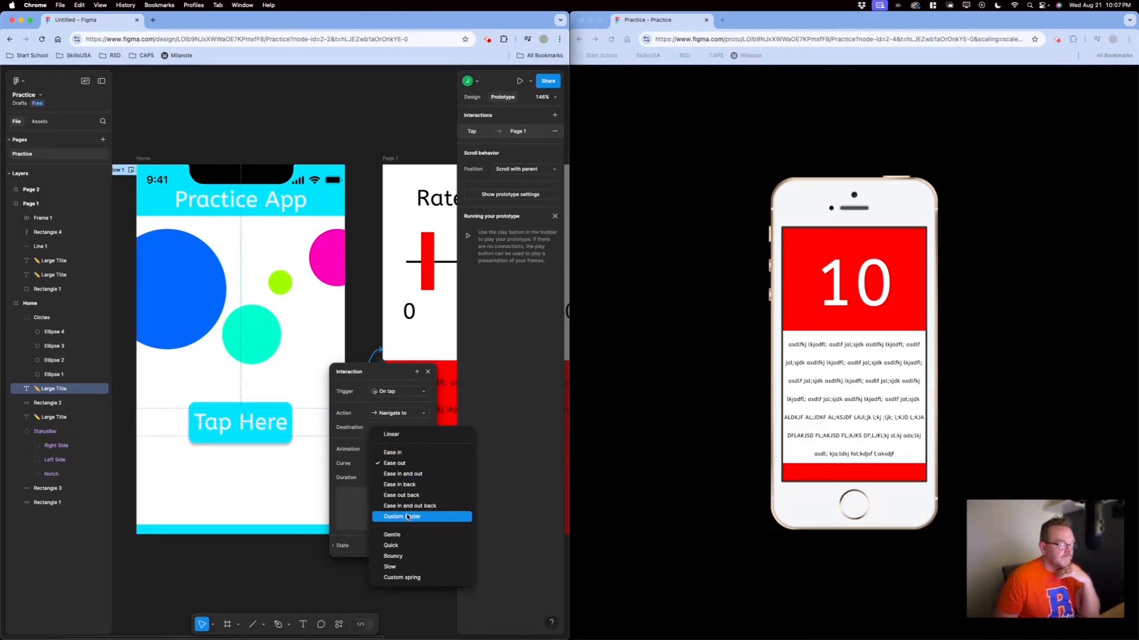
pyautogui.click(347, 443)
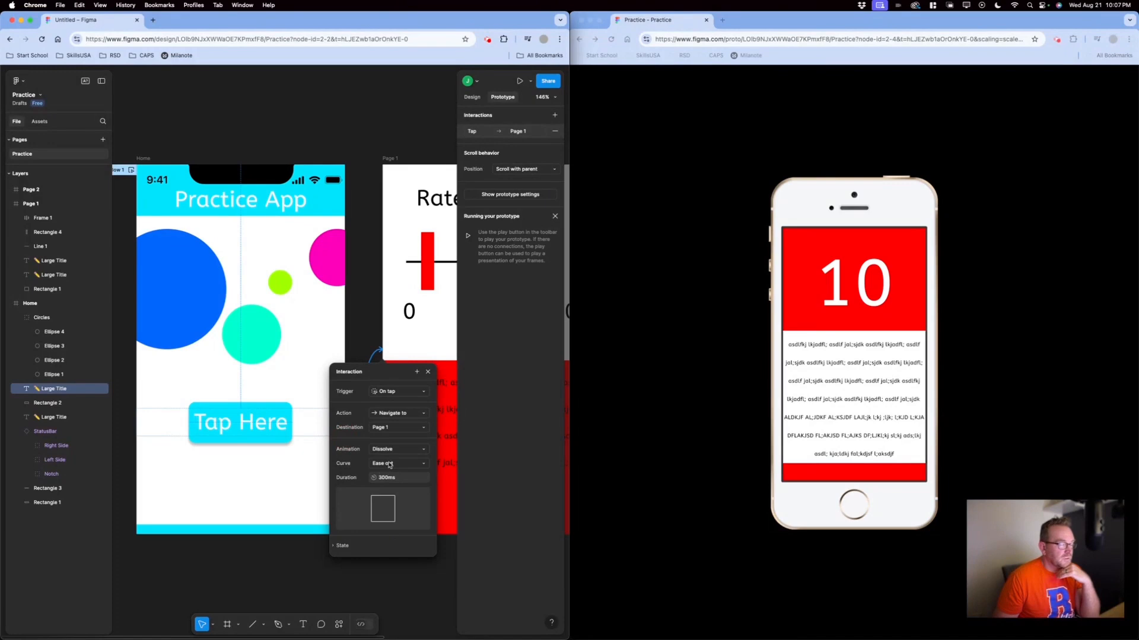
pyautogui.click(389, 465)
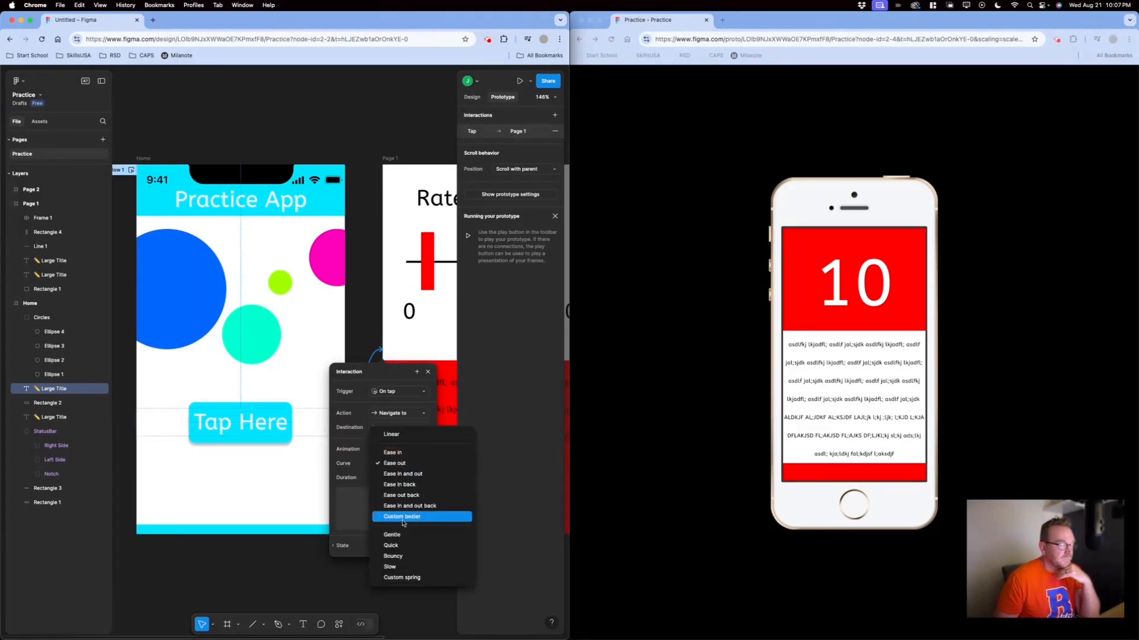
pyautogui.click(355, 443)
pyautogui.click(386, 478)
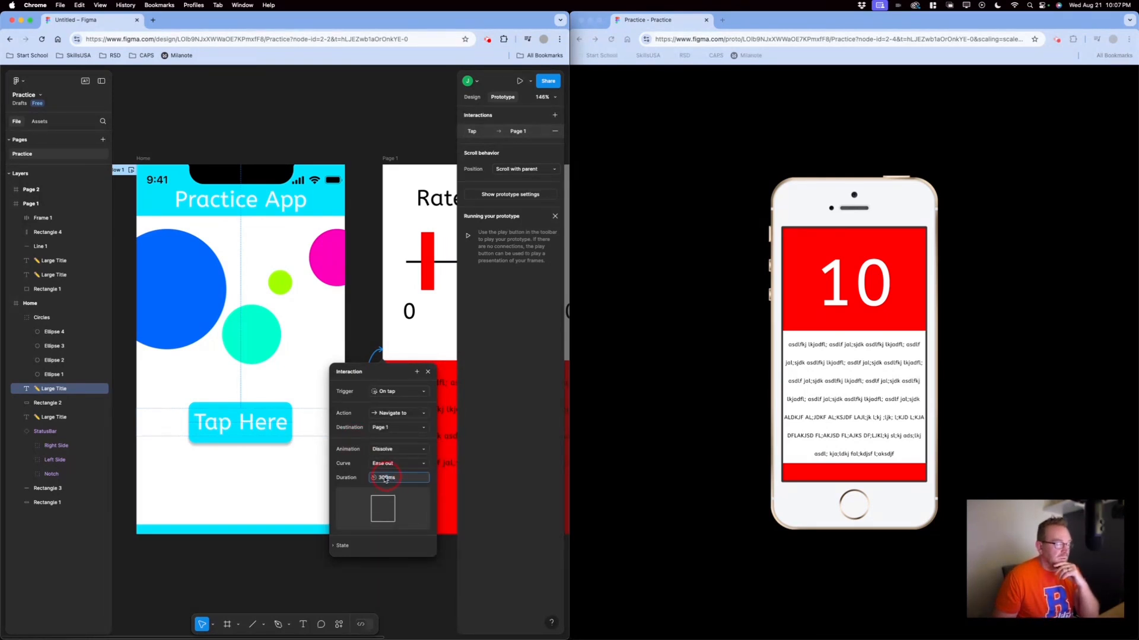
pyautogui.write('10')
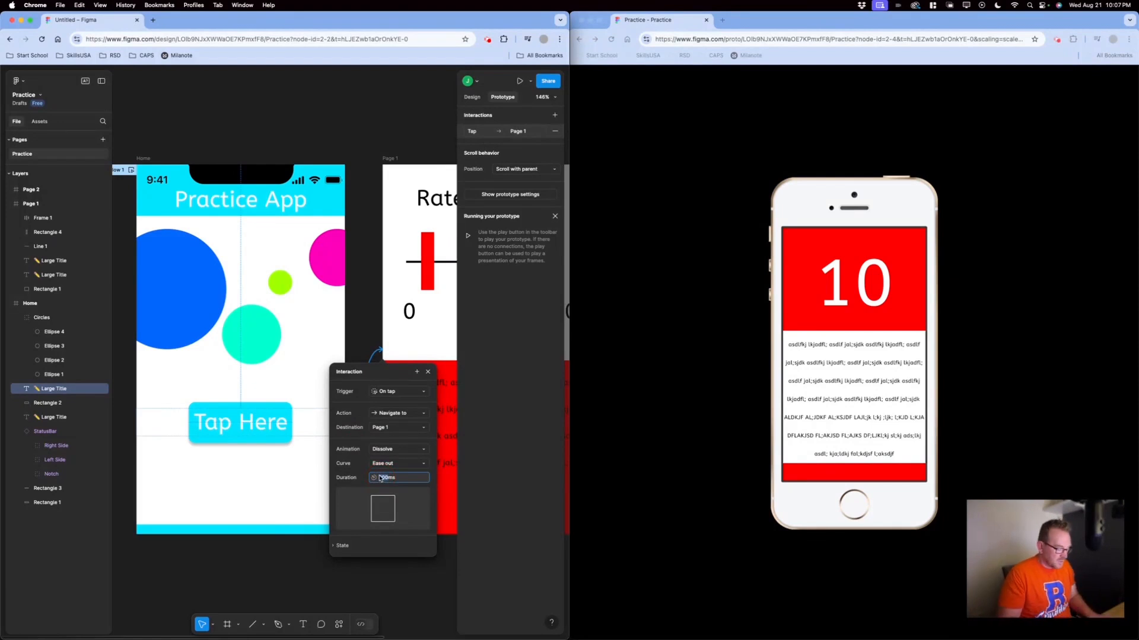
pyautogui.write('00')
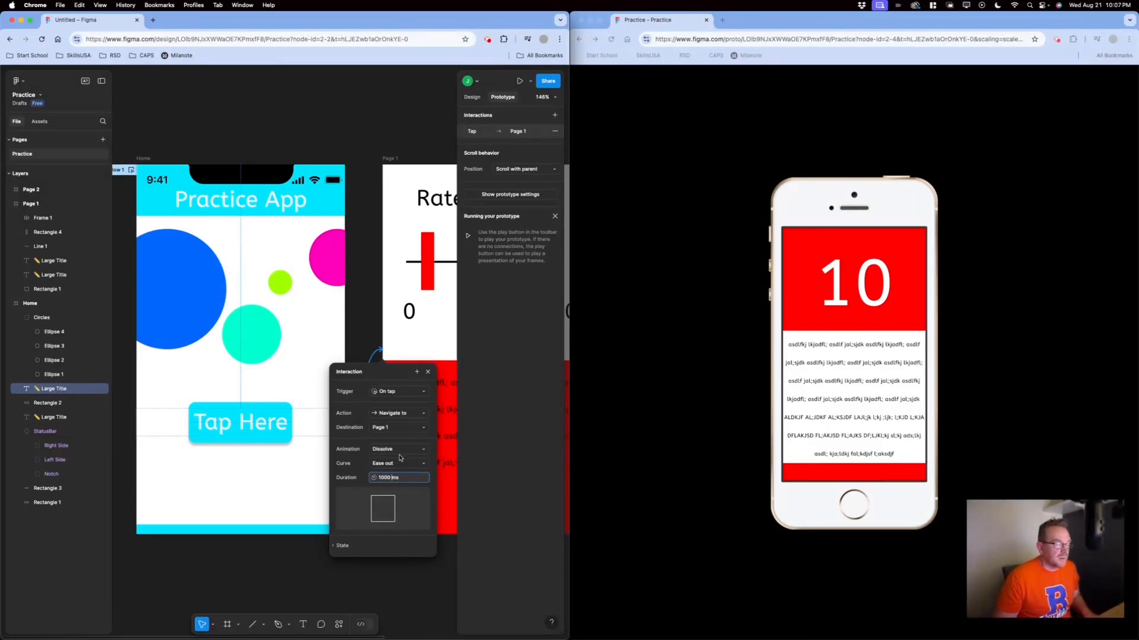
pyautogui.click(428, 373)
# - Take the preview back to Home and test the Tap Here button's transition to Page 1
pyautogui.click(836, 535)
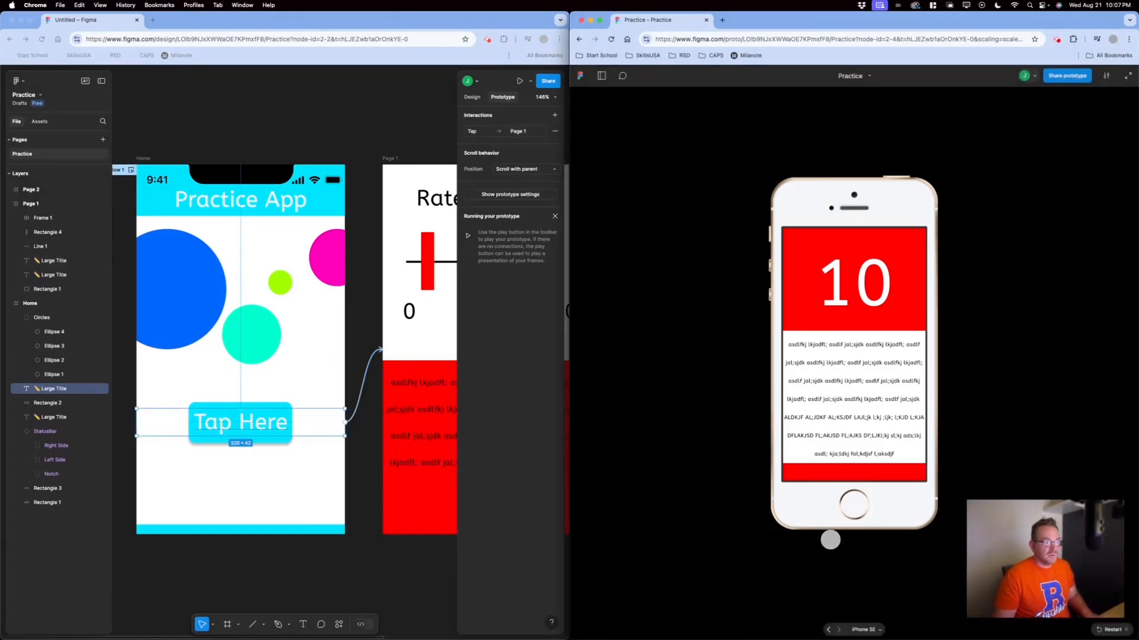
pyautogui.click(828, 630)
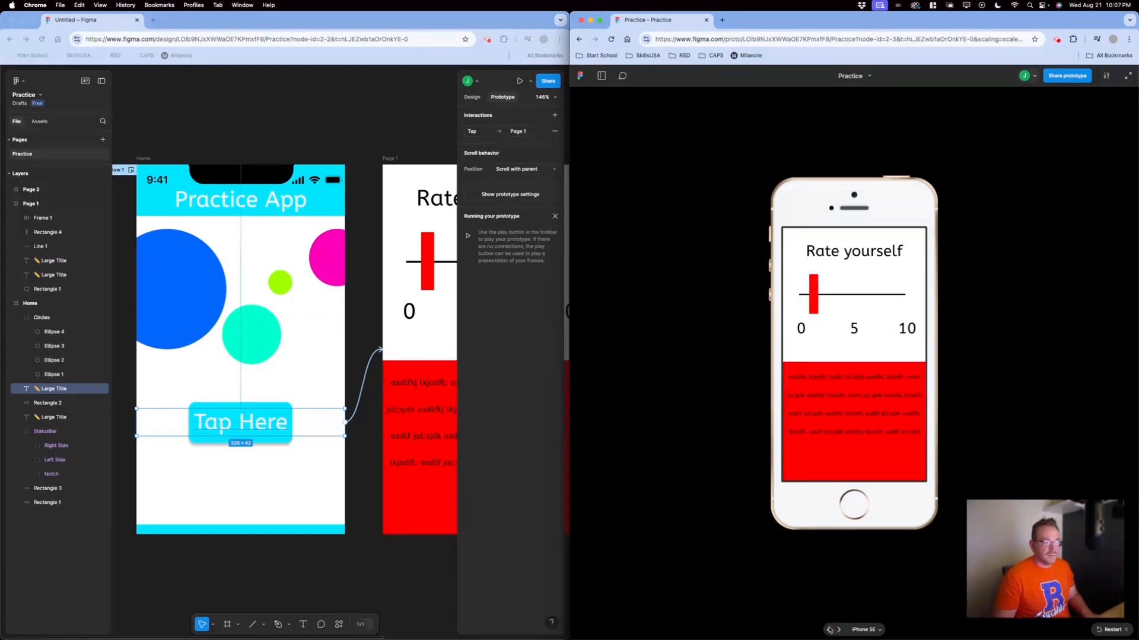
pyautogui.click(830, 630)
pyautogui.click(847, 405)
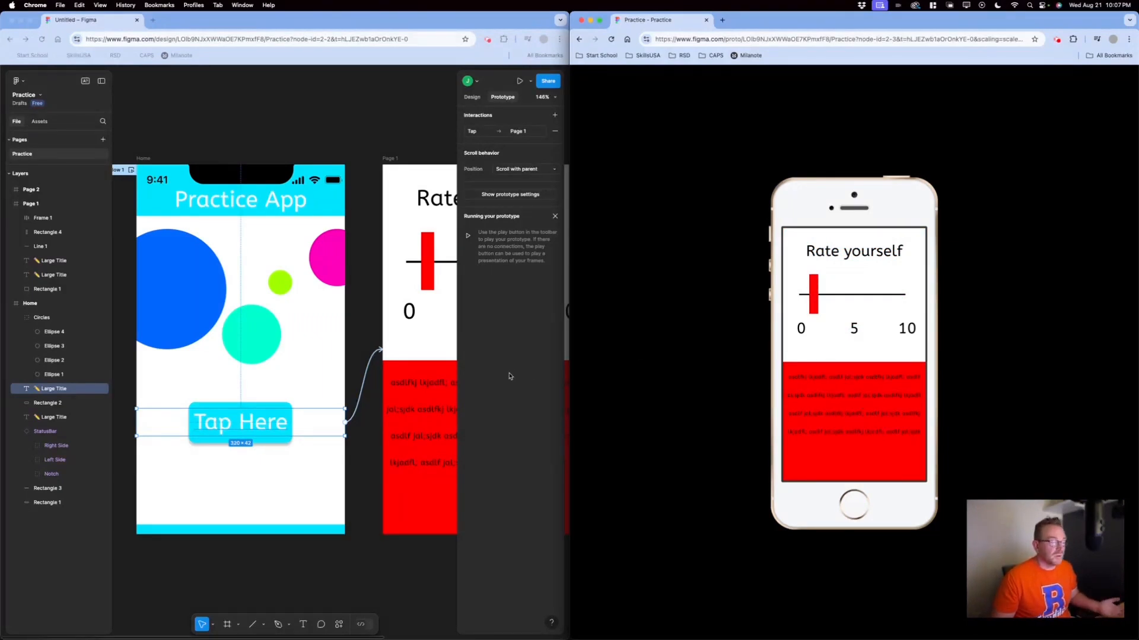
# - Set the Dissolve duration of the Tap Here interaction to 300 ms
pyautogui.click(325, 425)
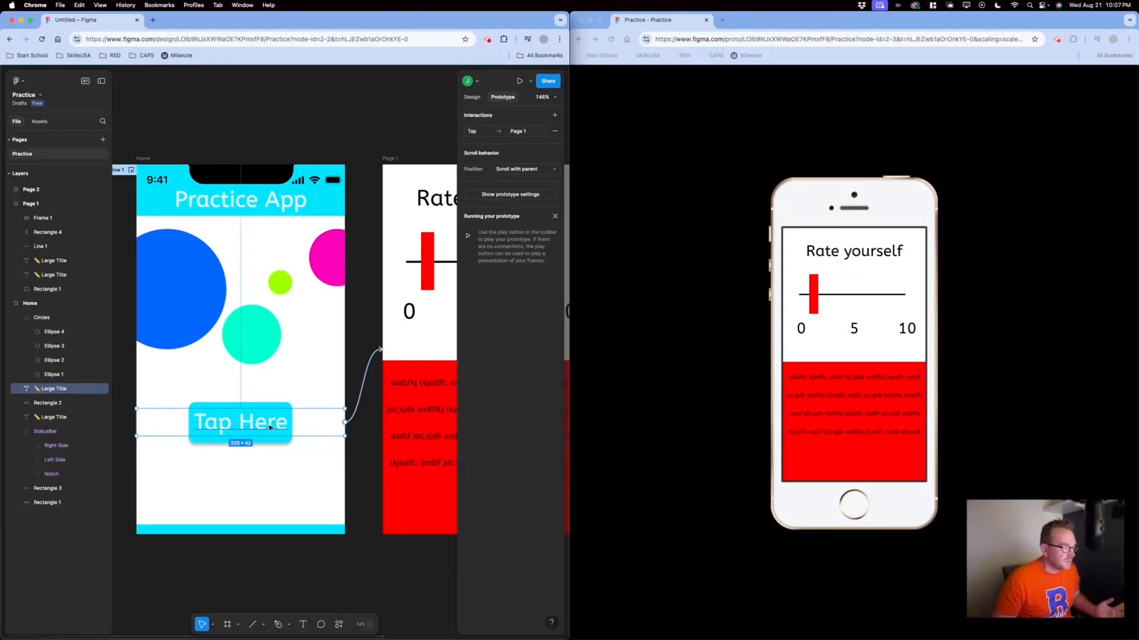
pyautogui.click(361, 399)
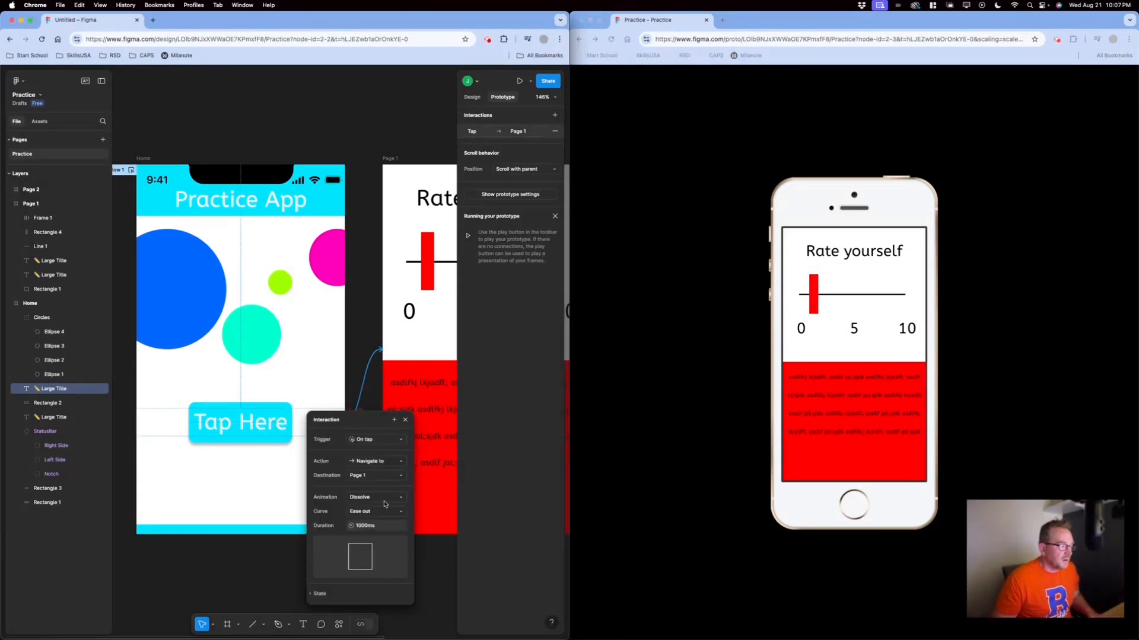
pyautogui.click(359, 527)
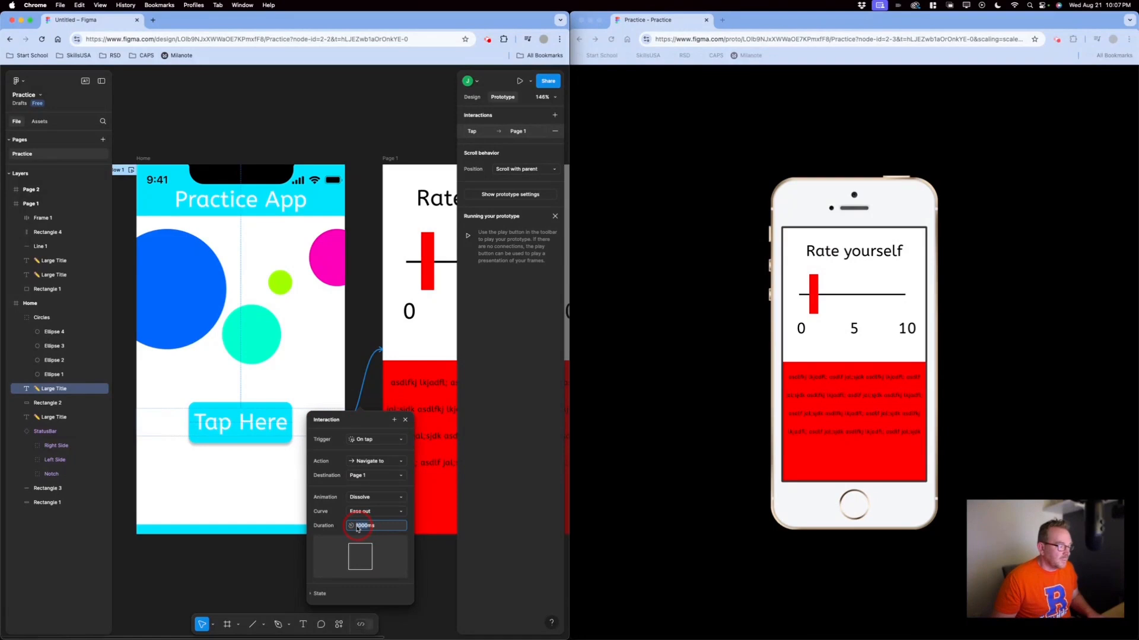
pyautogui.write('300')
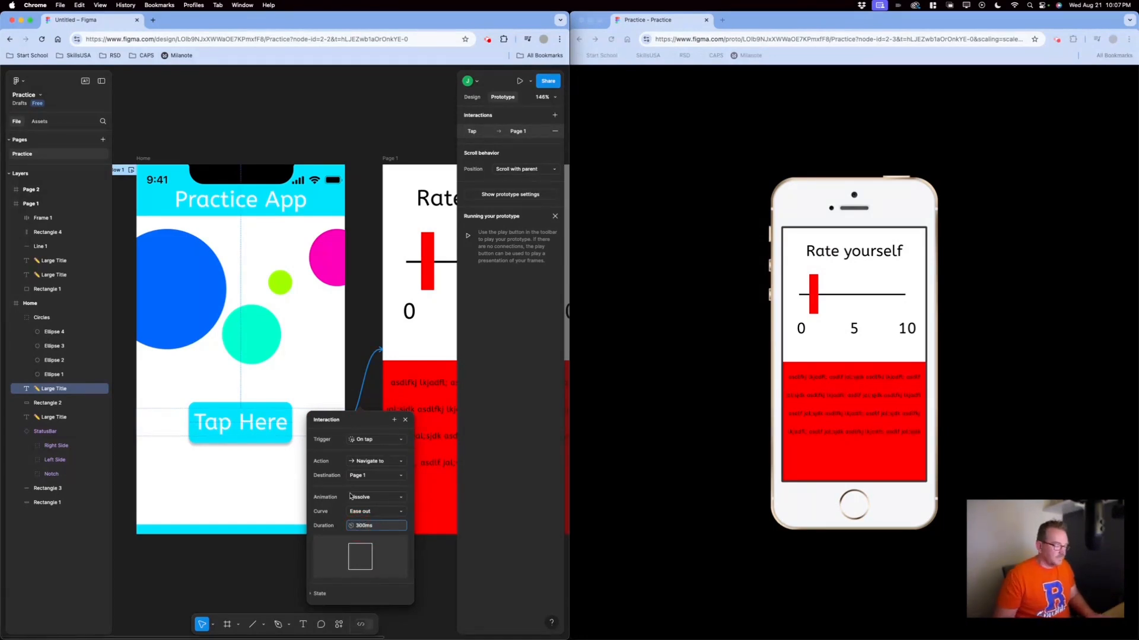
pyautogui.click(377, 337)
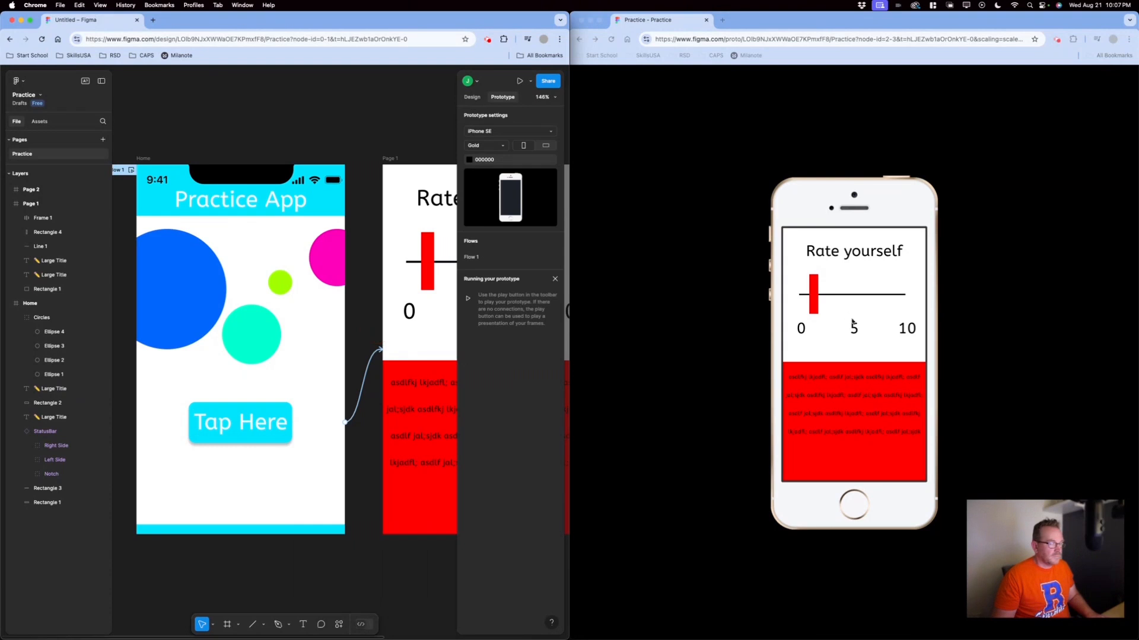
# - Return the preview to Home and retest the Tap Here button with the 300 ms dissolve
pyautogui.click(757, 417)
pyautogui.click(827, 630)
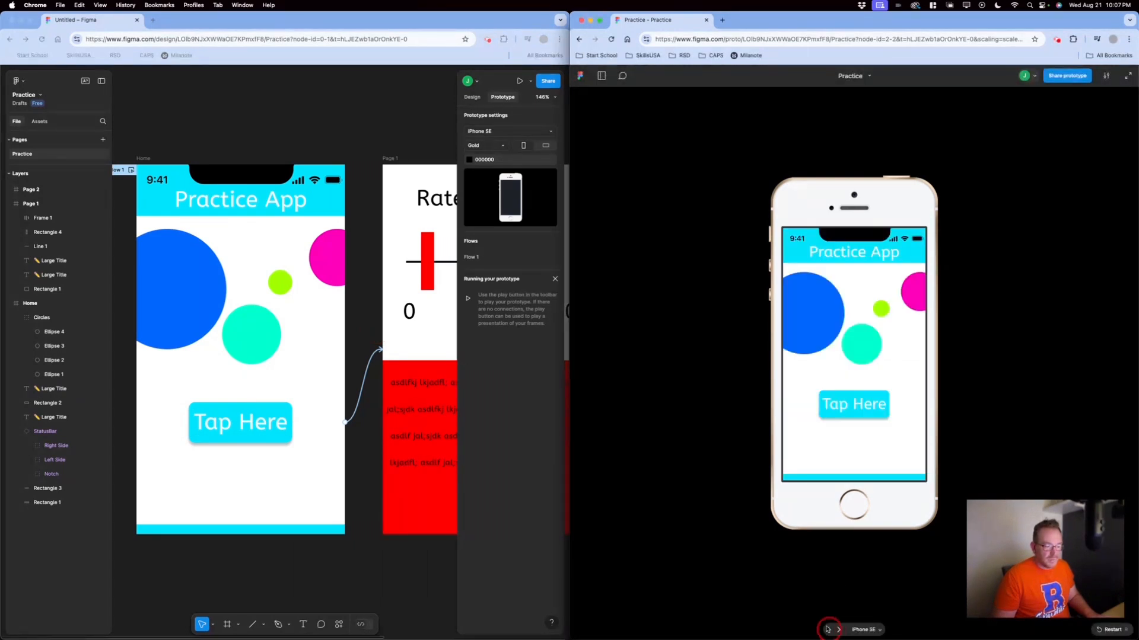
pyautogui.click(850, 405)
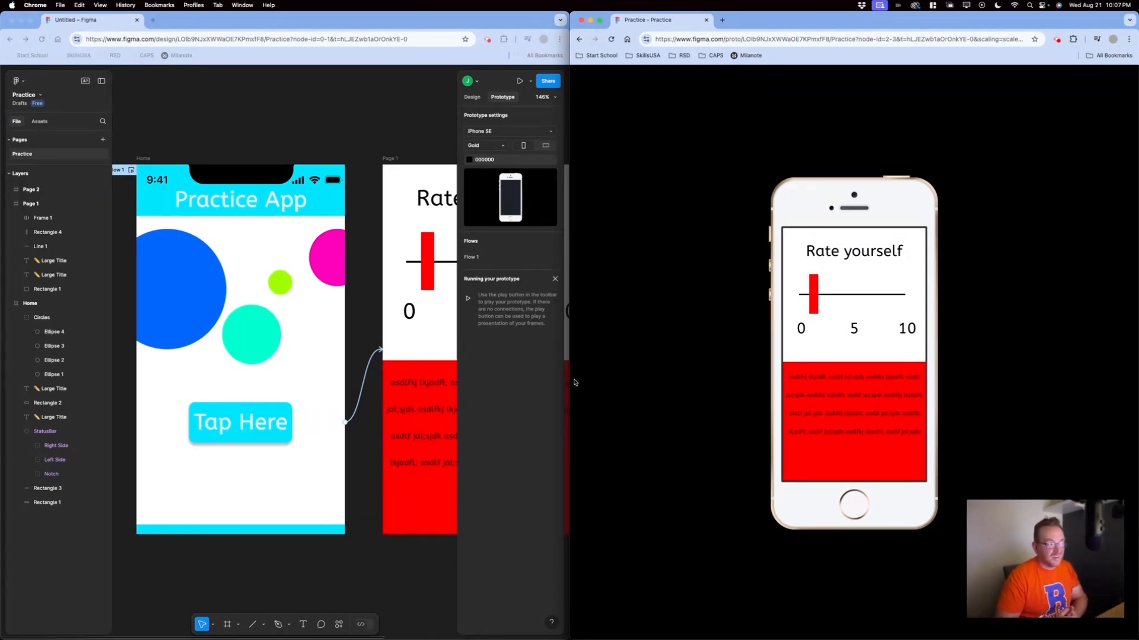
# - Connect the red slider handle on Page 1 to Page 2 with an on-tap navigation
pyautogui.click(396, 133)
pyautogui.moveTo(387, 302); pyautogui.dragTo(284, 310)
pyautogui.hscroll(5, 283, 310)
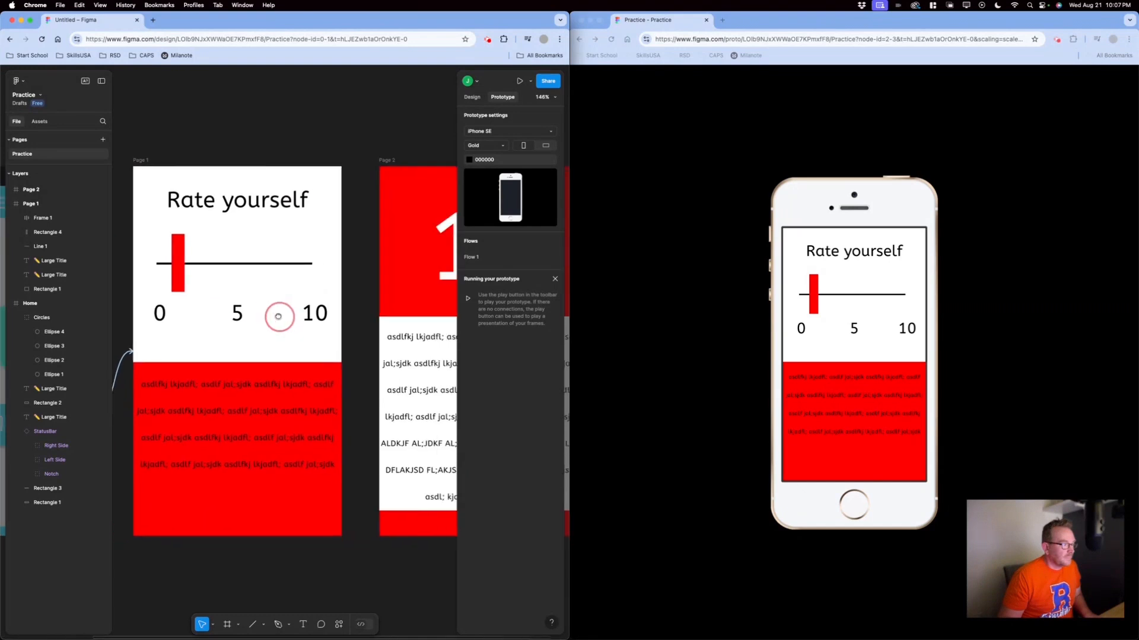
pyautogui.click(196, 267)
pyautogui.hscroll(3, 197, 267)
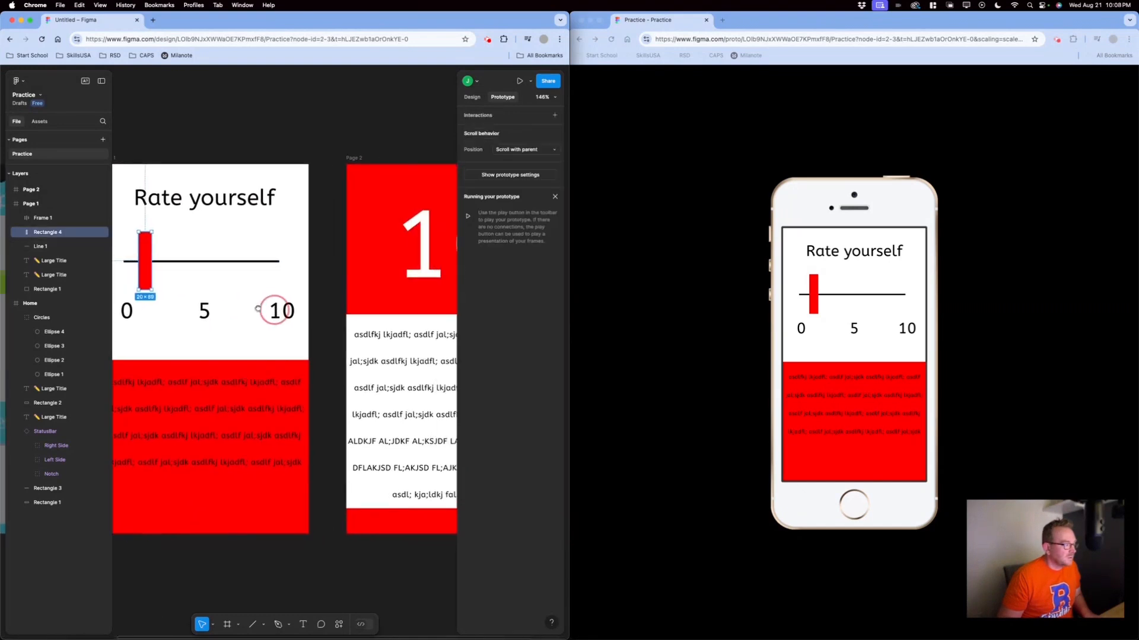
pyautogui.moveTo(143, 260); pyautogui.dragTo(350, 290)
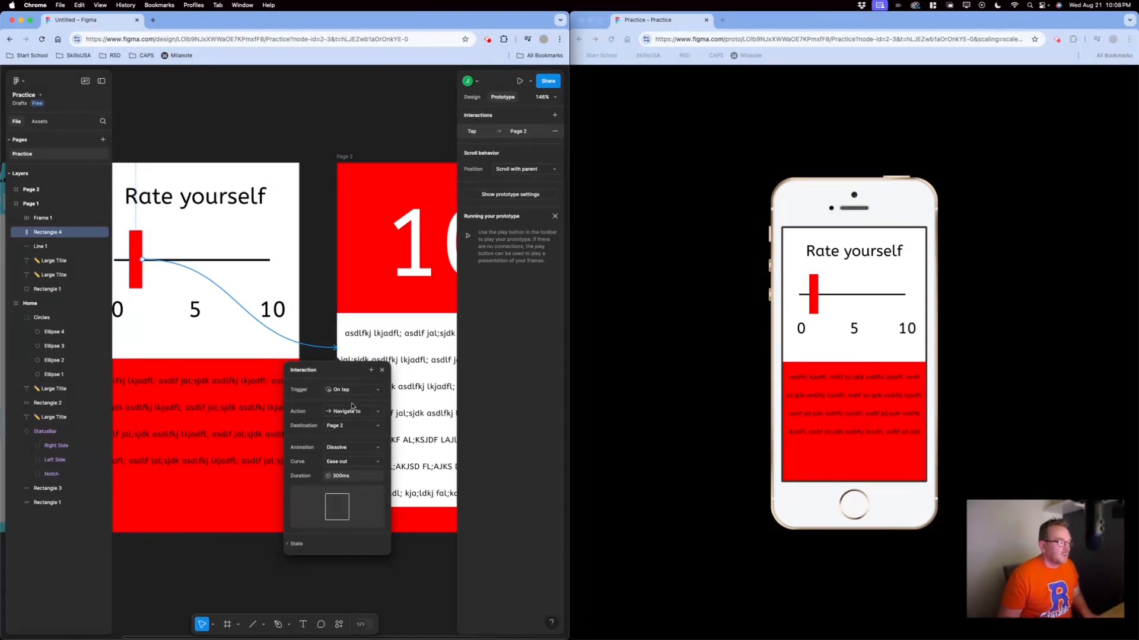
# - Set the slider handle's interaction to a Move in animation with the Bouncy curve, and close its settings
pyautogui.click(362, 449)
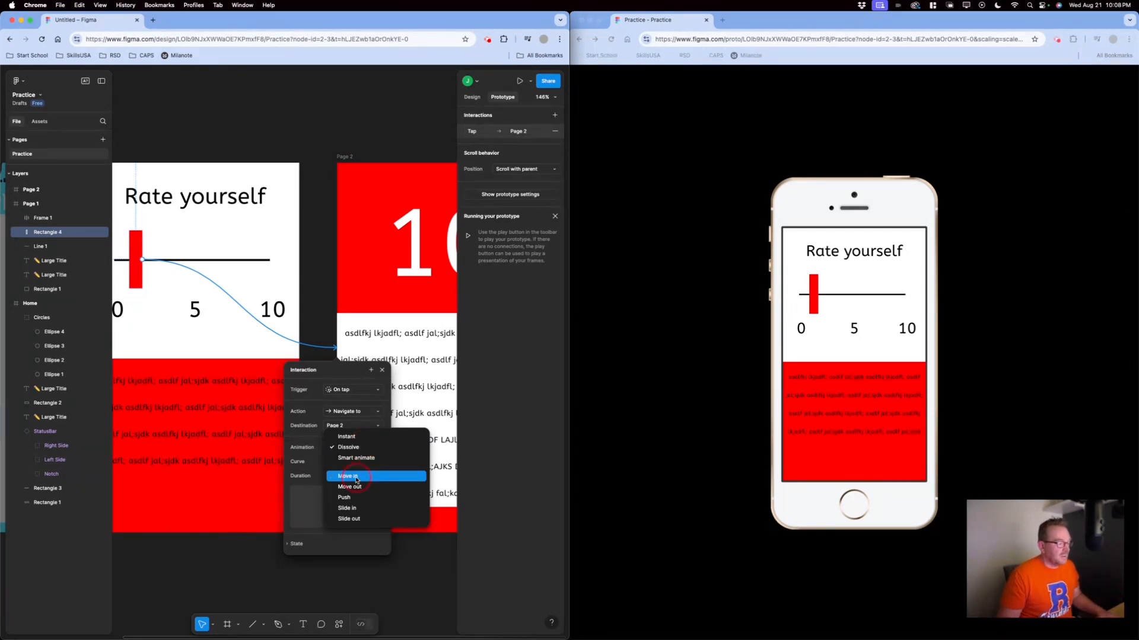
pyautogui.click(352, 476)
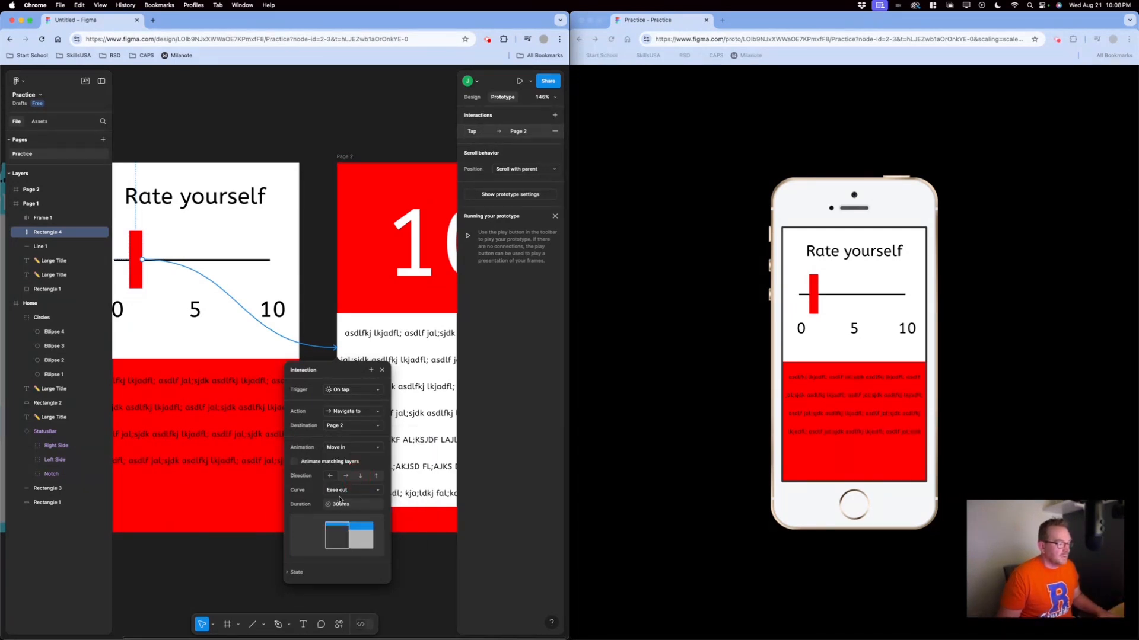
pyautogui.click(355, 491)
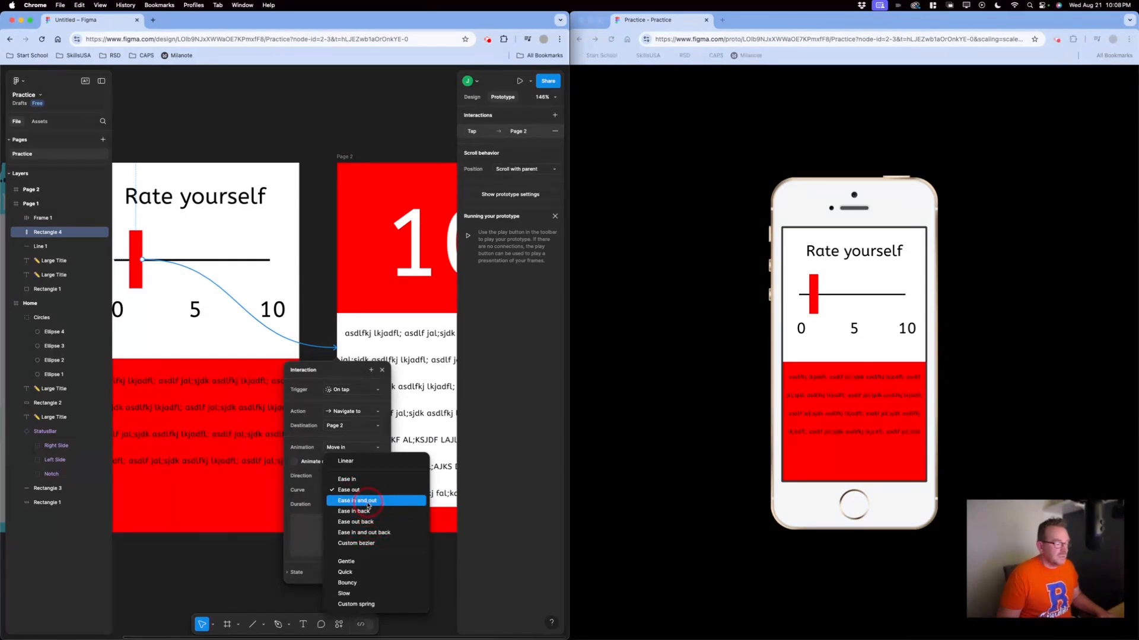
pyautogui.click(372, 581)
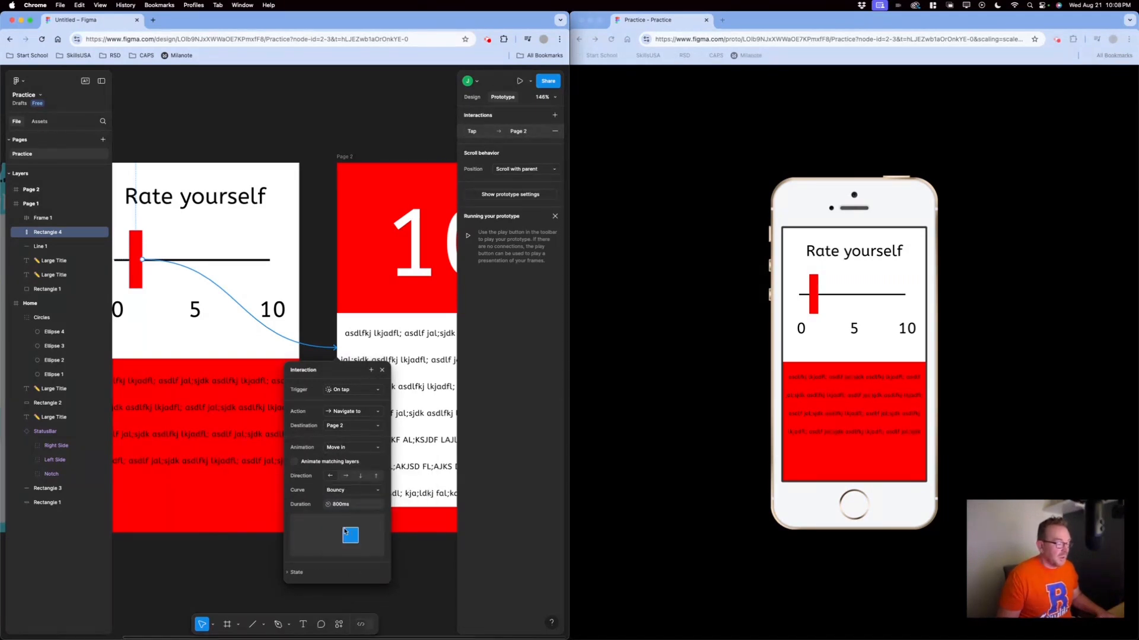
pyautogui.click(353, 489)
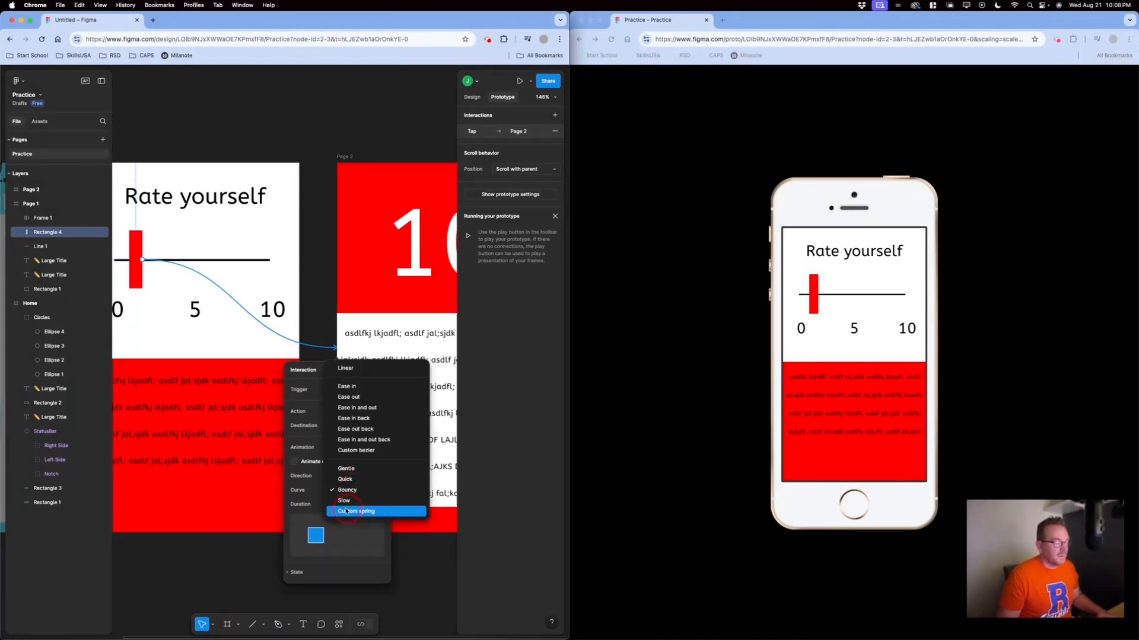
pyautogui.click(350, 490)
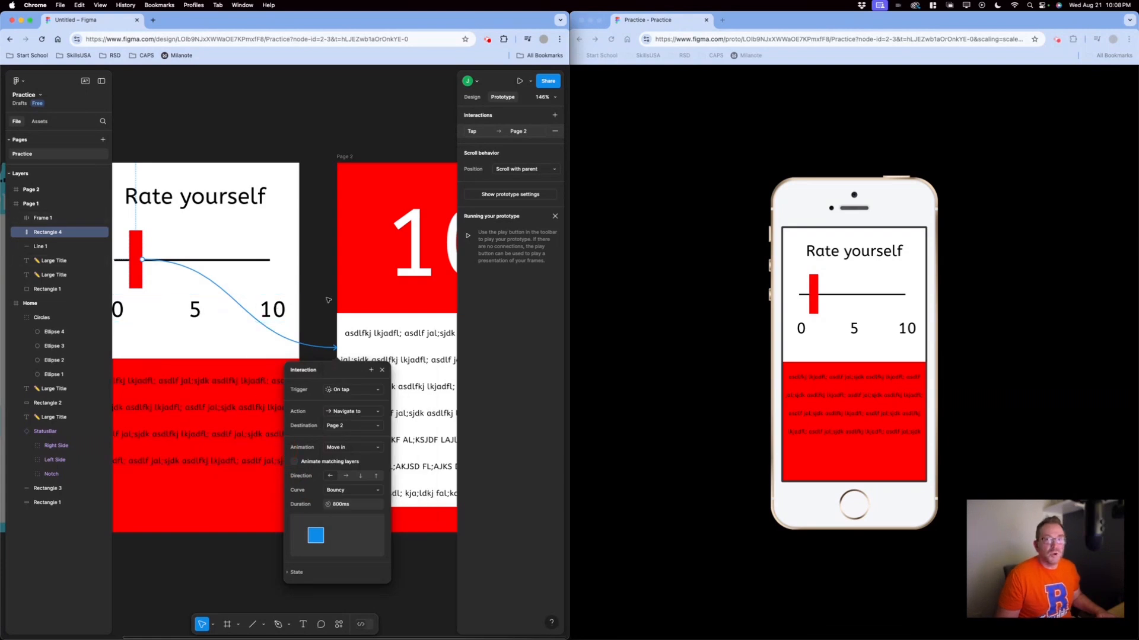
pyautogui.click(382, 370)
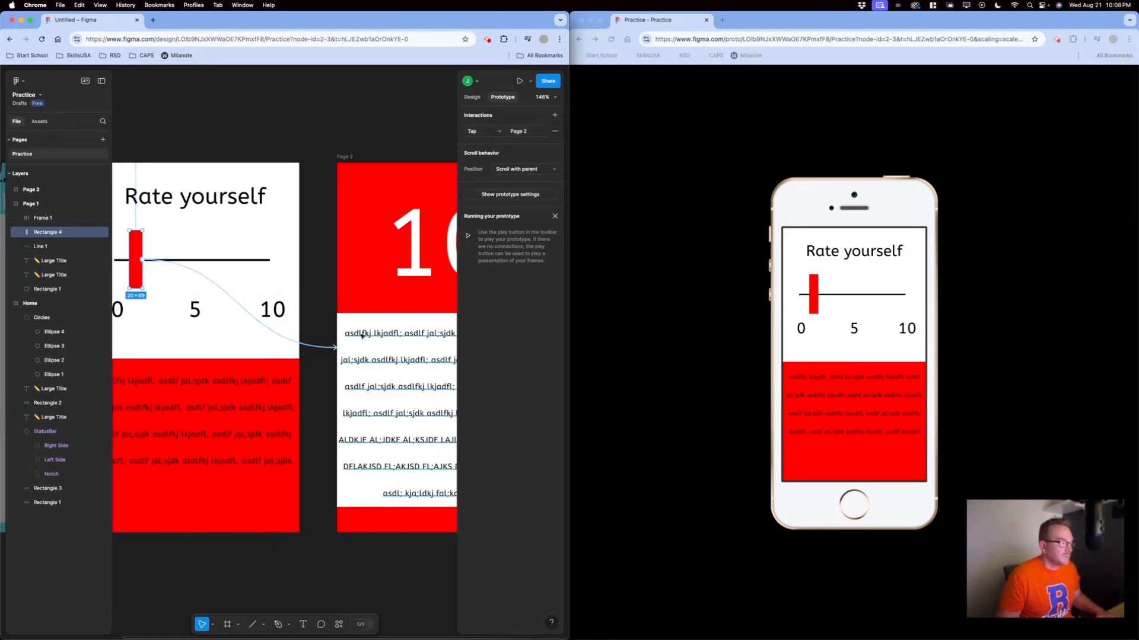
# - Return the preview to Home and test the Tap Here button and the red slider handle through to Page 2
pyautogui.click(711, 488)
pyautogui.click(828, 630)
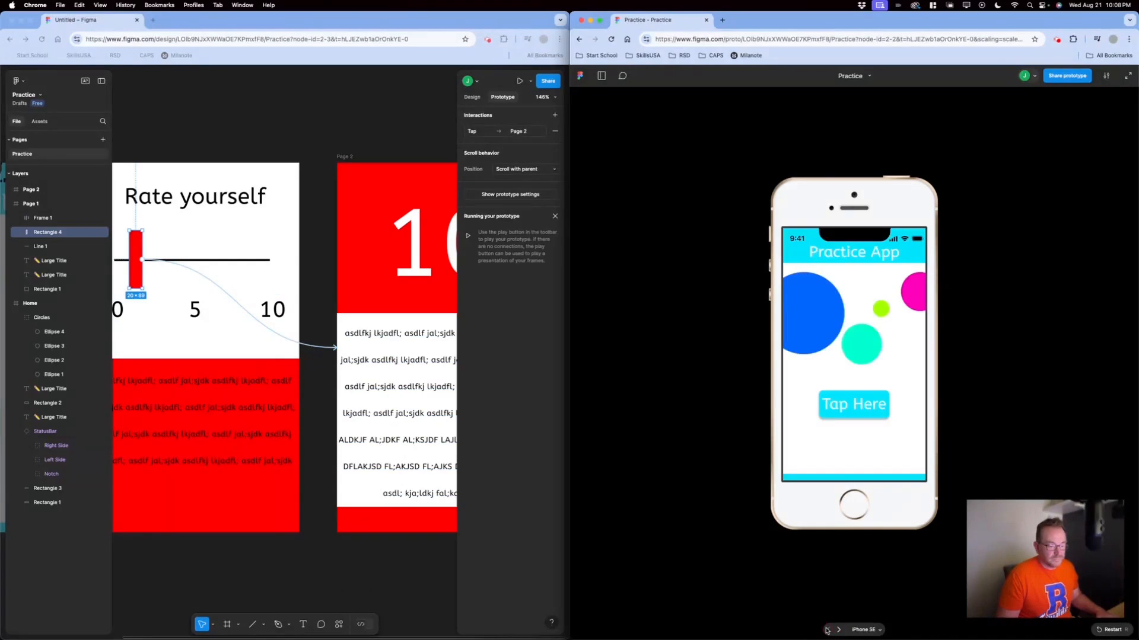
pyautogui.click(853, 404)
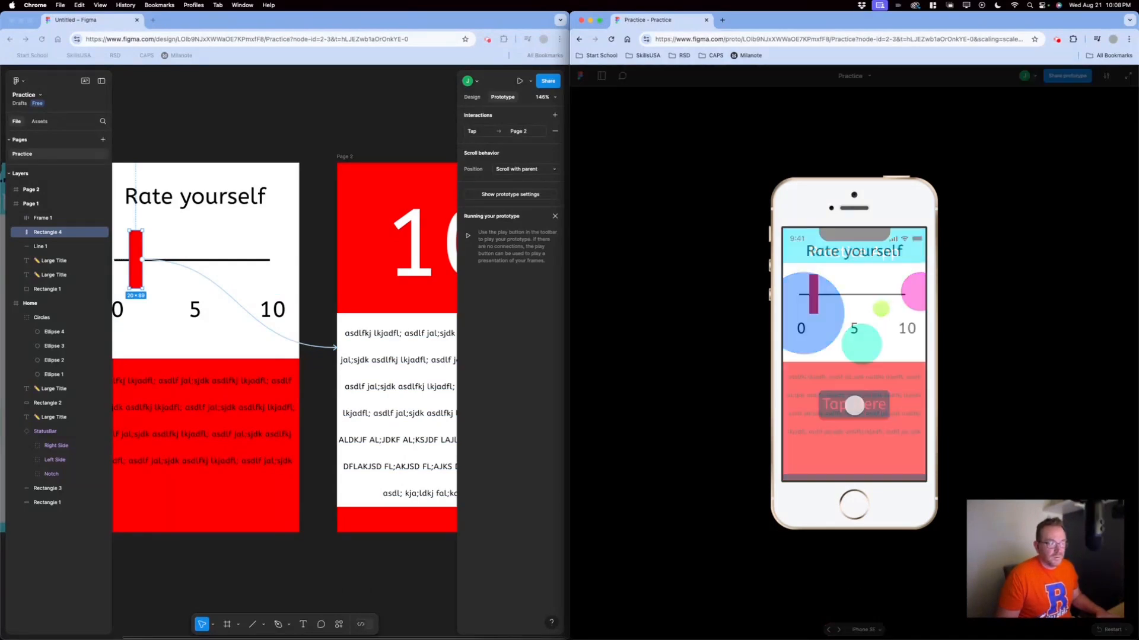
pyautogui.click(813, 291)
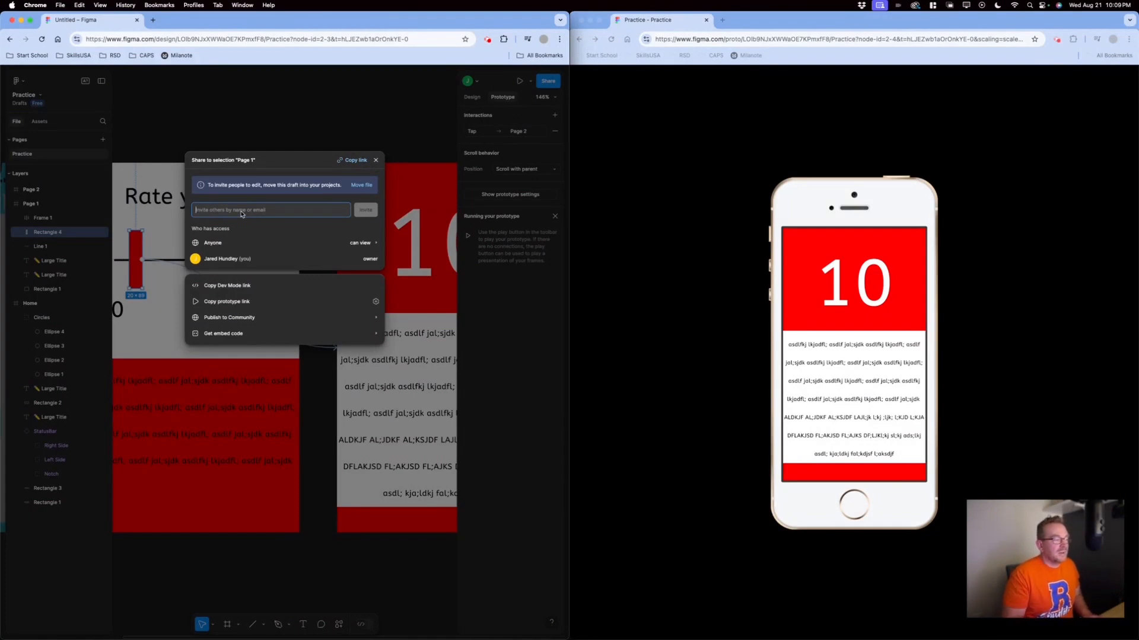
# - Dismiss the sharing dialog and post the comment "This blue isn't right, please modify." just above the Home frame
pyautogui.click(375, 160)
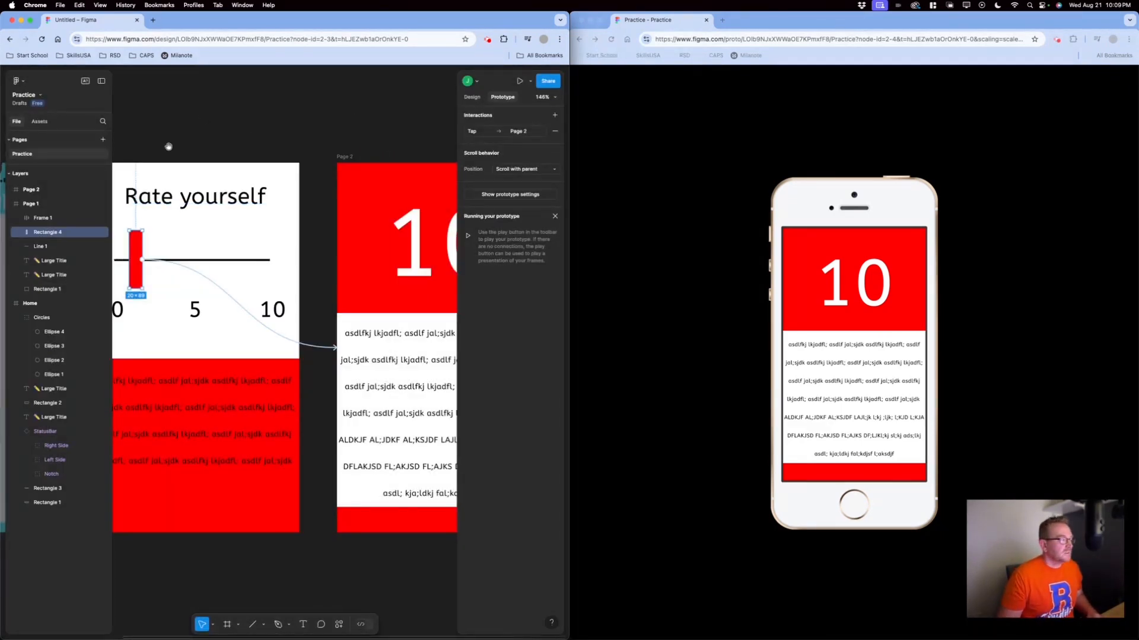
pyautogui.hscroll(-10, 326, 148)
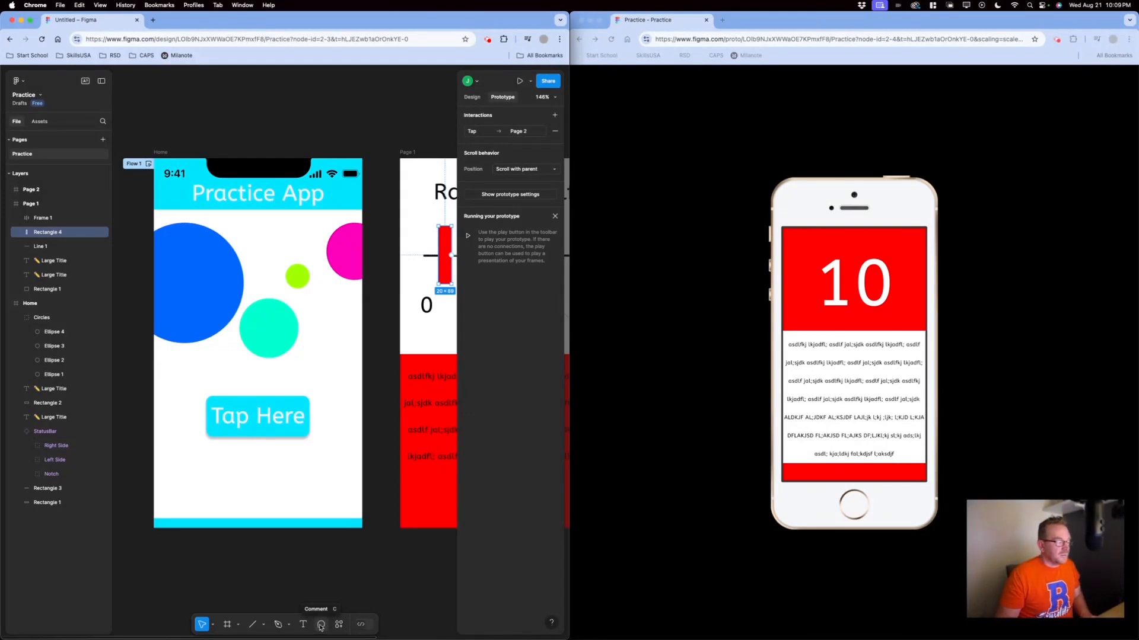
pyautogui.click(321, 625)
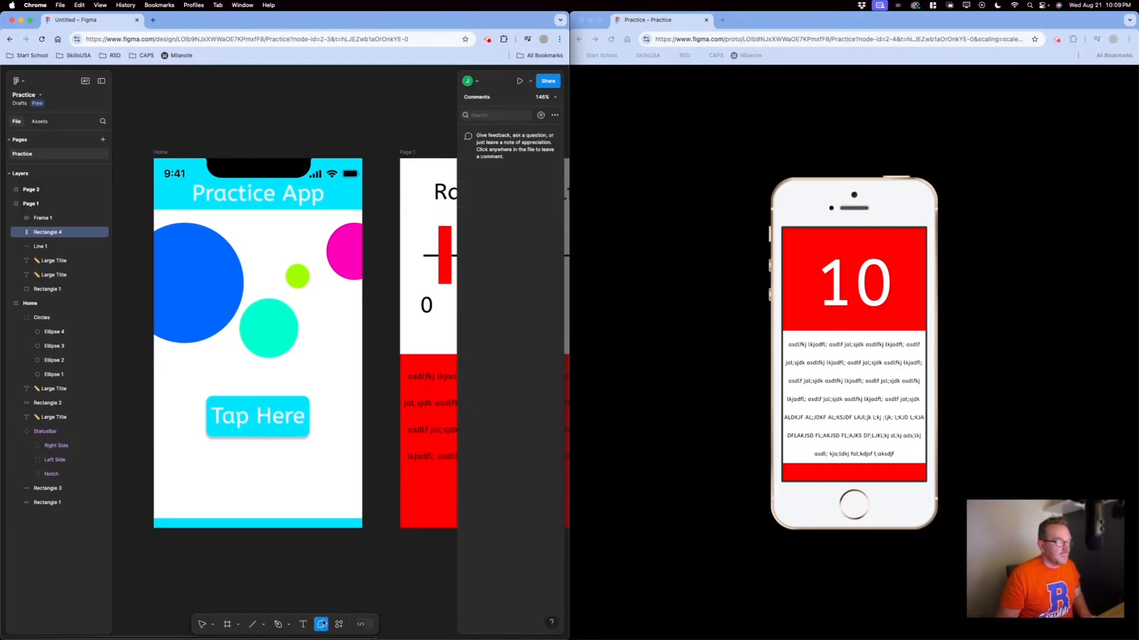
pyautogui.click(328, 140)
pyautogui.write("This blue isn't right,")
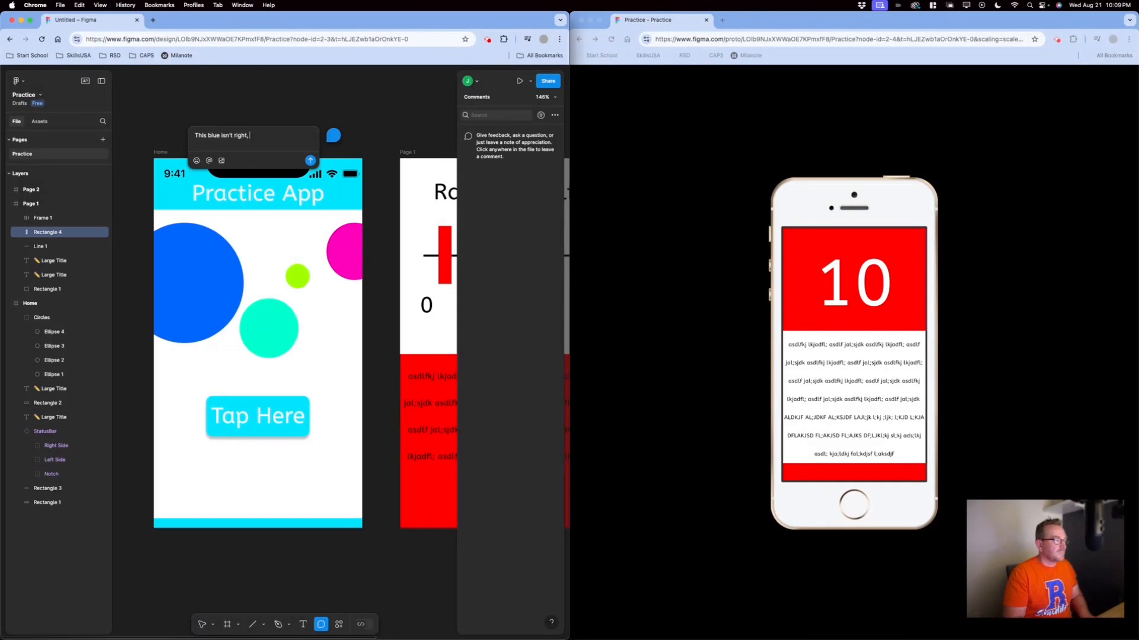
pyautogui.write(' please modify.')
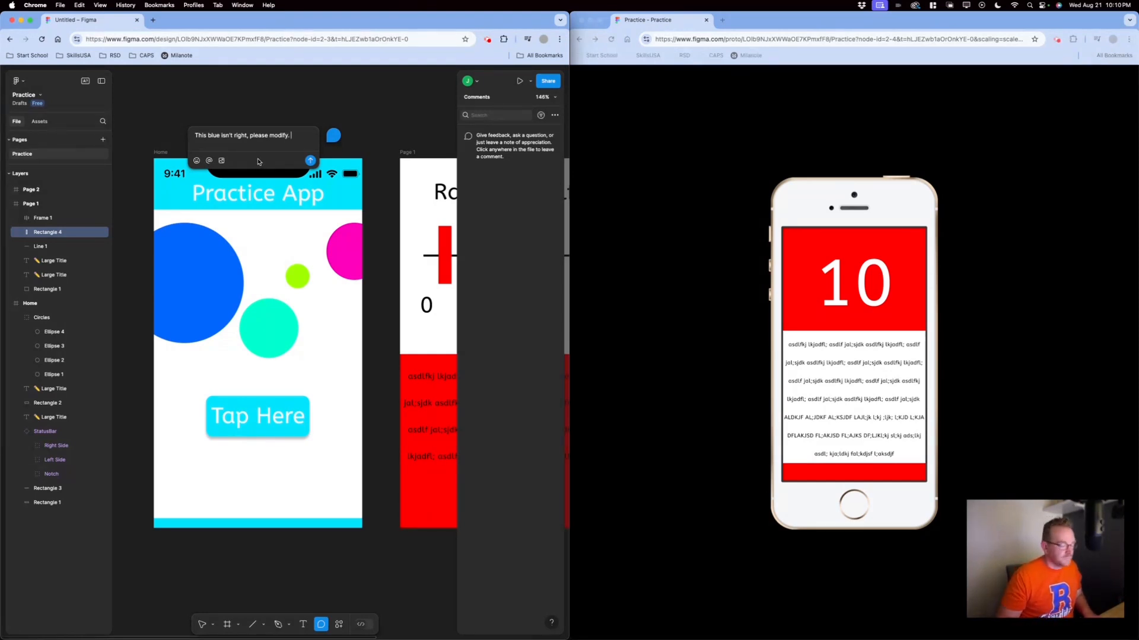
pyautogui.press('Return')
# - Open the posted comment above the Home frame and switch back to the Move tool
pyautogui.moveTo(334, 140)
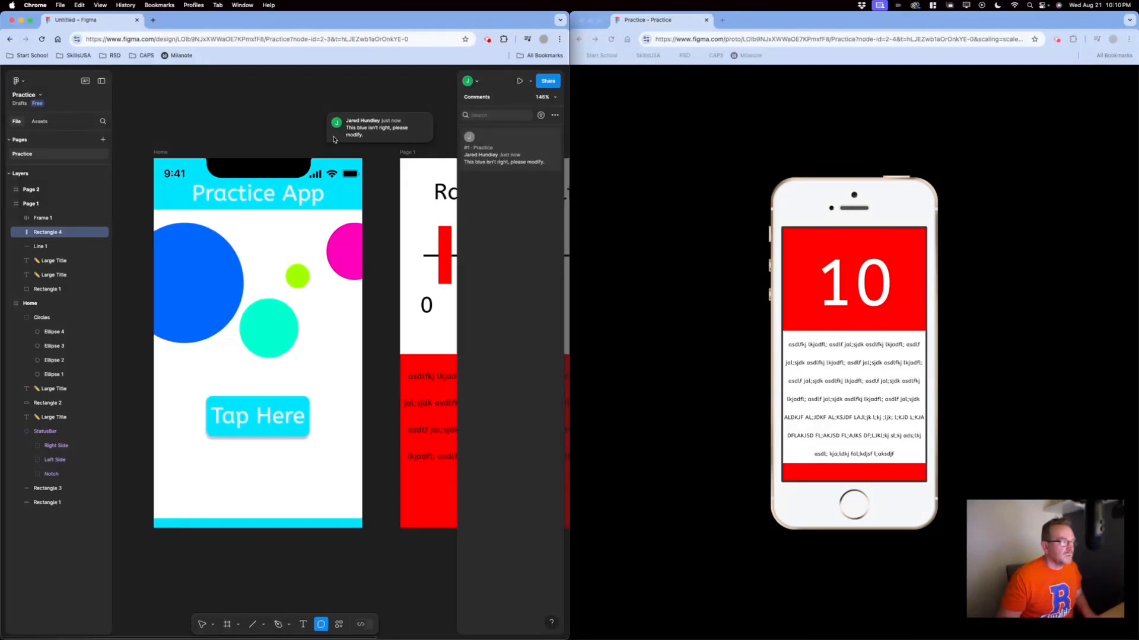
pyautogui.click(278, 127)
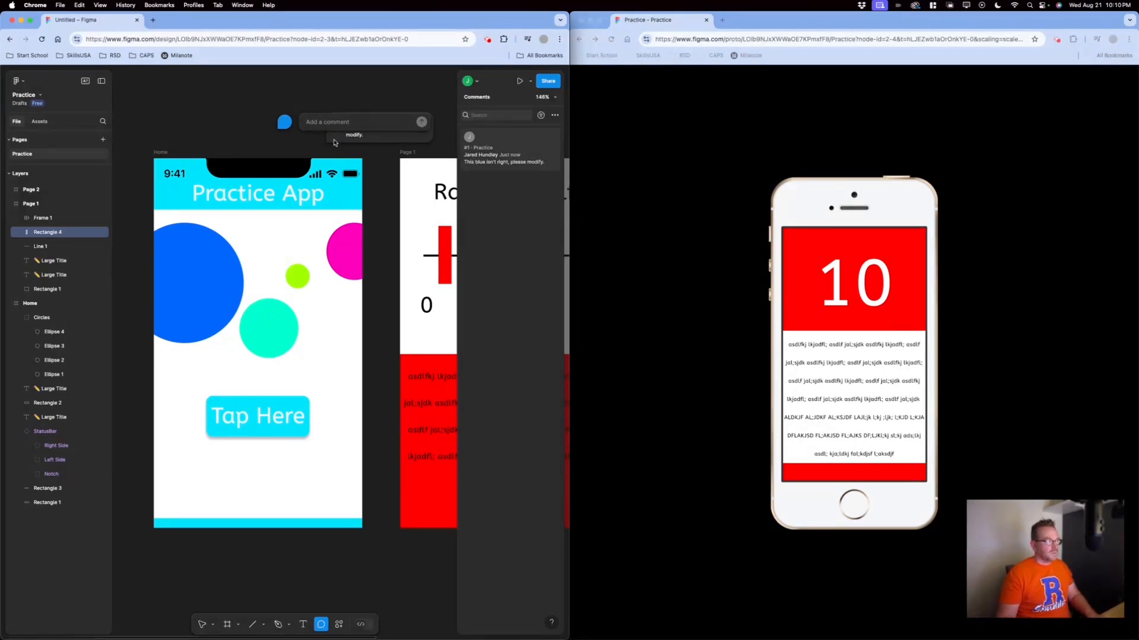
pyautogui.click(335, 137)
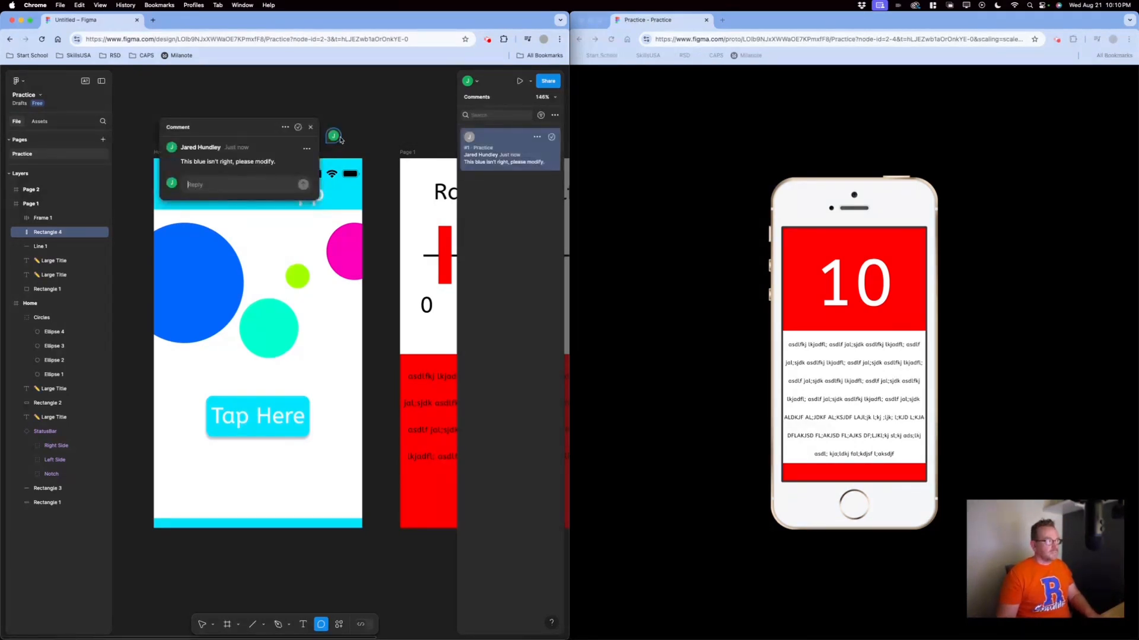
pyautogui.click(202, 624)
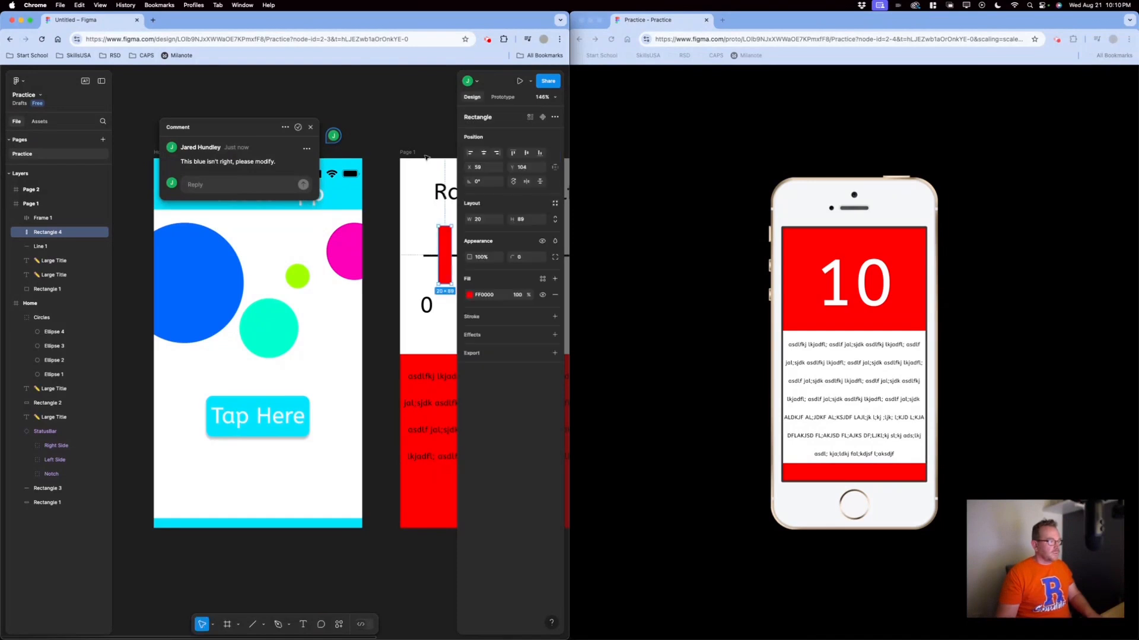
# - Enlarge the design window to fill the screen width and clear the canvas selection
pyautogui.doubleClick(470, 19)
pyautogui.click(435, 101)
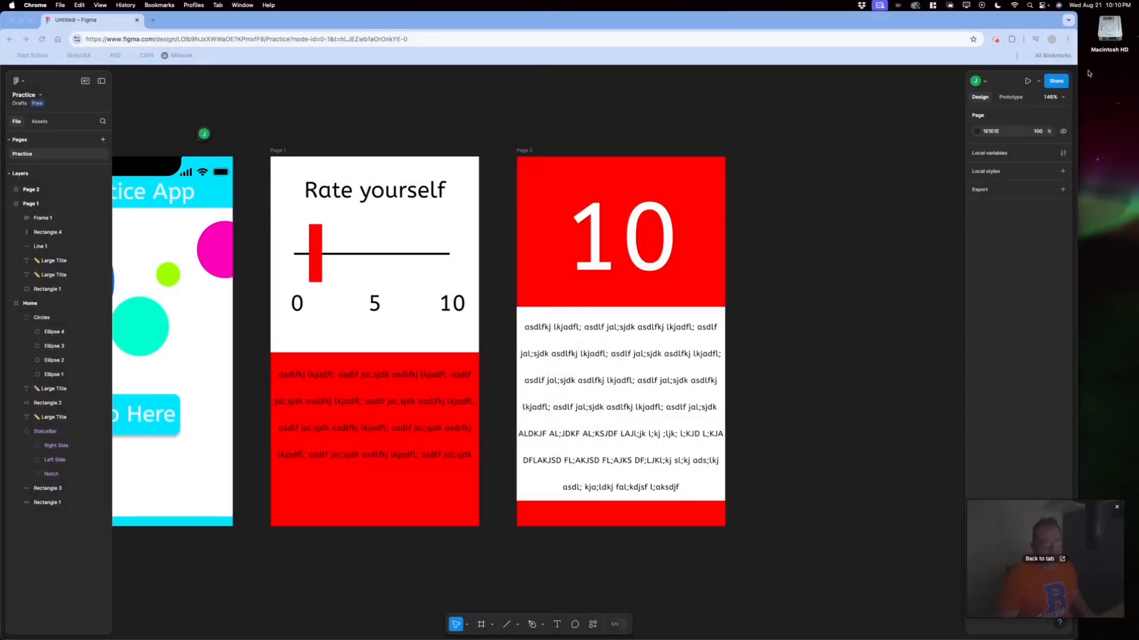
pyautogui.moveTo(1078, 63); pyautogui.dragTo(1135, 63)
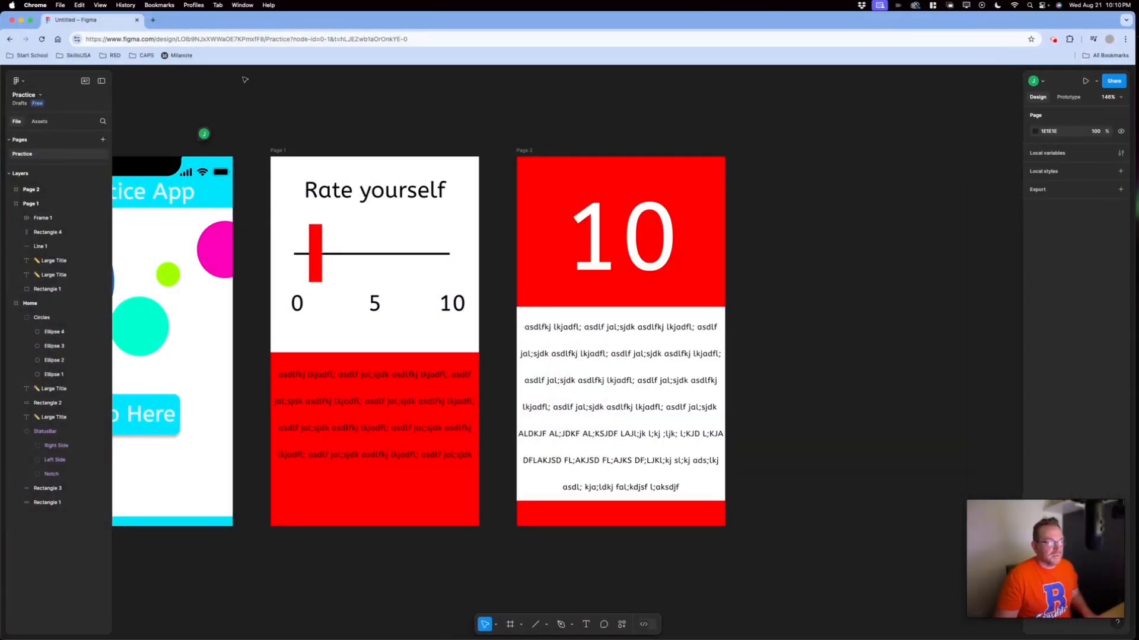
pyautogui.click(18, 81)
pyautogui.moveTo(39, 138)
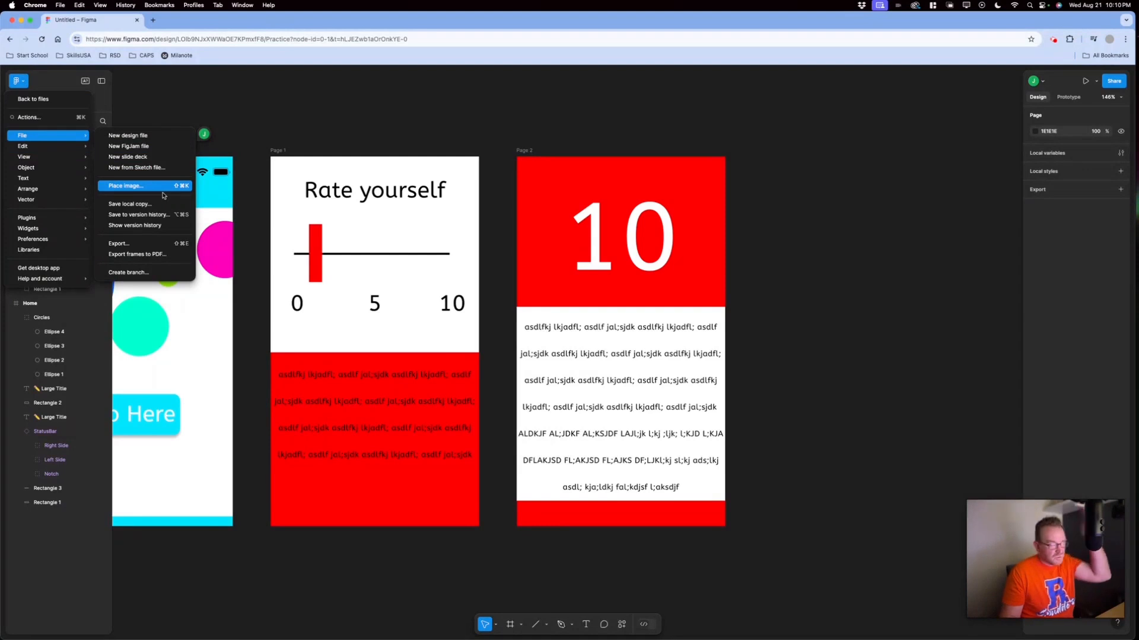
pyautogui.click(313, 125)
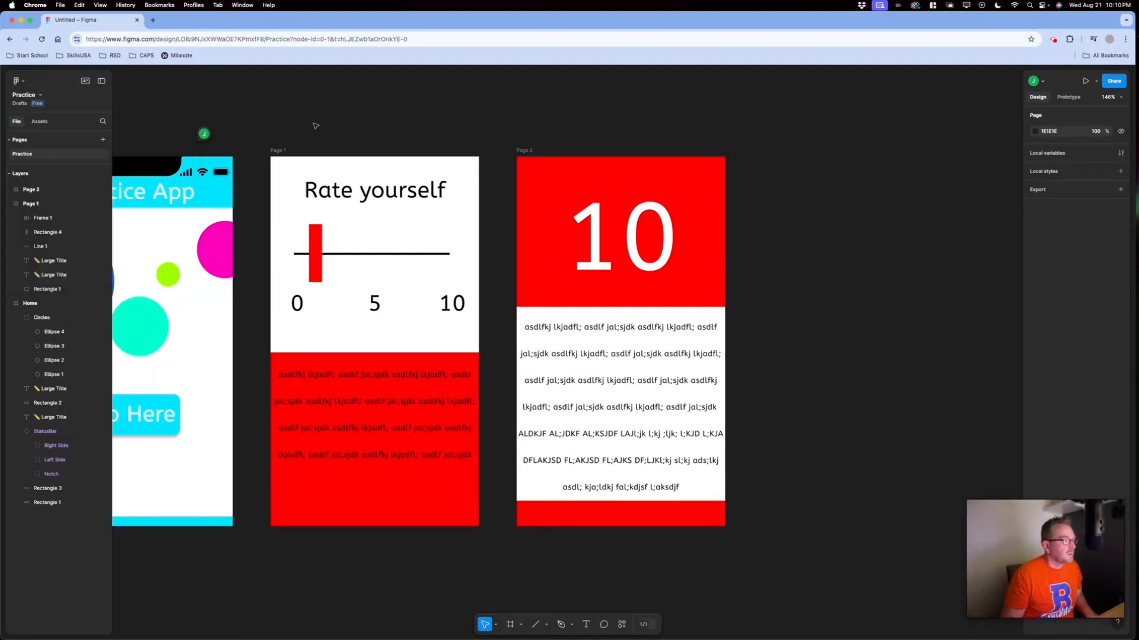
# - Search Google Images for "trees" in a new browser tab
pyautogui.click(154, 20)
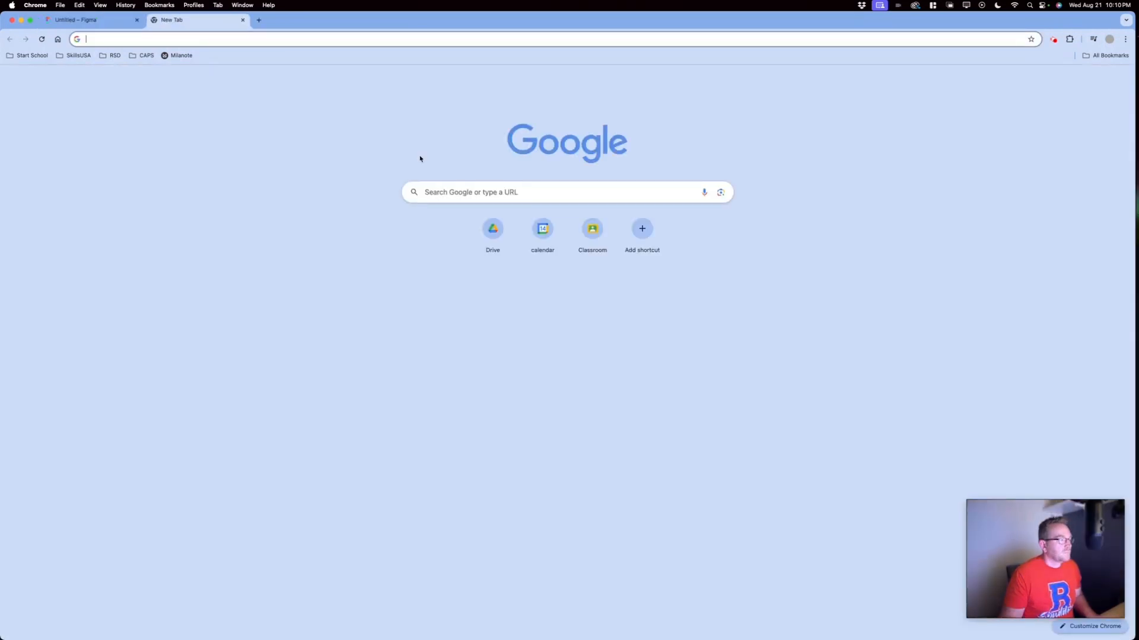
pyautogui.click(257, 38)
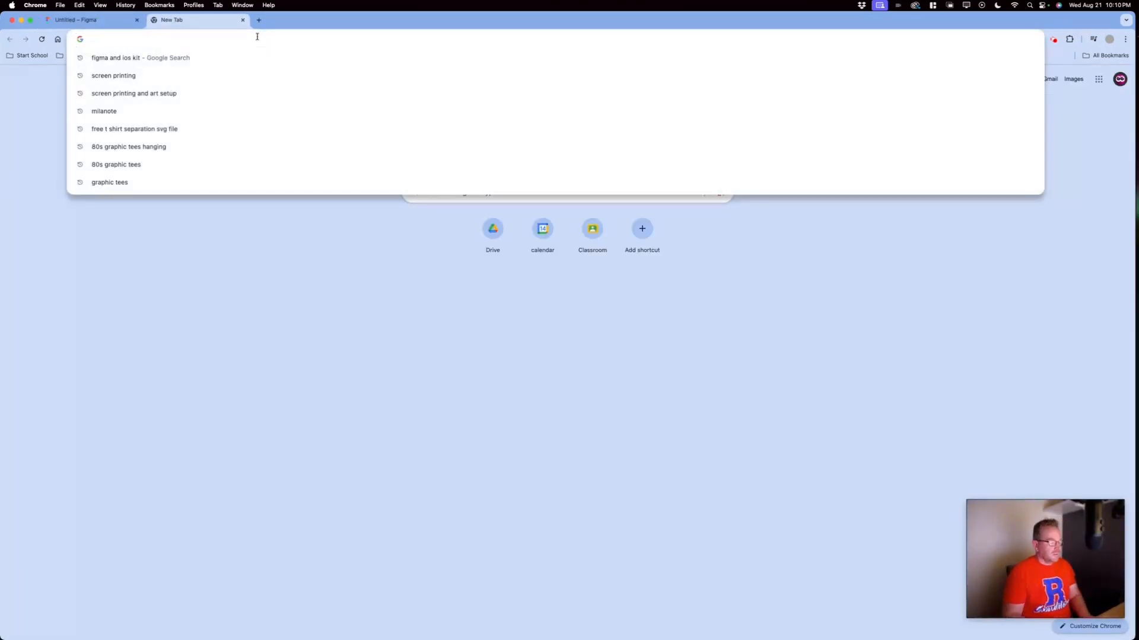
pyautogui.write('trees')
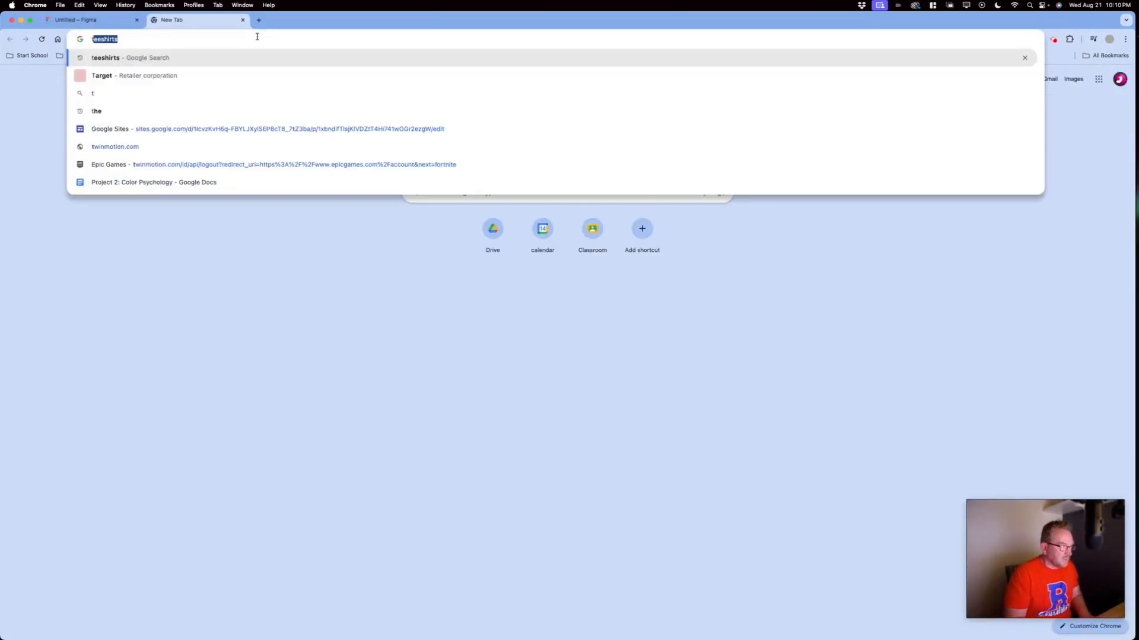
pyautogui.press('Return')
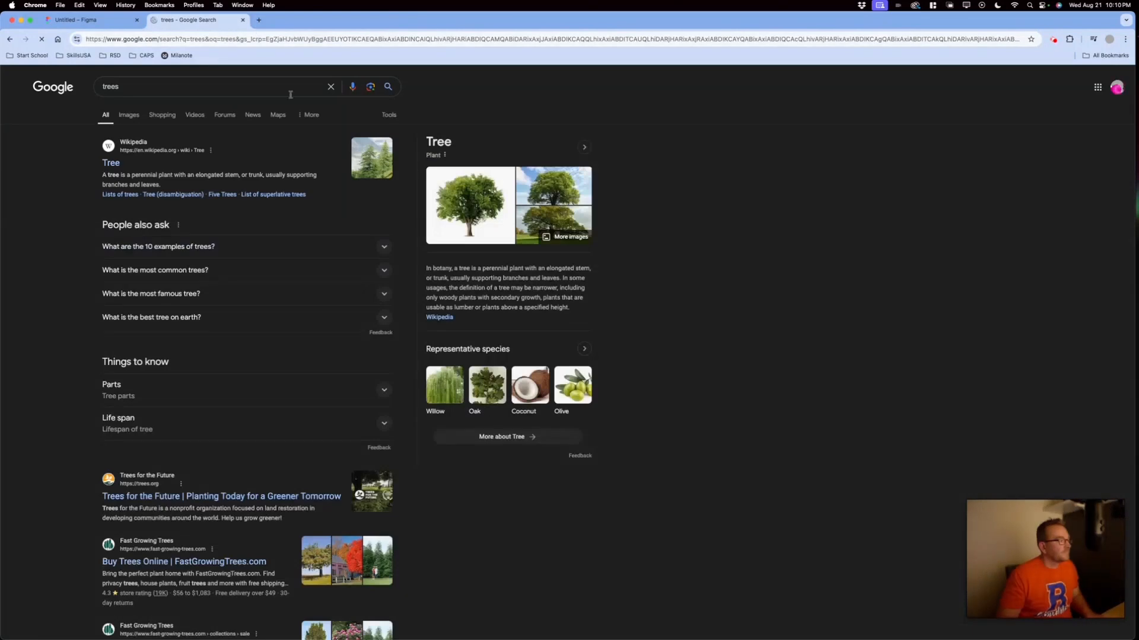
pyautogui.click(130, 113)
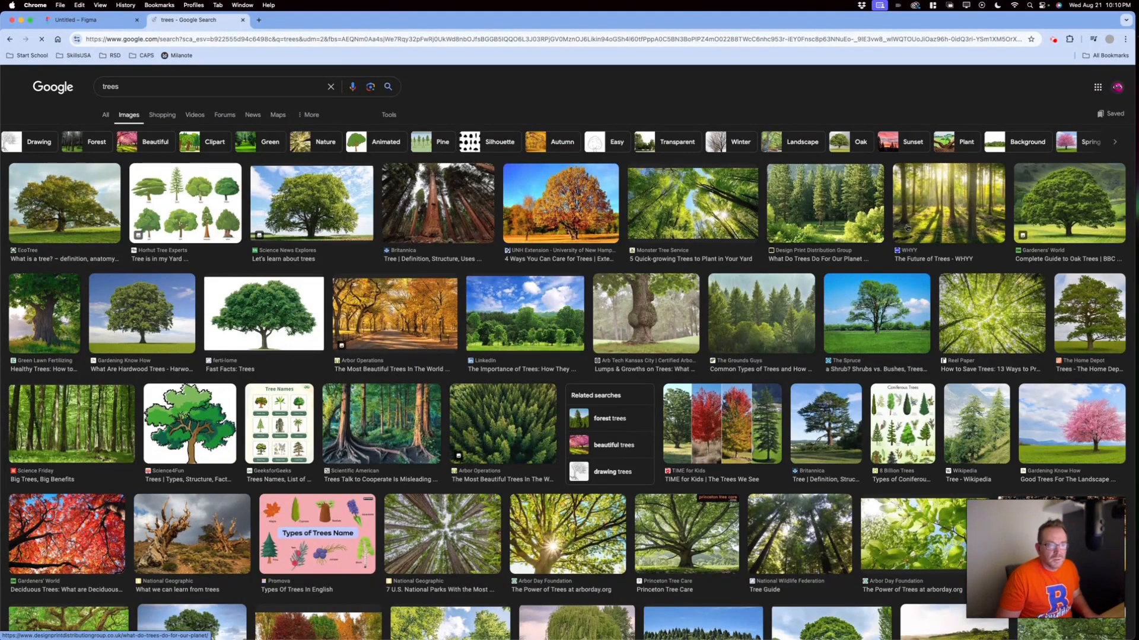
# - Enlarge the sunlit forest picture from WHYY in the results and copy the image
pyautogui.click(943, 200)
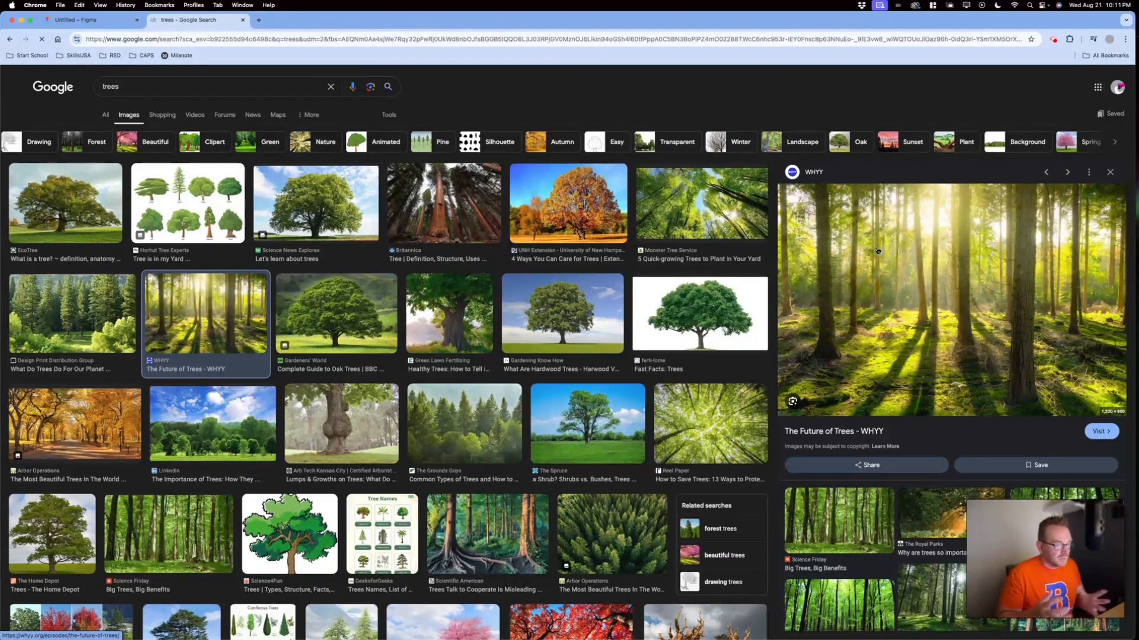
pyautogui.rightClick(934, 248)
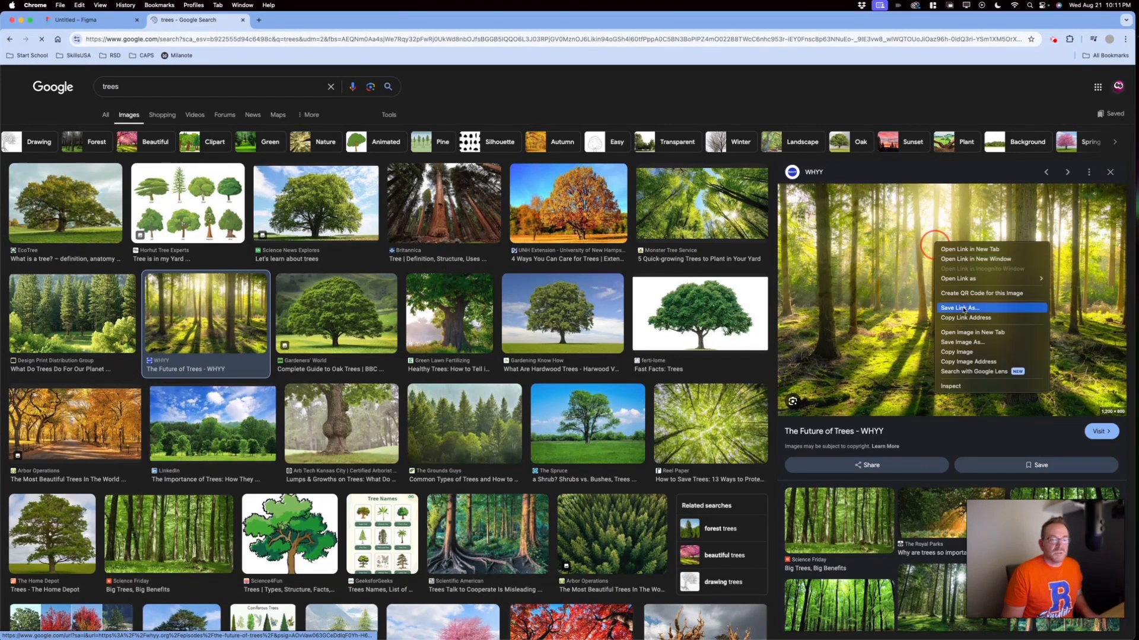
pyautogui.click(971, 354)
# - Switch back to the Figma design file and paste the copied forest image, allowing clipboard access
pyautogui.press('super+Tab')
pyautogui.click(80, 20)
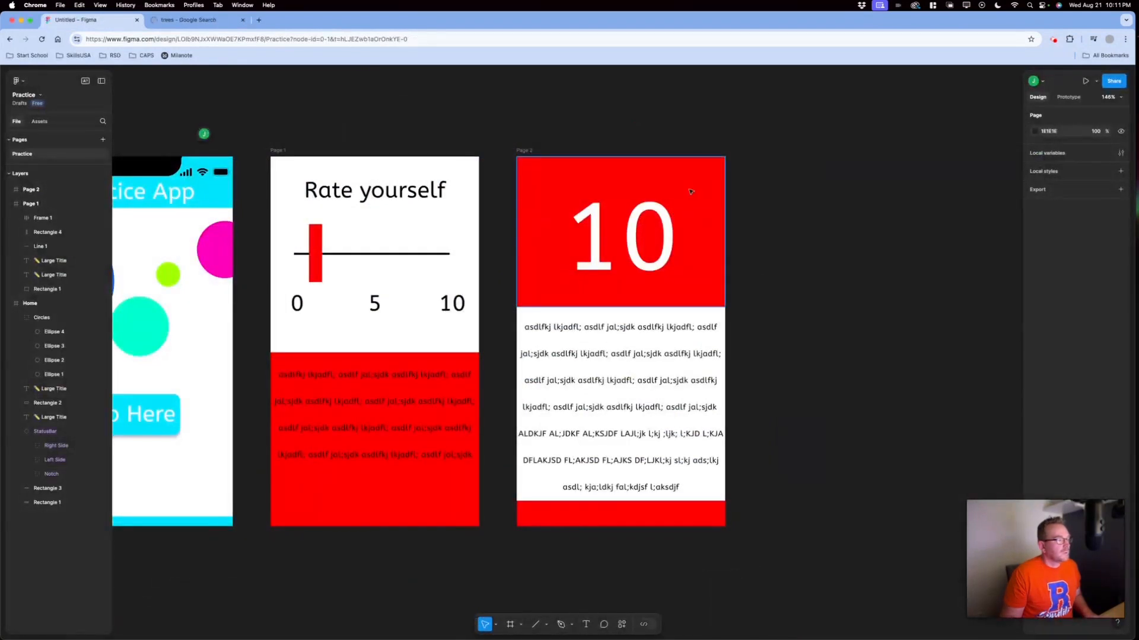
pyautogui.press('super+v')
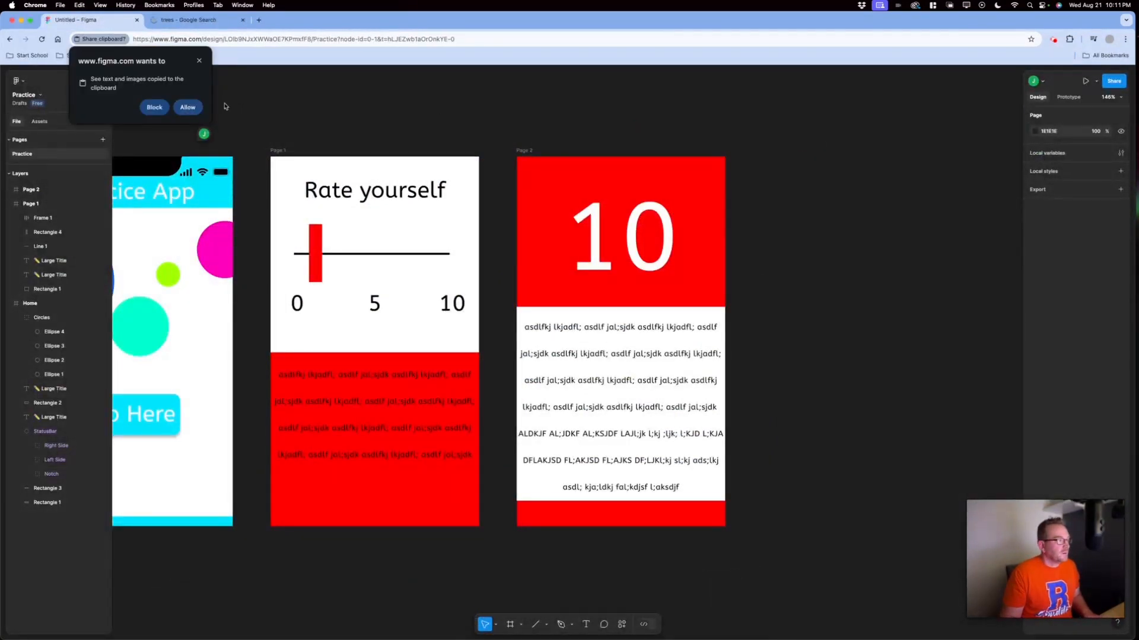
pyautogui.click(187, 107)
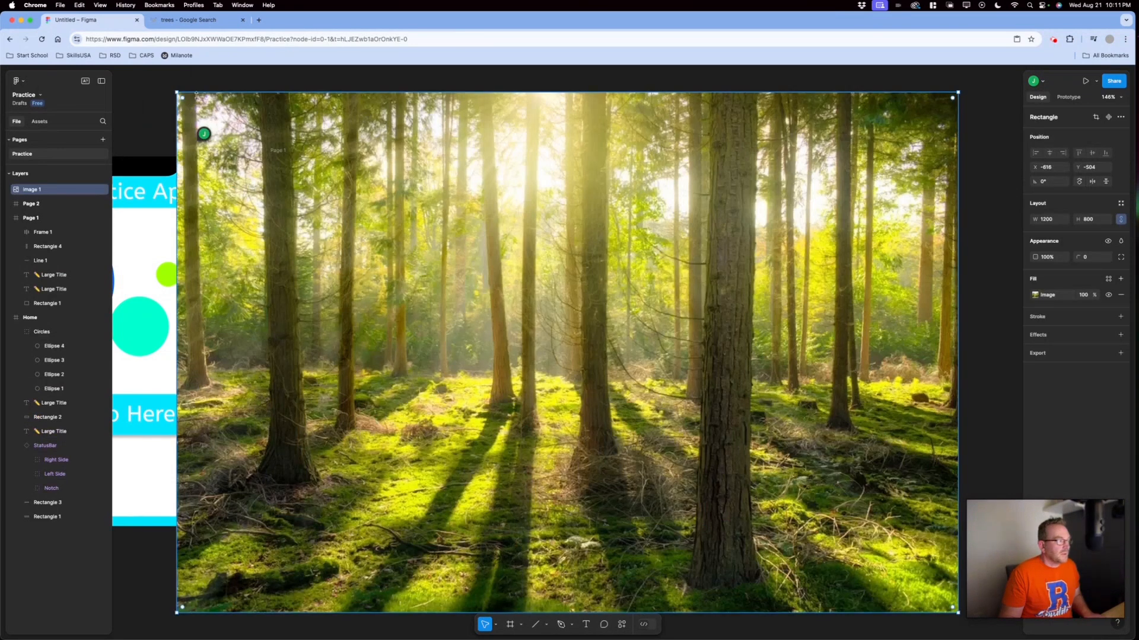
# - Scale the forest image down to 344 × 235 and place it over the red header area of Page 2
pyautogui.moveTo(177, 92); pyautogui.dragTo(735, 461)
pyautogui.moveTo(850, 501); pyautogui.dragTo(623, 203)
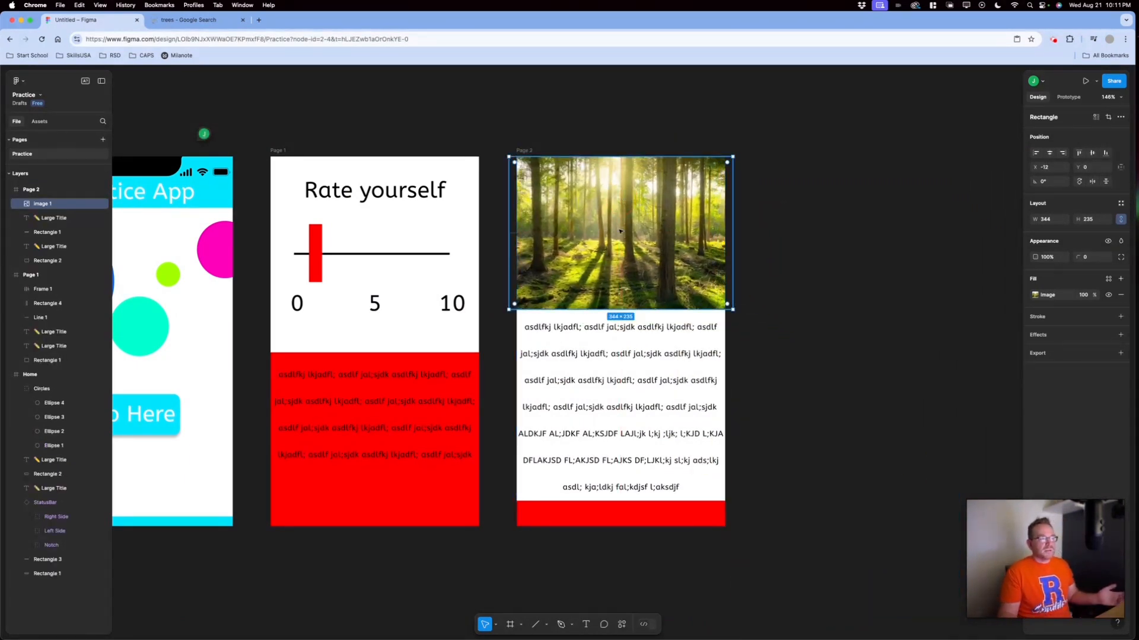
# - Send the forest image to the back of Page 2 and delete the red header rectangle
pyautogui.rightClick(612, 189)
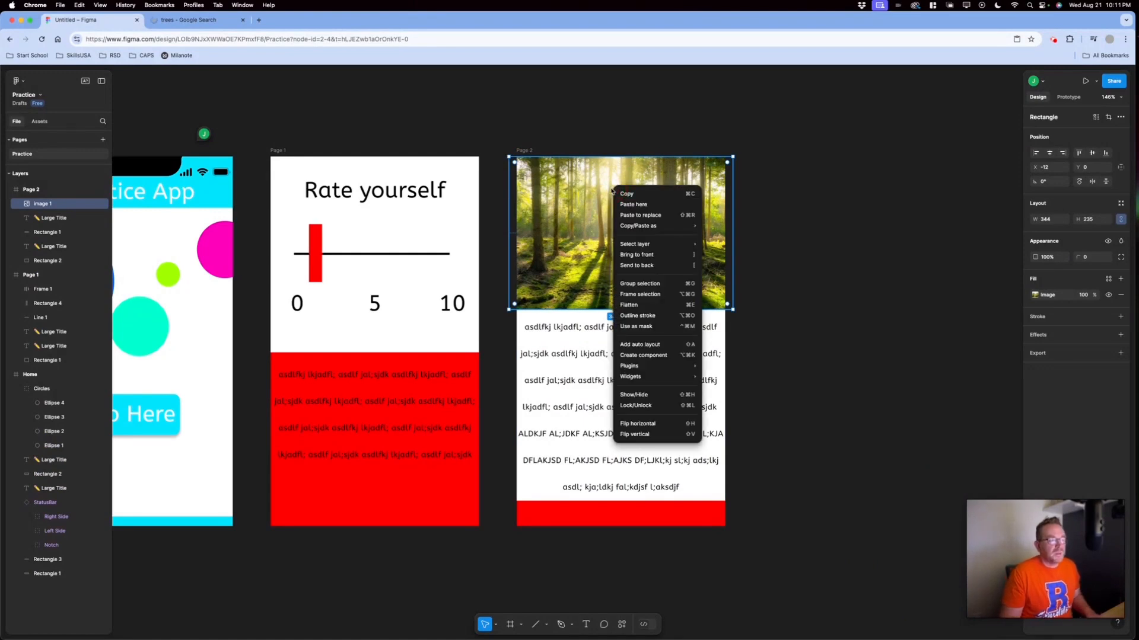
pyautogui.click(653, 267)
pyautogui.press('Delete')
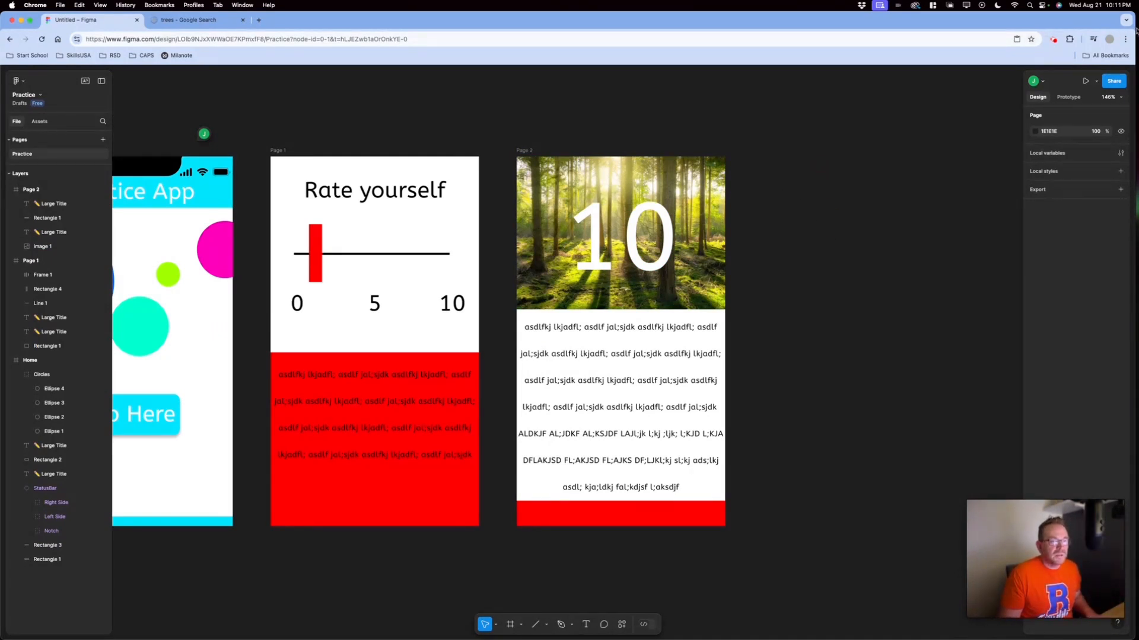
# - Switch to Illustrator and create a new 1000 × 1000 px RGB document with one artboard
pyautogui.click(195, 19)
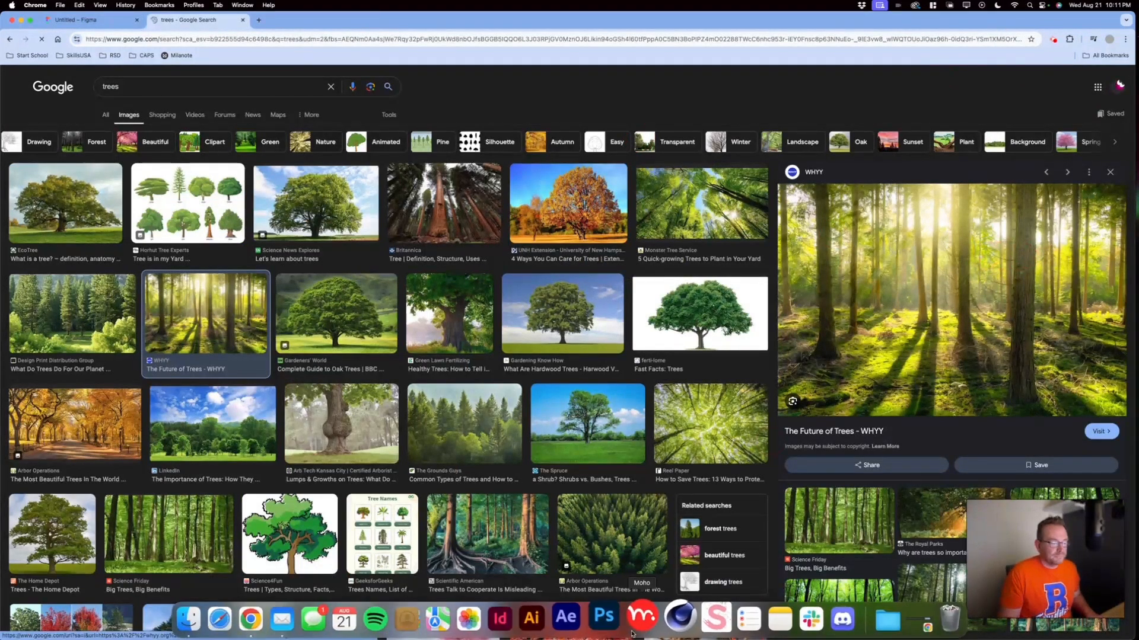
pyautogui.click(548, 618)
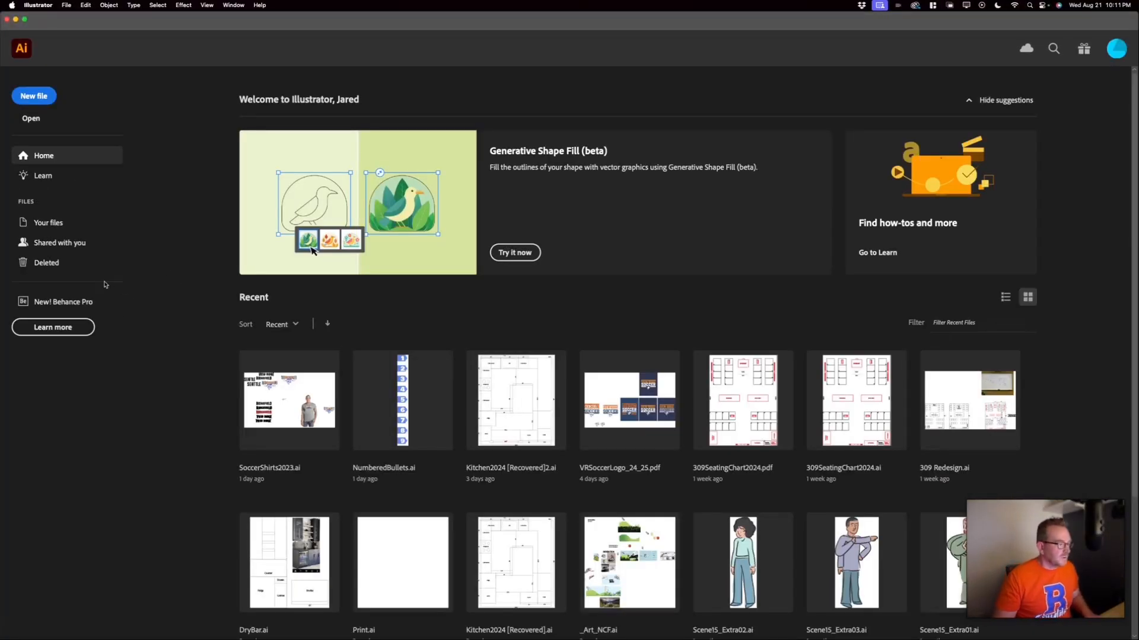
pyautogui.click(34, 96)
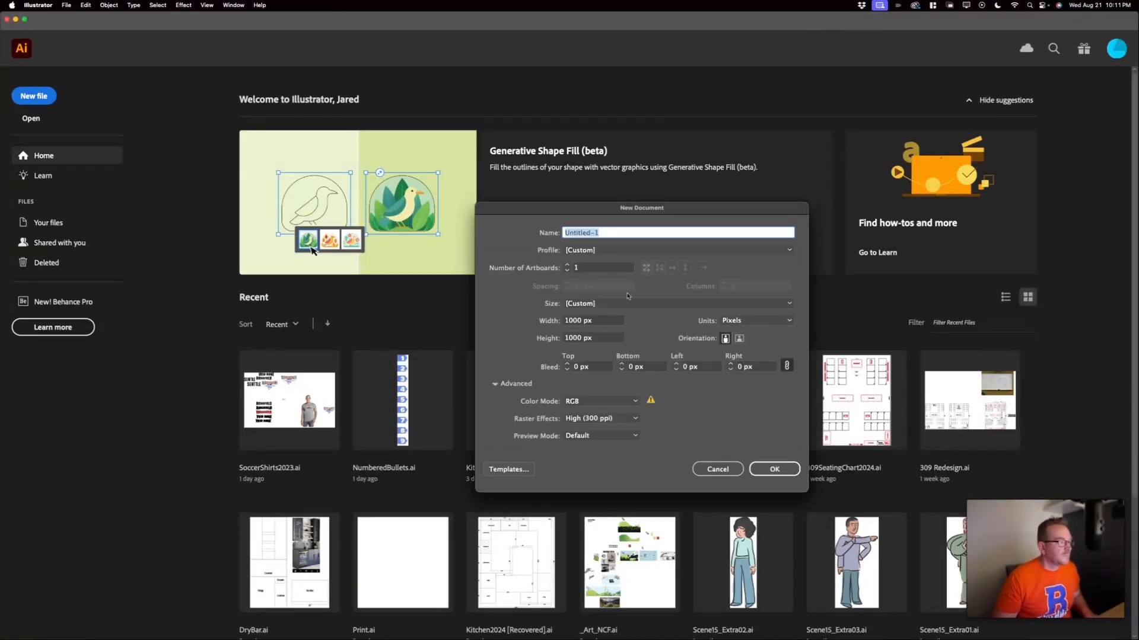
pyautogui.click(771, 468)
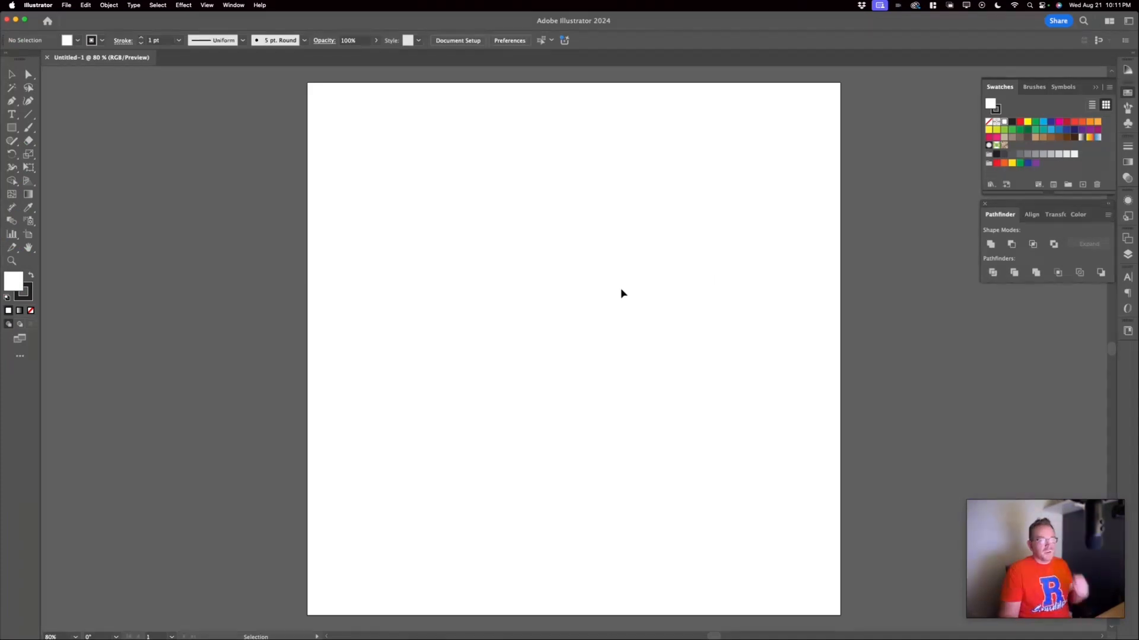
# - Draw a square about 242.5 px wide in the upper middle of the artboard and strongly round all its corners
pyautogui.press('m')
pyautogui.moveTo(461, 195); pyautogui.dragTo(591, 325)
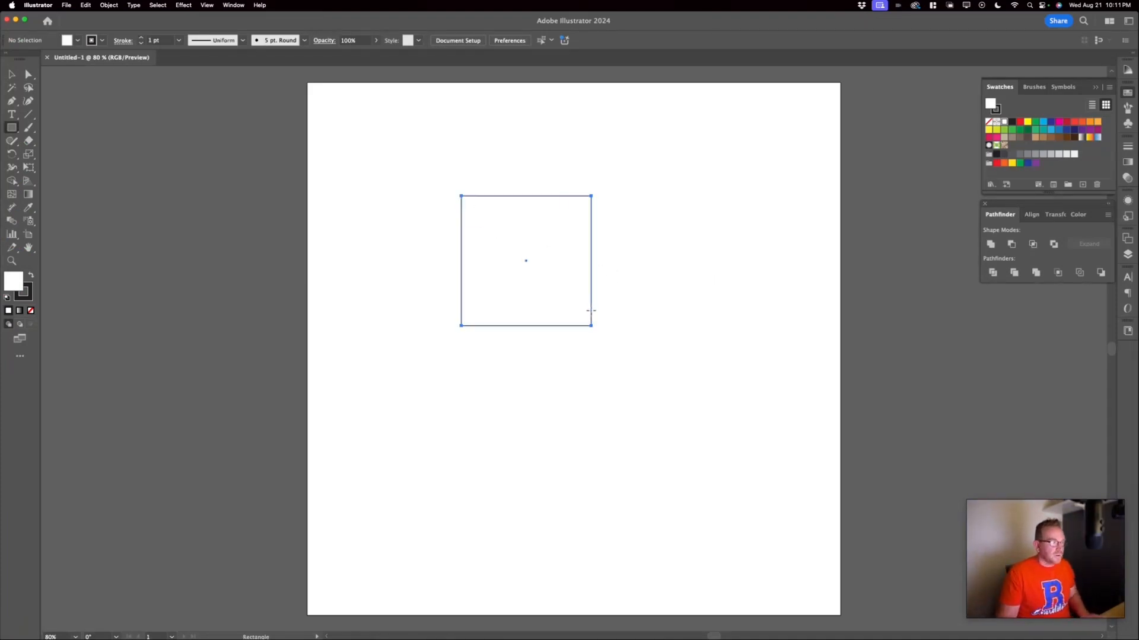
pyautogui.press('a')
pyautogui.moveTo(585, 204); pyautogui.dragTo(555, 230)
pyautogui.click(674, 229)
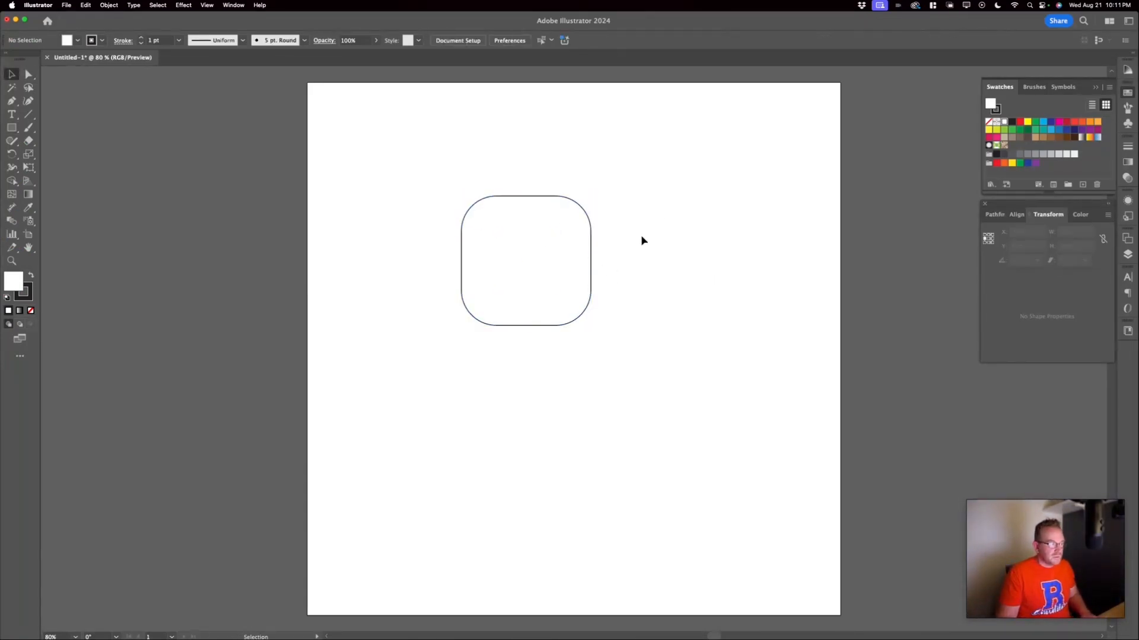
# - Draw a tall narrow rectangle through the middle of the rounded square and subtract it with Minus Front, splitting the square into two halves
pyautogui.press('m')
pyautogui.moveTo(503, 167)
pyautogui.mouseDown()
pyautogui.moveTo(542, 407)
pyautogui.moveTo(549, 376)
pyautogui.mouseUp()
pyautogui.press('v')
pyautogui.press('super+a')
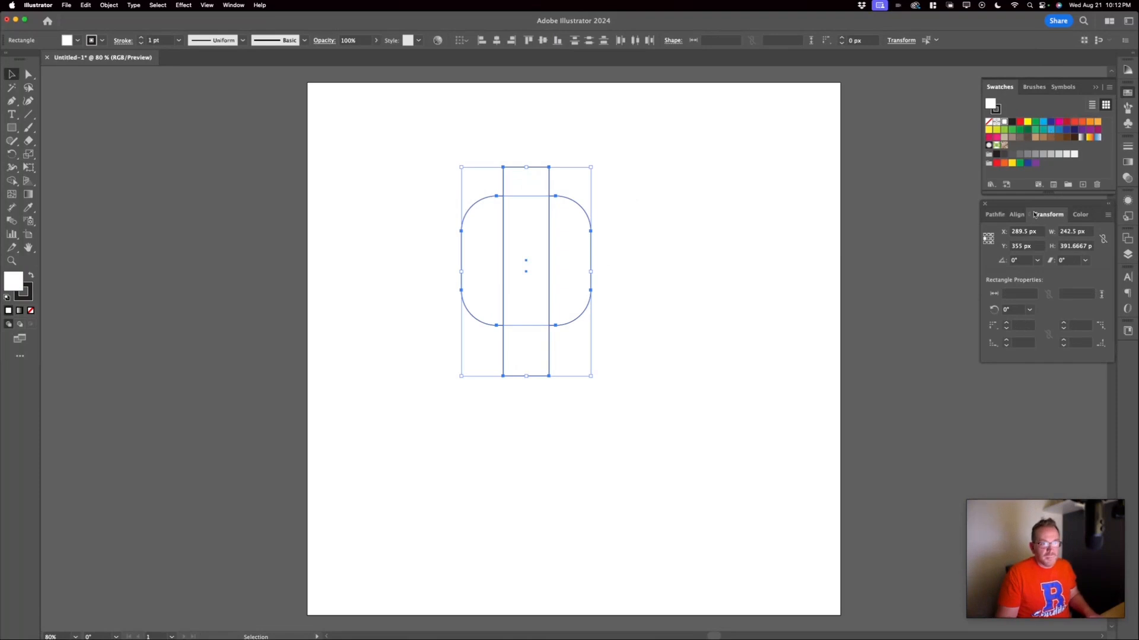
pyautogui.click(1000, 214)
pyautogui.click(1011, 244)
pyautogui.click(655, 288)
# - Fill both halves of the split shape with CMYK Magenta and remove their stroke
pyautogui.click(572, 236)
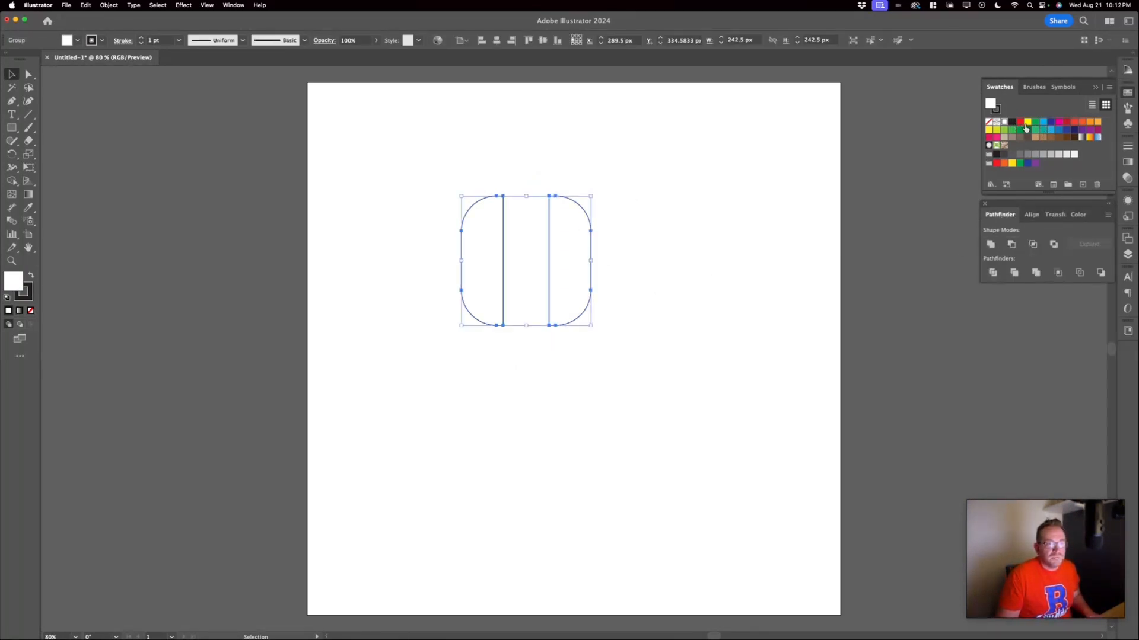
pyautogui.click(1059, 122)
pyautogui.press('x')
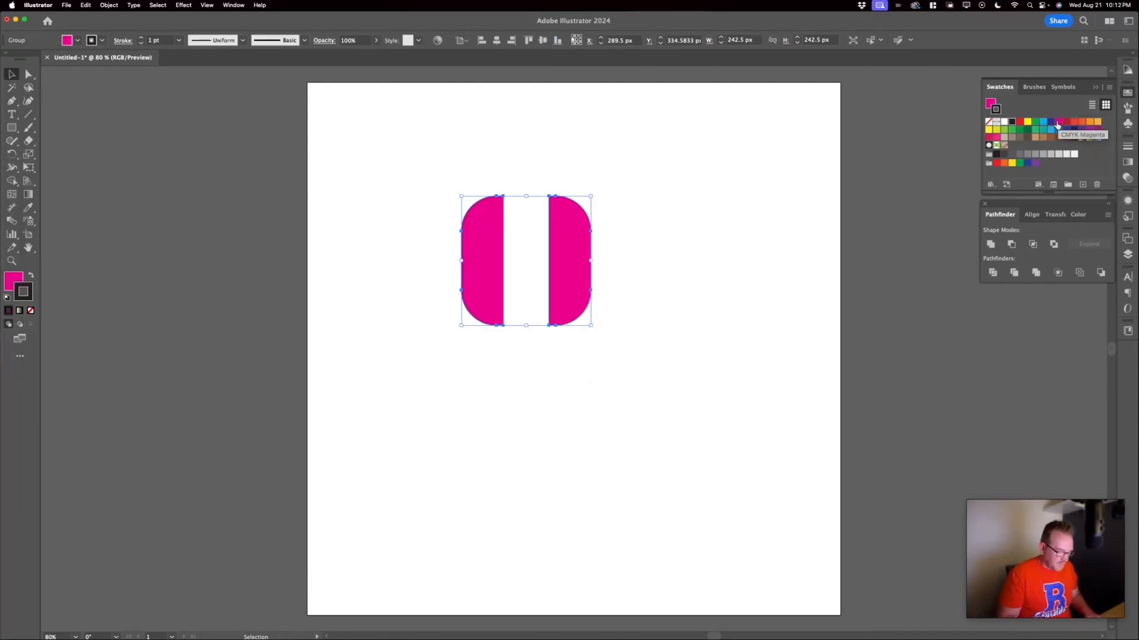
pyautogui.press('/')
pyautogui.click(777, 188)
# - Isolate the right half of the group and recolor its fill light blue
pyautogui.doubleClick(581, 234)
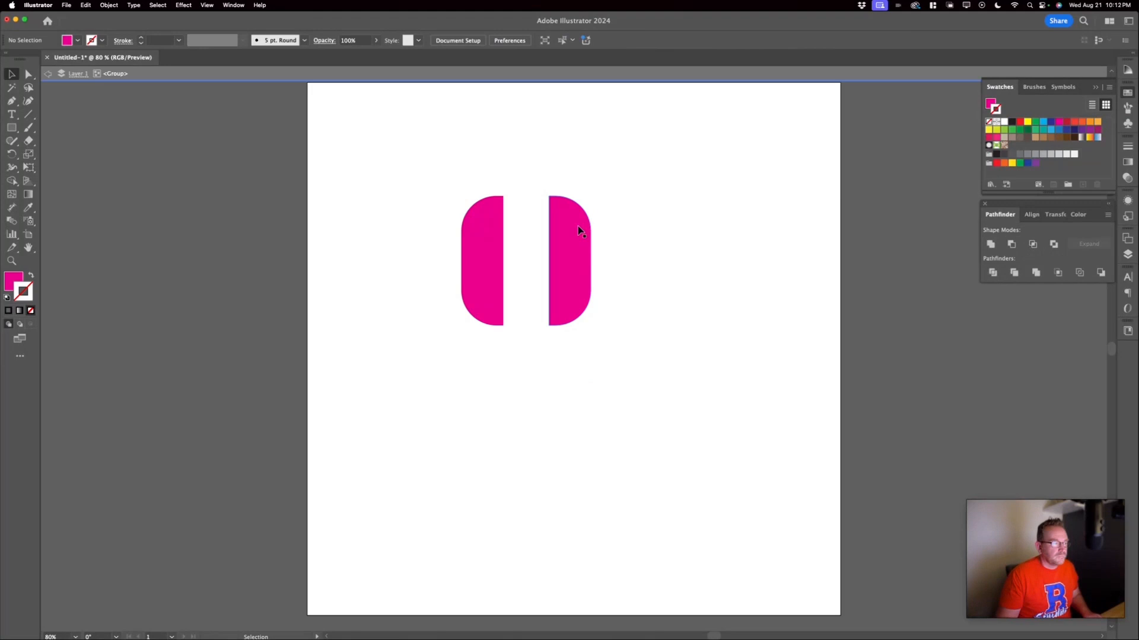
pyautogui.click(1046, 124)
pyautogui.press('super+z')
pyautogui.press('x')
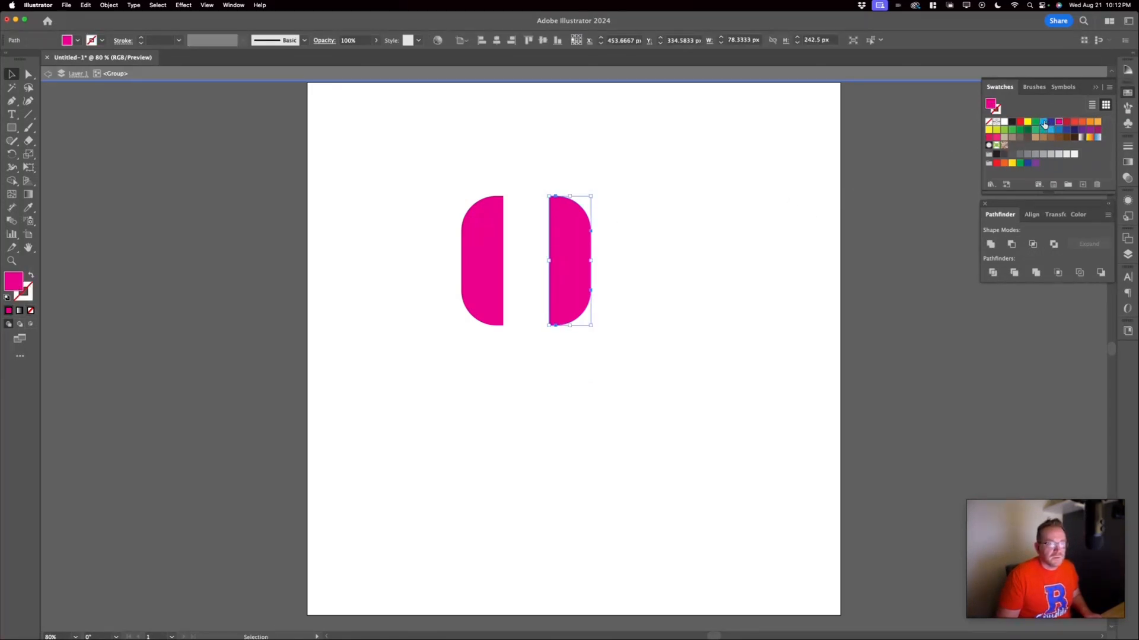
pyautogui.click(1043, 122)
# - Move the blue half closer to the magenta one, tilt it slightly counterclockwise and place it a little higher
pyautogui.click(518, 242)
pyautogui.moveTo(575, 243); pyautogui.dragTo(560, 245)
pyautogui.moveTo(485, 240); pyautogui.dragTo(593, 293)
pyautogui.click(780, 264)
pyautogui.click(660, 274)
pyautogui.press('r')
pyautogui.moveTo(719, 253); pyautogui.dragTo(713, 227)
pyautogui.press('v')
pyautogui.click(713, 228)
pyautogui.moveTo(644, 329); pyautogui.dragTo(635, 310)
# - Leave group isolation, select the magenta and blue halves together and copy them
pyautogui.moveTo(430, 171); pyautogui.dragTo(779, 391)
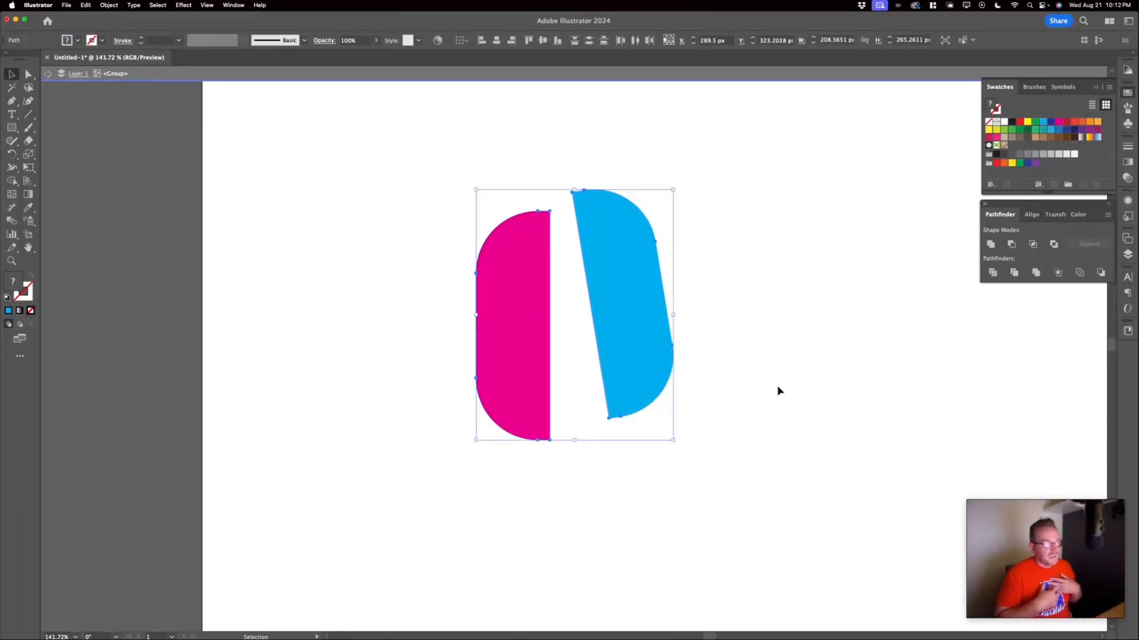
pyautogui.click(771, 336)
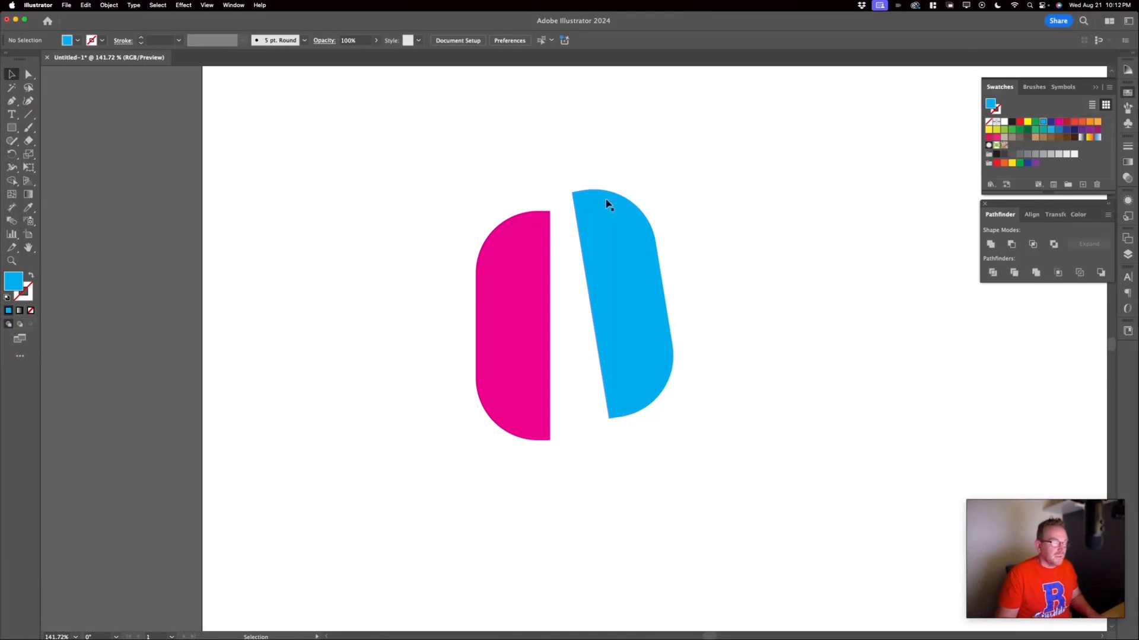
pyautogui.moveTo(473, 169); pyautogui.dragTo(732, 381)
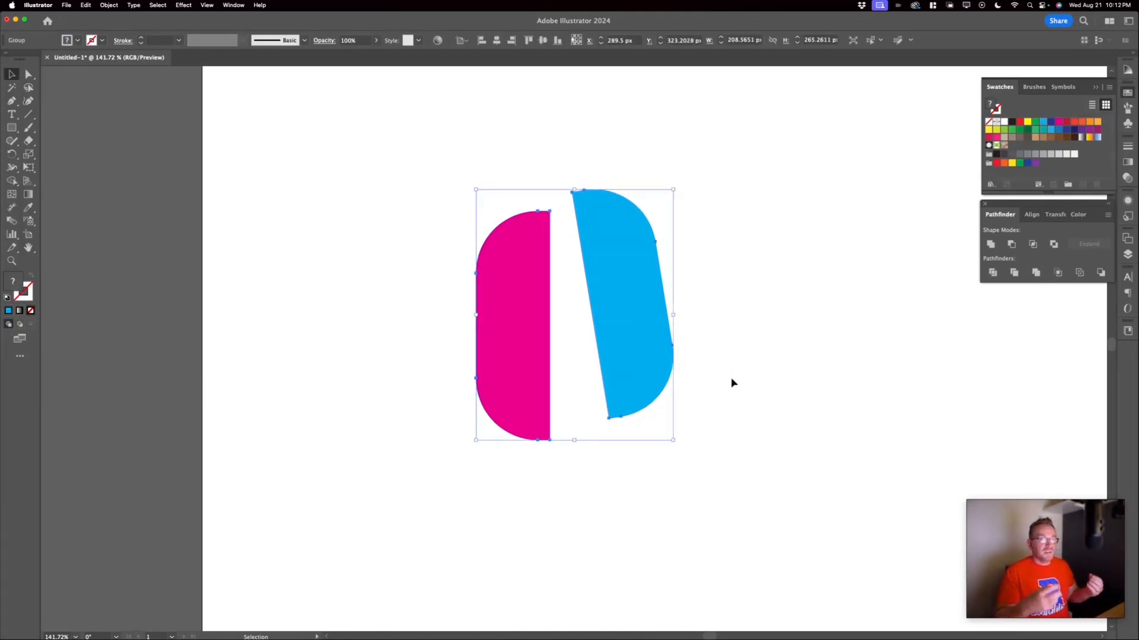
pyautogui.press('a')
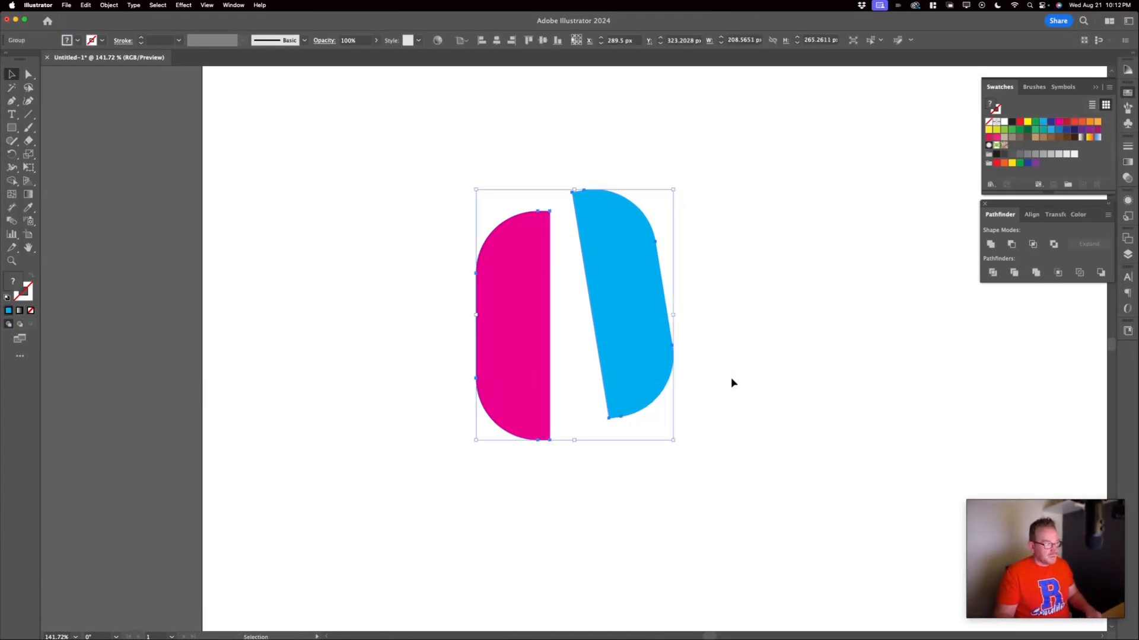
# - Switch back to the Figma design file, paste the copied vector shapes and place them at the bottom of the Home page
pyautogui.press('super+Tab')
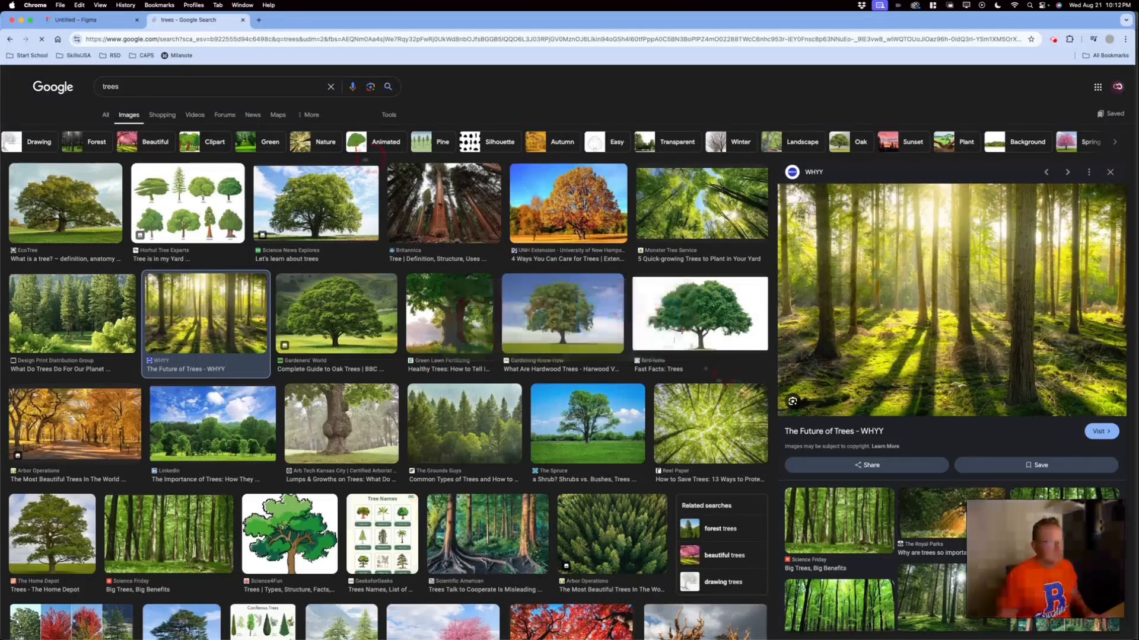
pyautogui.click(139, 20)
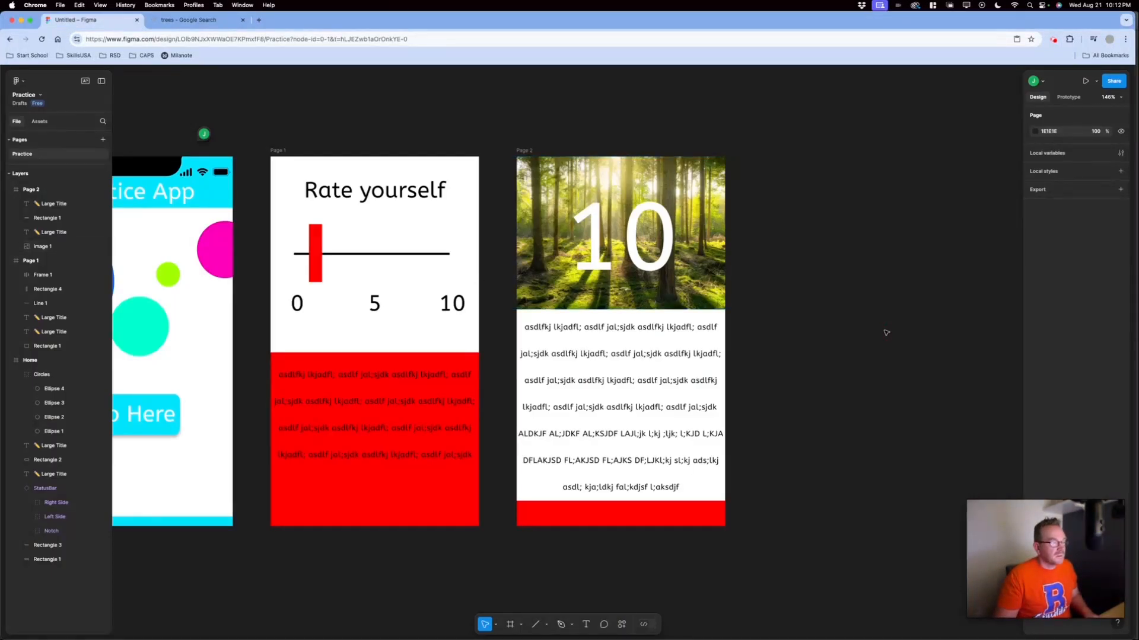
pyautogui.press('super+v')
pyautogui.moveTo(595, 307); pyautogui.dragTo(208, 469)
pyautogui.click(356, 534)
pyautogui.moveTo(355, 533); pyautogui.dragTo(514, 521)
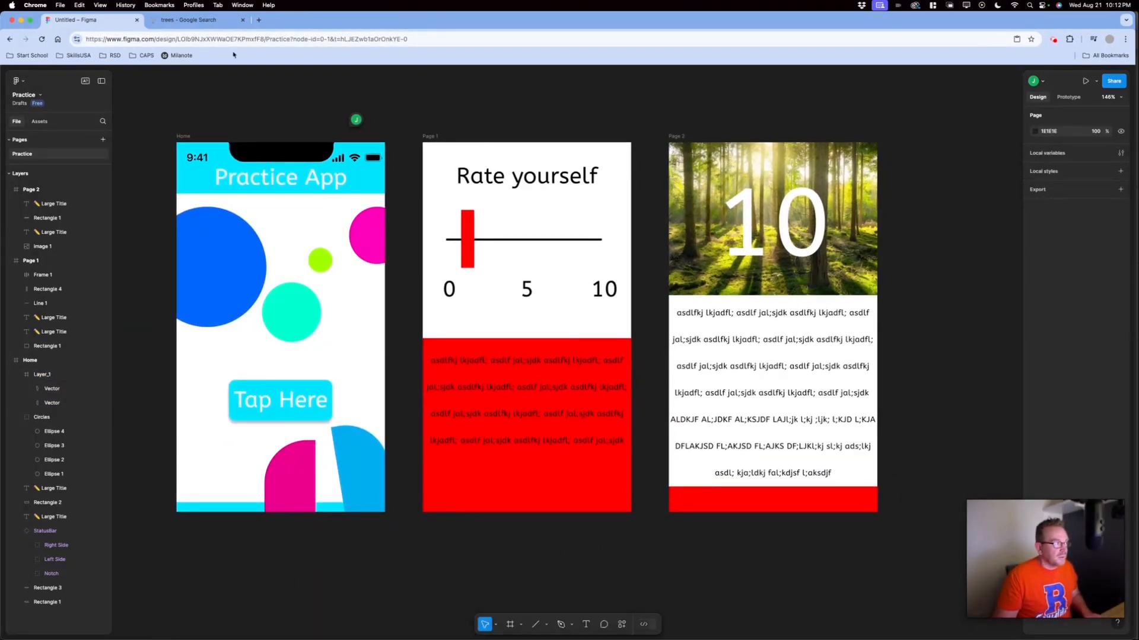
# - Open the Science News Explores tree picture in the Google image results and save it to the Desktop as Trees
pyautogui.click(207, 20)
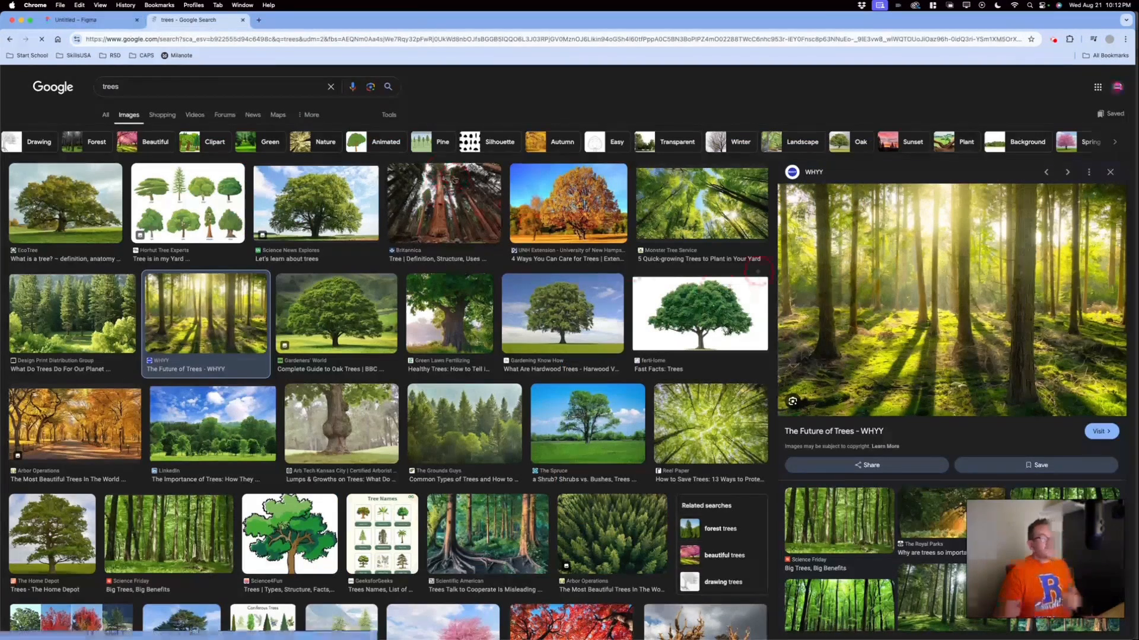
pyautogui.scroll(-1, 237, 296)
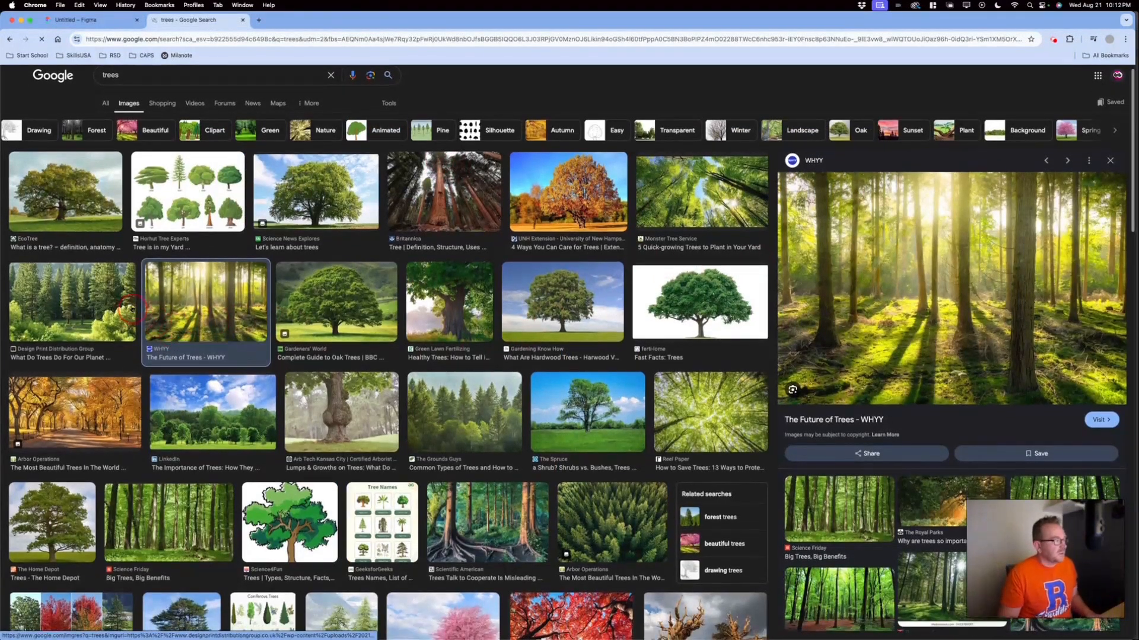
pyautogui.click(332, 196)
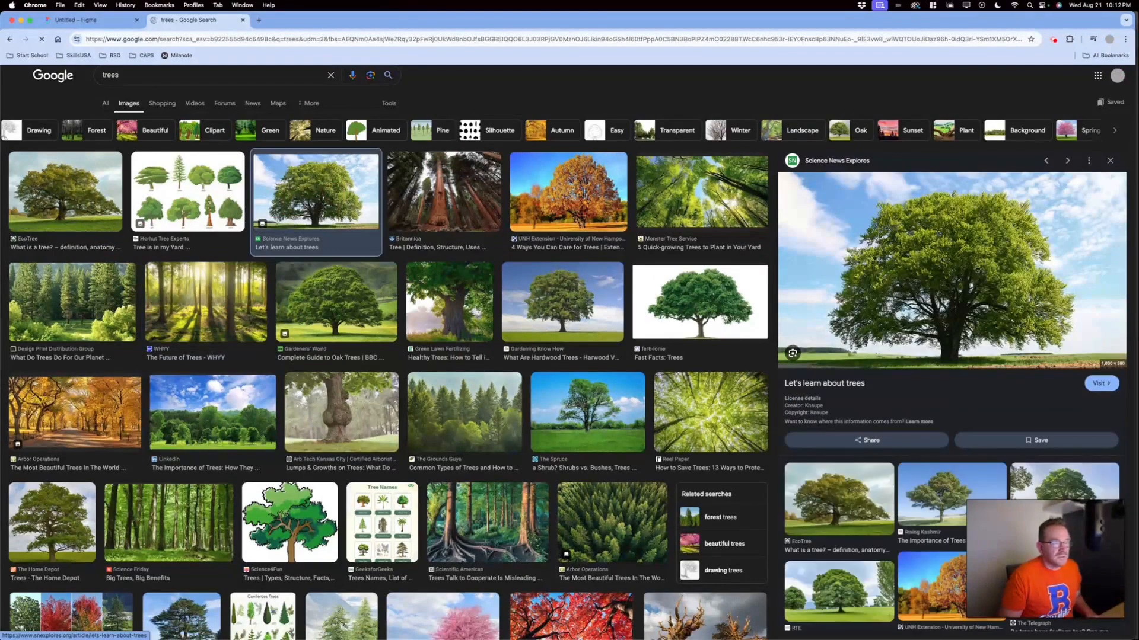
pyautogui.rightClick(965, 265)
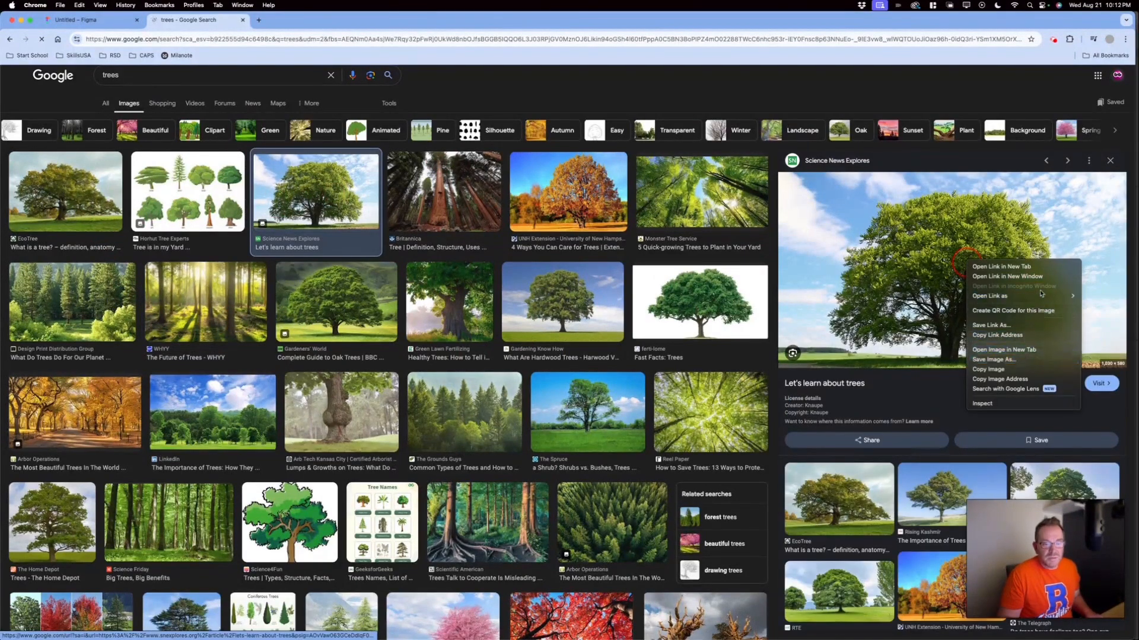
pyautogui.click(957, 270)
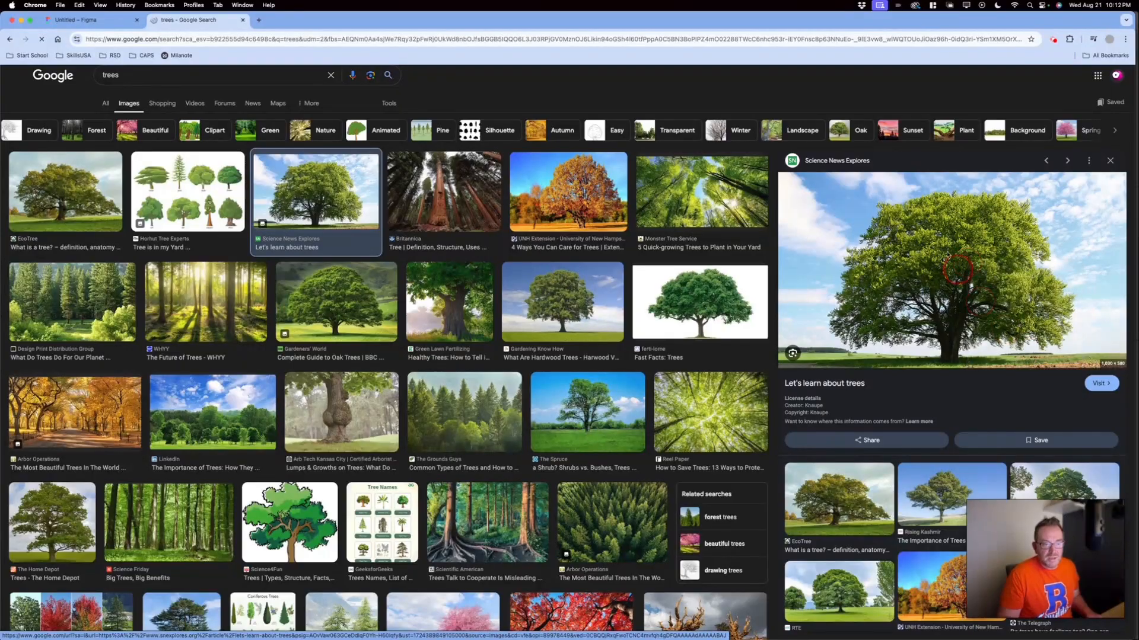
pyautogui.write('Trees')
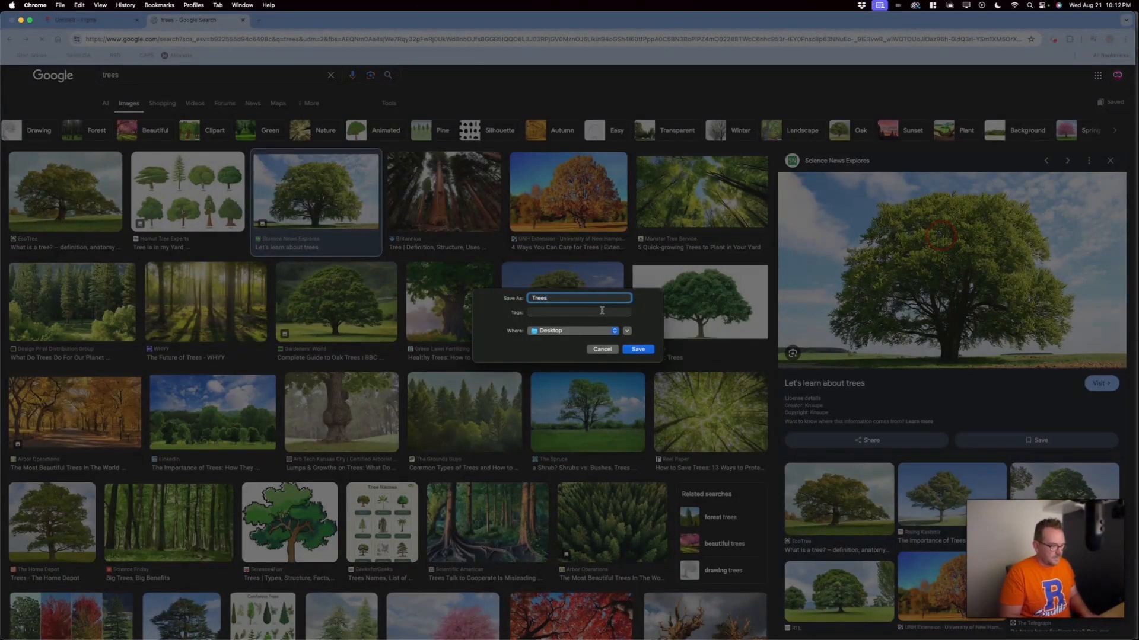
pyautogui.press('Return')
pyautogui.click(917, 77)
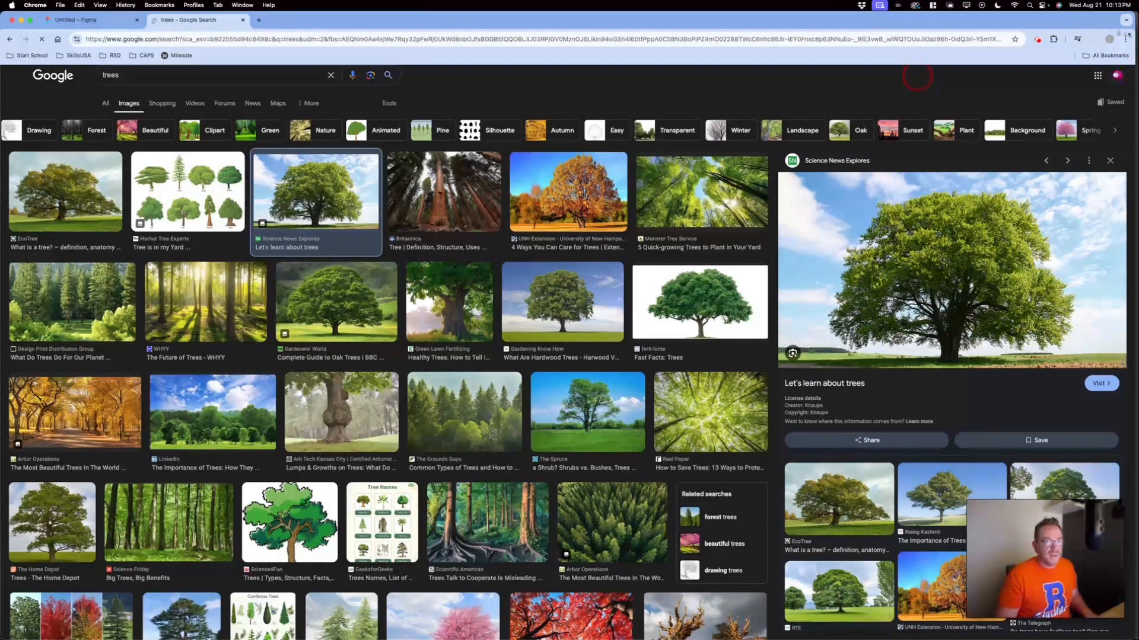
# - Narrow the browser window, hide Illustrator to expose the saved Trees.png on the desktop, and return to the Figma file
pyautogui.moveTo(1133, 30); pyautogui.dragTo(1049, 29)
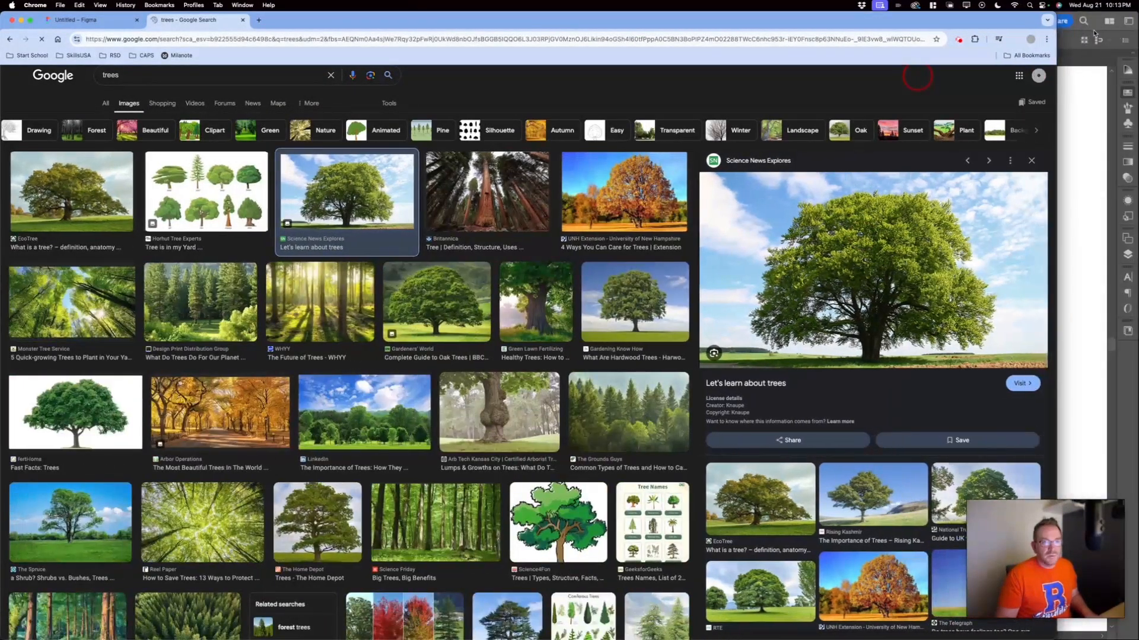
pyautogui.click(1095, 33)
pyautogui.press('super+h')
pyautogui.click(1109, 81)
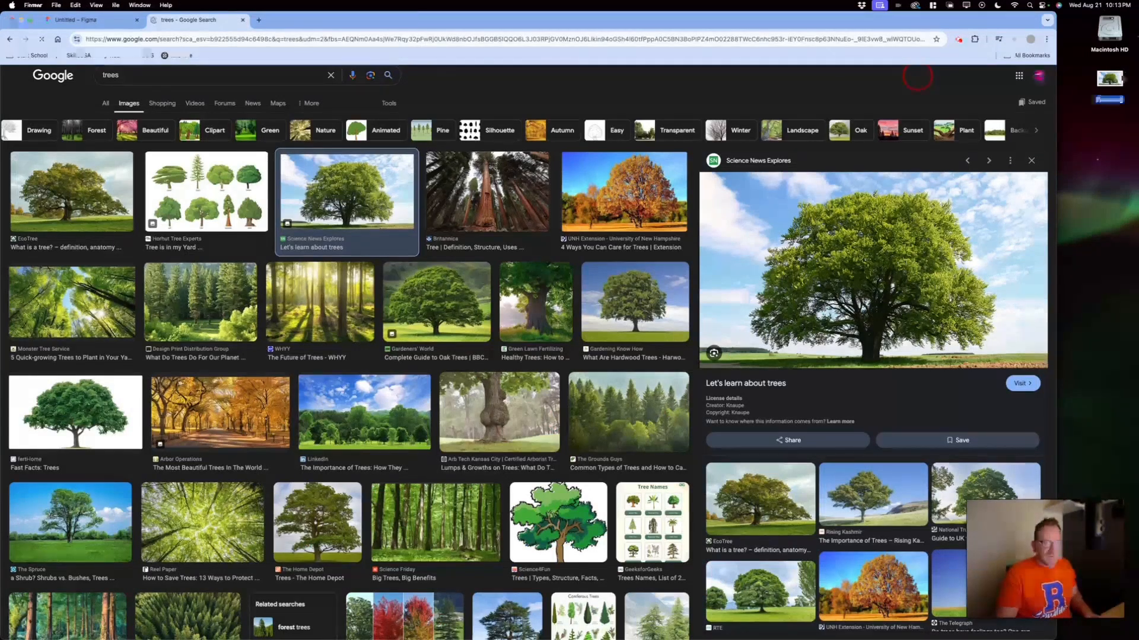
pyautogui.click(88, 21)
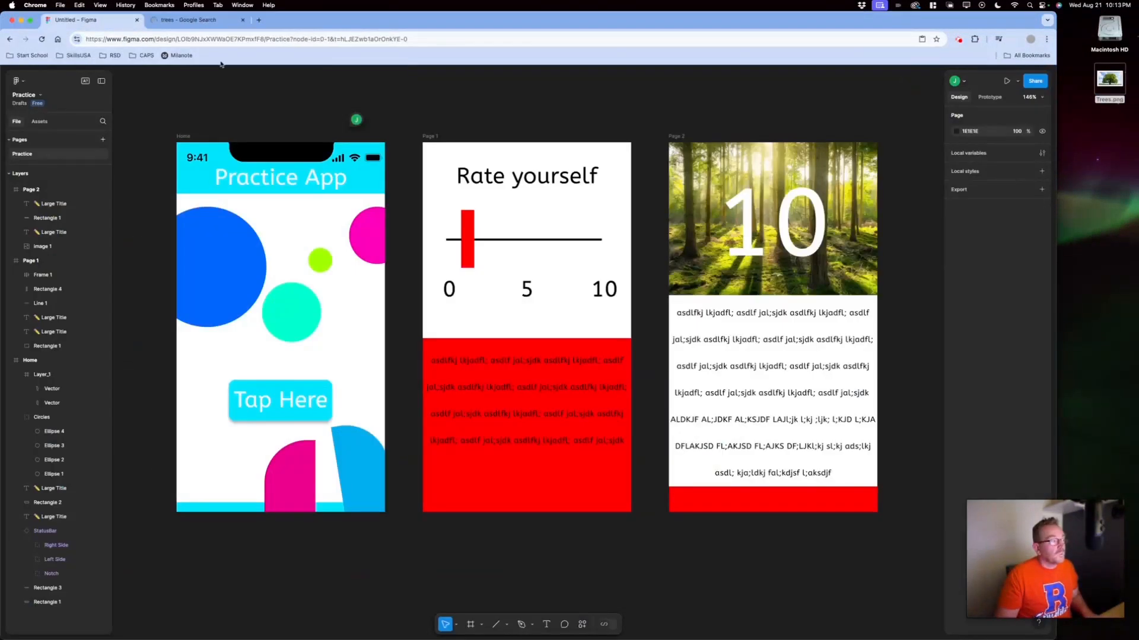
# - Place Trees.png from the desktop on Page 1 and resize it to 466 × 284 over the red text area
pyautogui.moveTo(1103, 81); pyautogui.dragTo(570, 486)
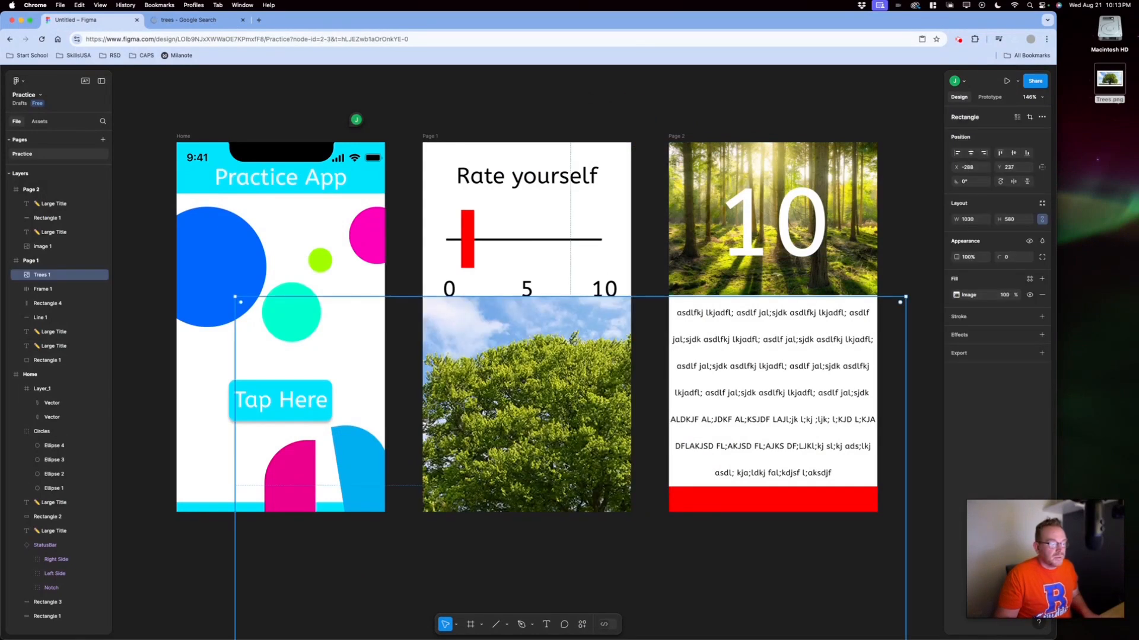
pyautogui.moveTo(238, 295); pyautogui.dragTo(506, 422)
pyautogui.moveTo(627, 475); pyautogui.dragTo(475, 375)
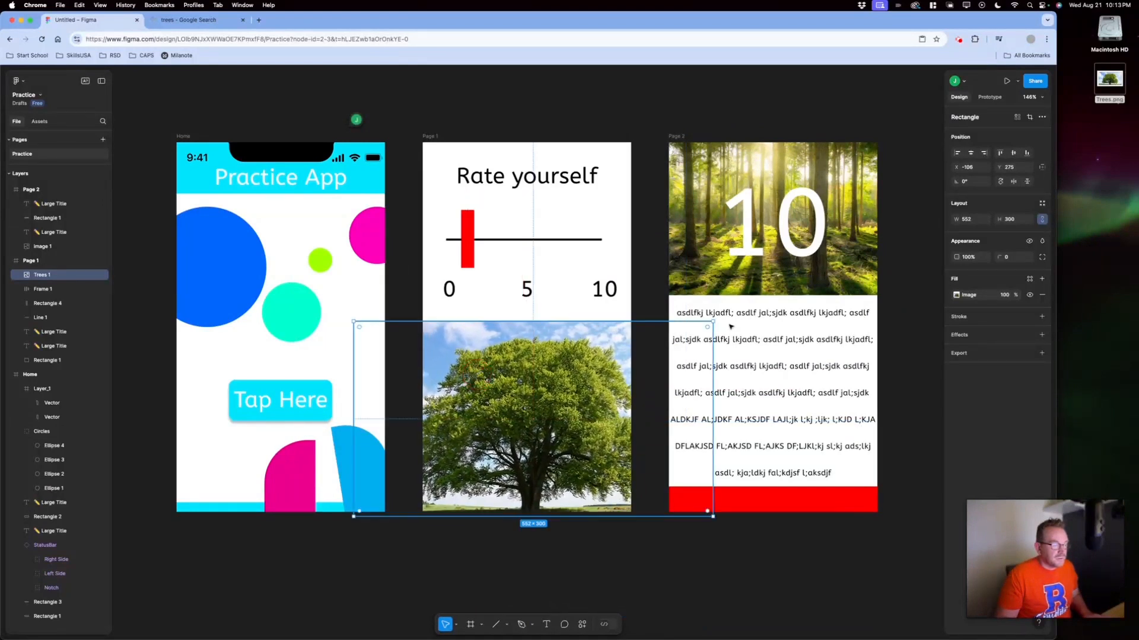
pyautogui.moveTo(713, 321); pyautogui.dragTo(656, 352)
pyautogui.moveTo(600, 388); pyautogui.dragTo(616, 373)
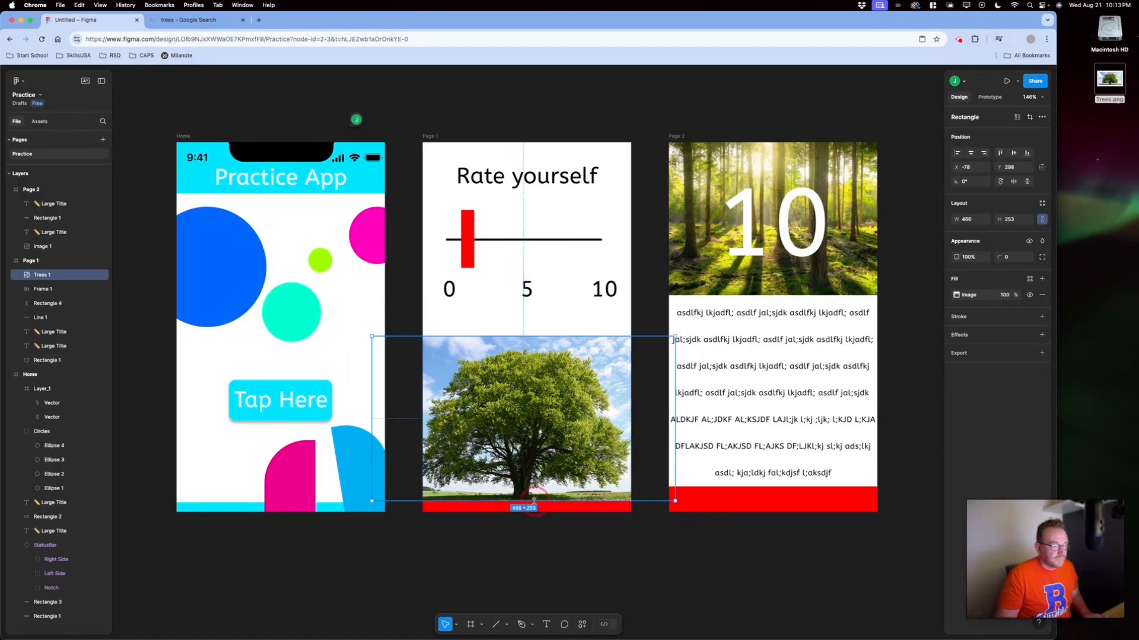
pyautogui.moveTo(534, 500); pyautogui.dragTo(534, 520)
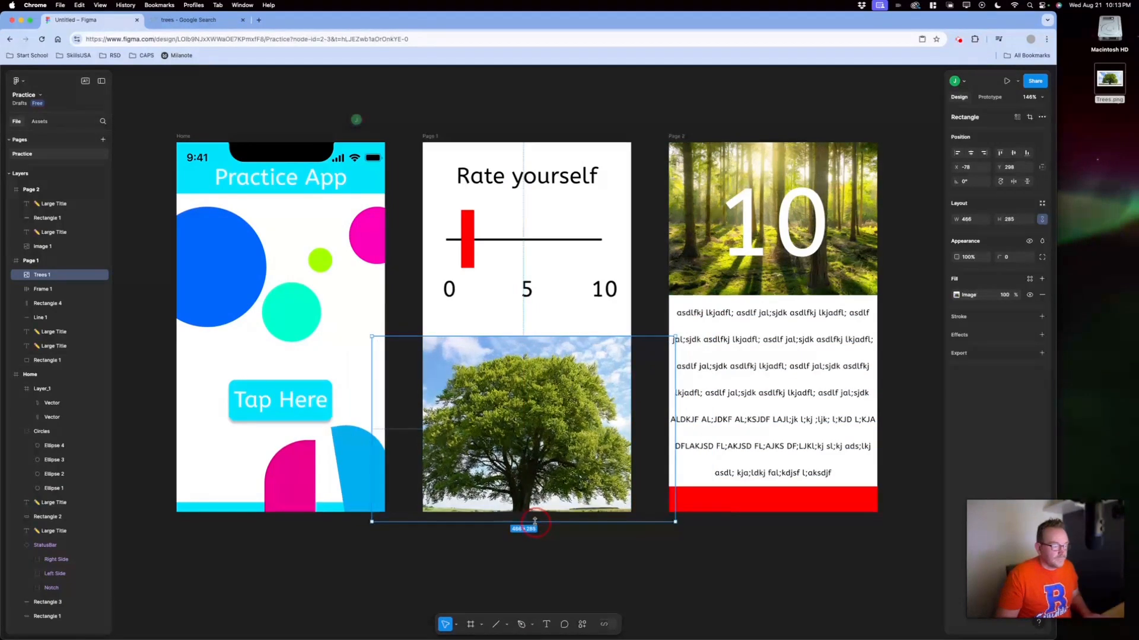
# - Send the tree image to the back of Page 1 and delete the red rectangle behind the paragraph text
pyautogui.rightClick(584, 357)
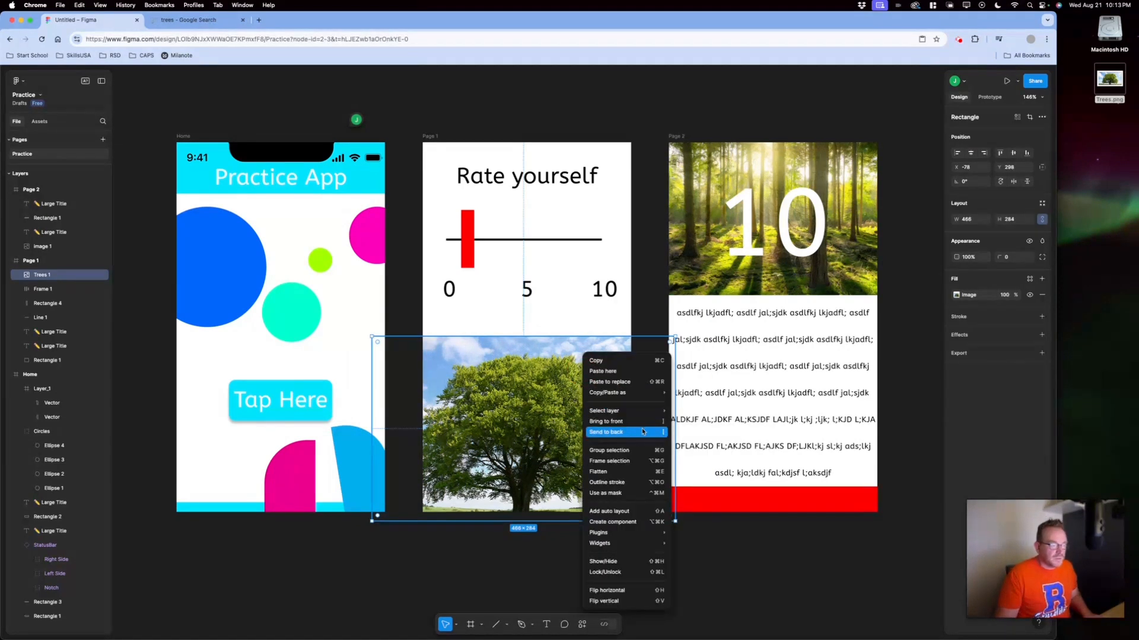
pyautogui.click(642, 431)
pyautogui.click(603, 508)
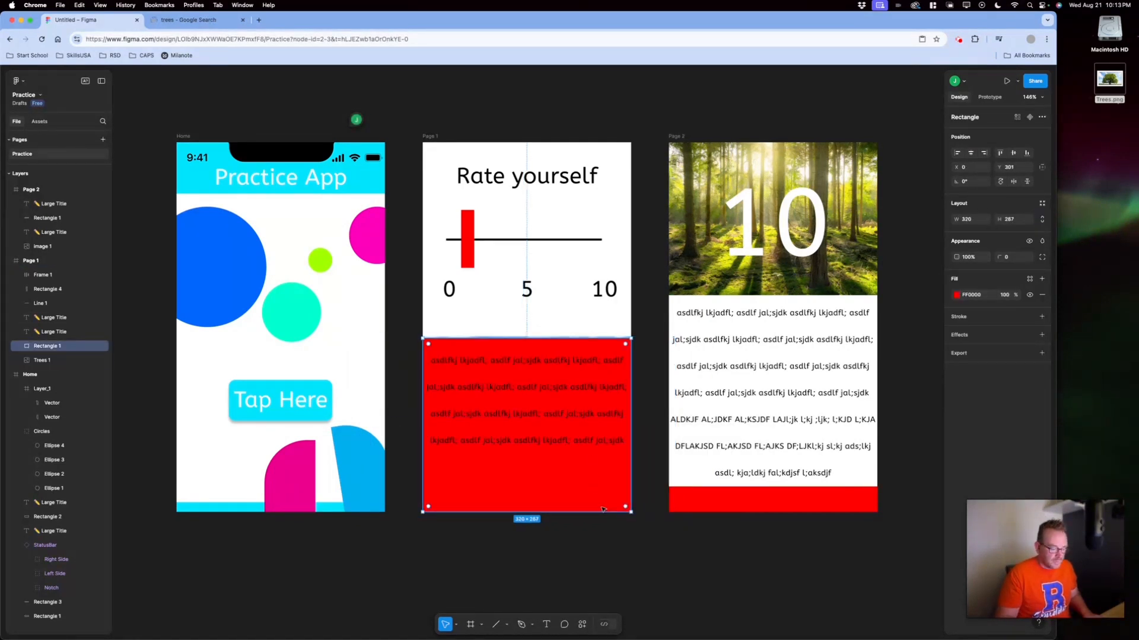
pyautogui.press('Delete')
# - Move the Page 1 paragraph text slightly down over the tree image and set the image's fill opacity to 25%
pyautogui.click(575, 413)
pyautogui.moveTo(582, 387); pyautogui.dragTo(583, 406)
pyautogui.click(574, 349)
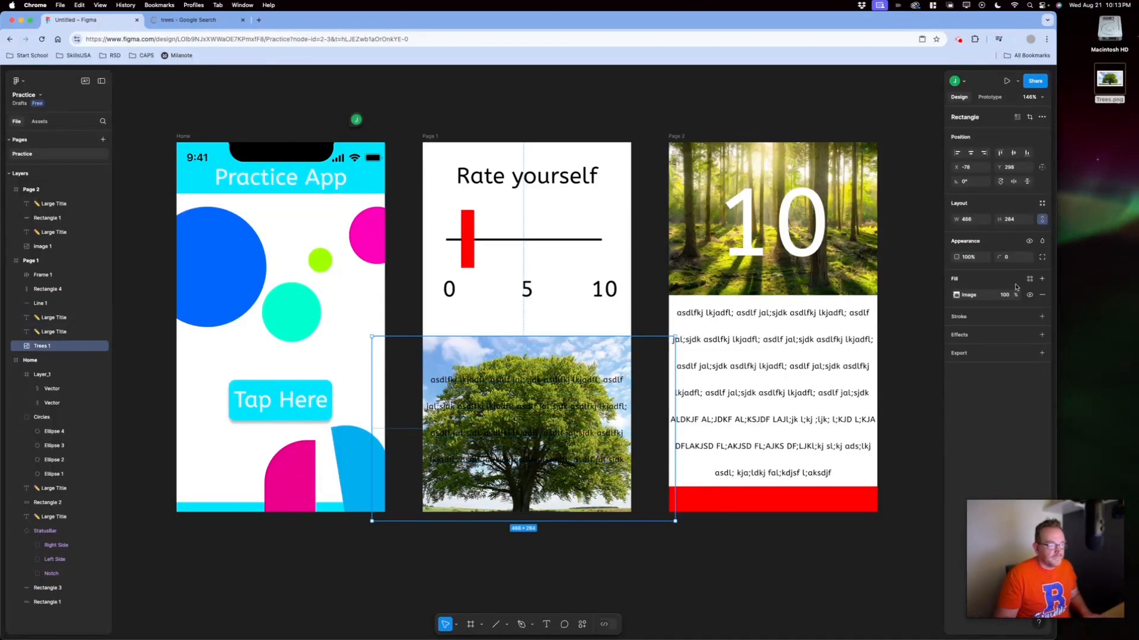
pyautogui.click(1000, 296)
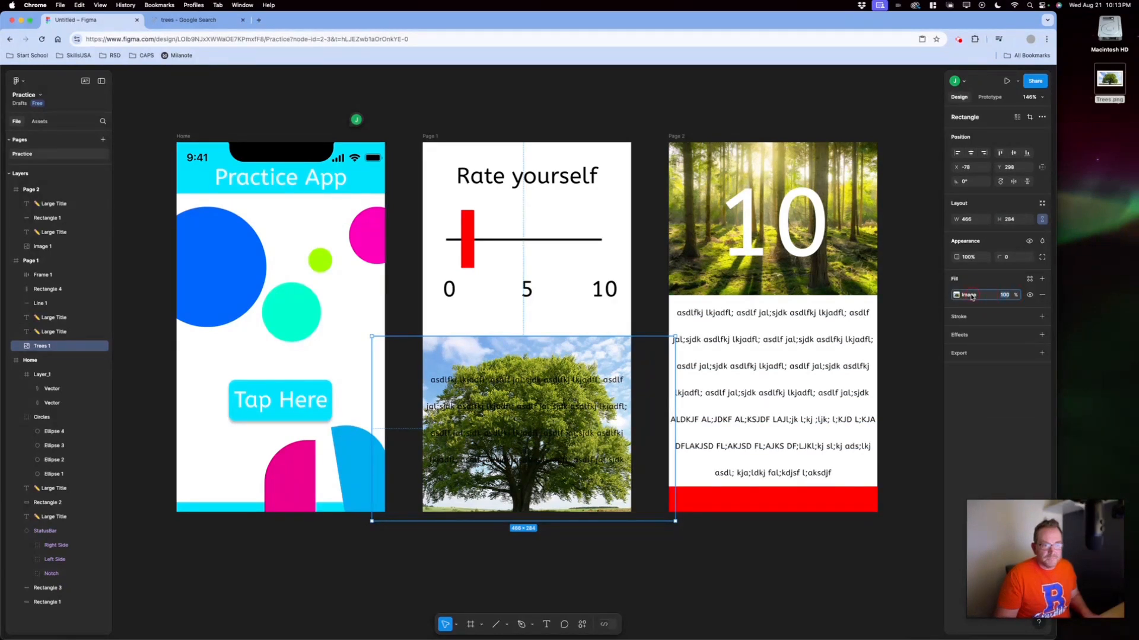
pyautogui.write('25')
pyautogui.press('Return')
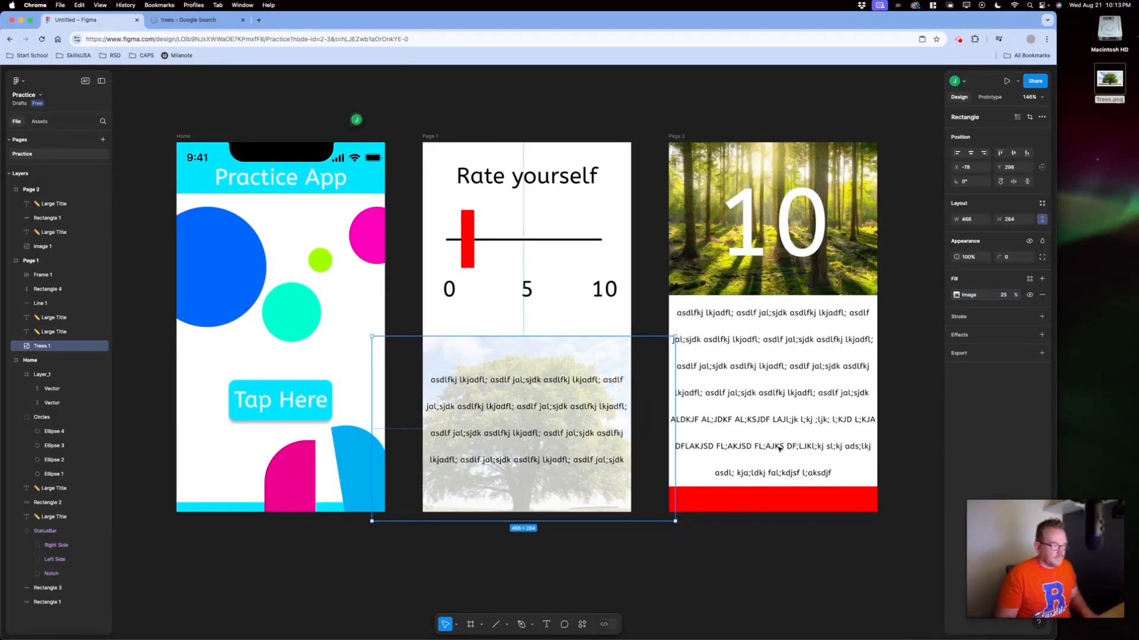
pyautogui.click(788, 579)
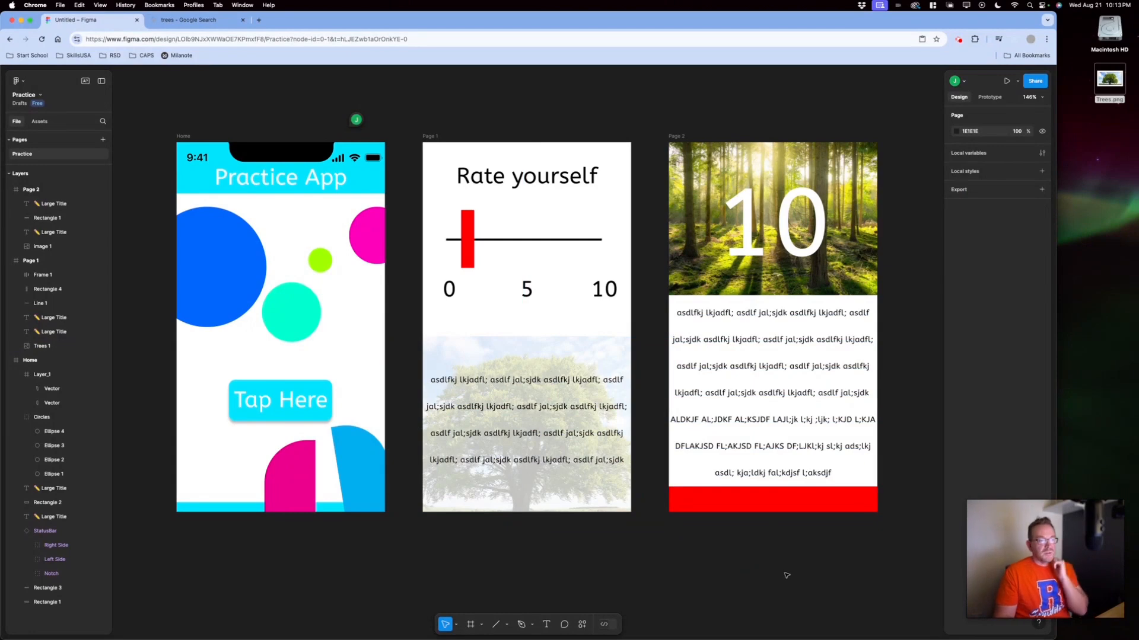